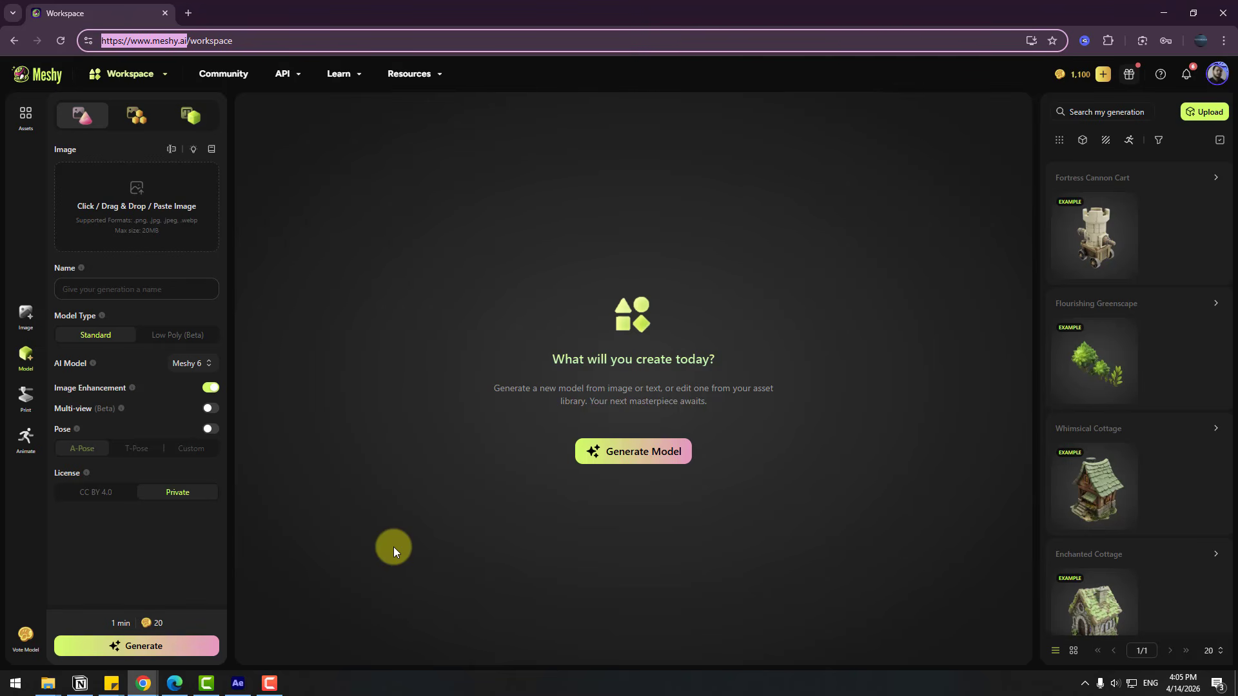
Look through the image generation, model, 3D printing and animation workspaces
{"action": "left_click", "coordinate": [26, 315]}
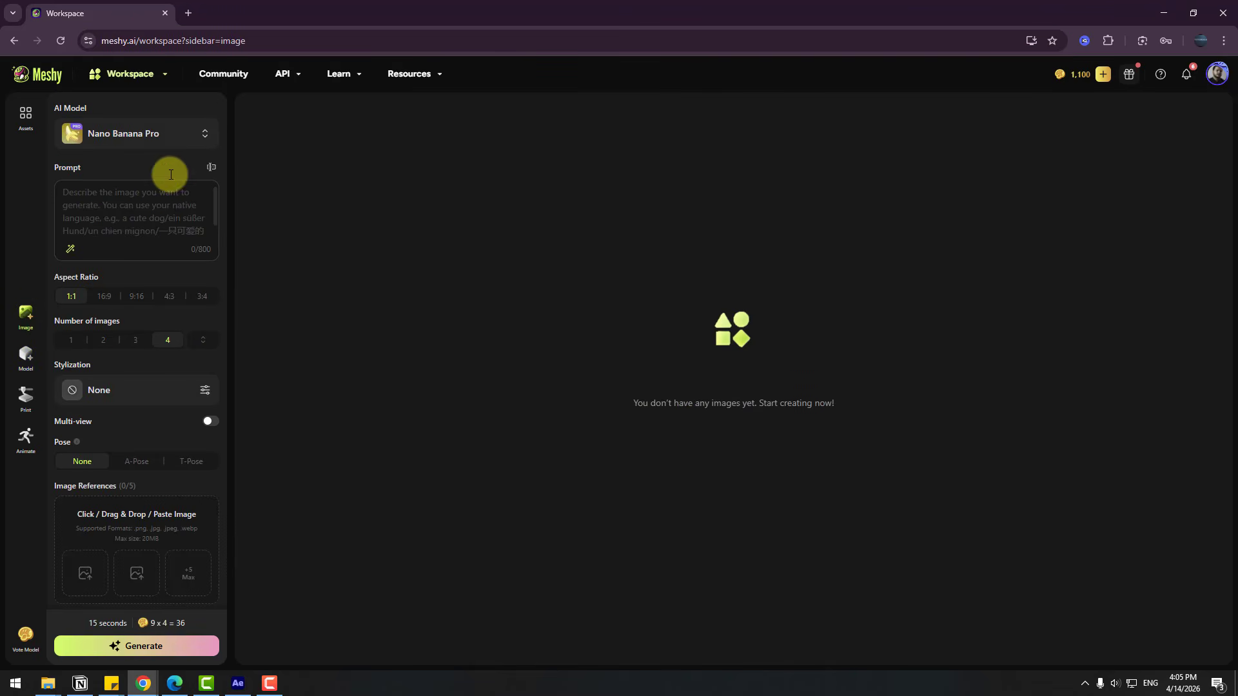
{"action": "left_click", "coordinate": [154, 139]}
{"action": "left_click", "coordinate": [153, 137]}
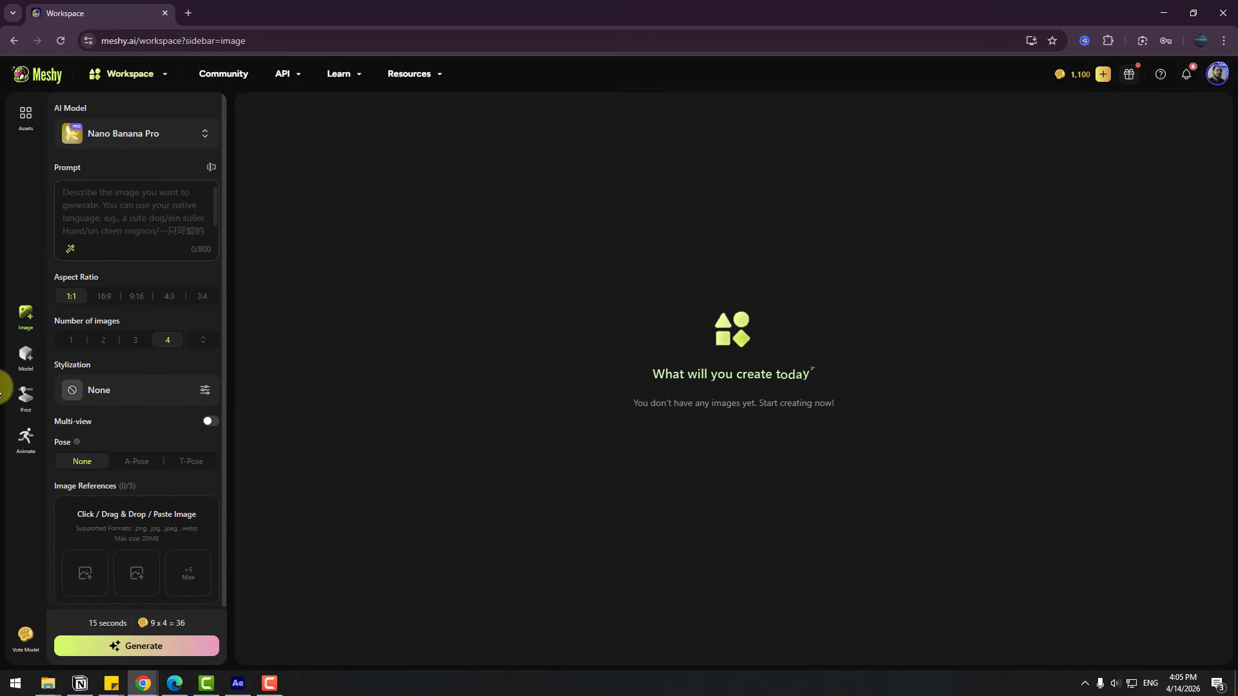
{"action": "left_click", "coordinate": [31, 367]}
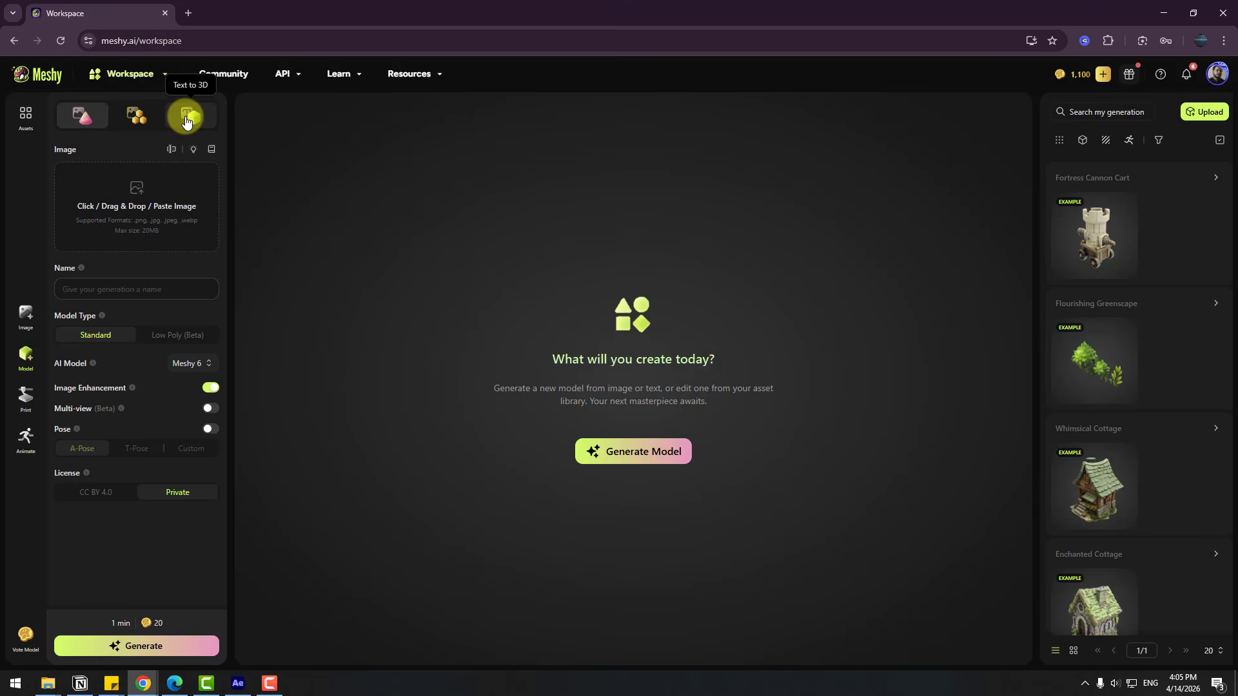
{"action": "left_click", "coordinate": [19, 405]}
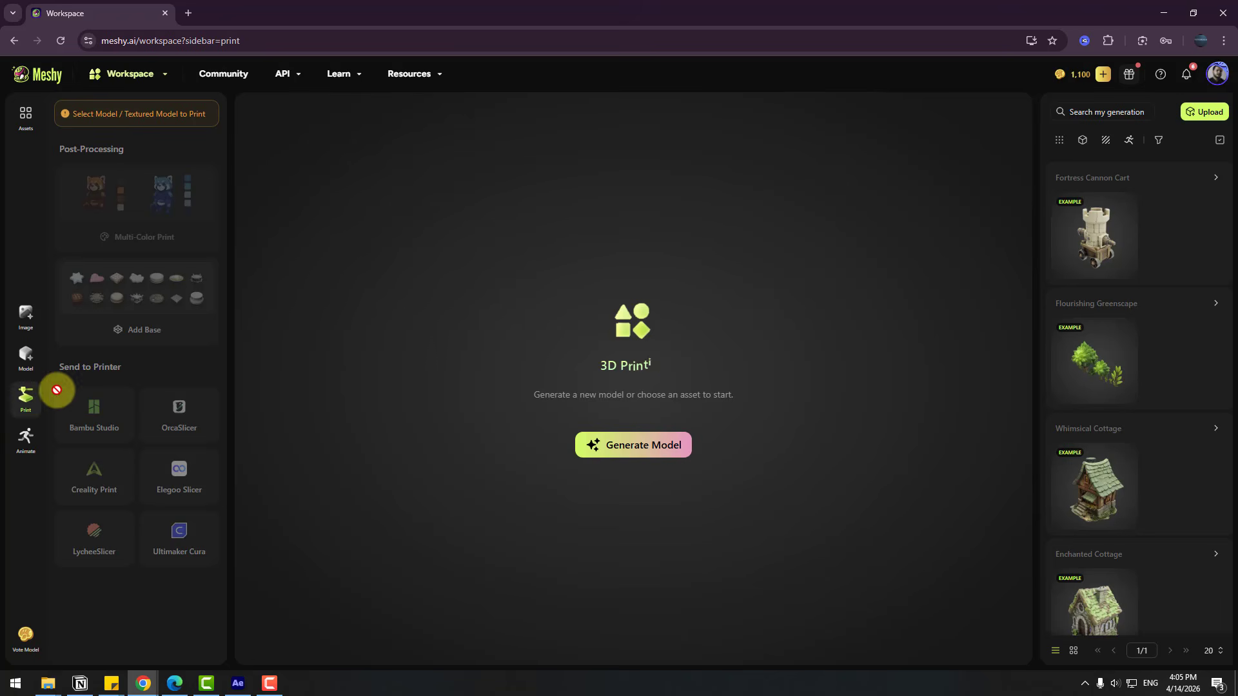
{"action": "left_click", "coordinate": [26, 444]}
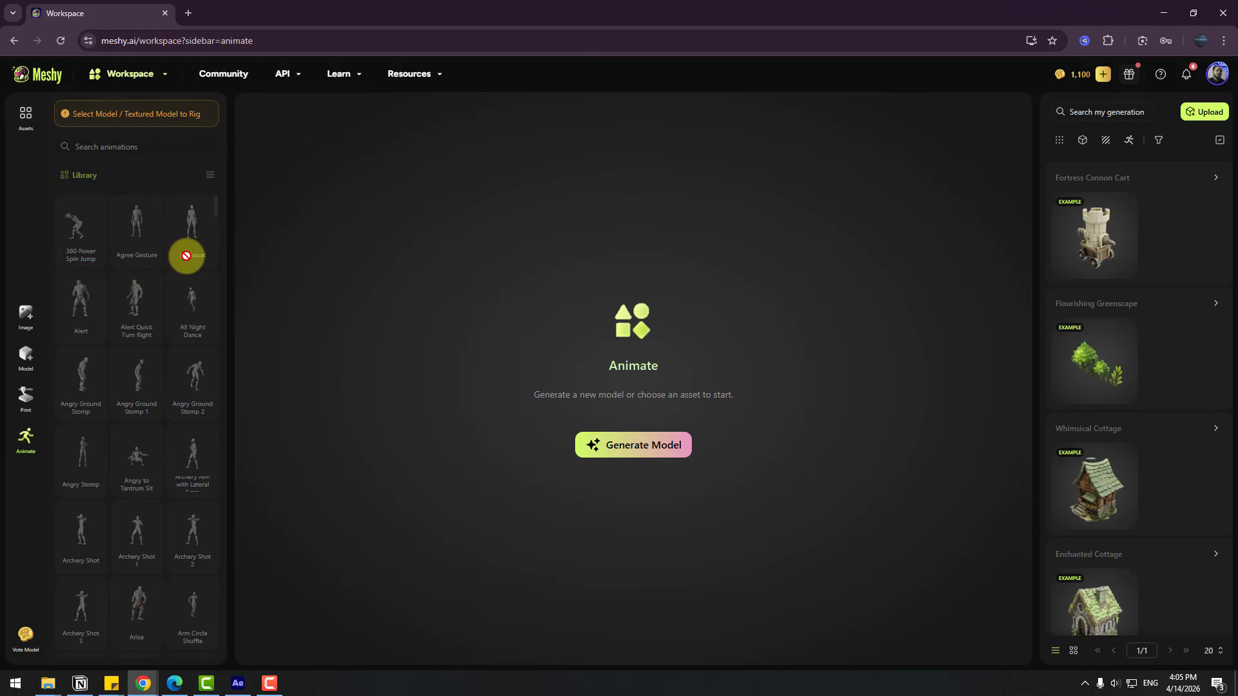
Generate a Standard 3D model named Bus Station from the bus stop image using Meshy 6
{"action": "left_click", "coordinate": [25, 357]}
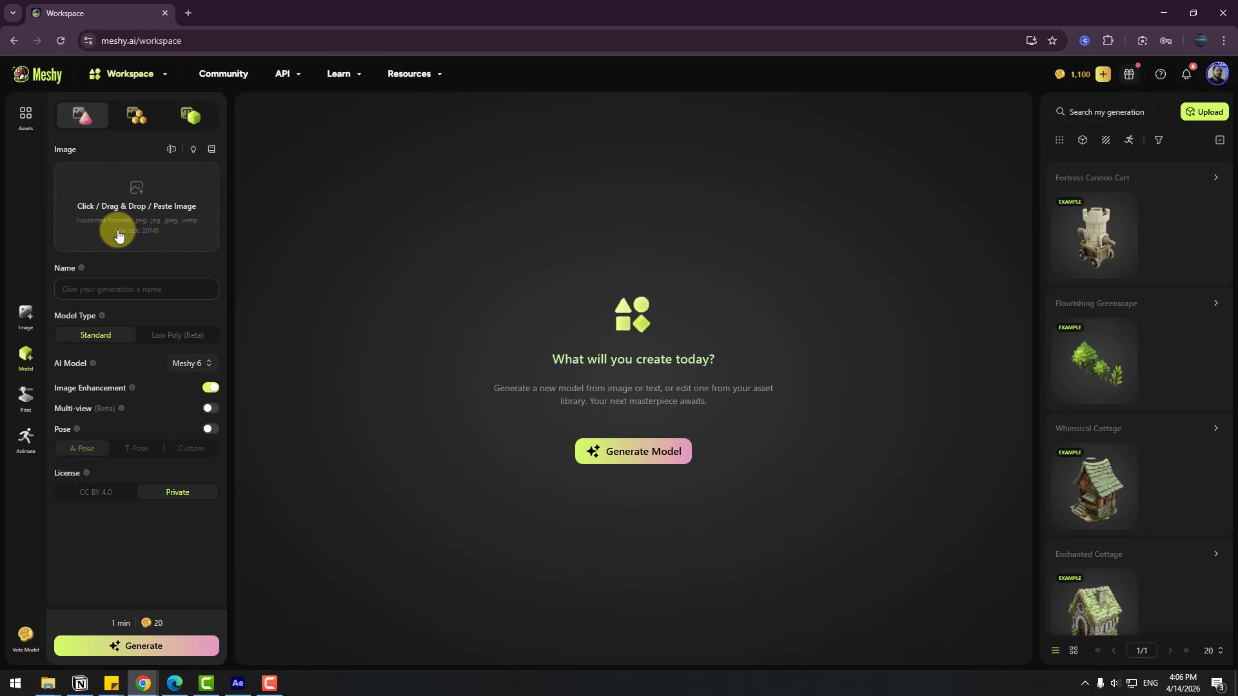
{"action": "left_click_drag", "start_coordinate": [140, 324], "coordinate": [119, 222]}
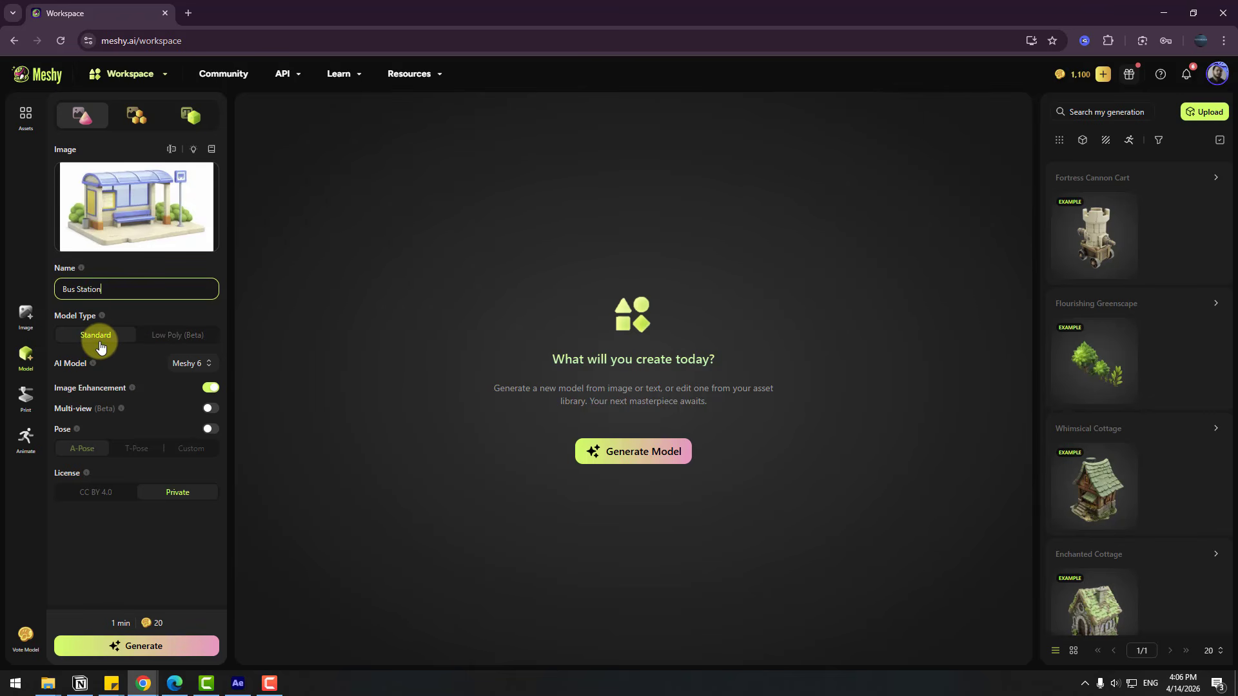
{"action": "left_click", "coordinate": [191, 364]}
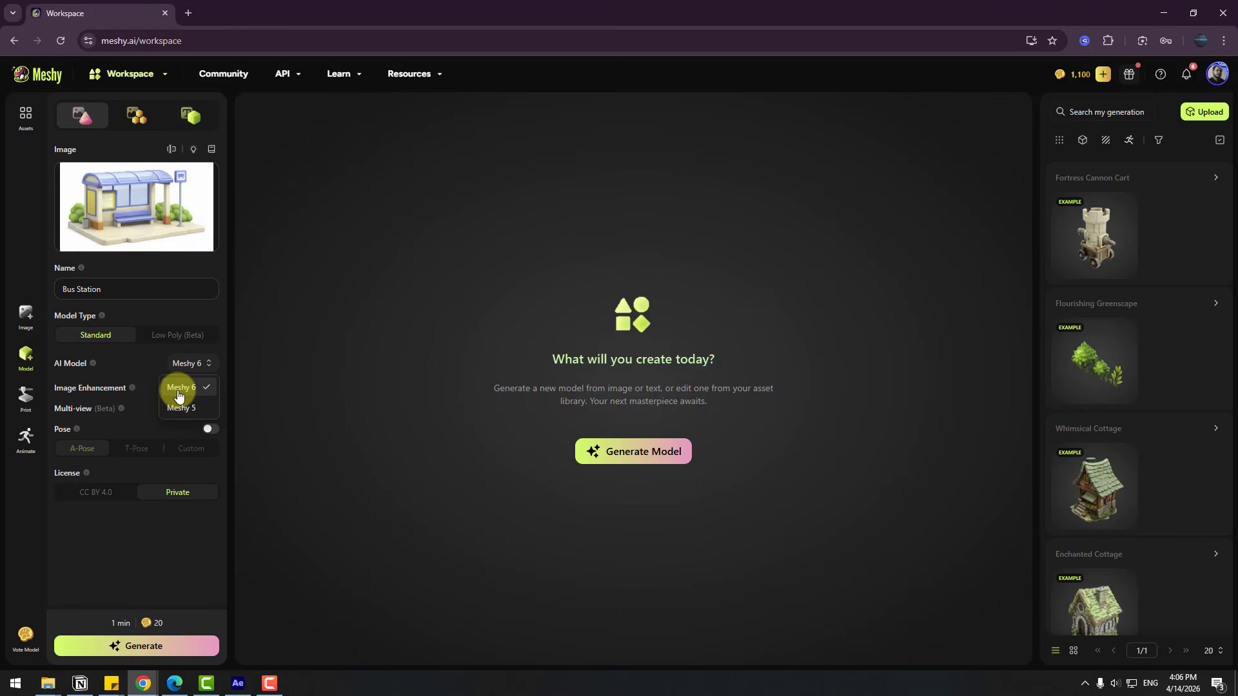
{"action": "left_click", "coordinate": [179, 389]}
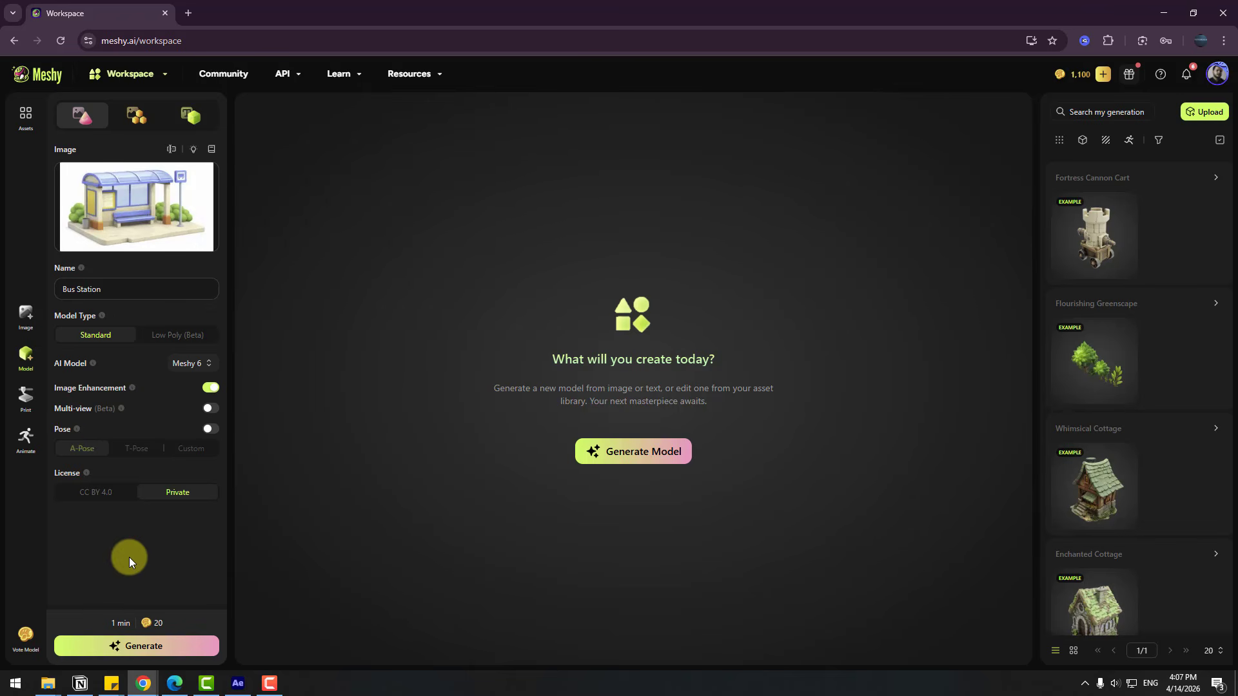
{"action": "left_click", "coordinate": [132, 649]}
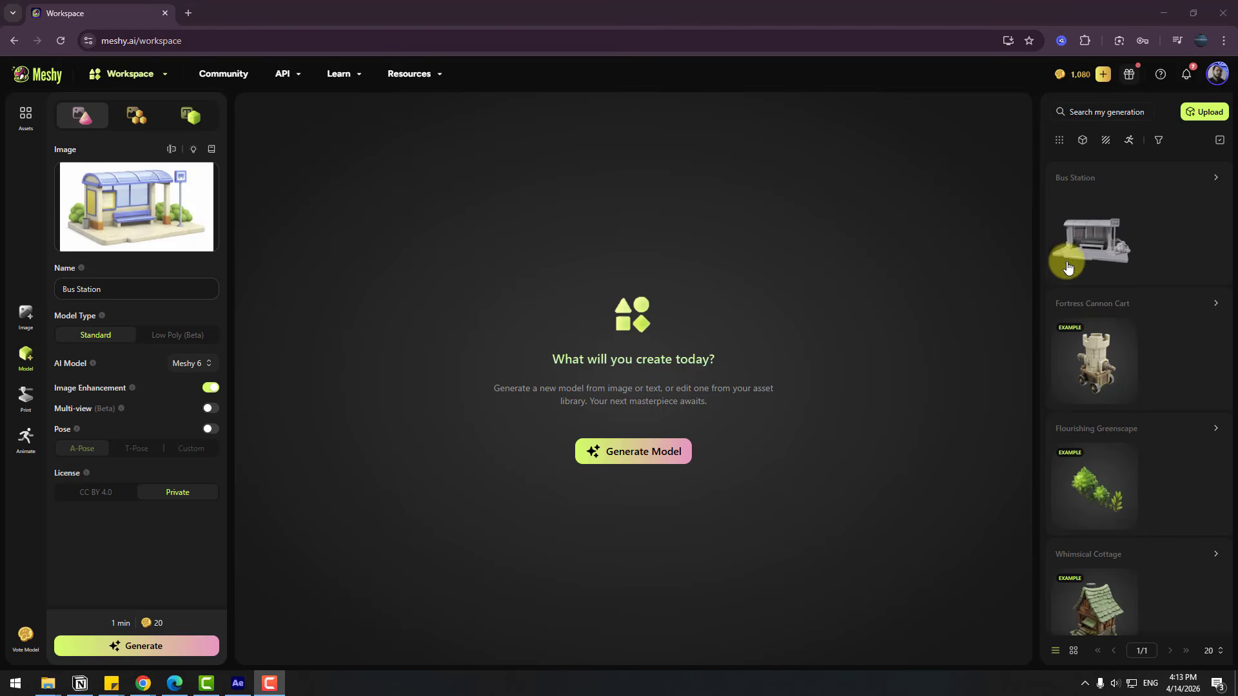
Open the generated Bus Station model and inspect its geometry and wireframe from several angles
{"action": "left_click", "coordinate": [1090, 234]}
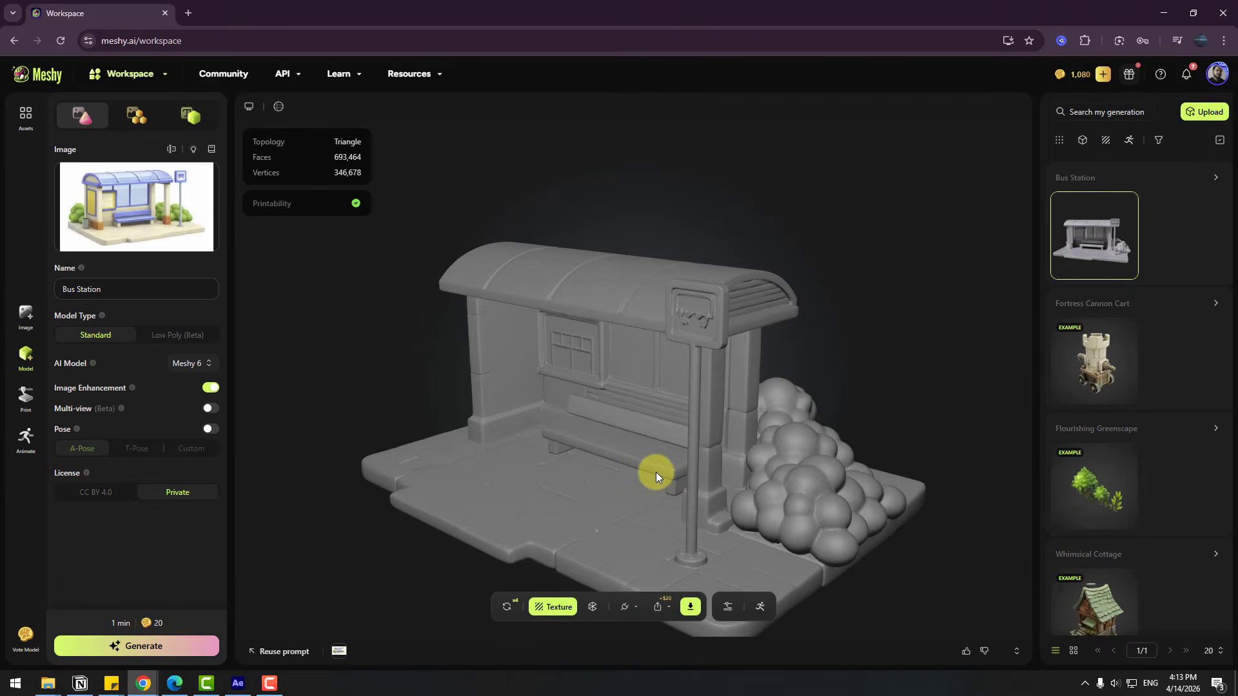
{"action": "left_click_drag", "start_coordinate": [593, 470], "coordinate": [619, 465]}
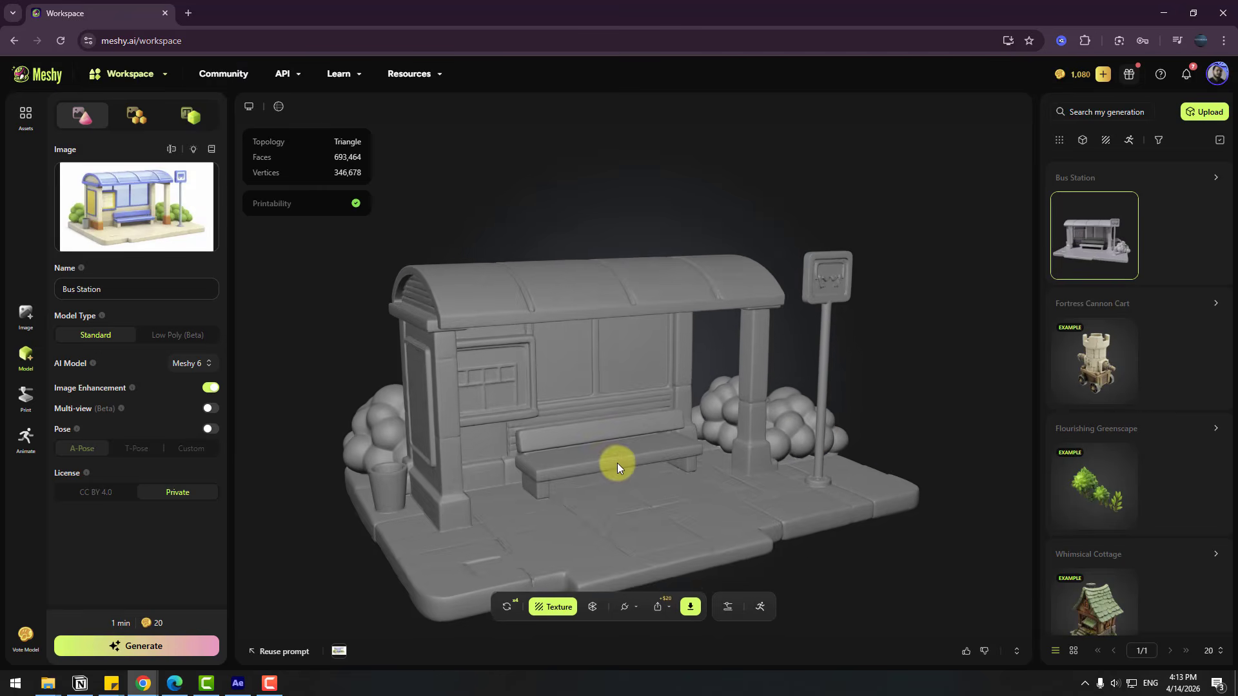
{"action": "left_click", "coordinate": [280, 108]}
{"action": "scroll", "coordinate": [591, 426], "scroll_direction": "up", "scroll_amount": 5}
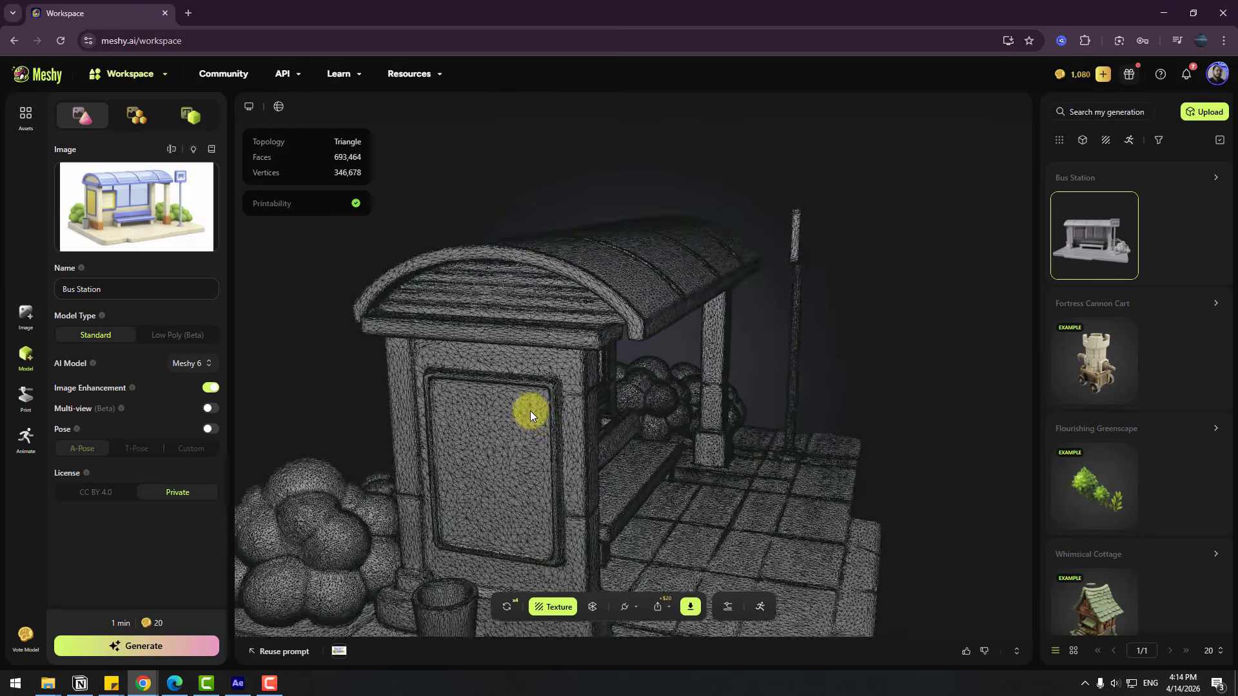
{"action": "left_click_drag", "start_coordinate": [530, 412], "coordinate": [647, 403]}
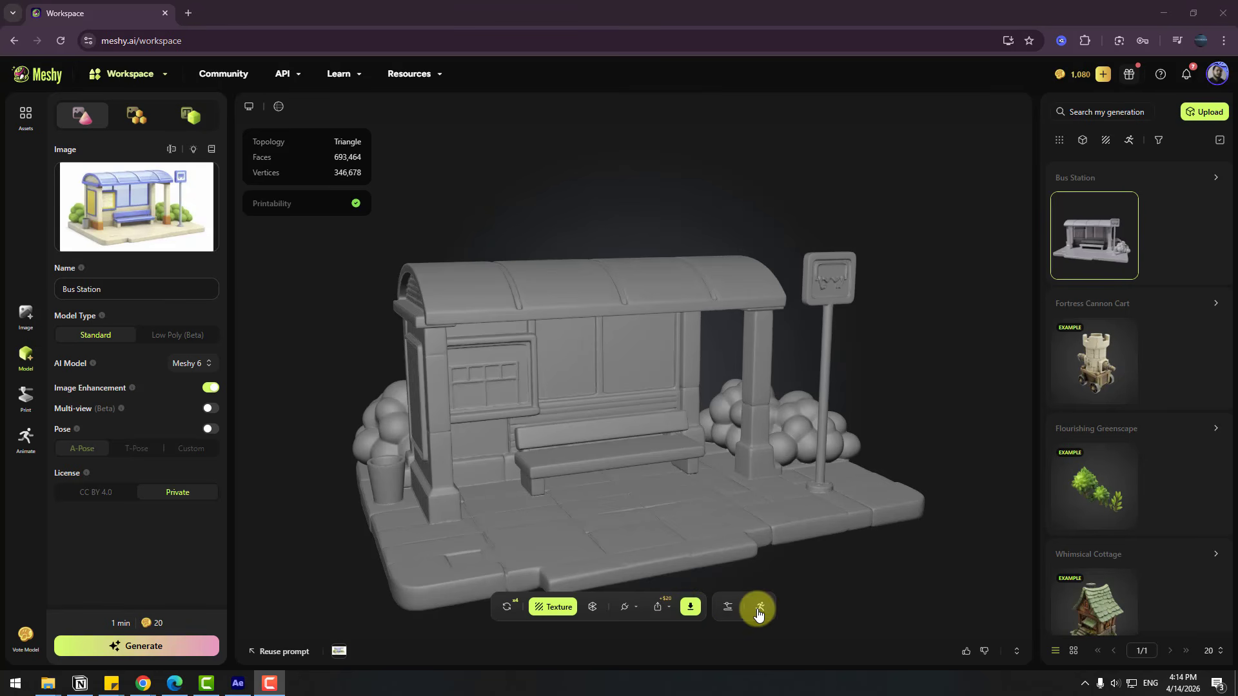
Texture the Bus Station model from the bus stop image with Meshy 6, lighting removal and PBR maps enabled
{"action": "left_click", "coordinate": [551, 608]}
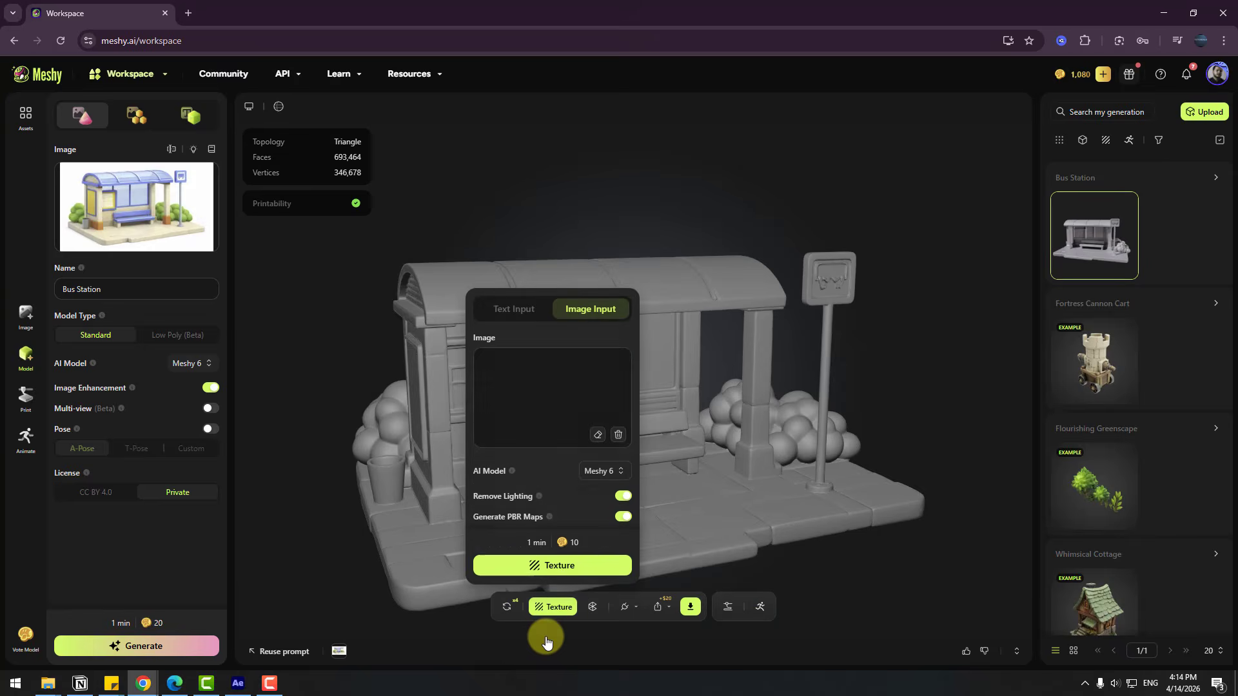
{"action": "left_click", "coordinate": [494, 310]}
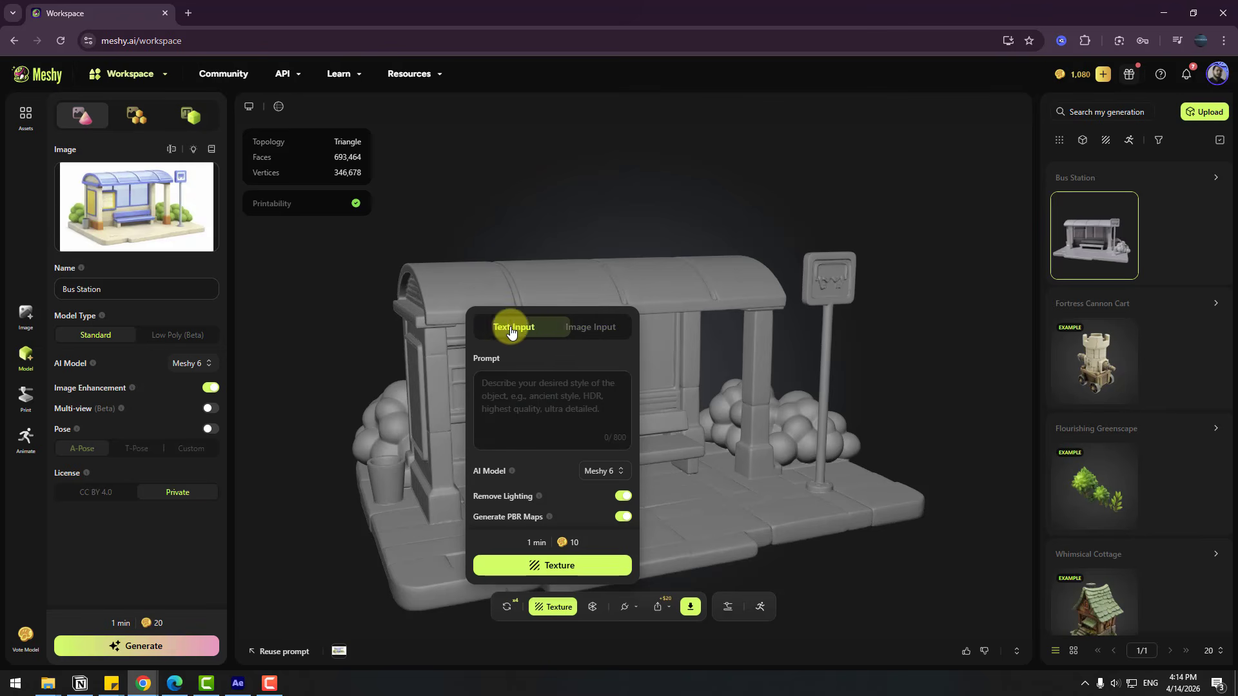
{"action": "left_click", "coordinate": [578, 332]}
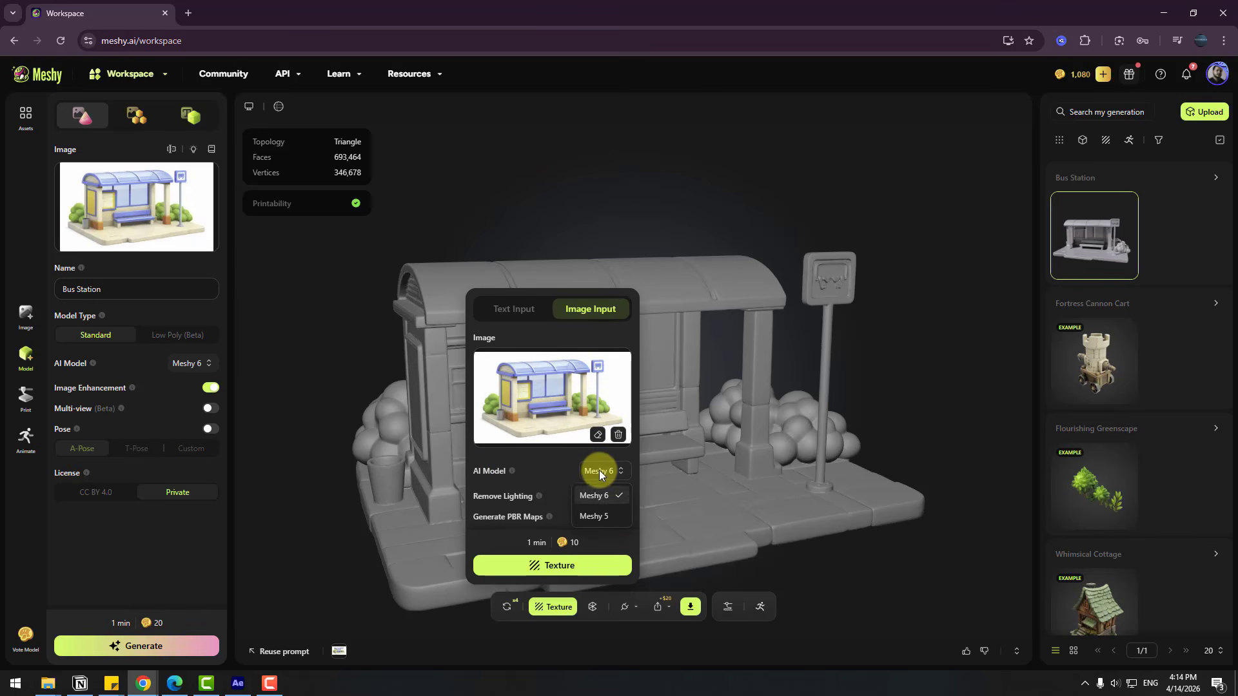
{"action": "left_click", "coordinate": [592, 493]}
{"action": "left_click", "coordinate": [548, 568]}
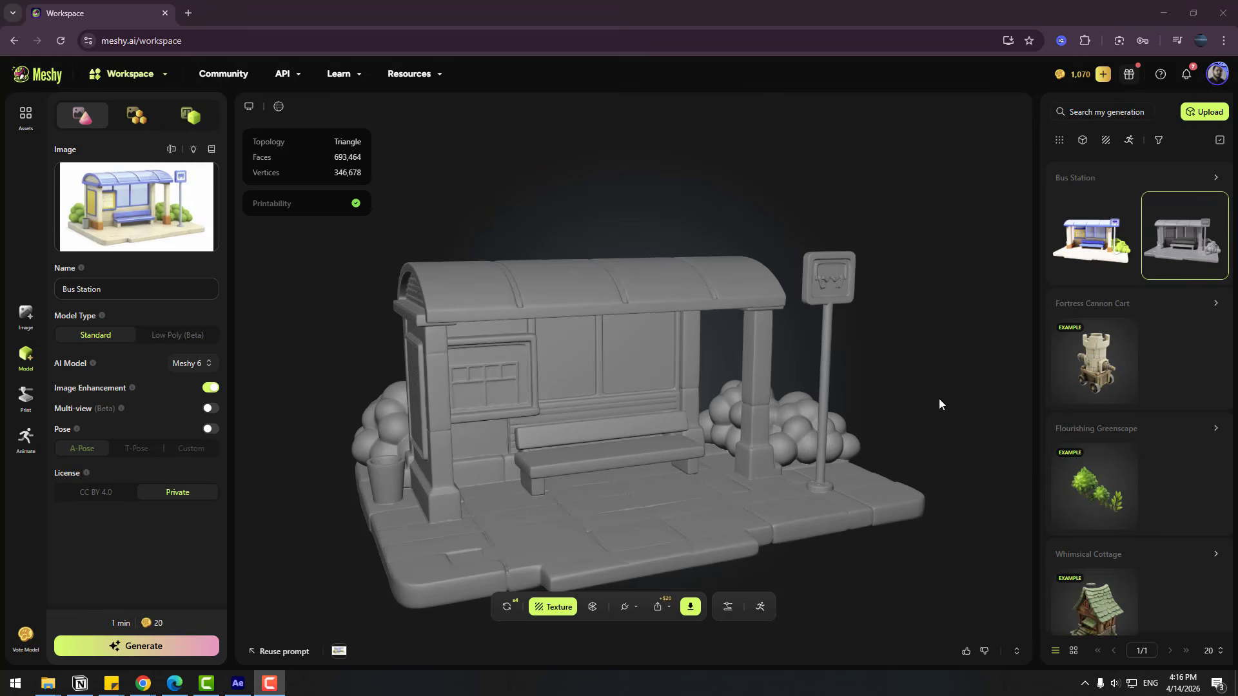
Open the textured Bus Station version and inspect its surfaces up close and from different sides
{"action": "left_click", "coordinate": [1078, 242]}
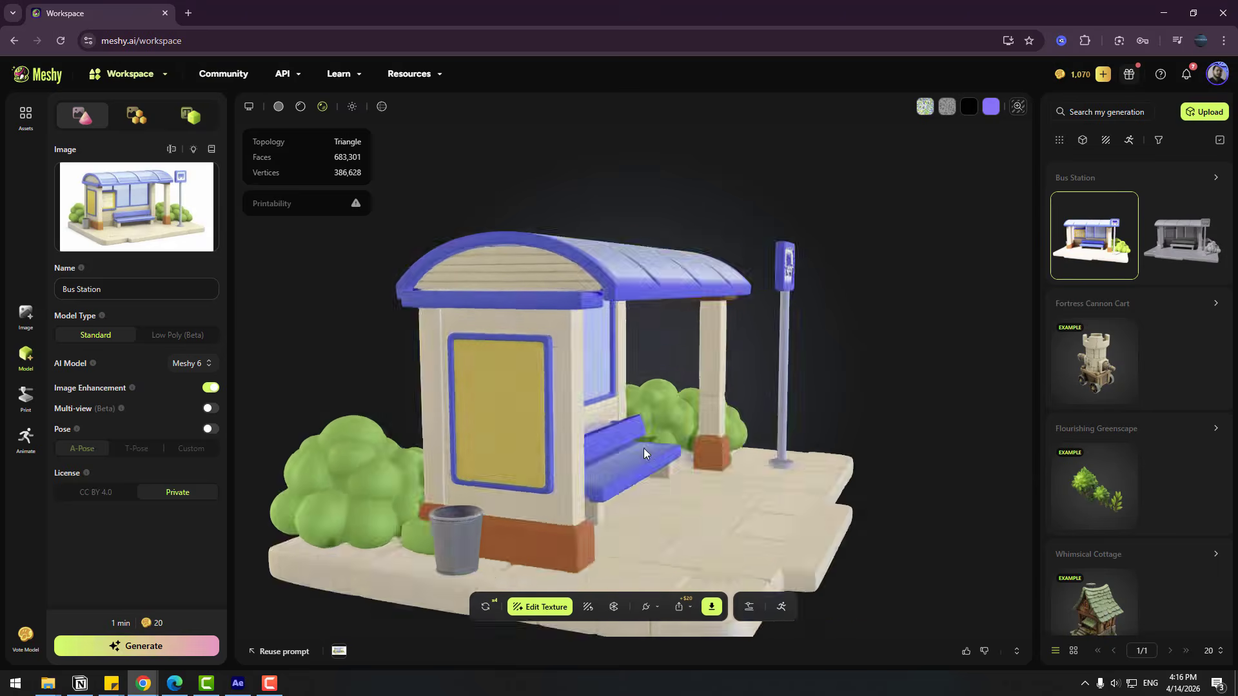
{"action": "scroll", "coordinate": [525, 439], "scroll_direction": "up", "scroll_amount": 4}
{"action": "left_click_drag", "start_coordinate": [540, 444], "coordinate": [720, 458]}
{"action": "scroll", "coordinate": [624, 454], "scroll_direction": "down", "scroll_amount": 3}
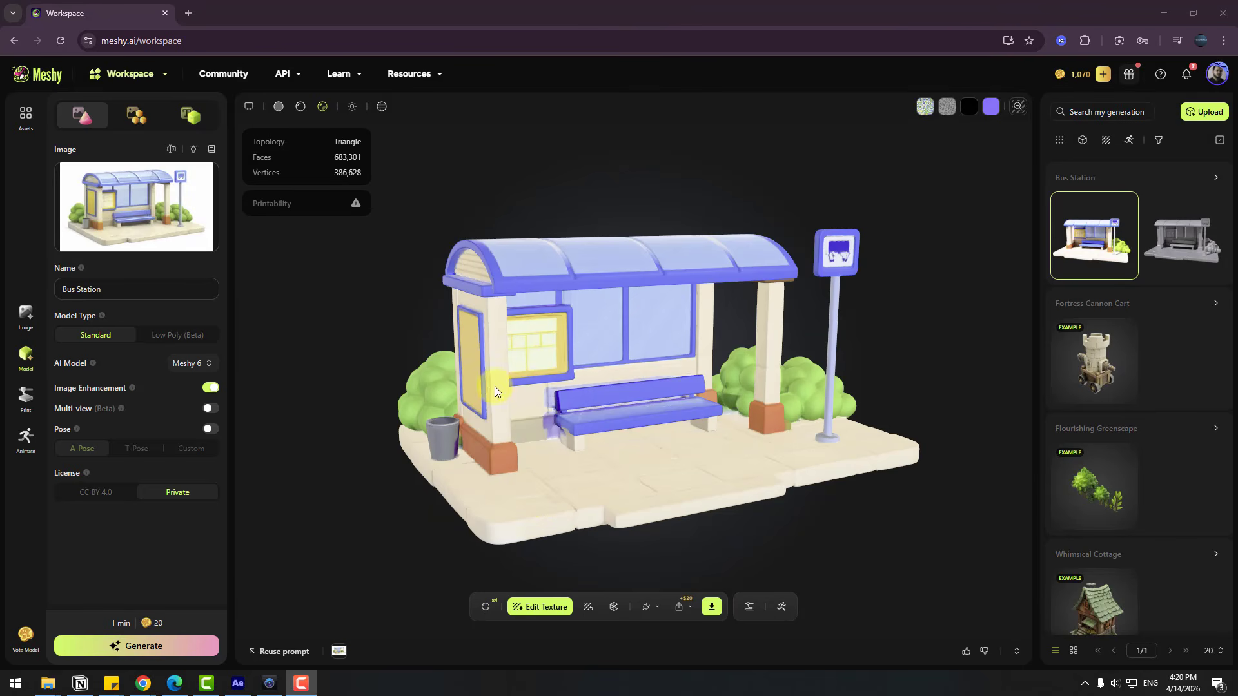
Try the grid and auto-rotate display settings and compare the untextured, base color and PBR previews of the model
{"action": "left_click", "coordinate": [249, 109]}
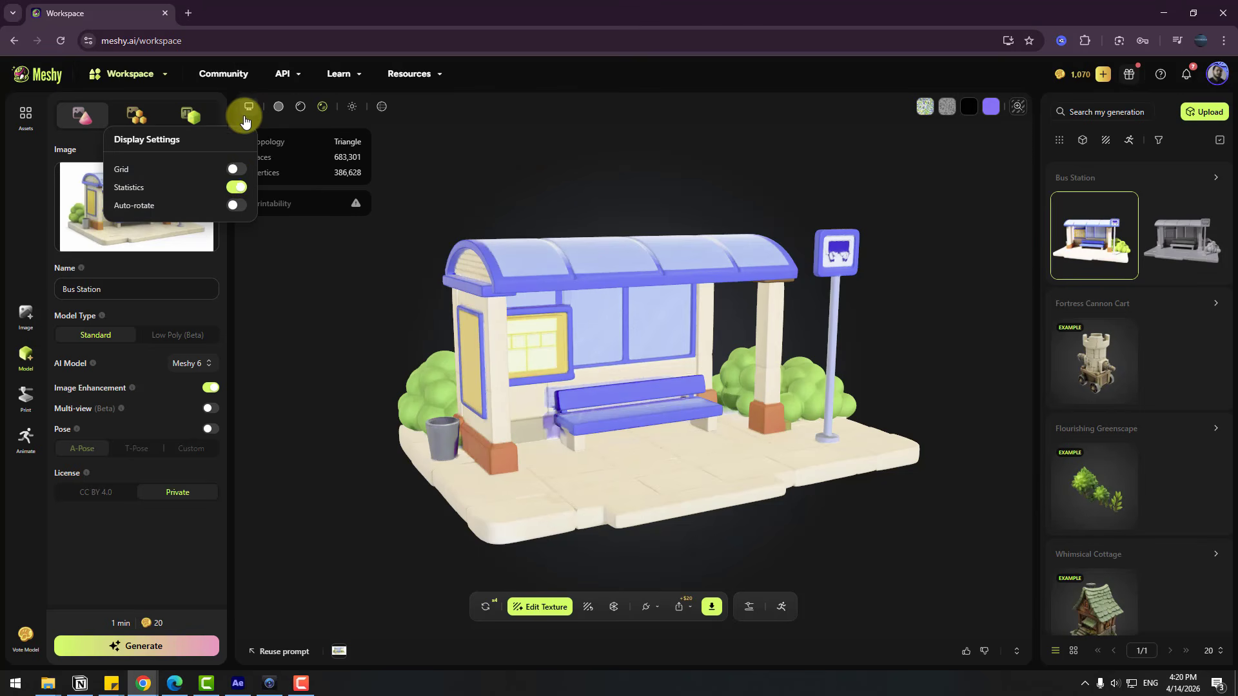
{"action": "left_click", "coordinate": [236, 170]}
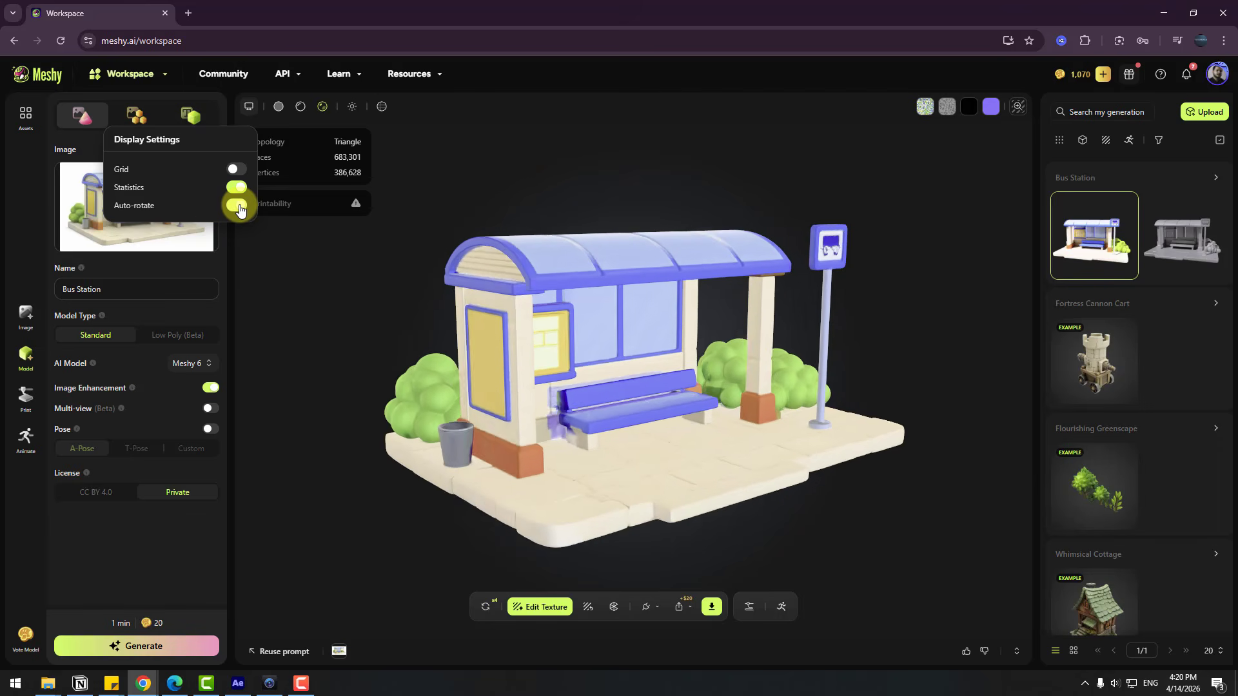
{"action": "left_click", "coordinate": [278, 108]}
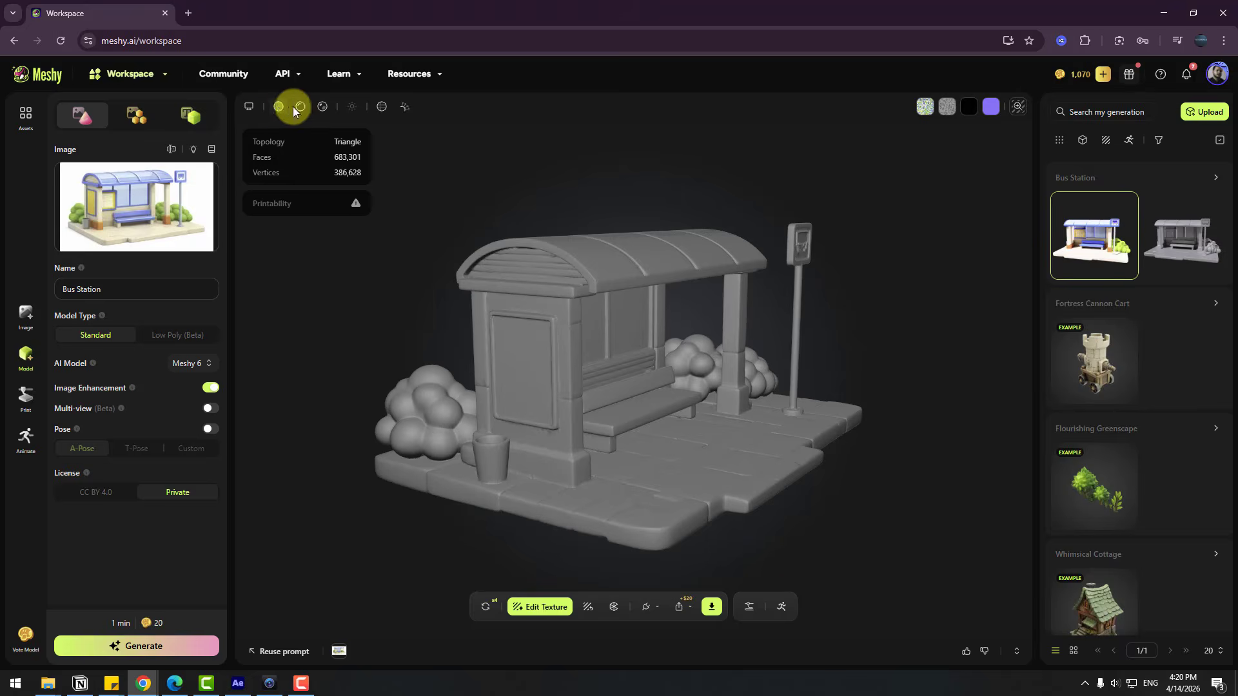
{"action": "left_click", "coordinate": [300, 107]}
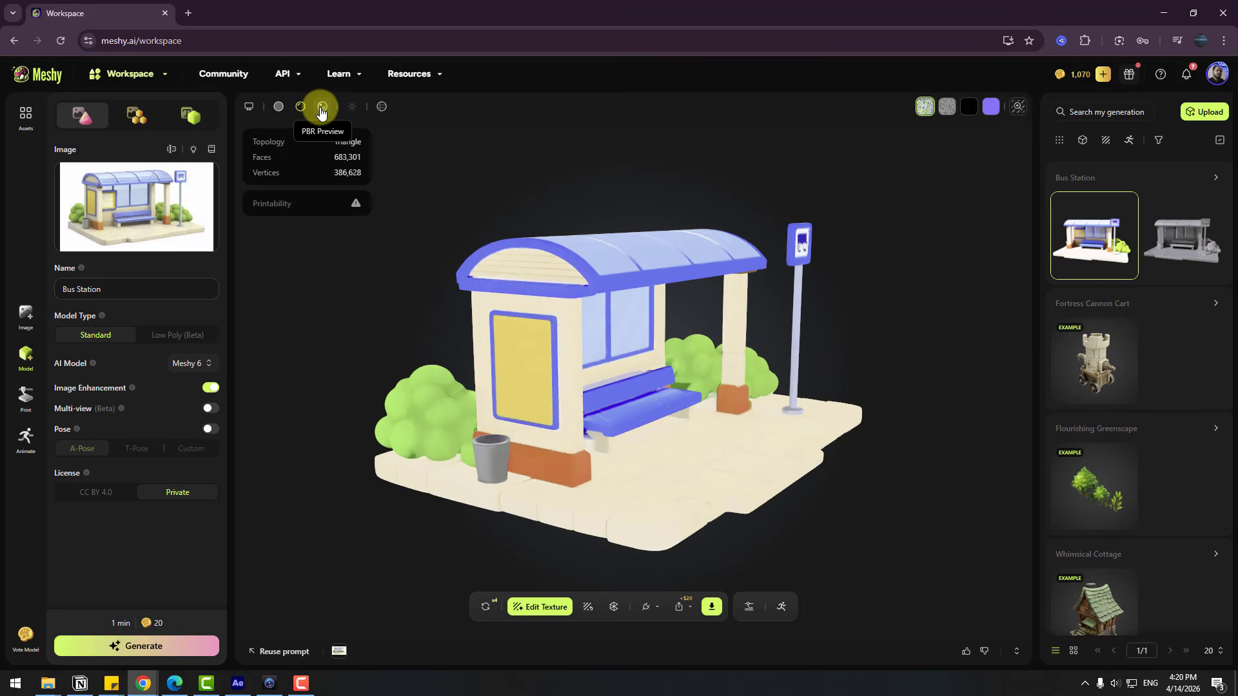
{"action": "left_click", "coordinate": [322, 110]}
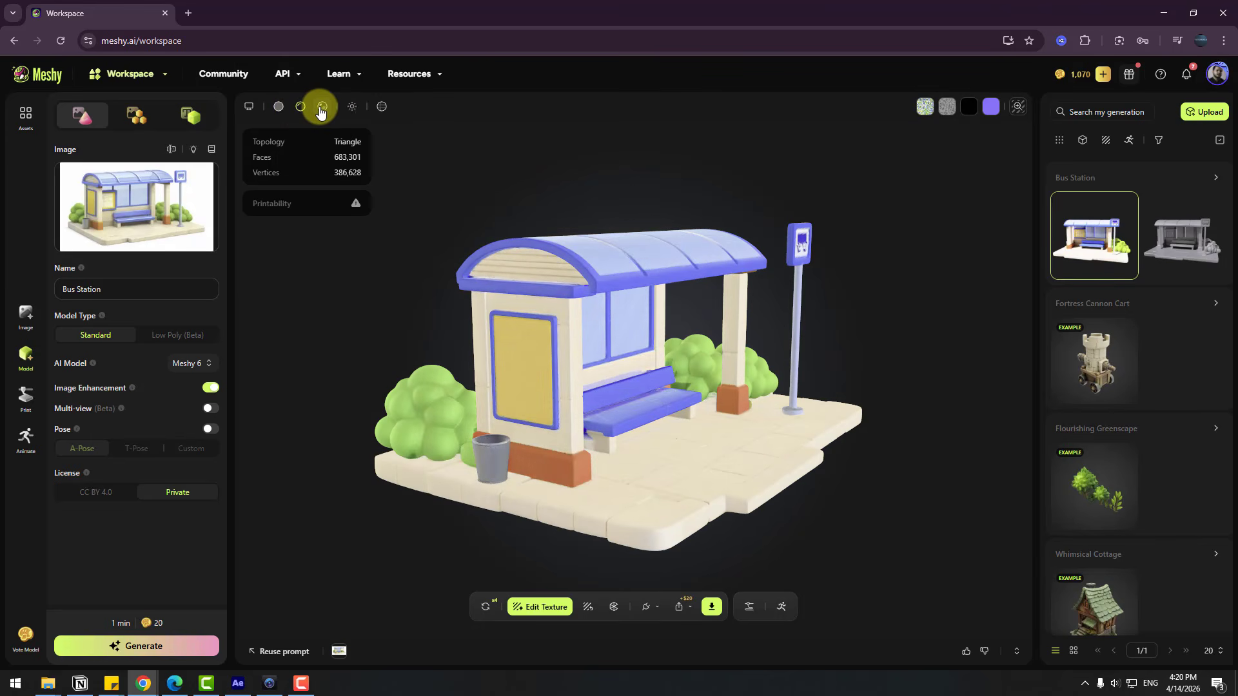
Adjust the environment light's strength and rotation and change the HDRI to Outdoor Lighting
{"action": "left_click", "coordinate": [356, 110]}
{"action": "mouse_move", "coordinate": [258, 220]}
{"action": "left_mouse_down"}
{"action": "mouse_move", "coordinate": [294, 221]}
{"action": "mouse_move", "coordinate": [244, 233]}
{"action": "mouse_move", "coordinate": [276, 230]}
{"action": "mouse_move", "coordinate": [270, 222]}
{"action": "left_mouse_up"}
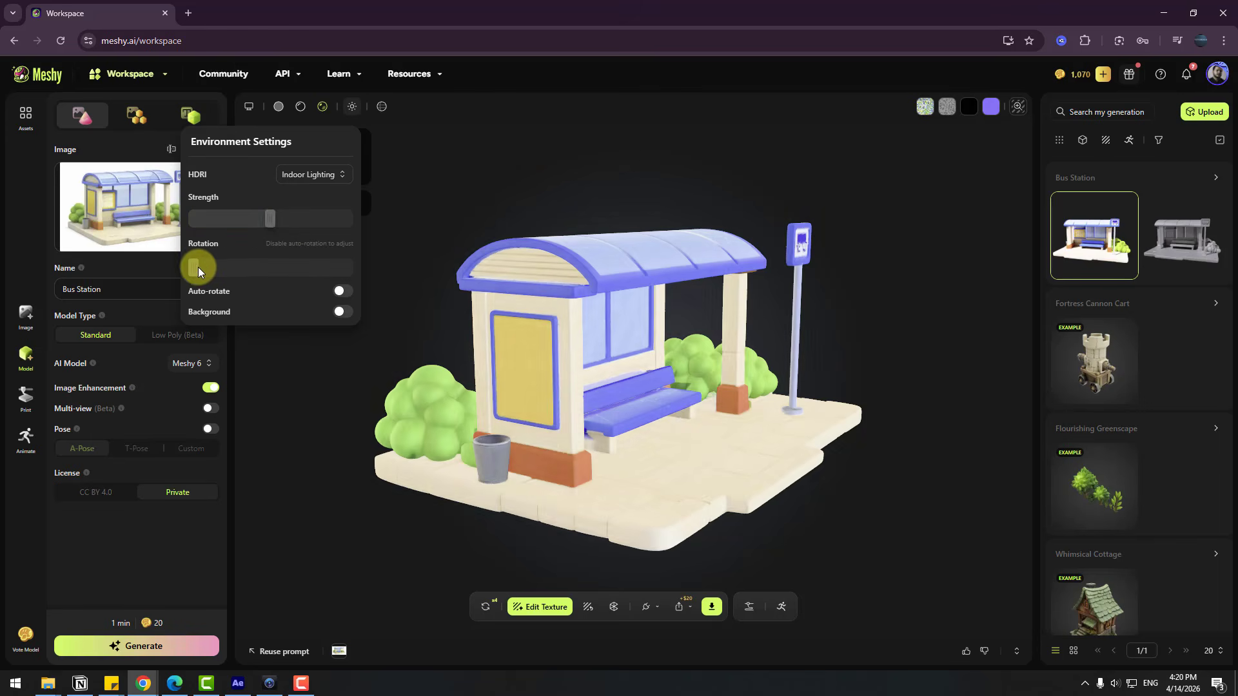
{"action": "mouse_move", "coordinate": [196, 269]}
{"action": "left_mouse_down"}
{"action": "mouse_move", "coordinate": [247, 263]}
{"action": "mouse_move", "coordinate": [194, 267]}
{"action": "left_mouse_up"}
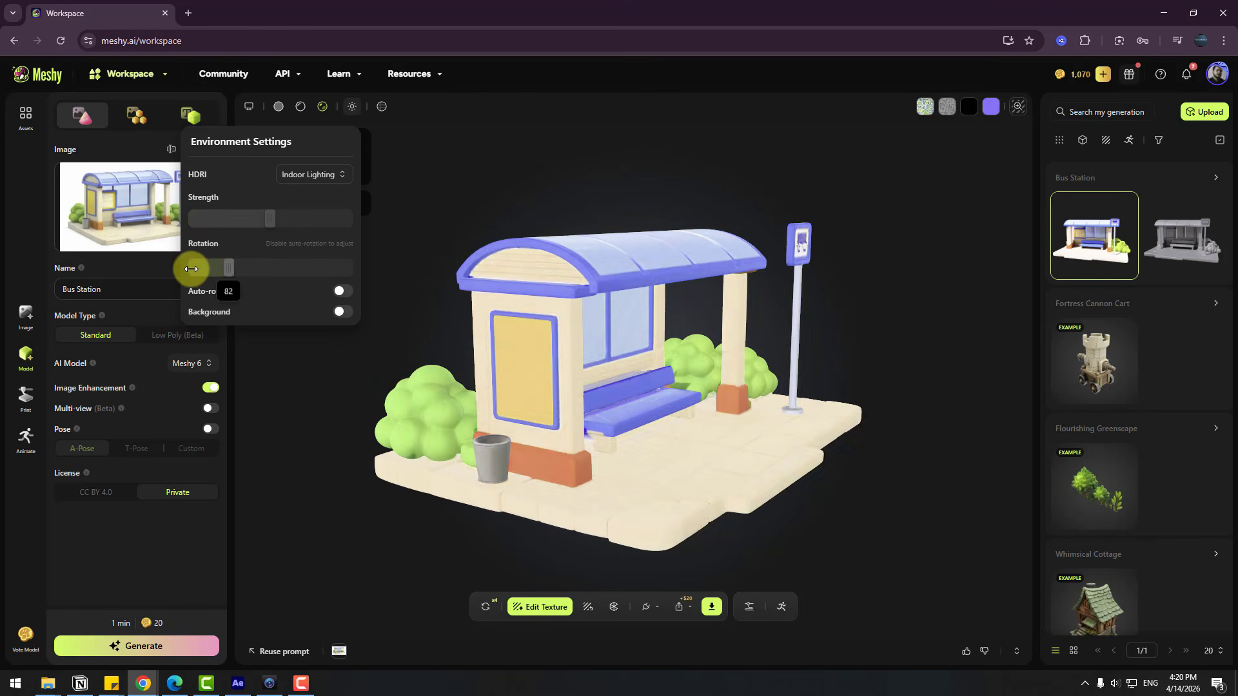
{"action": "left_click", "coordinate": [320, 177]}
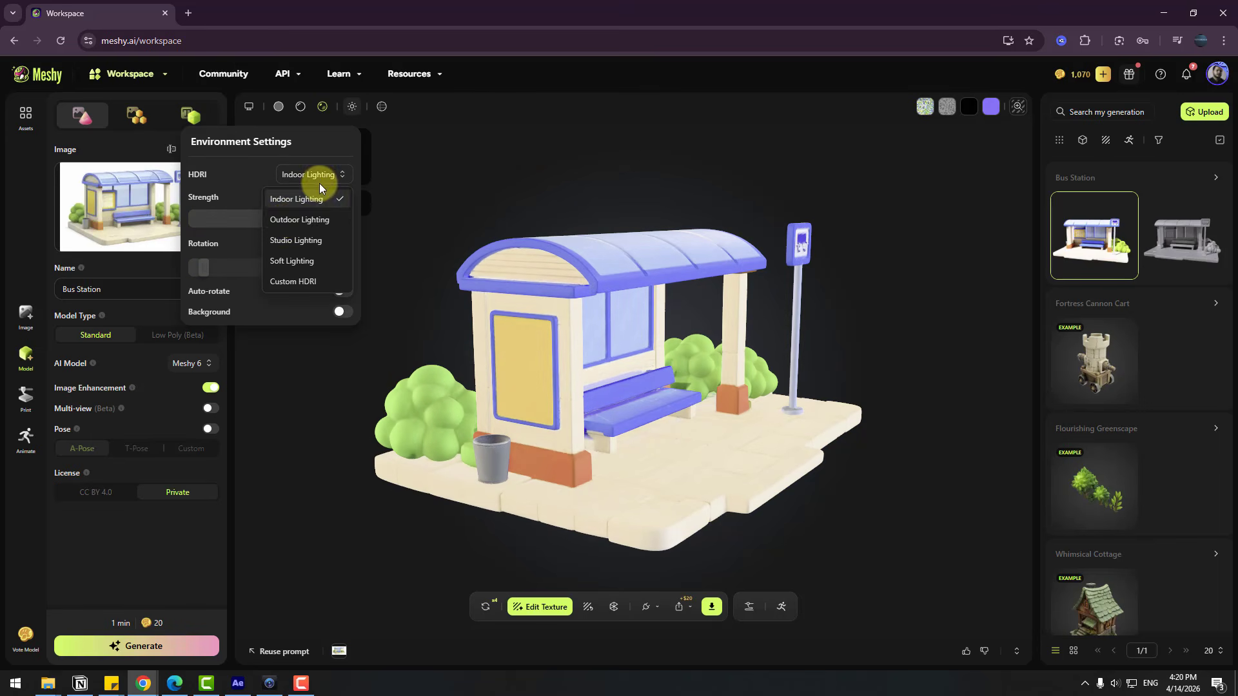
{"action": "left_click", "coordinate": [297, 222]}
{"action": "left_click_drag", "start_coordinate": [233, 279], "coordinate": [227, 274]}
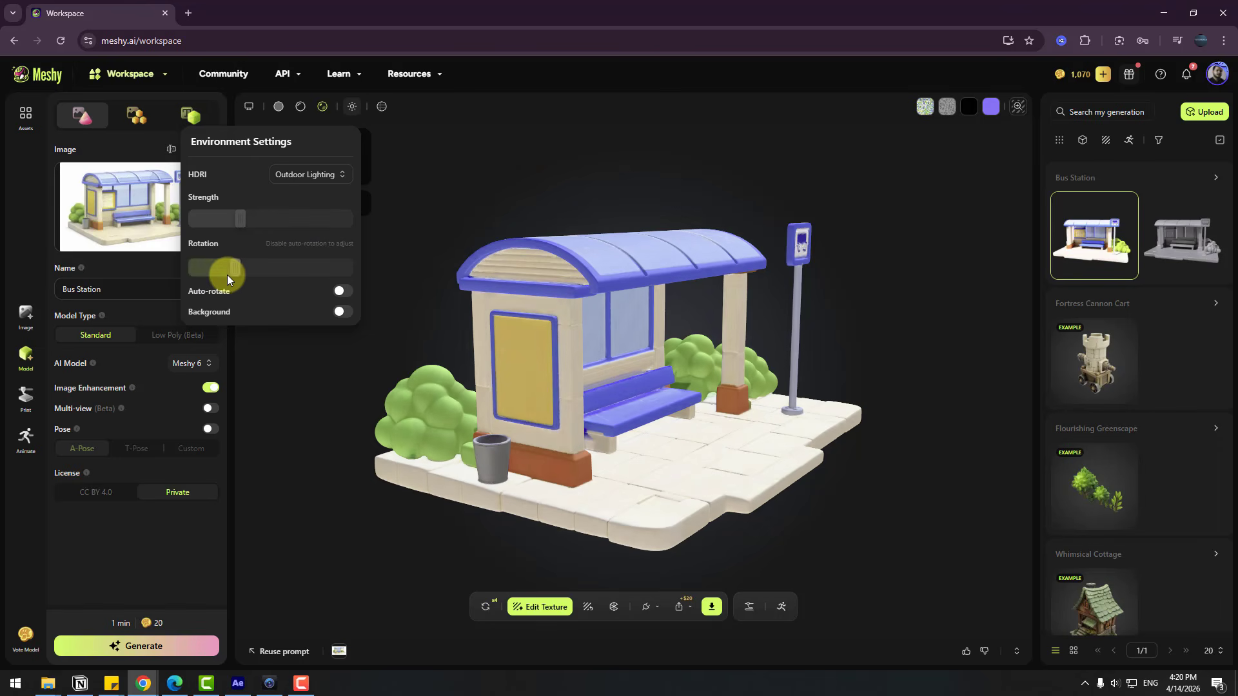
Try the Studio Lighting and Soft Lighting HDRIs on the model and return to Outdoor Lighting
{"action": "left_click", "coordinate": [313, 176]}
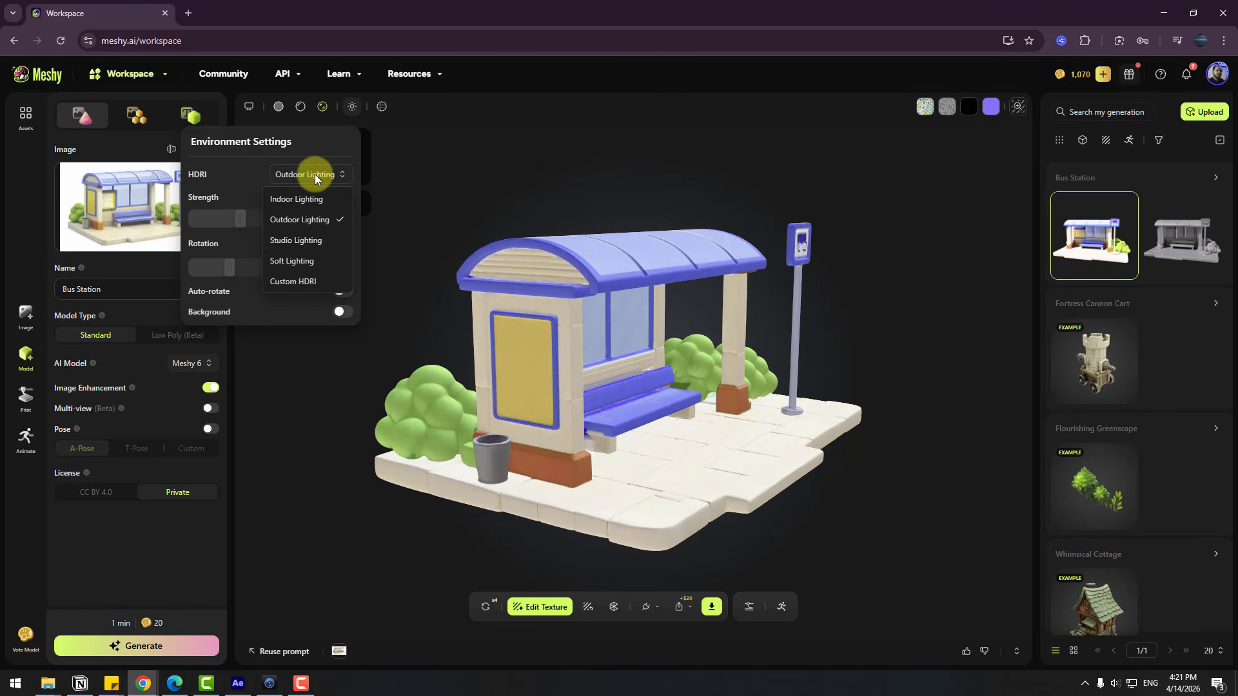
{"action": "left_click", "coordinate": [287, 241]}
{"action": "left_click", "coordinate": [303, 176]}
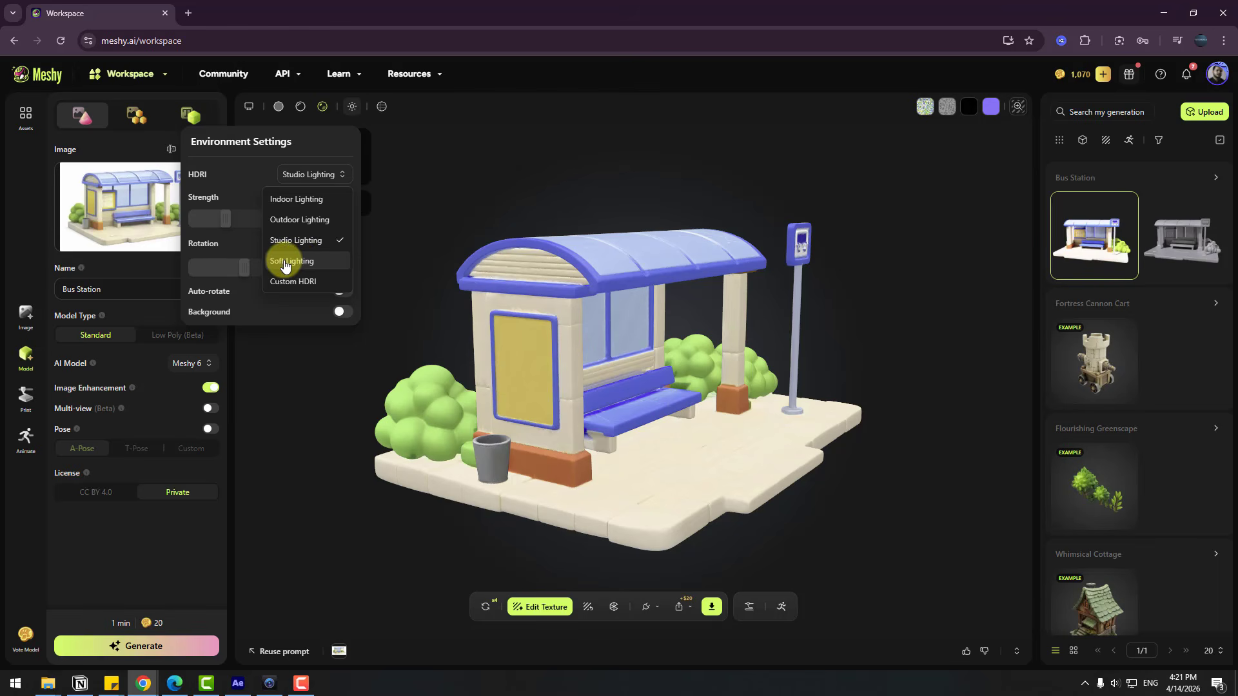
{"action": "left_click", "coordinate": [292, 261]}
{"action": "left_click", "coordinate": [316, 174]}
{"action": "left_click", "coordinate": [293, 213]}
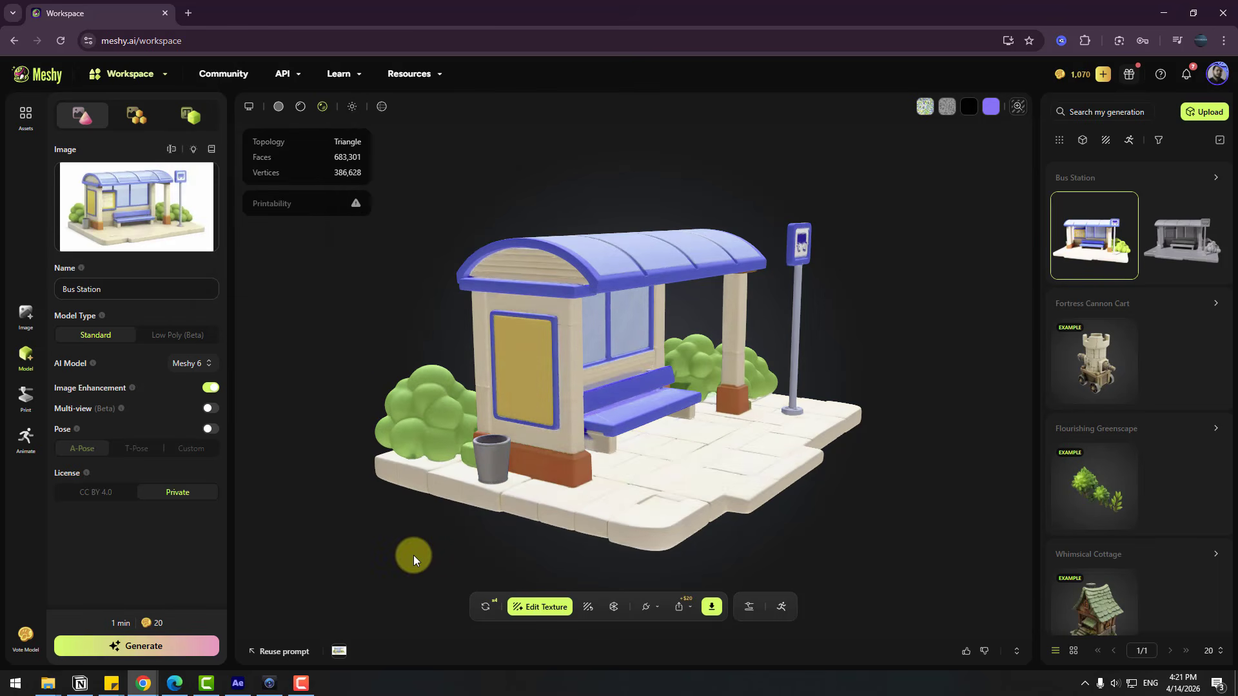
Download the textured Bus Station model in glb format with resizing off
{"action": "left_click", "coordinate": [713, 608]}
{"action": "left_click", "coordinate": [778, 399]}
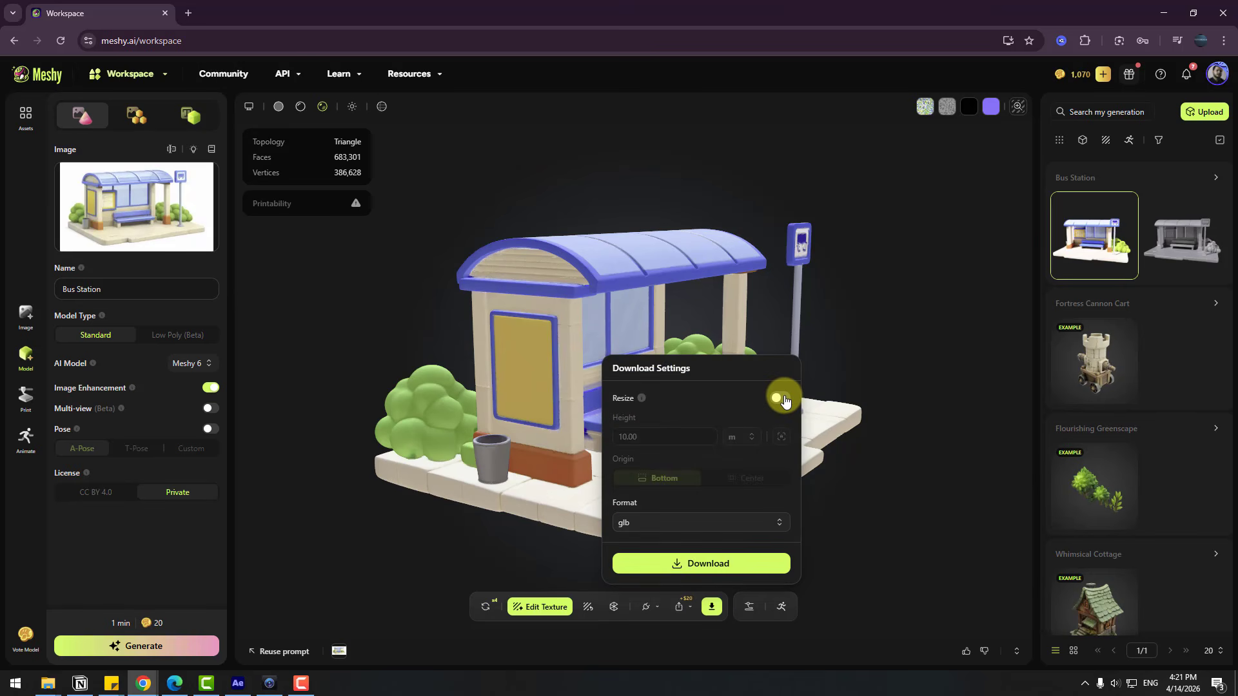
{"action": "left_click", "coordinate": [630, 521]}
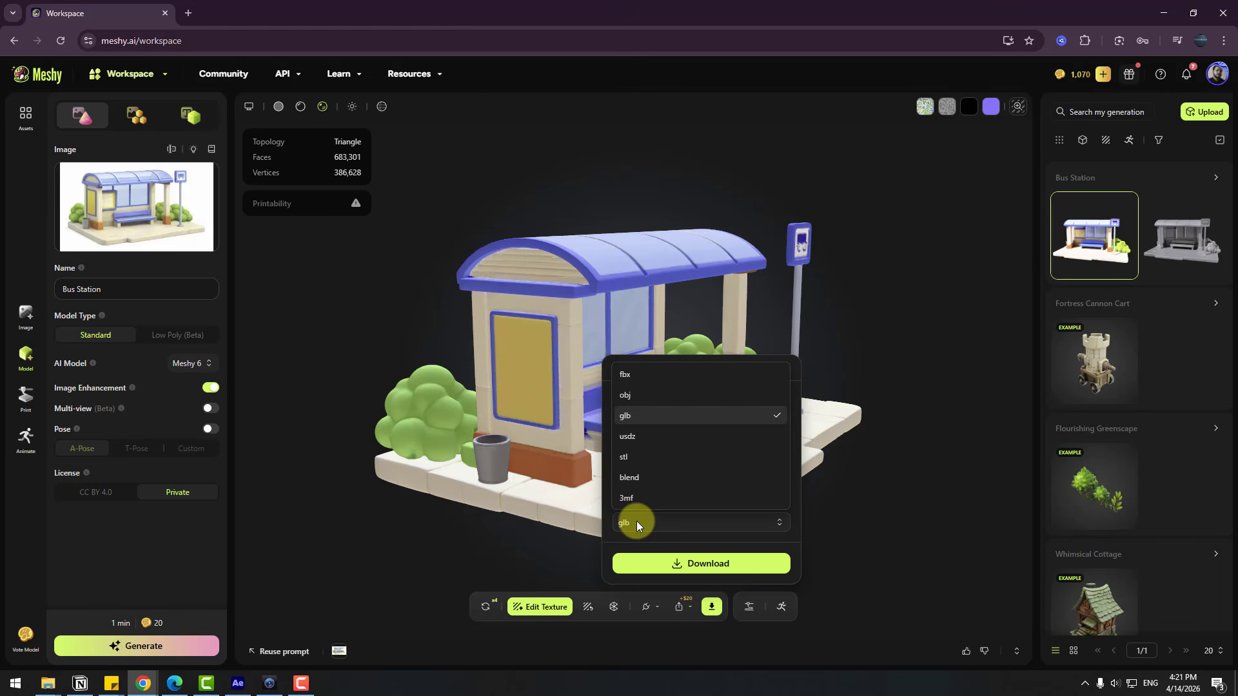
{"action": "left_click", "coordinate": [718, 424]}
{"action": "left_click", "coordinate": [682, 567]}
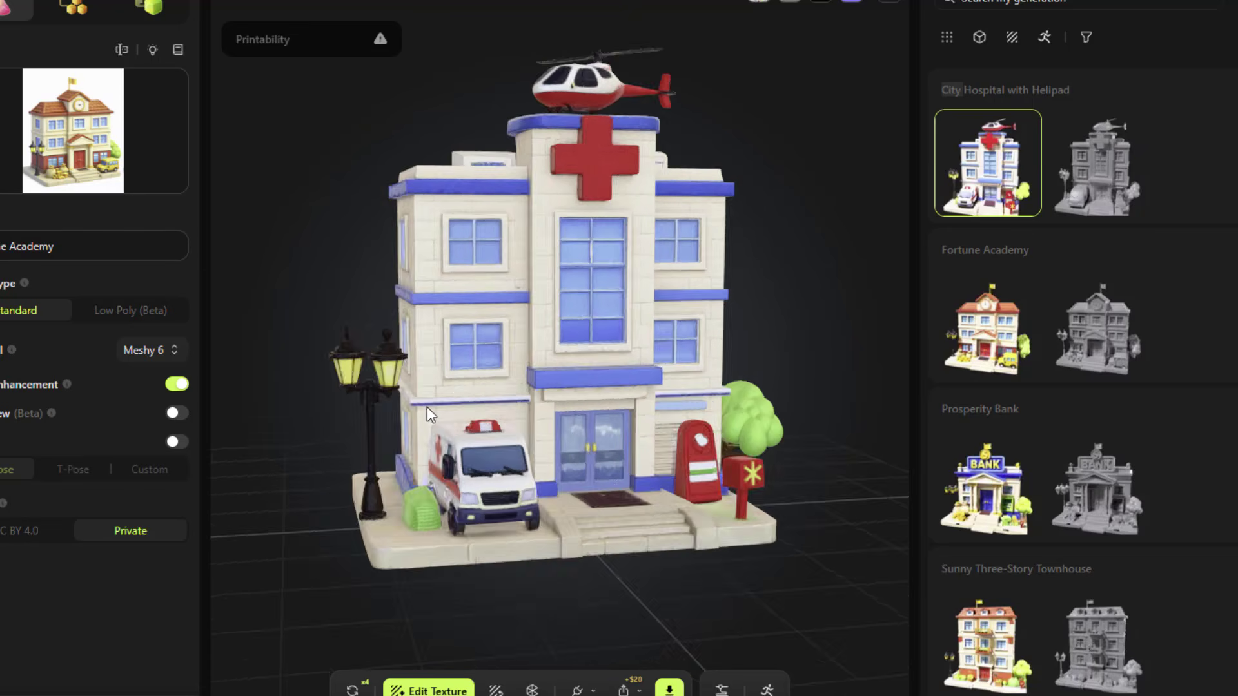
Inspect the generated city building models, including Fortune Academy and Prosperity Bank, from different angles
{"action": "left_click_drag", "start_coordinate": [427, 406], "coordinate": [373, 427]}
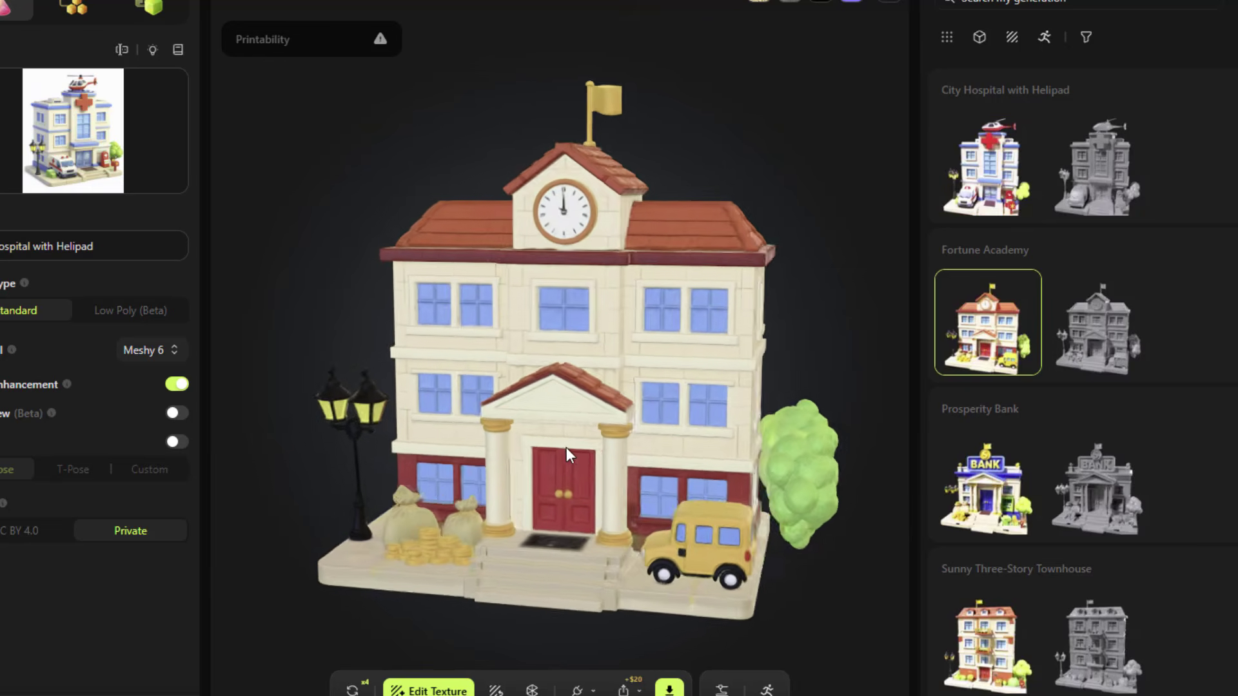
{"action": "left_click_drag", "start_coordinate": [566, 447], "coordinate": [692, 442]}
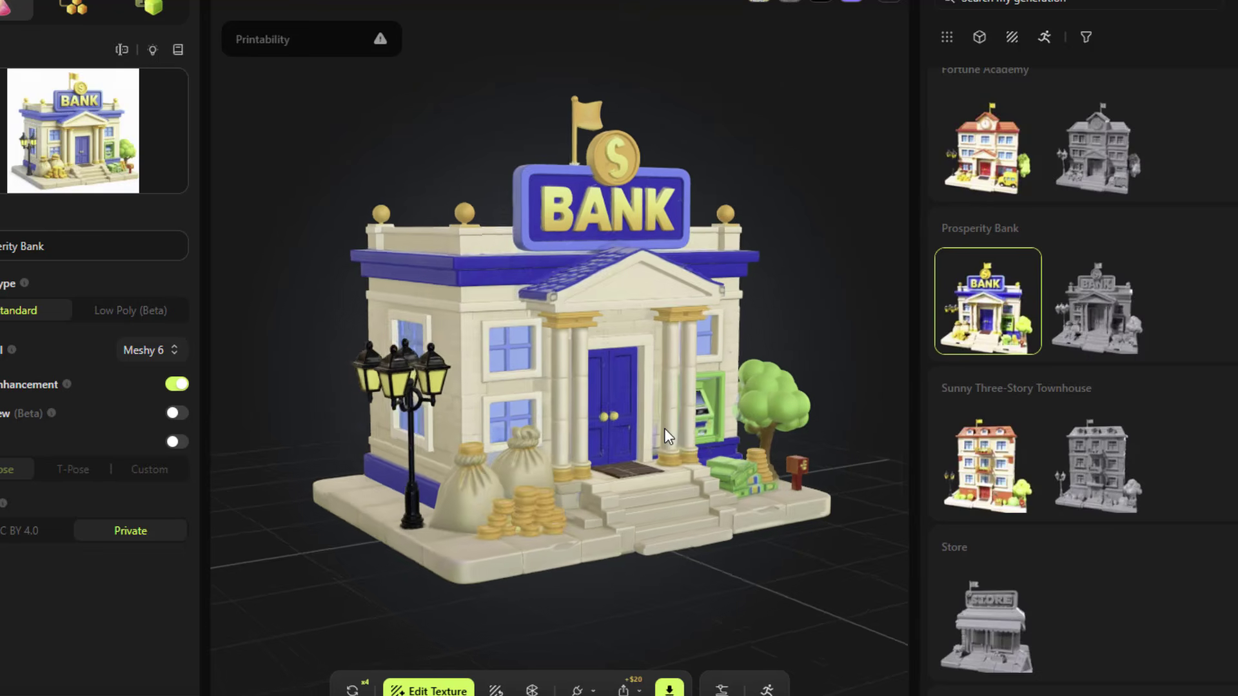
{"action": "left_click_drag", "start_coordinate": [664, 428], "coordinate": [620, 419]}
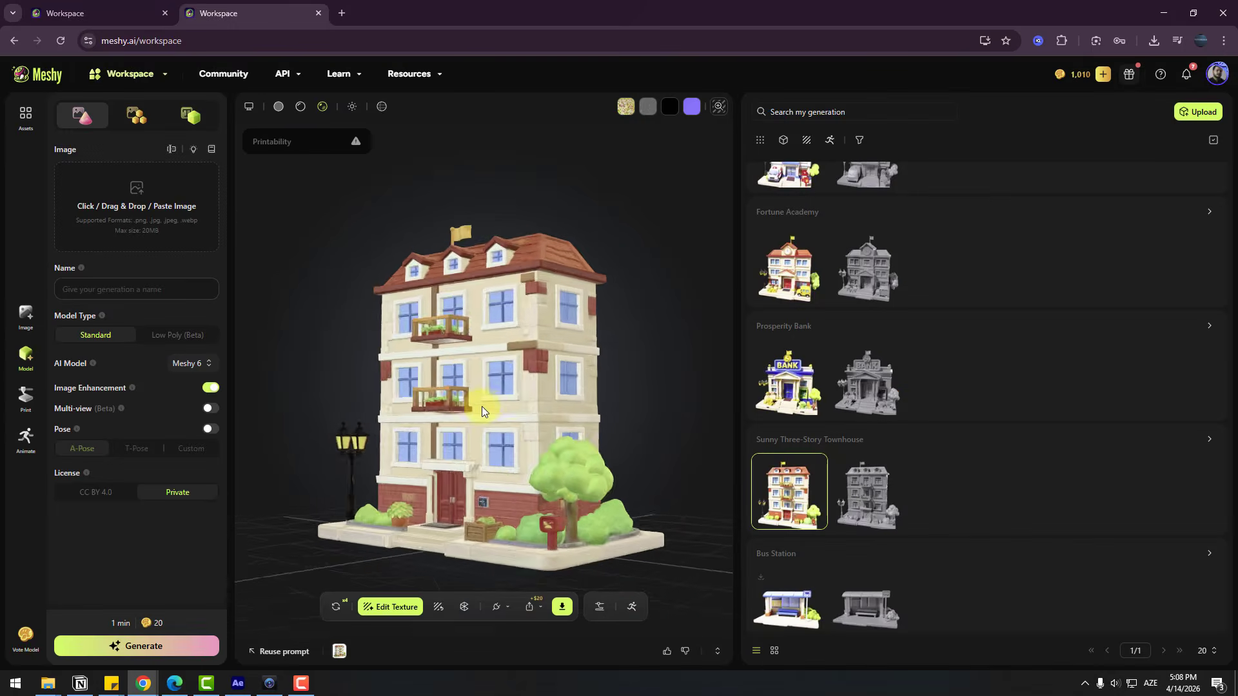
{"action": "left_click_drag", "start_coordinate": [481, 406], "coordinate": [1017, 406]}
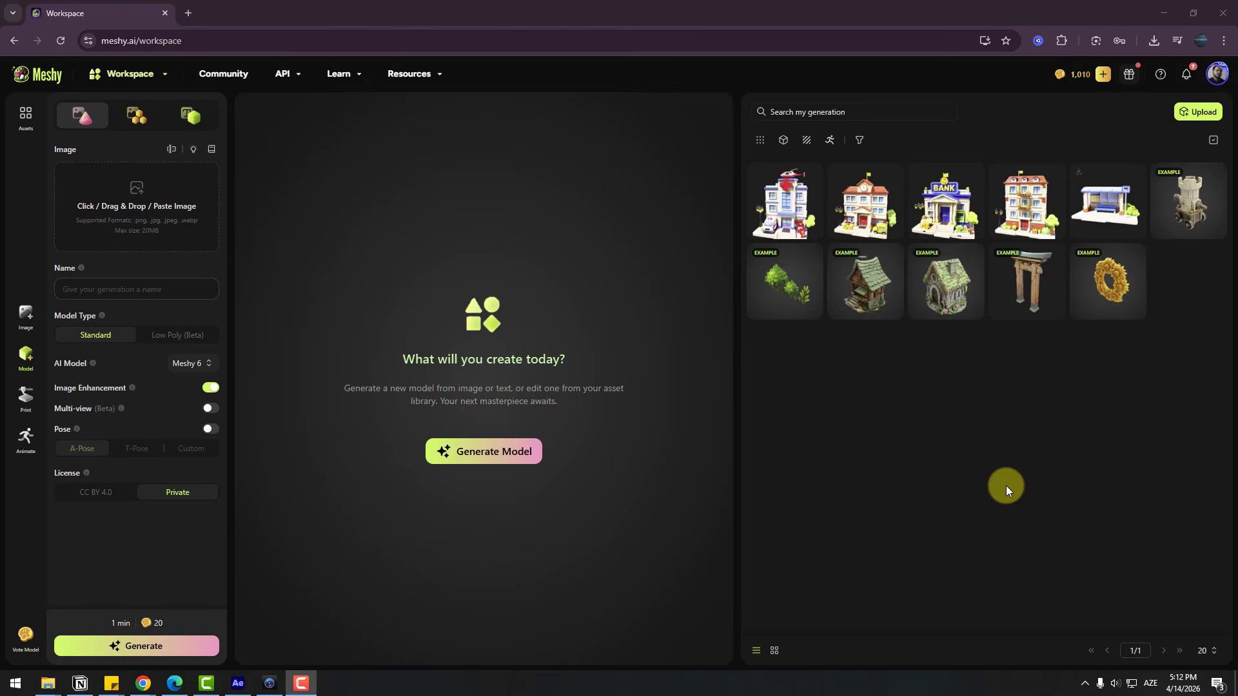
Set up an image generation with the Nano Banana Pro model and the prompt "create 3d cartoon style boy character"
{"action": "left_click", "coordinate": [27, 319]}
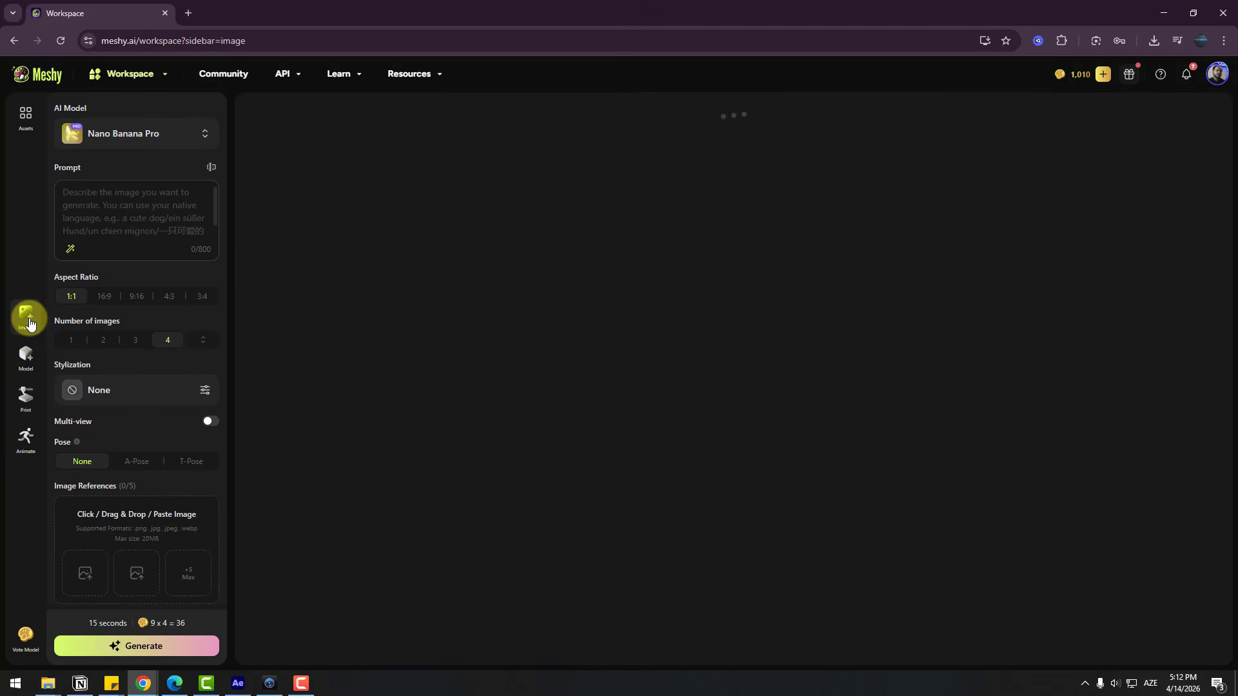
{"action": "left_click", "coordinate": [76, 132]}
{"action": "left_click", "coordinate": [122, 166]}
{"action": "left_click", "coordinate": [120, 222]}
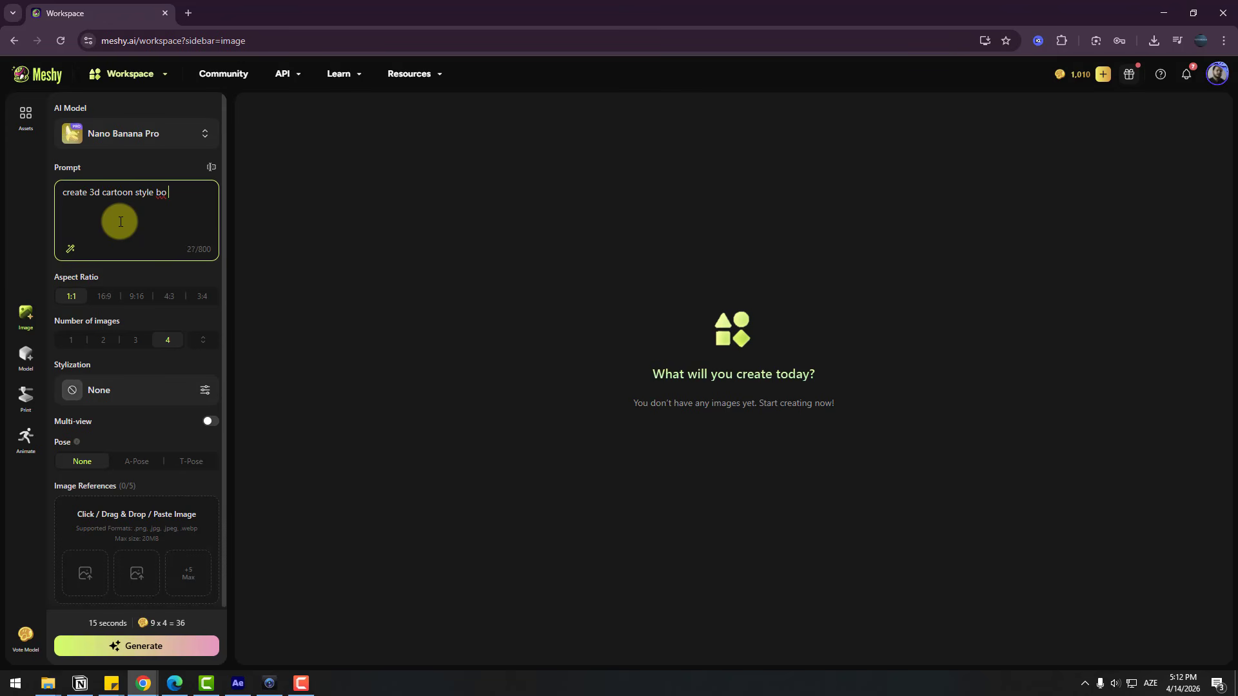
{"action": "type", "text": "create 3d cartoon style boy character"}
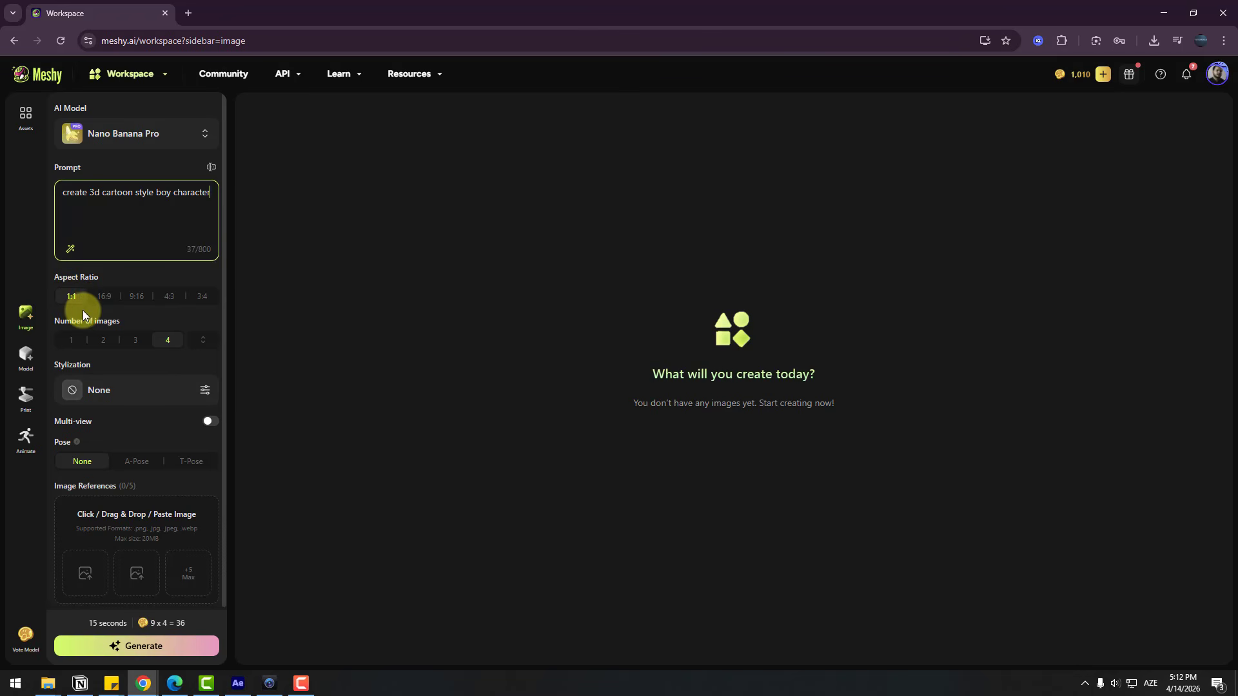
Generate four images at a 16:9 aspect ratio with the Chibi Blind Box stylization
{"action": "left_click", "coordinate": [103, 300]}
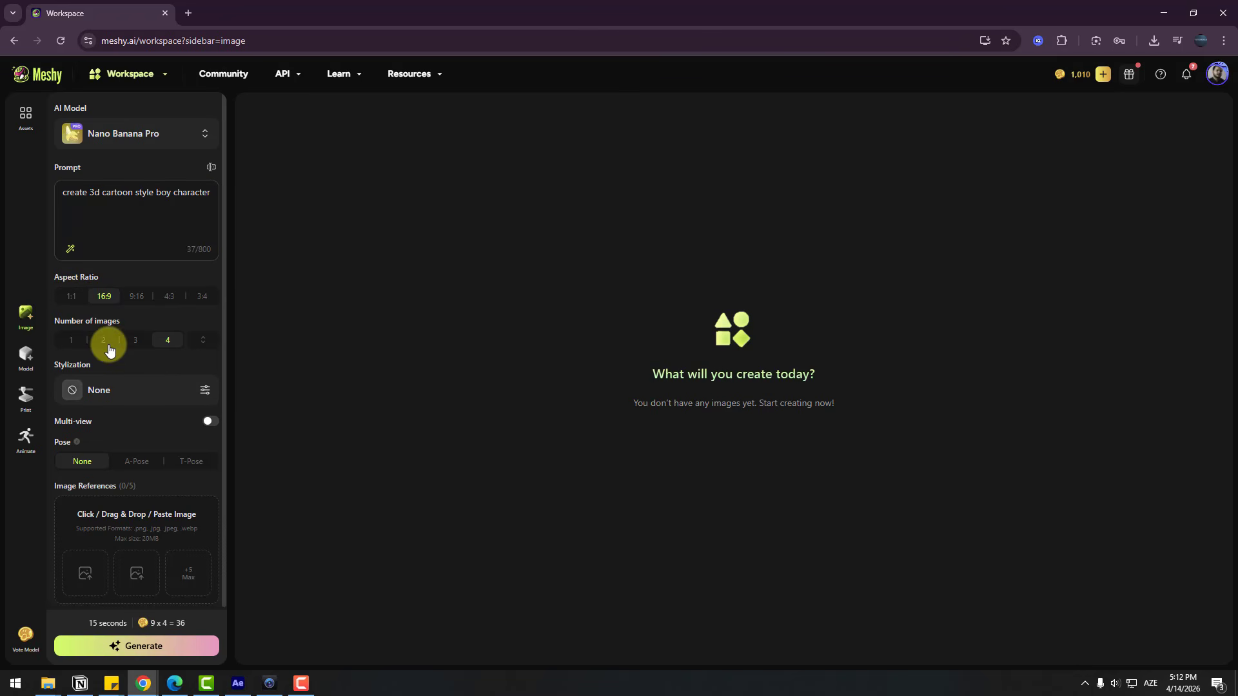
{"action": "left_click", "coordinate": [152, 389]}
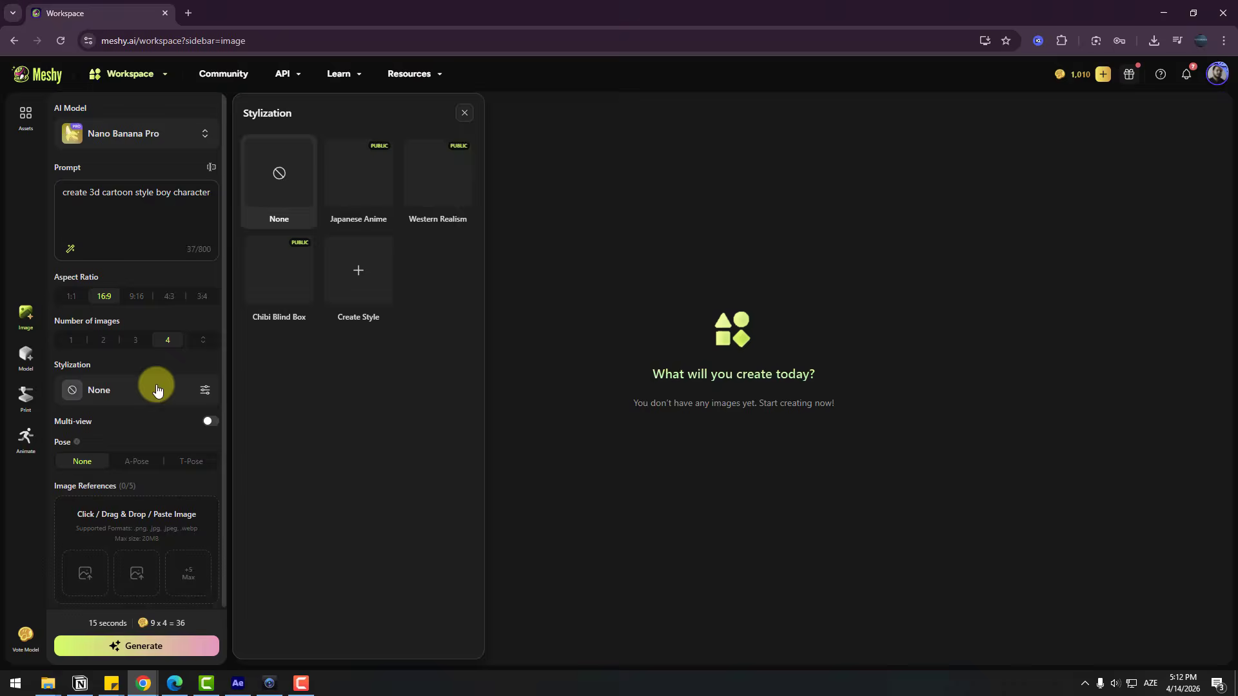
{"action": "left_click", "coordinate": [276, 279]}
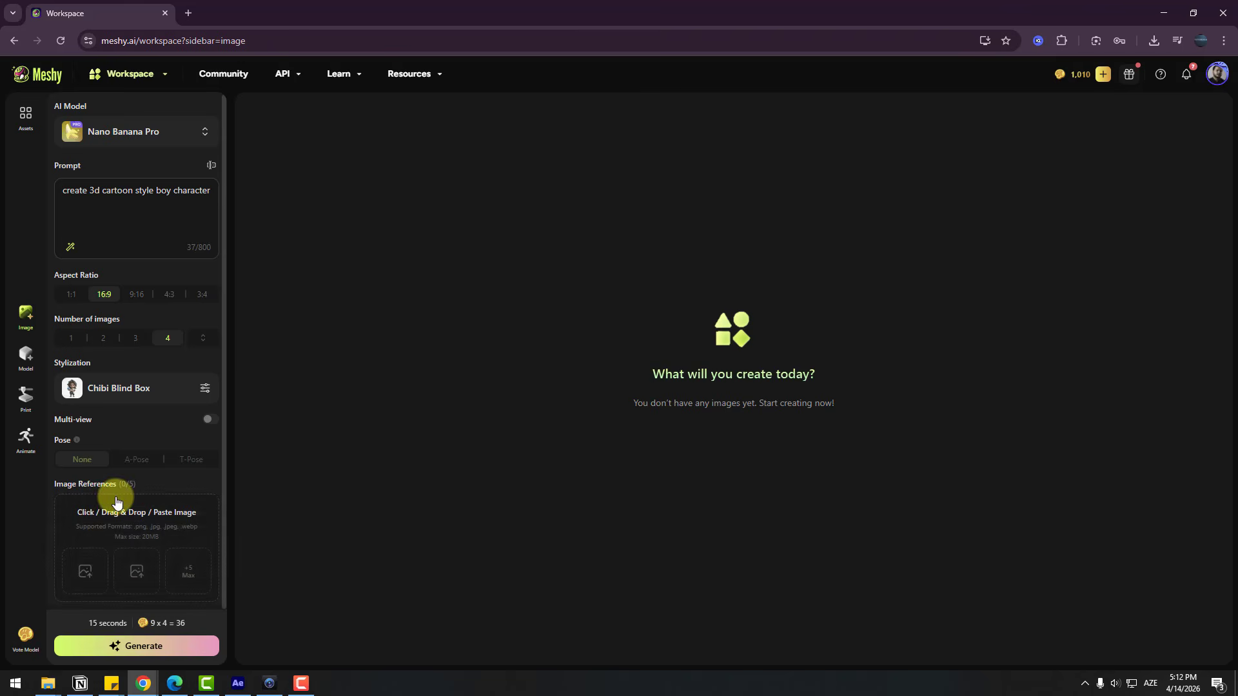
{"action": "left_click", "coordinate": [134, 651]}
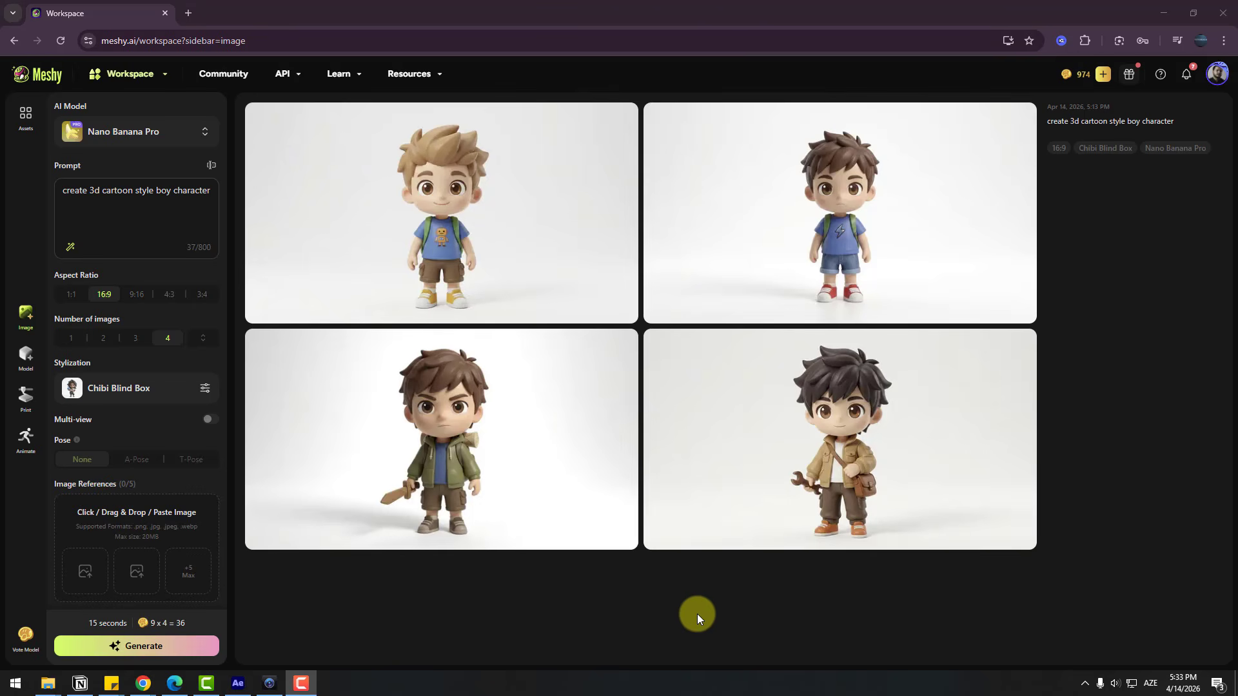
Send the light-haired boy image with the robot shirt to Image to 3D and generate a model named Character in T-Pose
{"action": "mouse_move", "coordinate": [476, 237]}
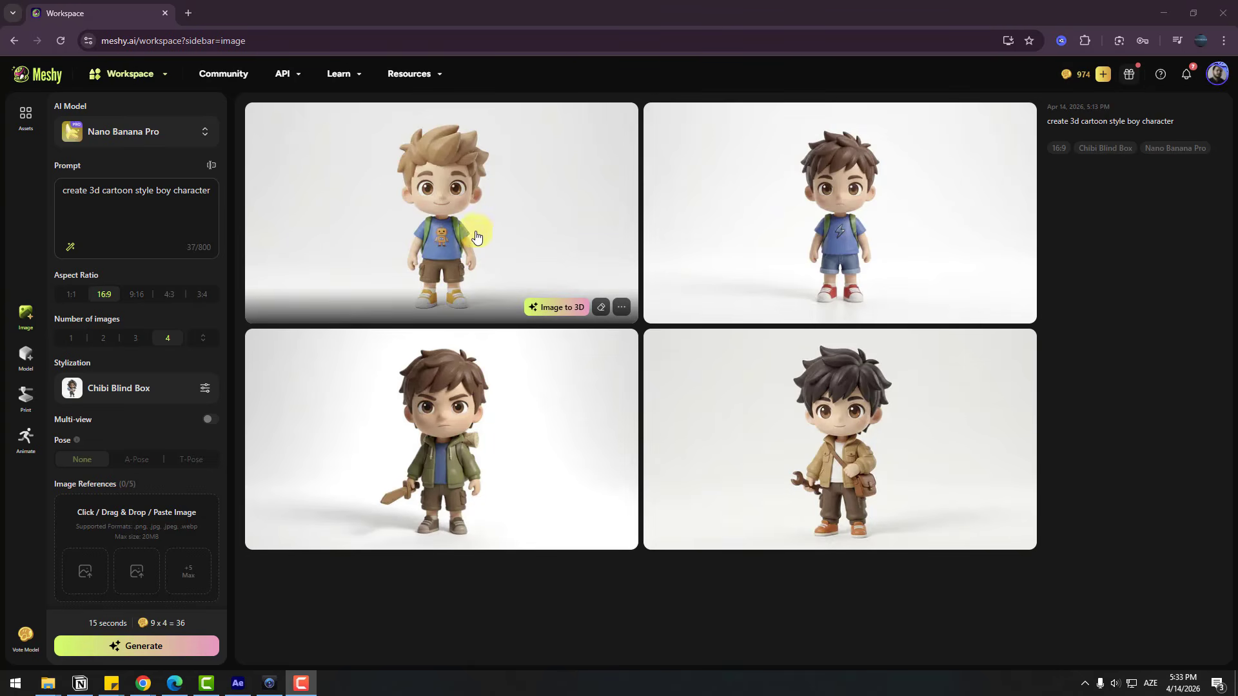
{"action": "left_click", "coordinate": [507, 202]}
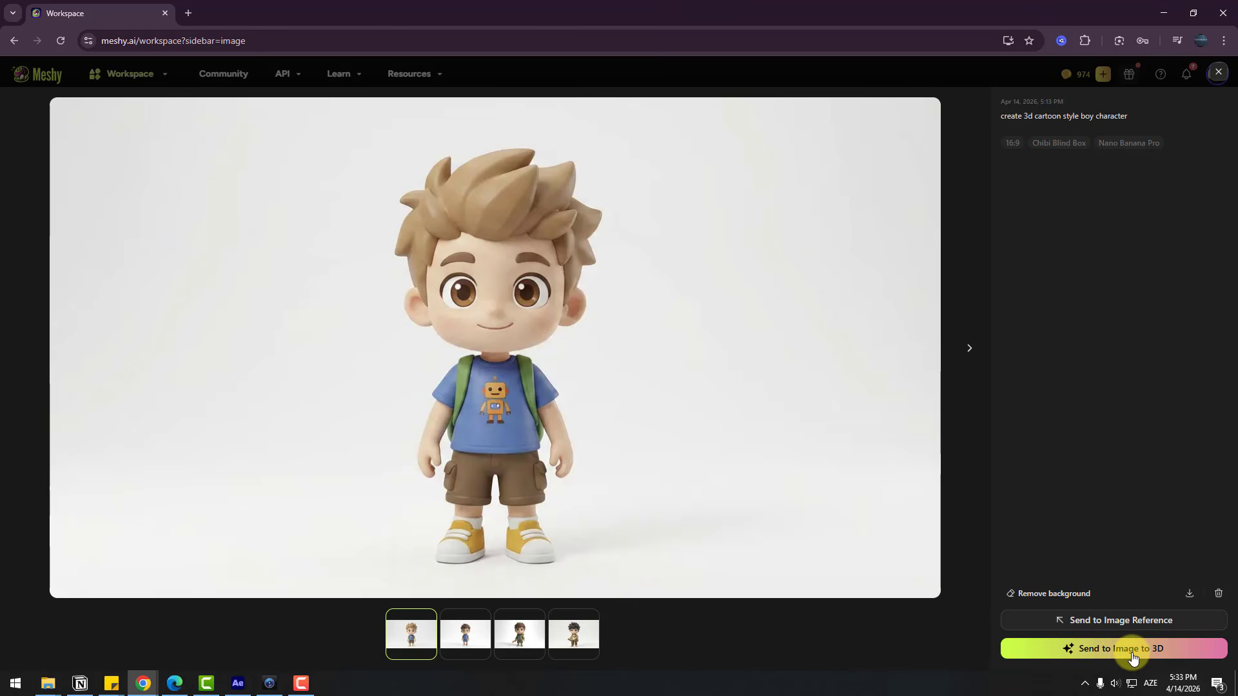
{"action": "left_click", "coordinate": [1134, 655]}
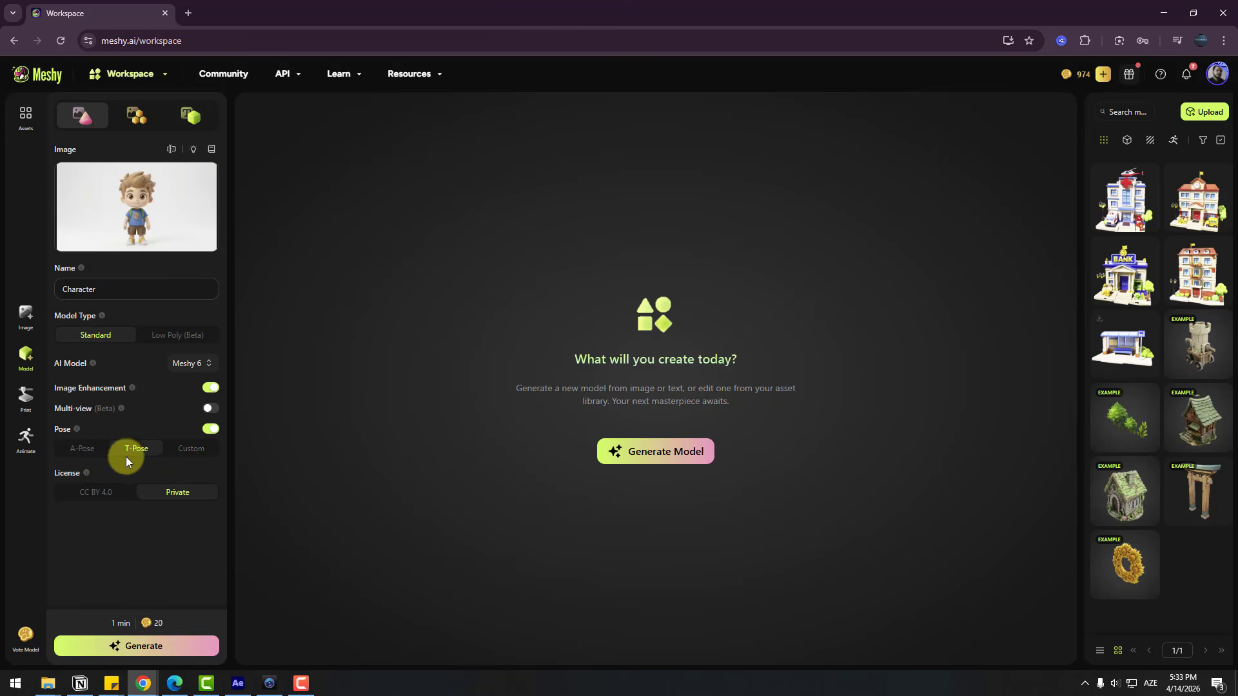
{"action": "left_click", "coordinate": [142, 648]}
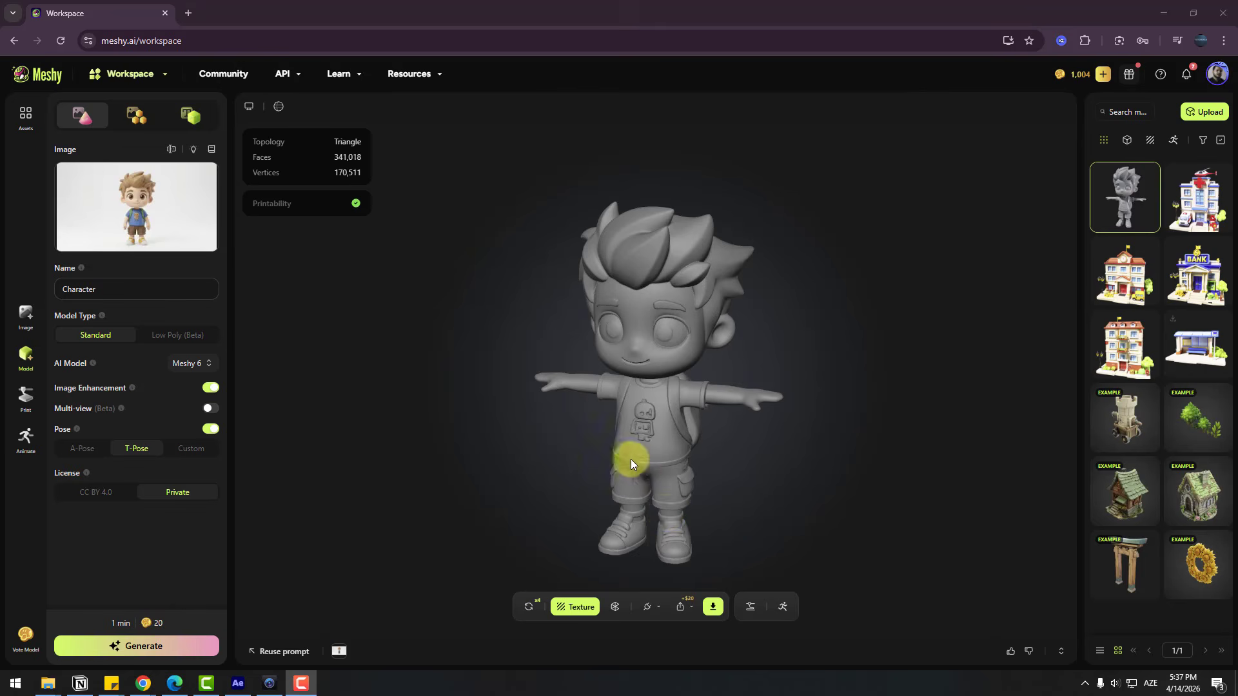
Inspect the untextured boy character model from all sides and up close
{"action": "left_click_drag", "start_coordinate": [630, 459], "coordinate": [915, 436]}
{"action": "scroll", "coordinate": [679, 408], "scroll_direction": "up", "scroll_amount": 8}
{"action": "left_click_drag", "start_coordinate": [744, 410], "coordinate": [568, 416]}
{"action": "left_click_drag", "start_coordinate": [777, 401], "coordinate": [660, 447]}
{"action": "scroll", "coordinate": [590, 425], "scroll_direction": "down", "scroll_amount": 5}
{"action": "scroll", "coordinate": [652, 477], "scroll_direction": "down", "scroll_amount": 6}
{"action": "left_click_drag", "start_coordinate": [578, 441], "coordinate": [678, 470]}
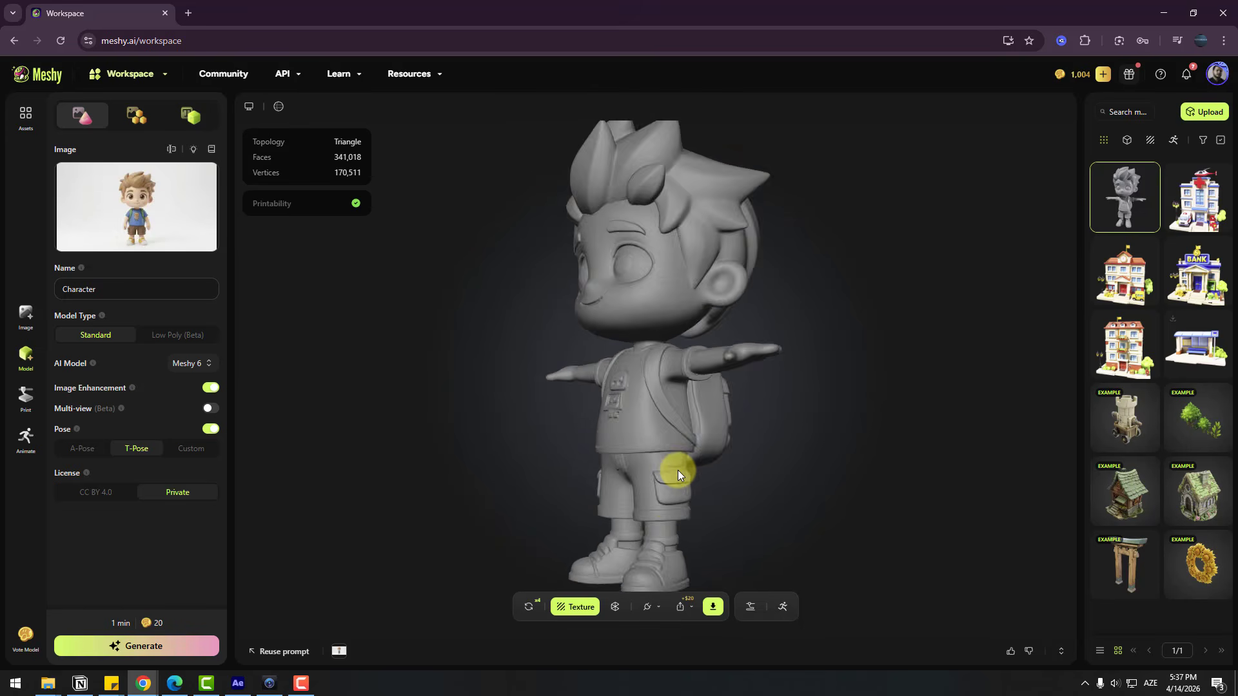
Texture the character from its reference image using Meshy 6 with Remove Lighting and PBR maps on, and review it from all sides
{"action": "left_click", "coordinate": [576, 606]}
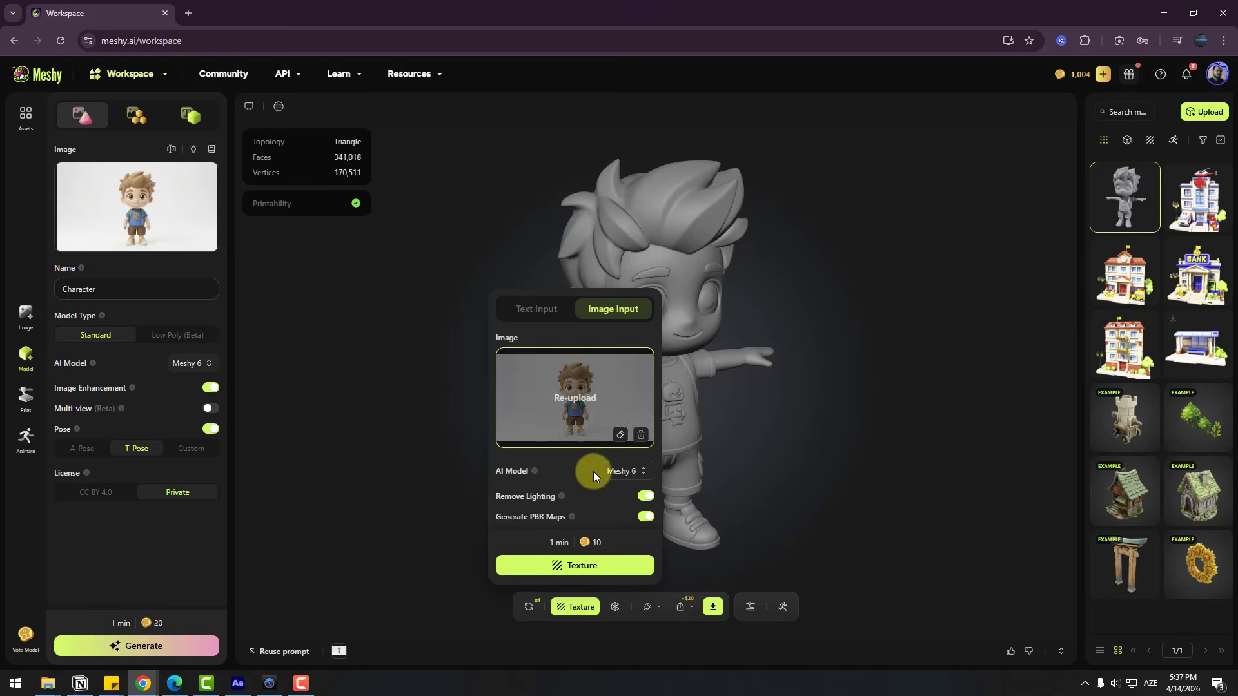
{"action": "left_click", "coordinate": [579, 567]}
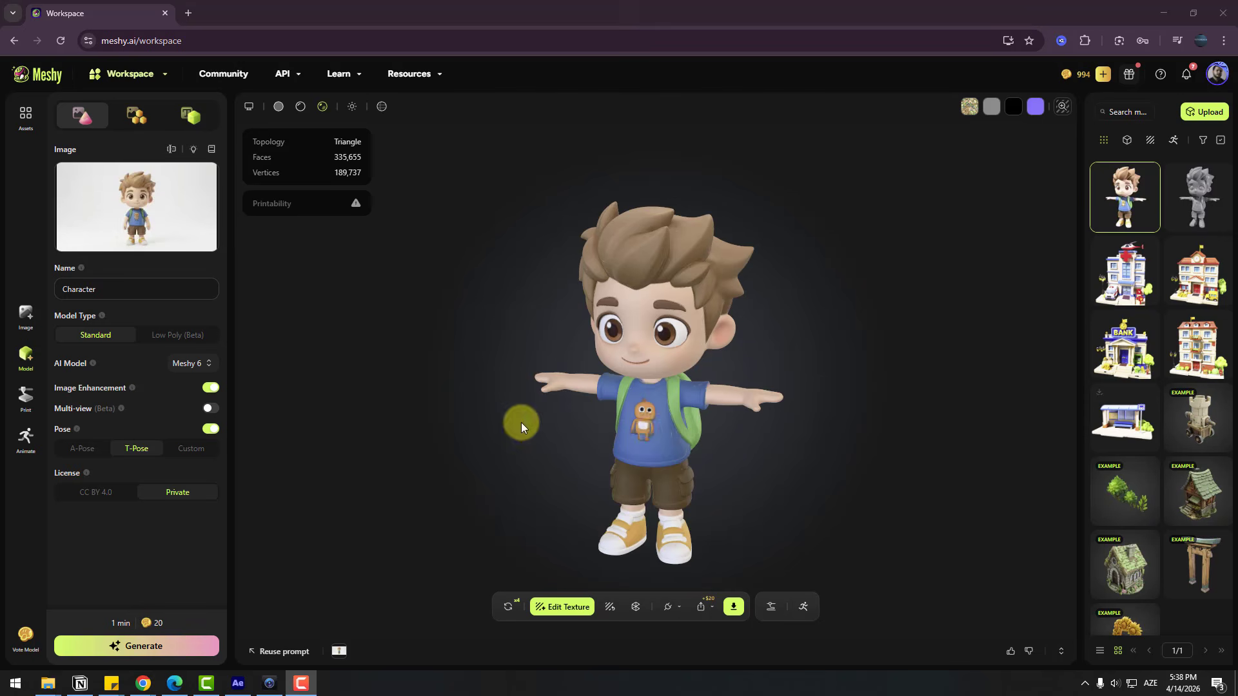
{"action": "left_click_drag", "start_coordinate": [521, 423], "coordinate": [846, 416]}
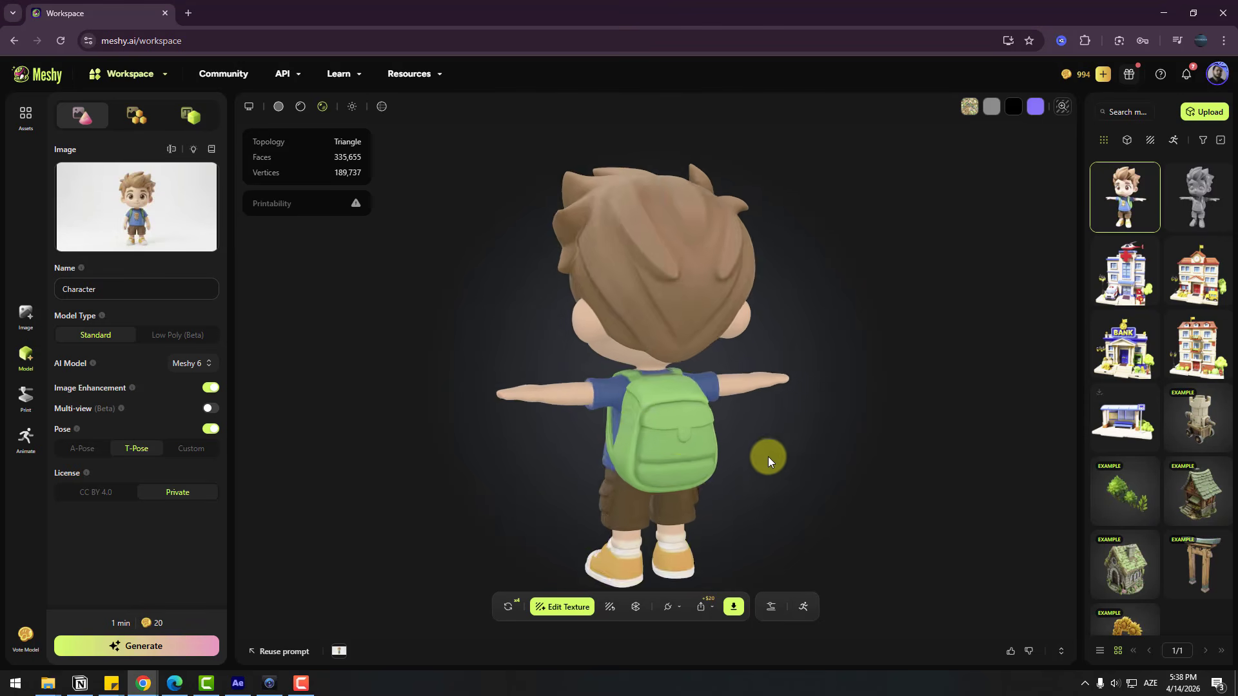
{"action": "left_click_drag", "start_coordinate": [768, 457], "coordinate": [581, 428]}
{"action": "left_click_drag", "start_coordinate": [806, 442], "coordinate": [679, 442]}
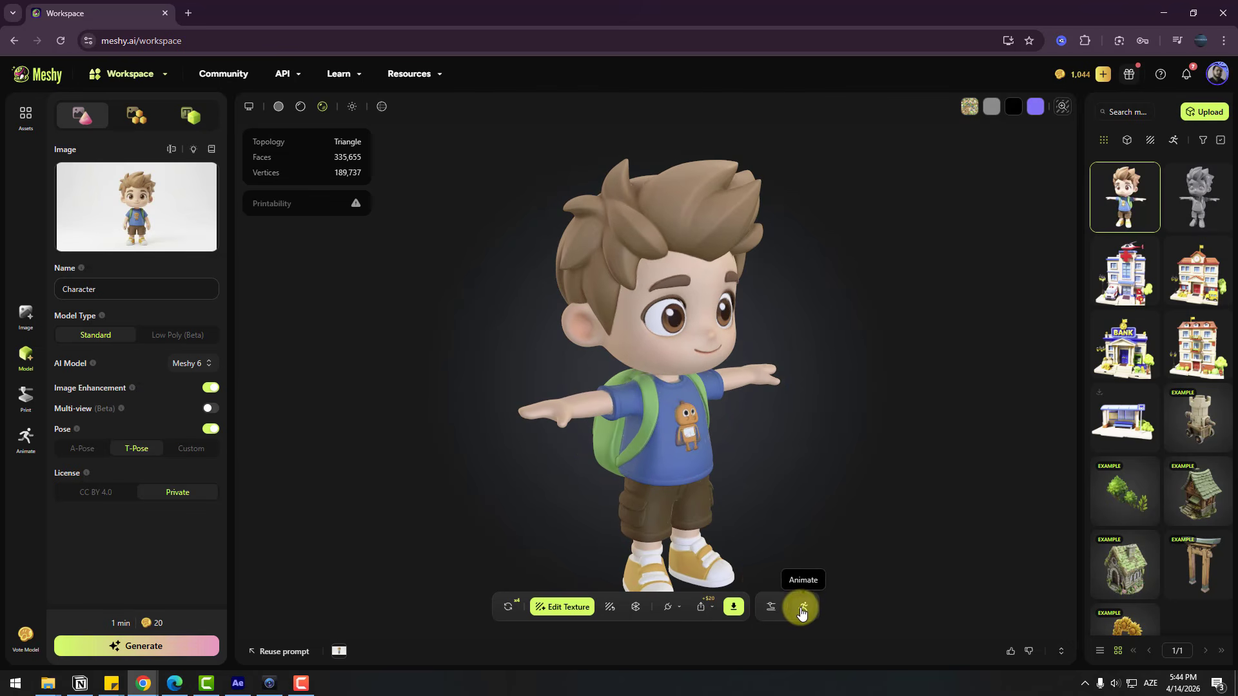
Prepare the textured character for rigging by remeshing it to a fixed 10K polycount with Quad topology
{"action": "left_click", "coordinate": [802, 610]}
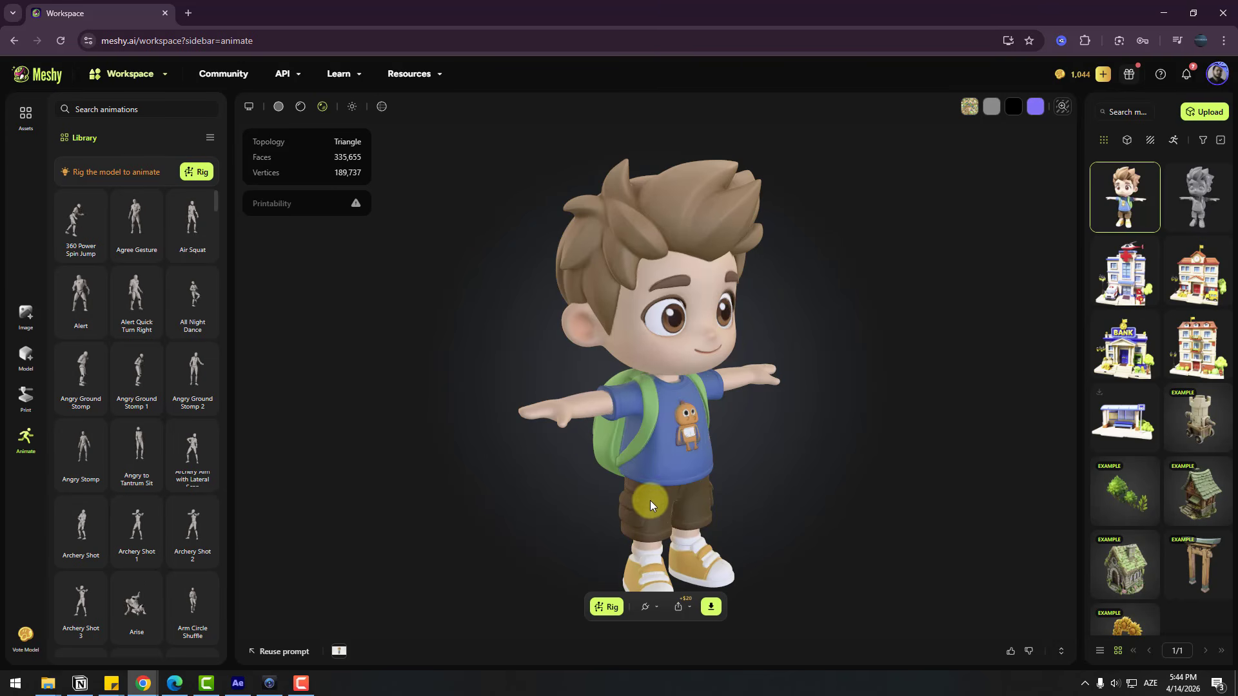
{"action": "left_click", "coordinate": [608, 612]}
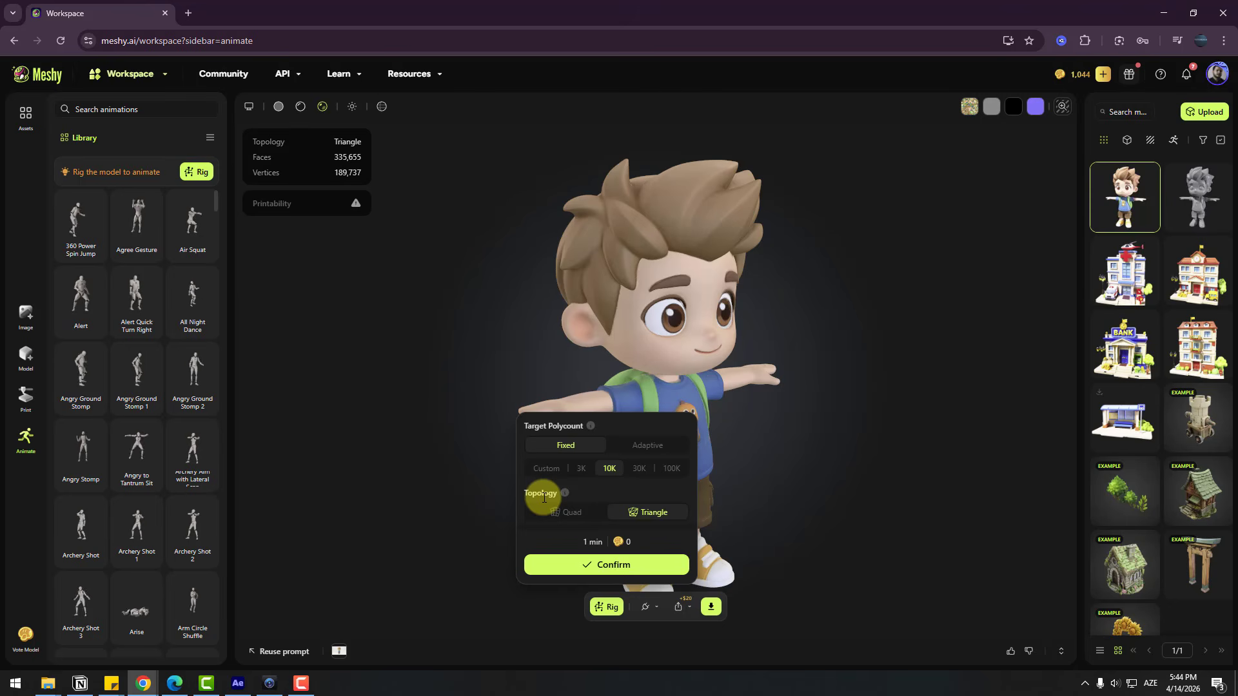
{"action": "left_click", "coordinate": [567, 516]}
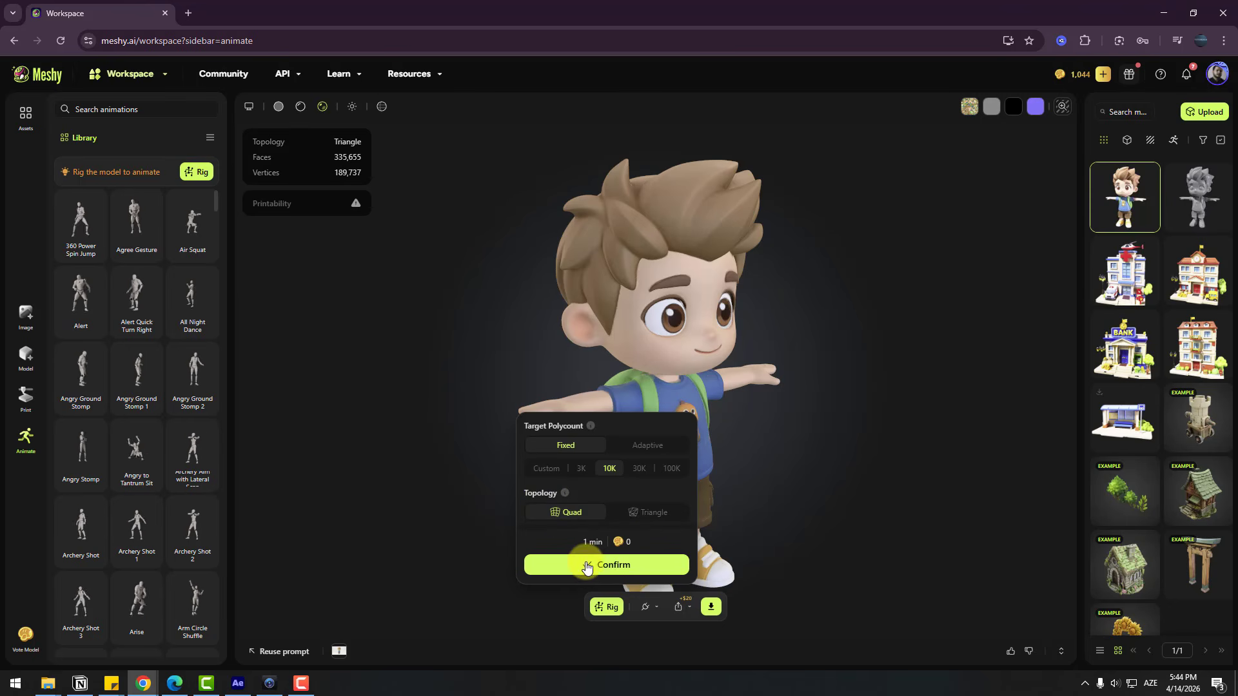
{"action": "left_click", "coordinate": [588, 565]}
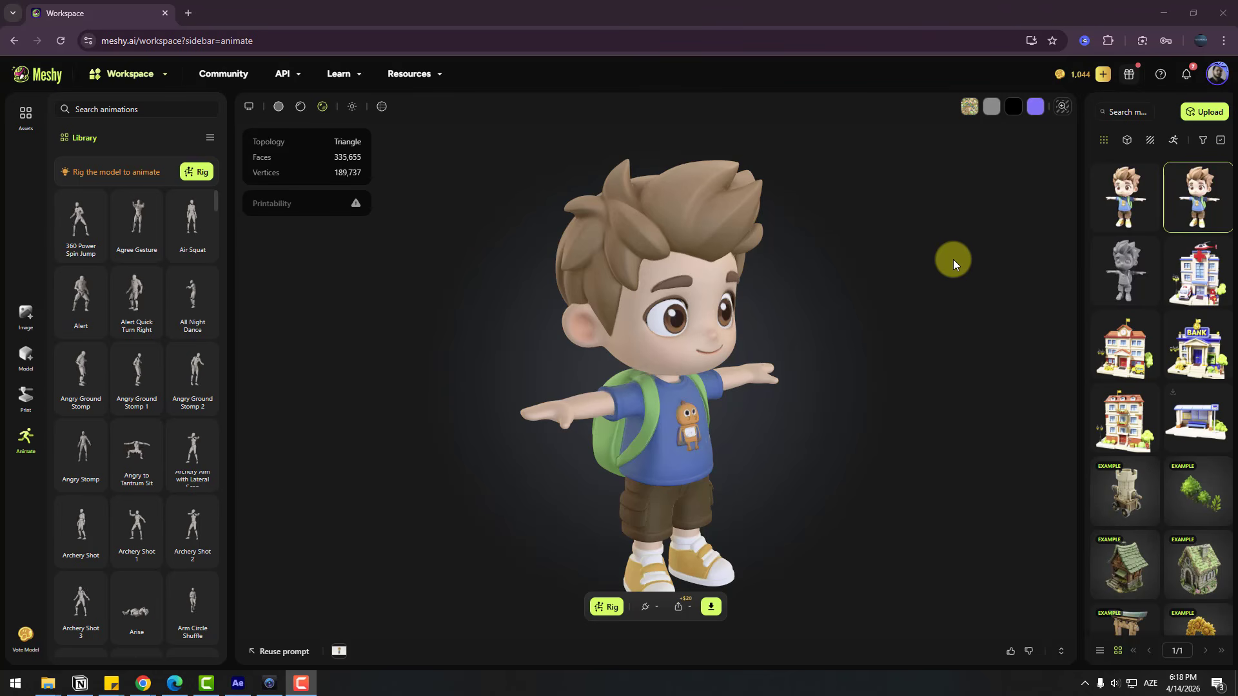
Compare the topology and face counts of the remeshed and original characters, leaving the remeshed version selected
{"action": "left_click", "coordinate": [1118, 188]}
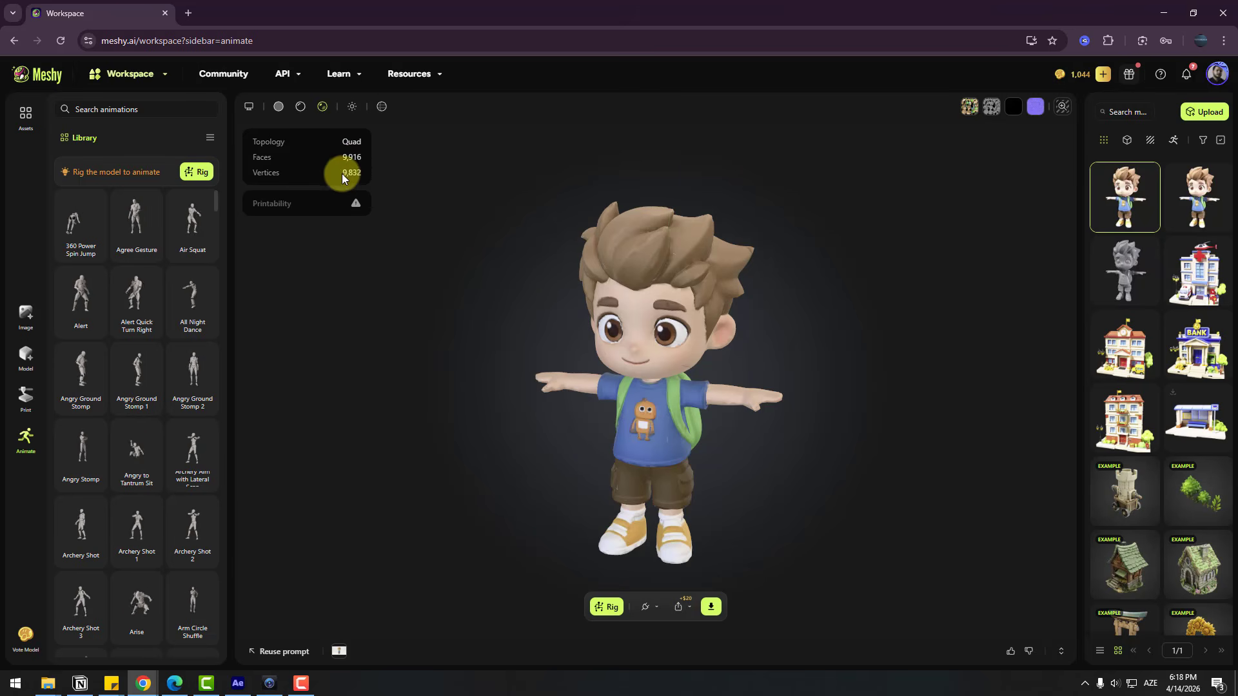
{"action": "left_click", "coordinate": [1198, 187]}
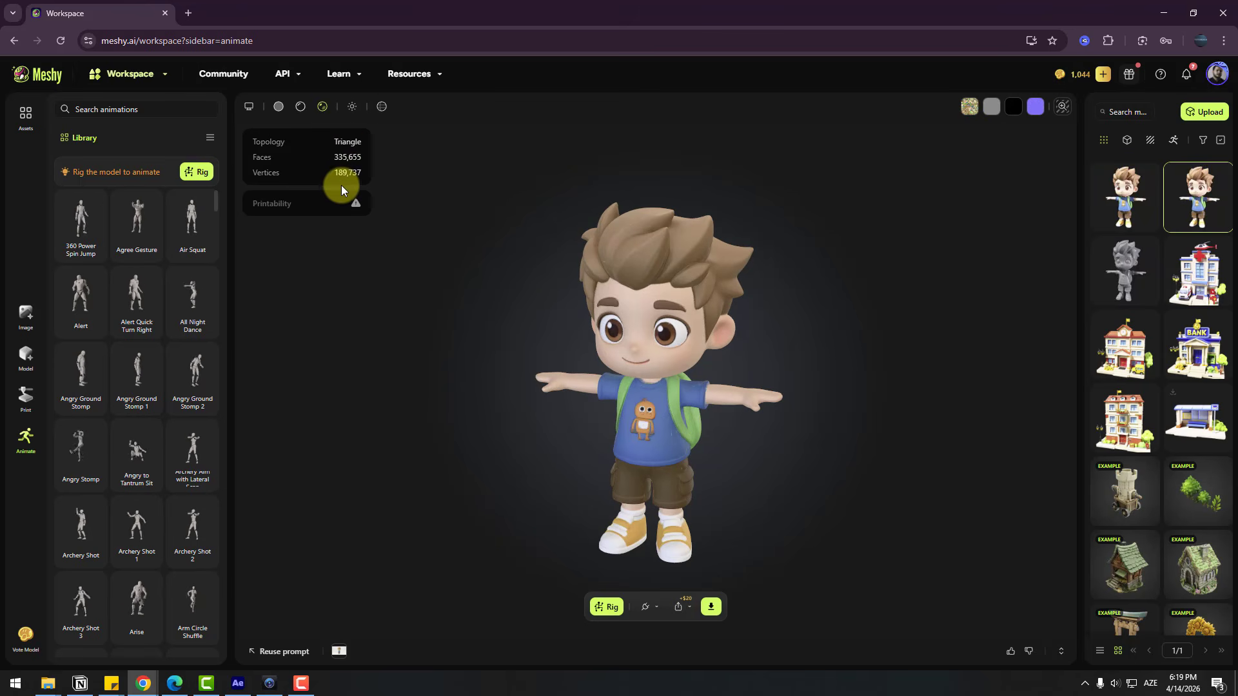
{"action": "left_click", "coordinate": [1121, 187]}
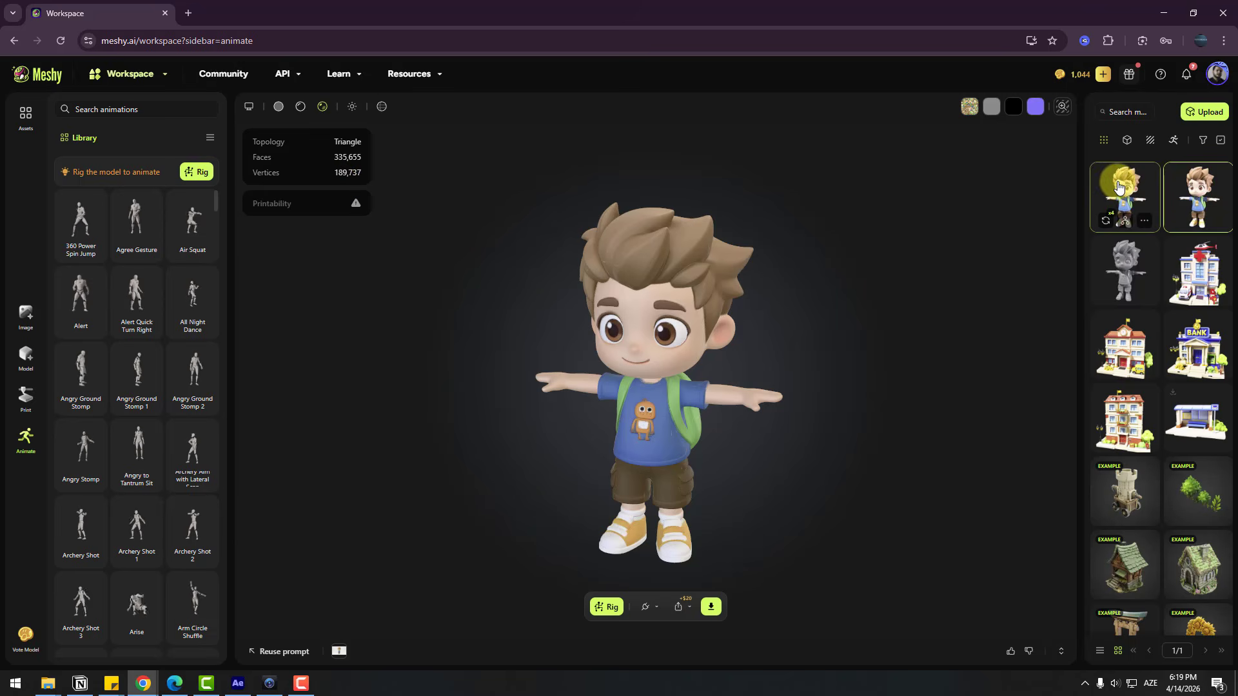
Rig the remeshed boy as a Humanoid with a height of 1.7 m, moving the groin marker slightly lower
{"action": "left_click", "coordinate": [609, 608]}
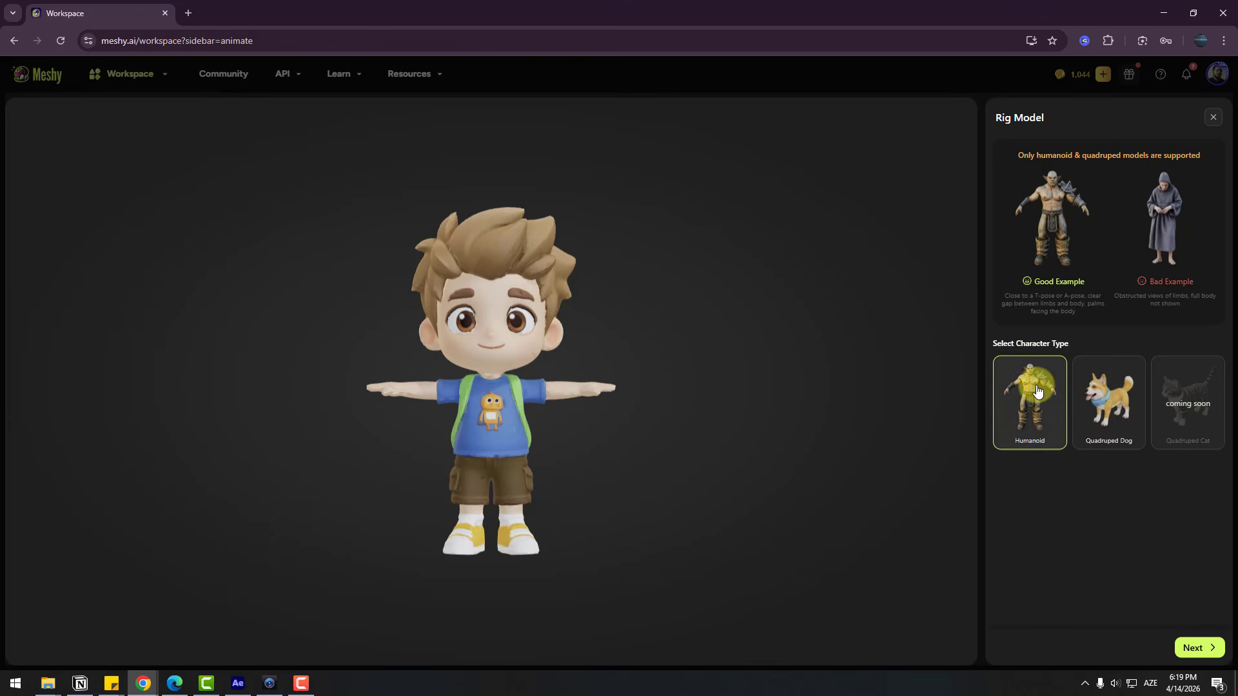
{"action": "left_click", "coordinate": [1198, 648]}
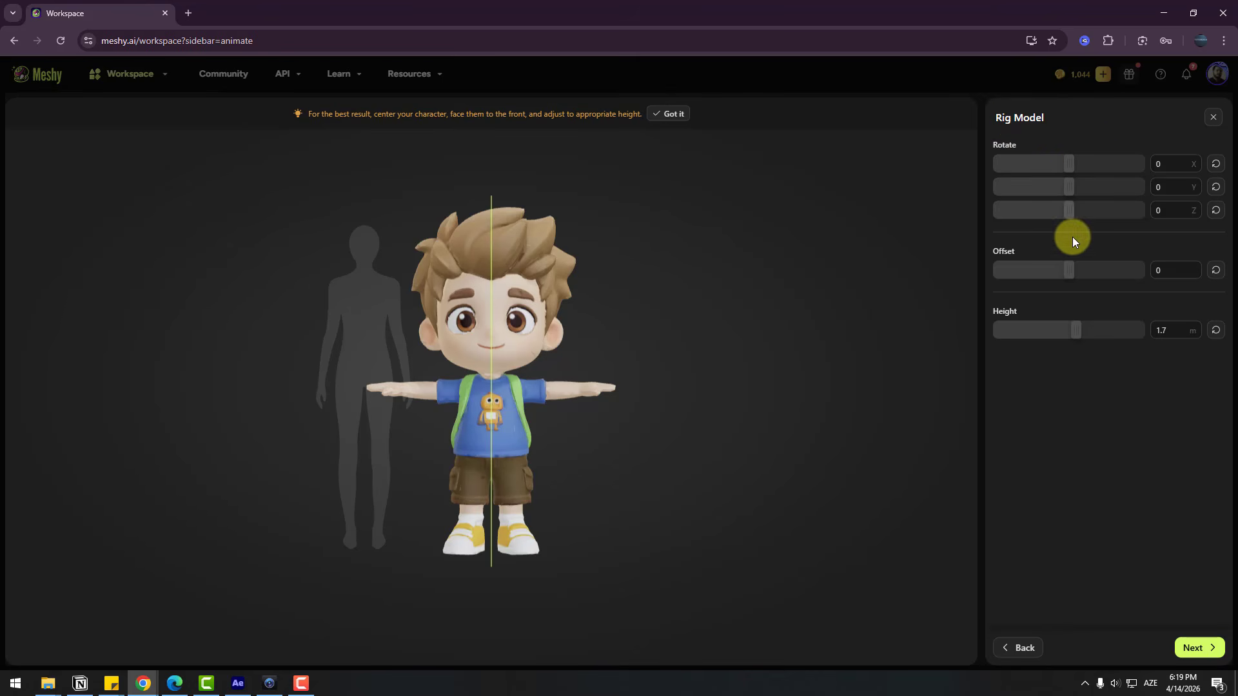
{"action": "left_click", "coordinate": [1197, 649]}
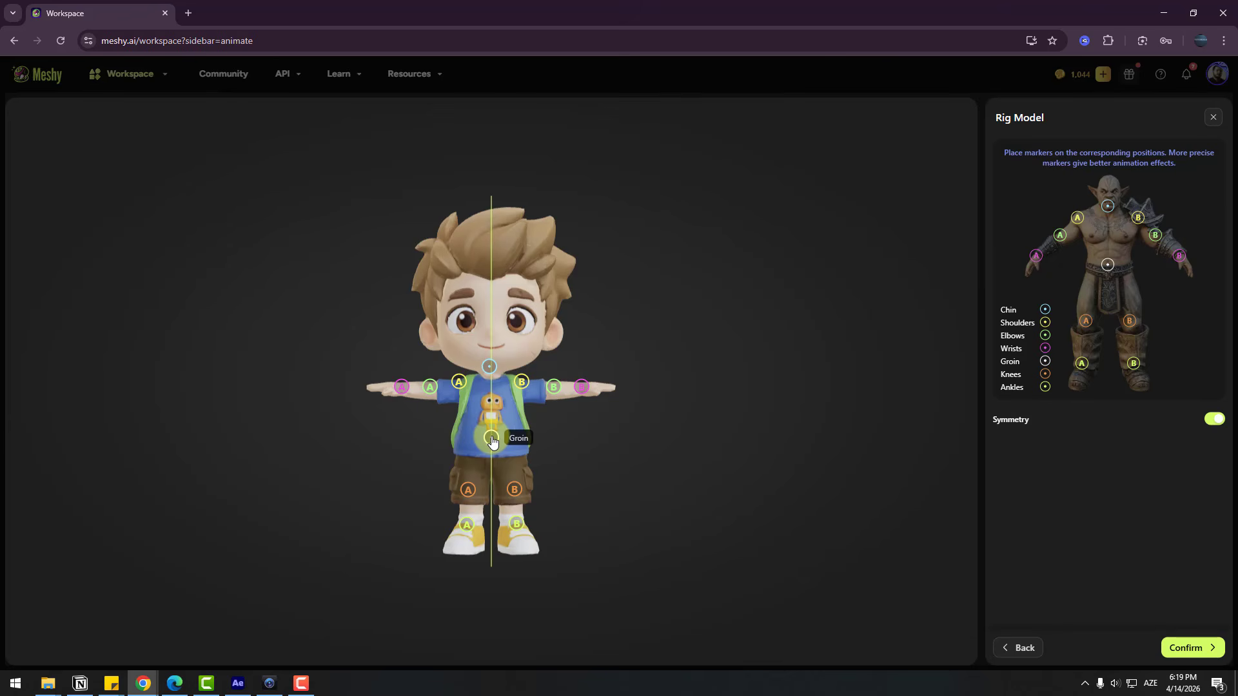
{"action": "left_click_drag", "start_coordinate": [492, 440], "coordinate": [491, 449]}
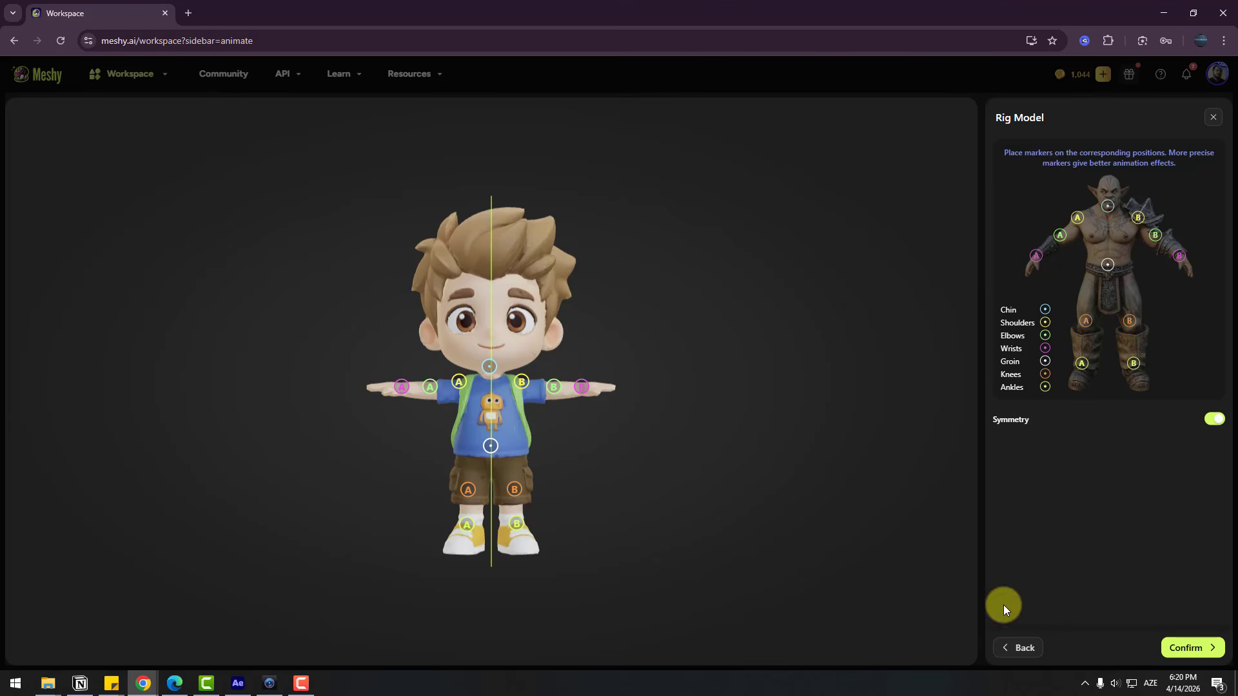
{"action": "left_click", "coordinate": [1184, 648]}
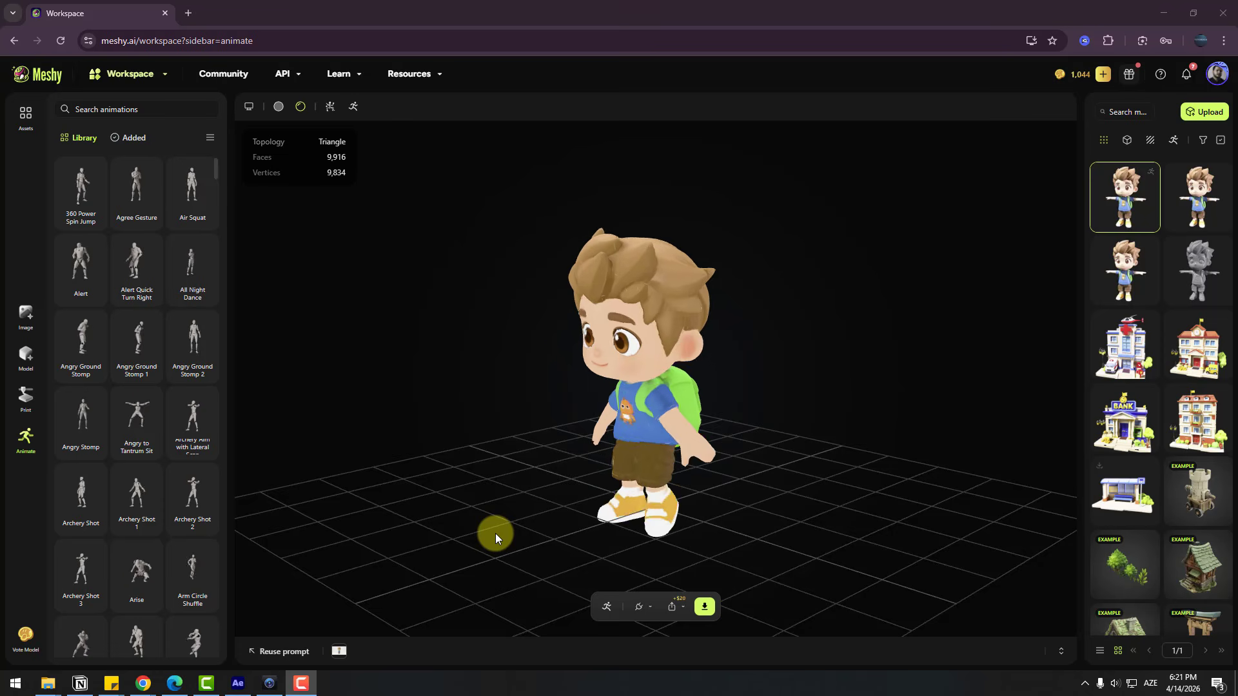
Add the Angry Ground Stomp 1 animation to the rigged boy and preview it along with the Running animation
{"action": "left_click_drag", "start_coordinate": [590, 365], "coordinate": [765, 438]}
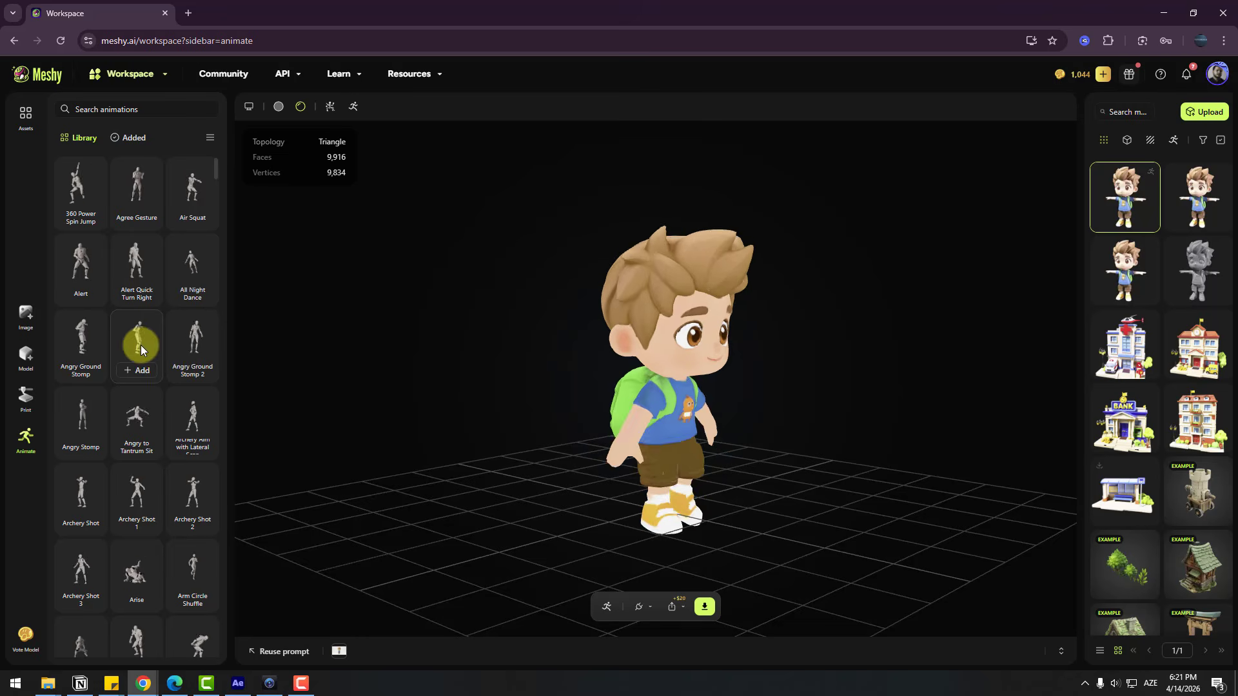
{"action": "left_click", "coordinate": [134, 372]}
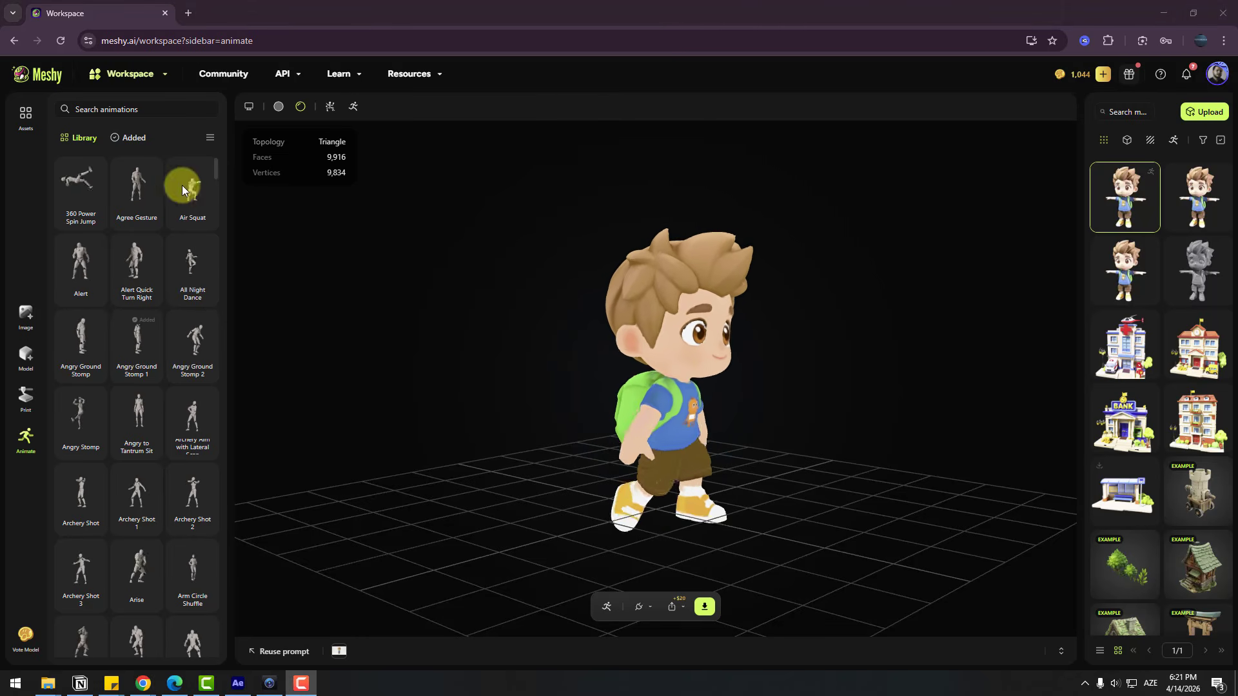
{"action": "left_click", "coordinate": [129, 138]}
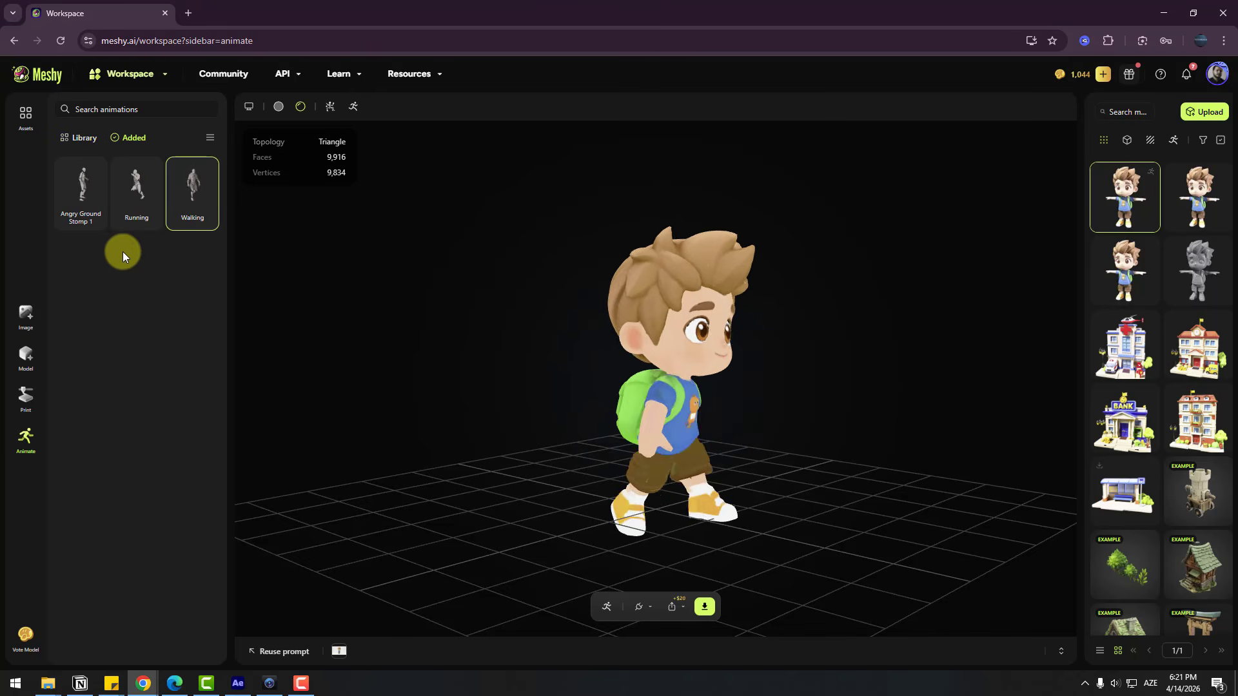
{"action": "left_click", "coordinate": [131, 183]}
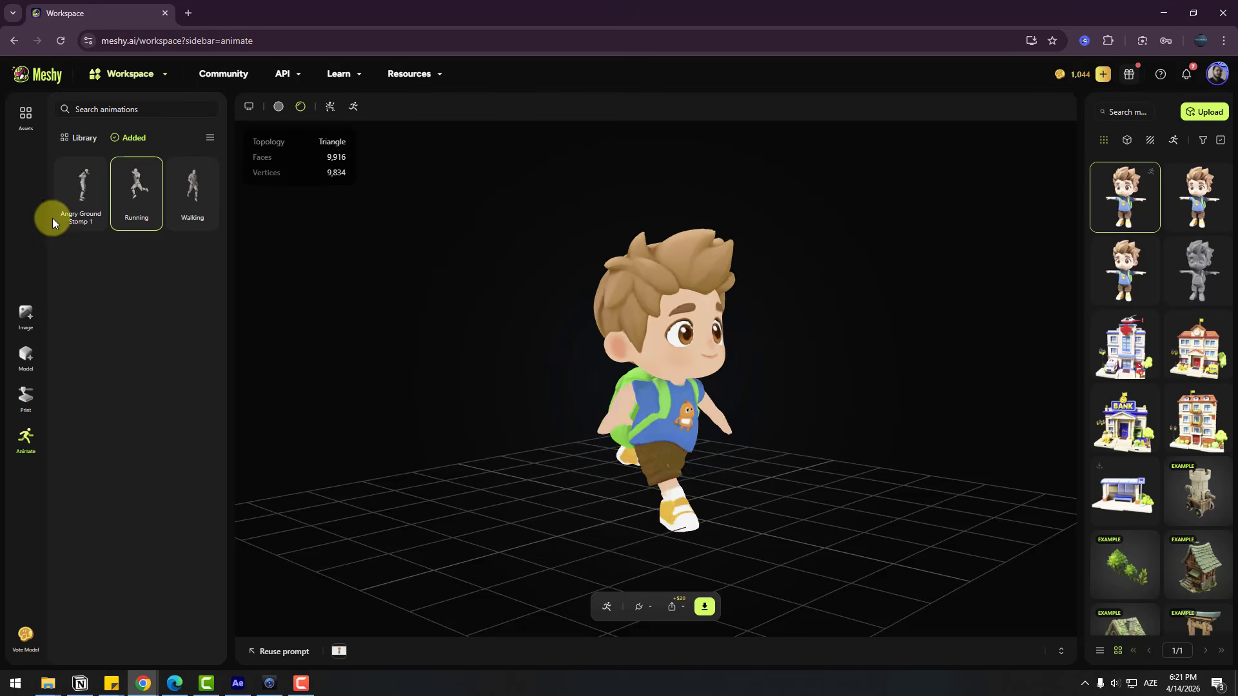
{"action": "left_click", "coordinate": [72, 180]}
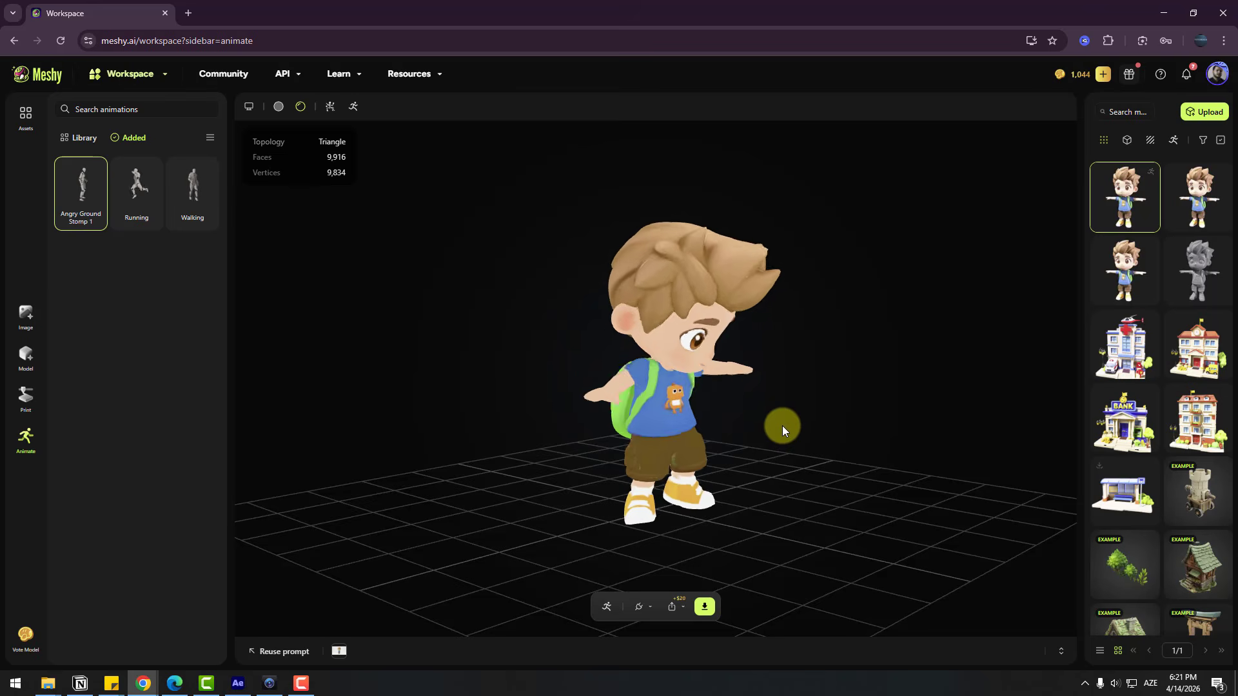
Remove the Angry Ground Stomp 1 animation from the rigged boy and preview the Walking animation
{"action": "left_click_drag", "start_coordinate": [757, 412], "coordinate": [734, 397]}
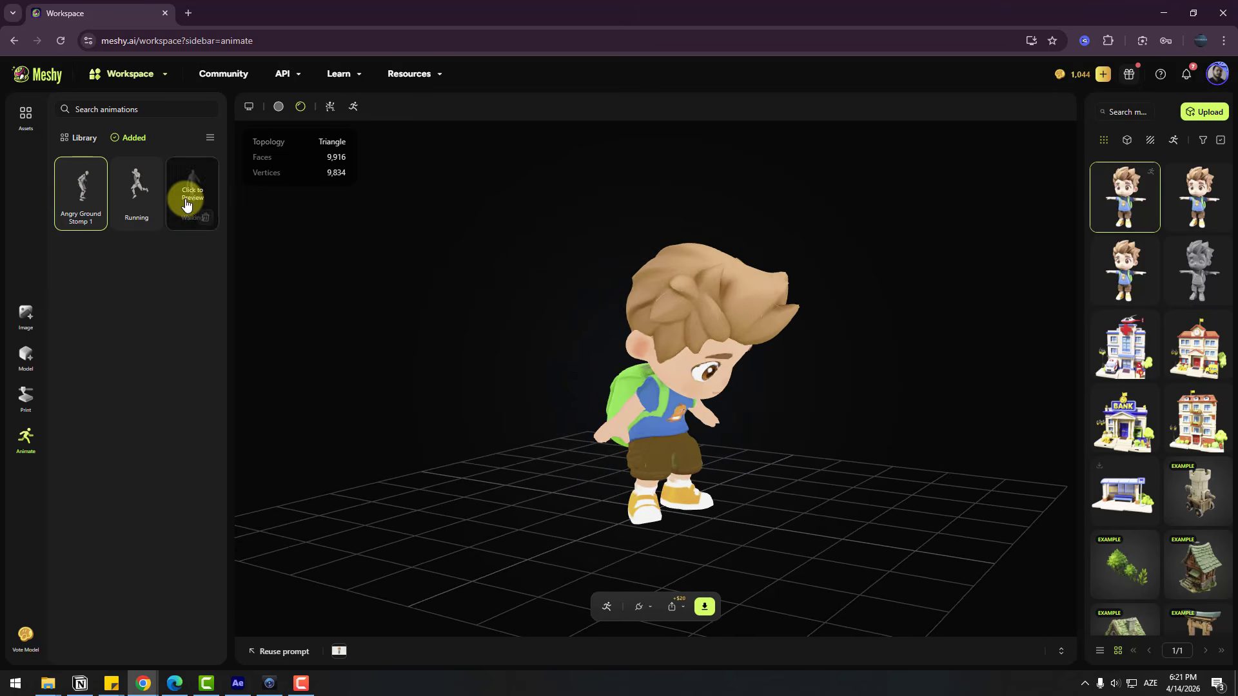
{"action": "left_click", "coordinate": [91, 219]}
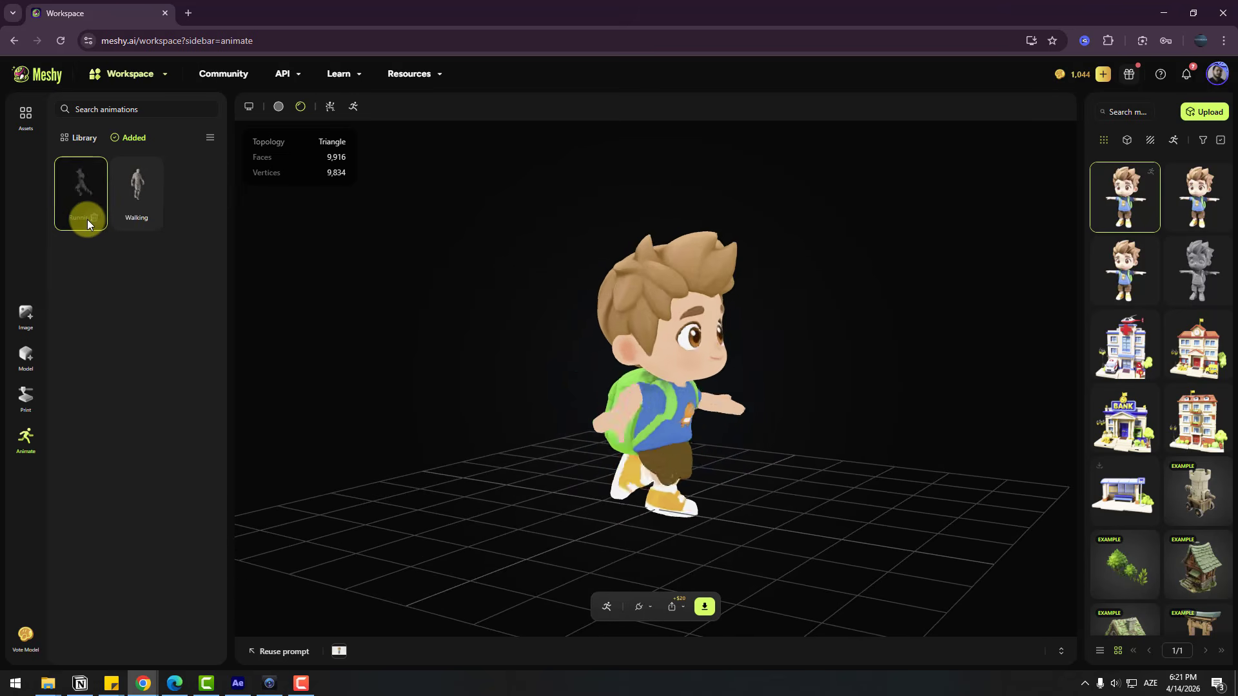
{"action": "left_click", "coordinate": [136, 182]}
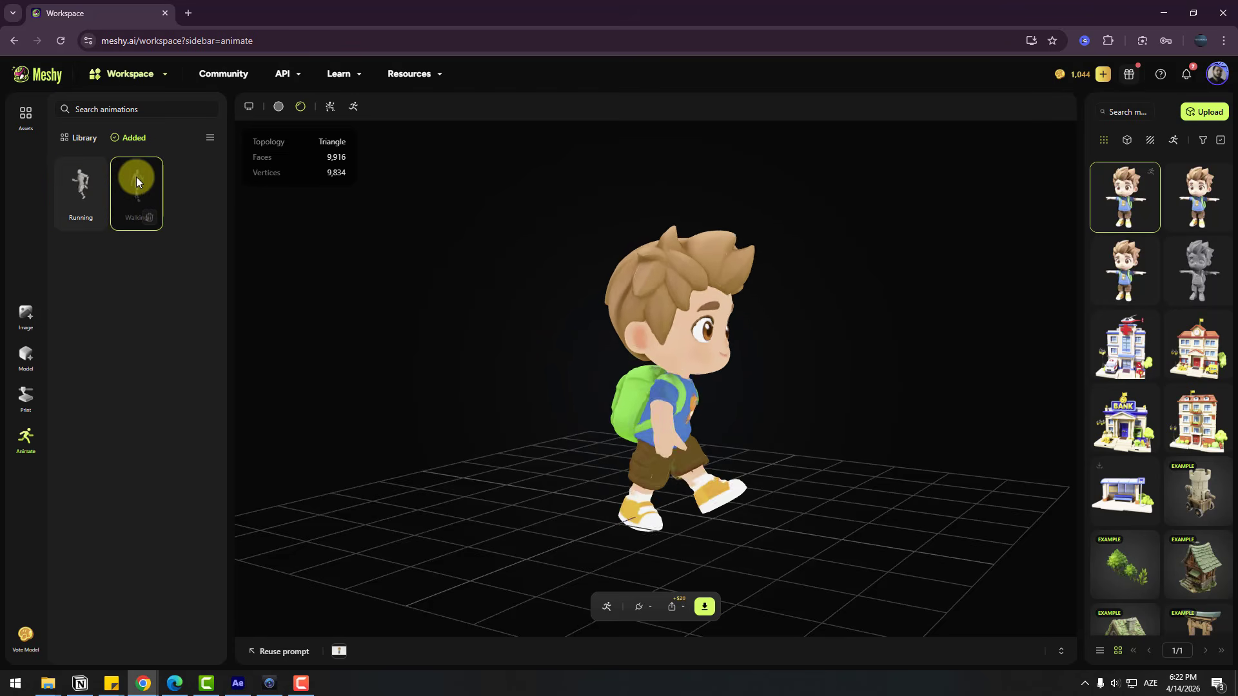
{"action": "left_click_drag", "start_coordinate": [558, 478], "coordinate": [736, 419]}
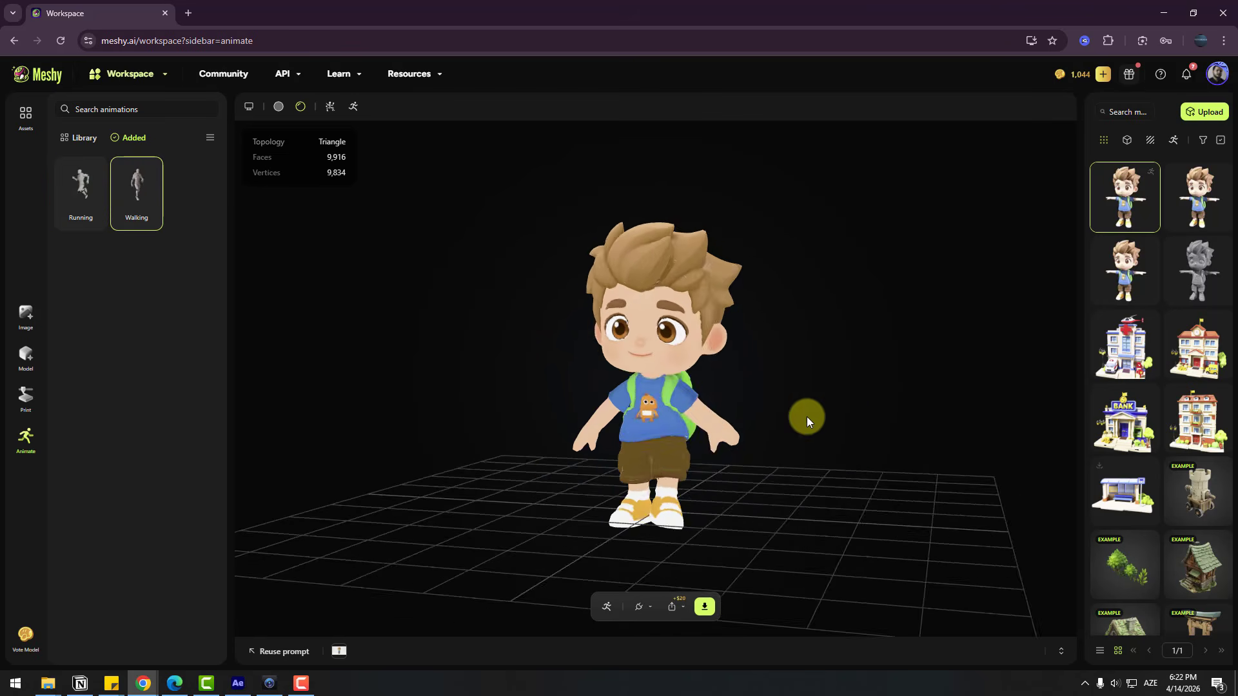
Download the walking boy in glb format with Rigged Character enabled and only the current animation included
{"action": "left_click", "coordinate": [705, 609]}
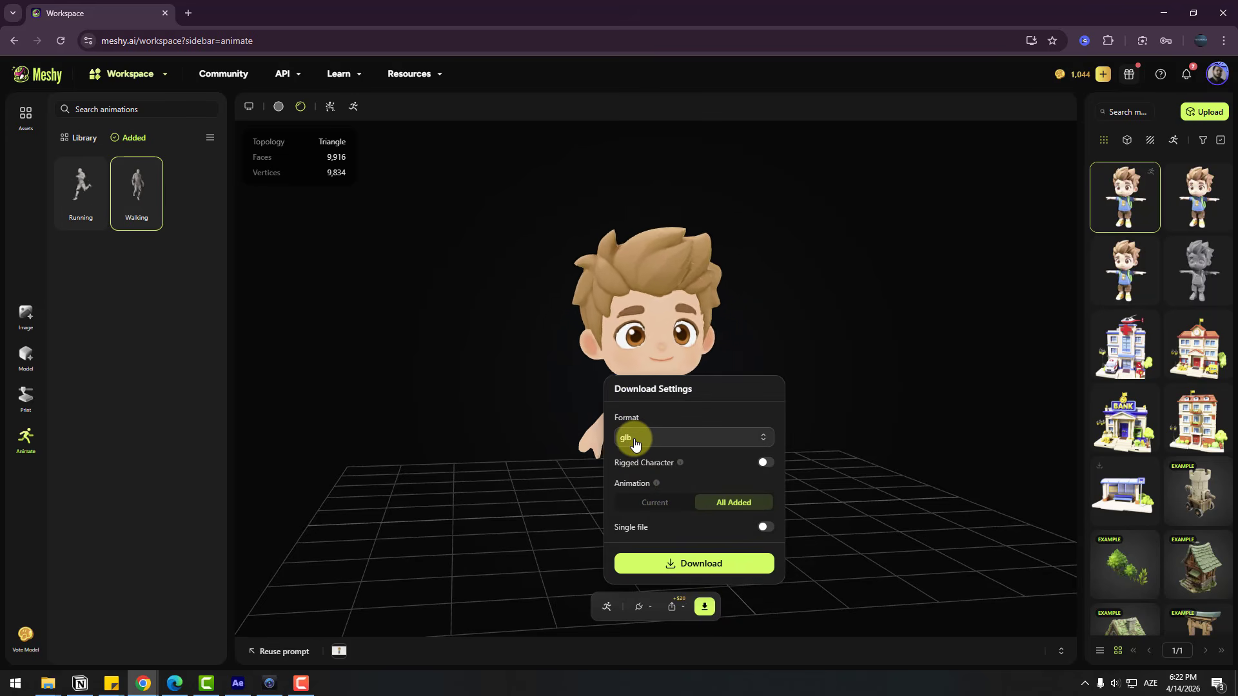
{"action": "left_click", "coordinate": [764, 475]}
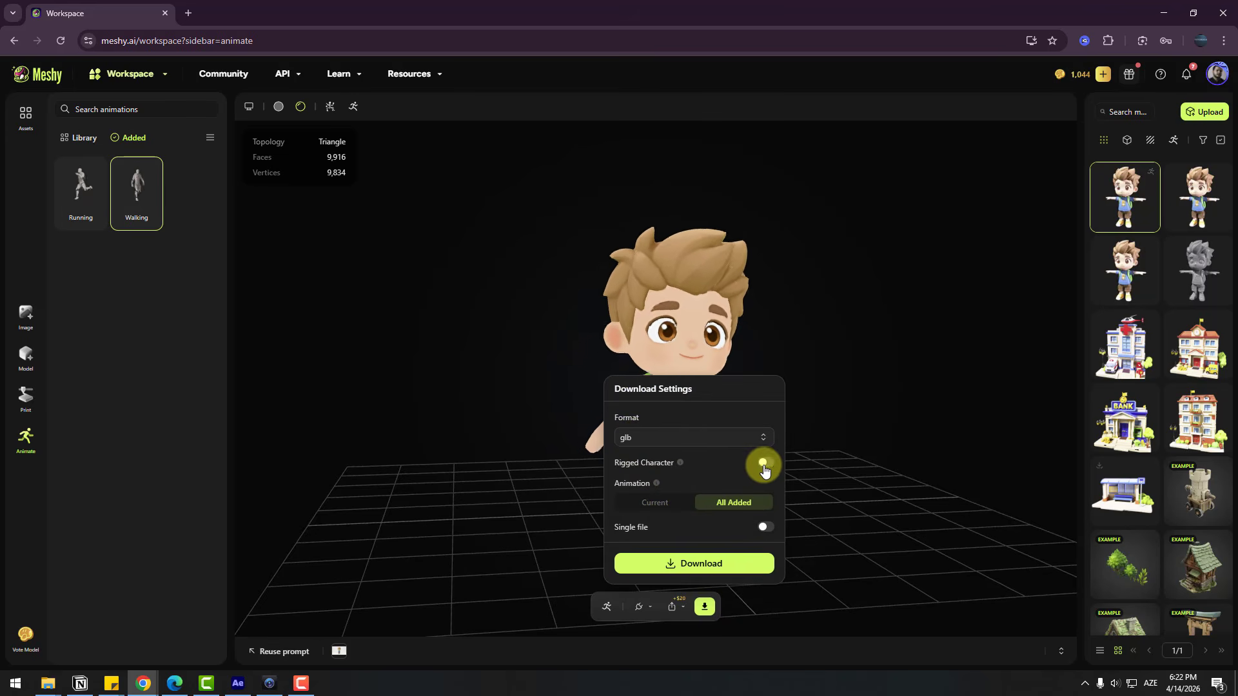
{"action": "left_click", "coordinate": [712, 511]}
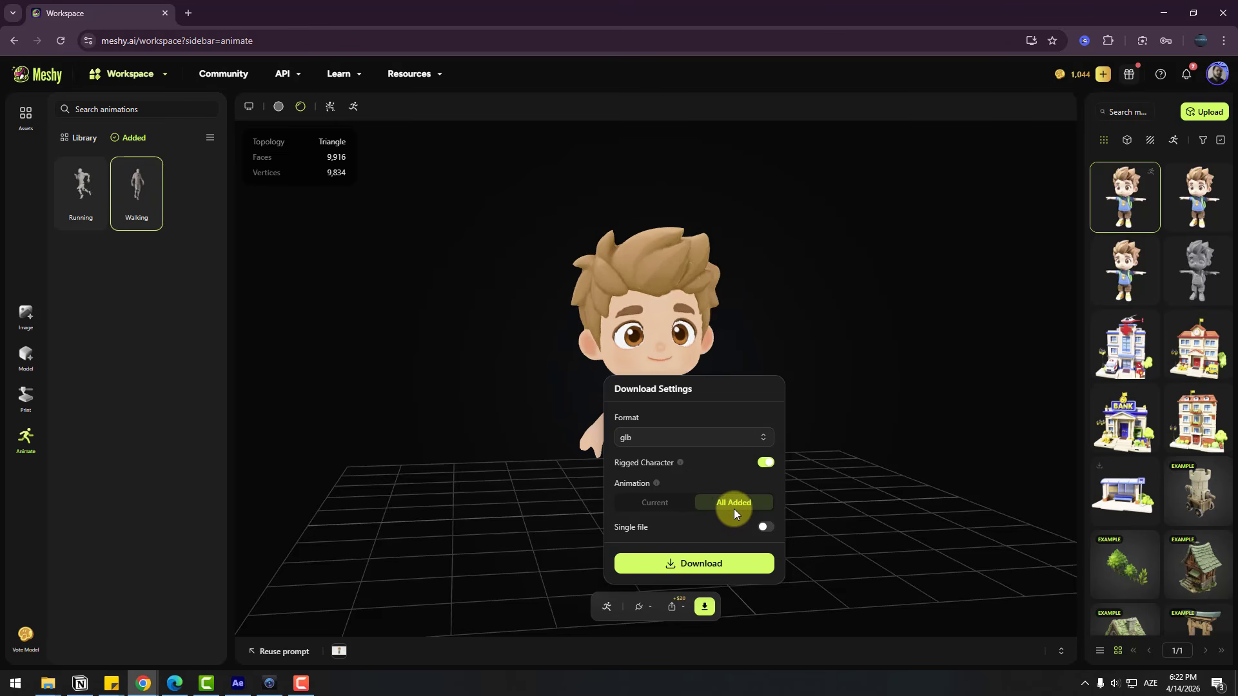
{"action": "left_click", "coordinate": [653, 506]}
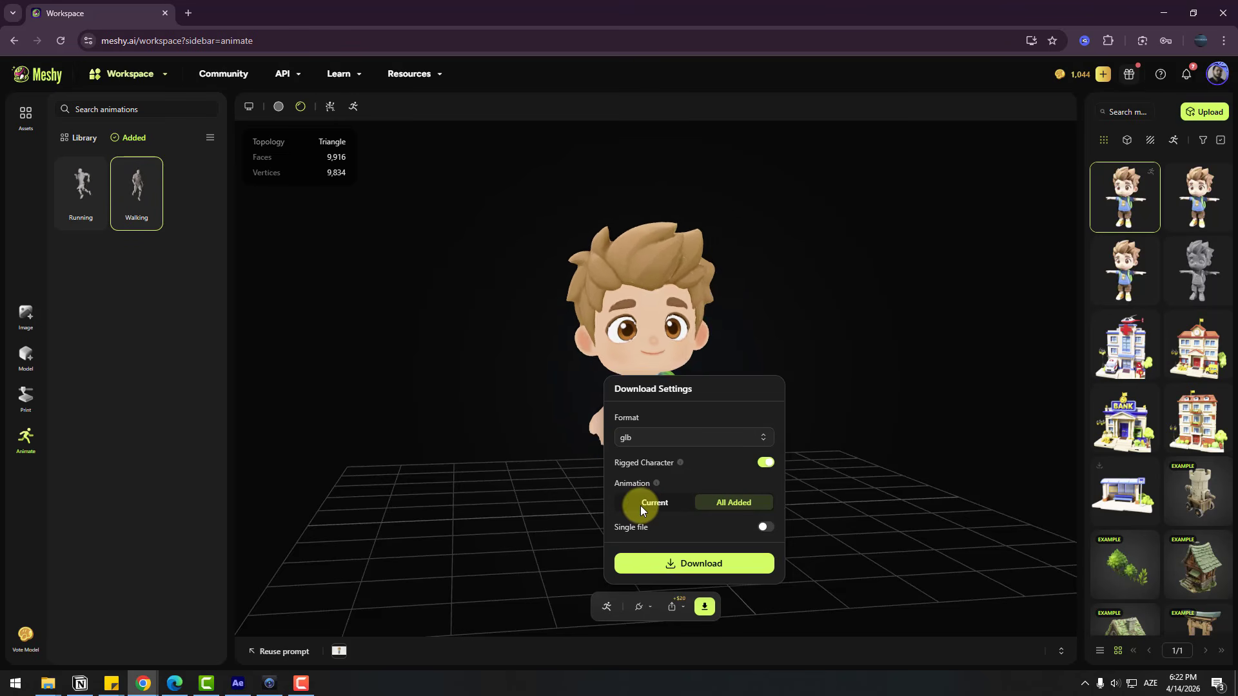
{"action": "left_click", "coordinate": [698, 564]}
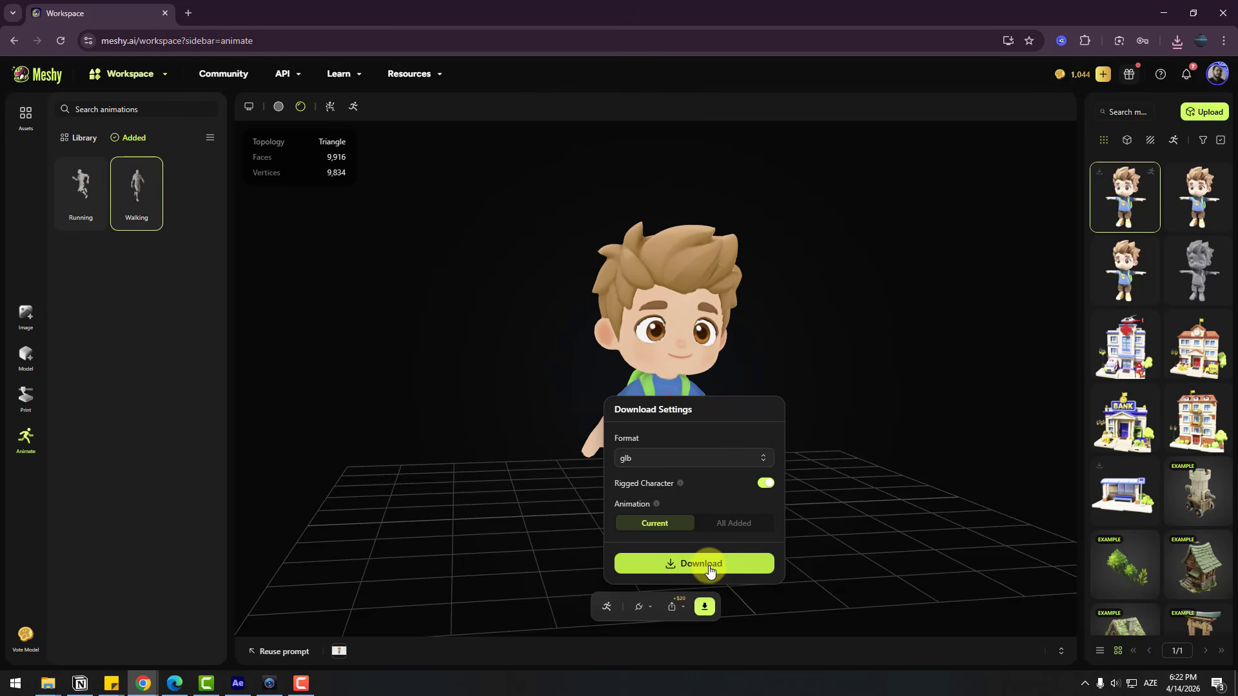
{"action": "left_click", "coordinate": [709, 564]}
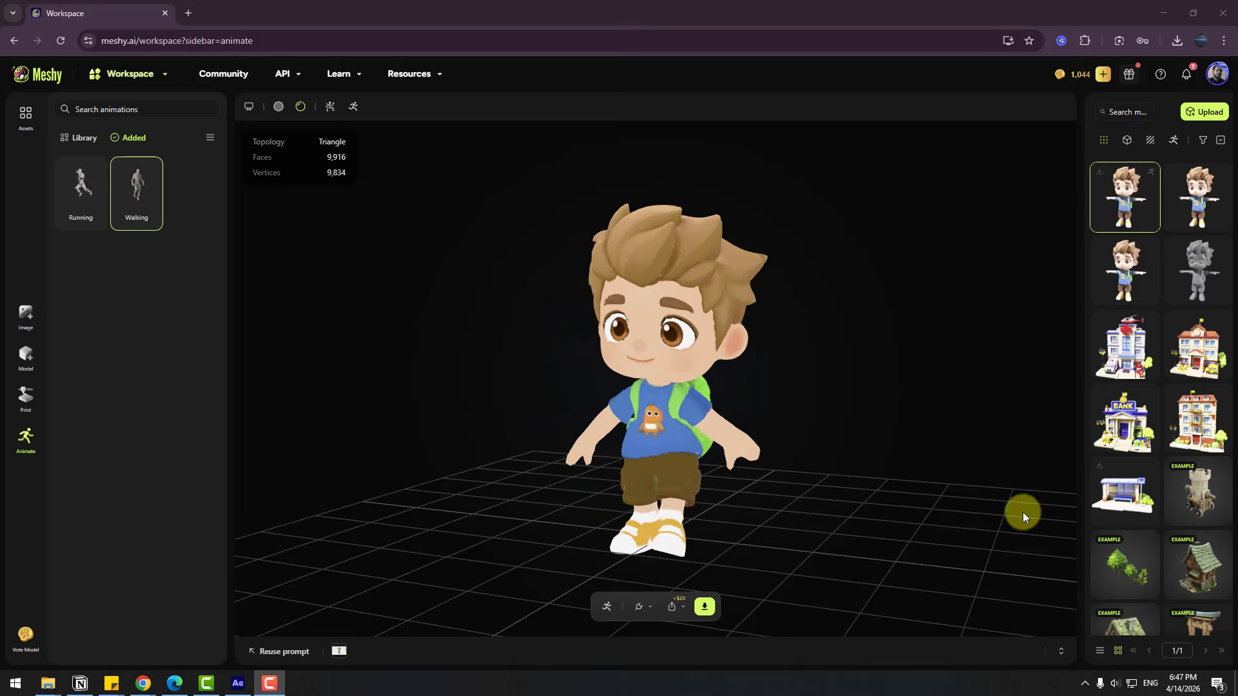
Switch model creation to Text to 3D and enter the prompt "generate cartoon style 3d yellow bus"
{"action": "left_click", "coordinate": [26, 356]}
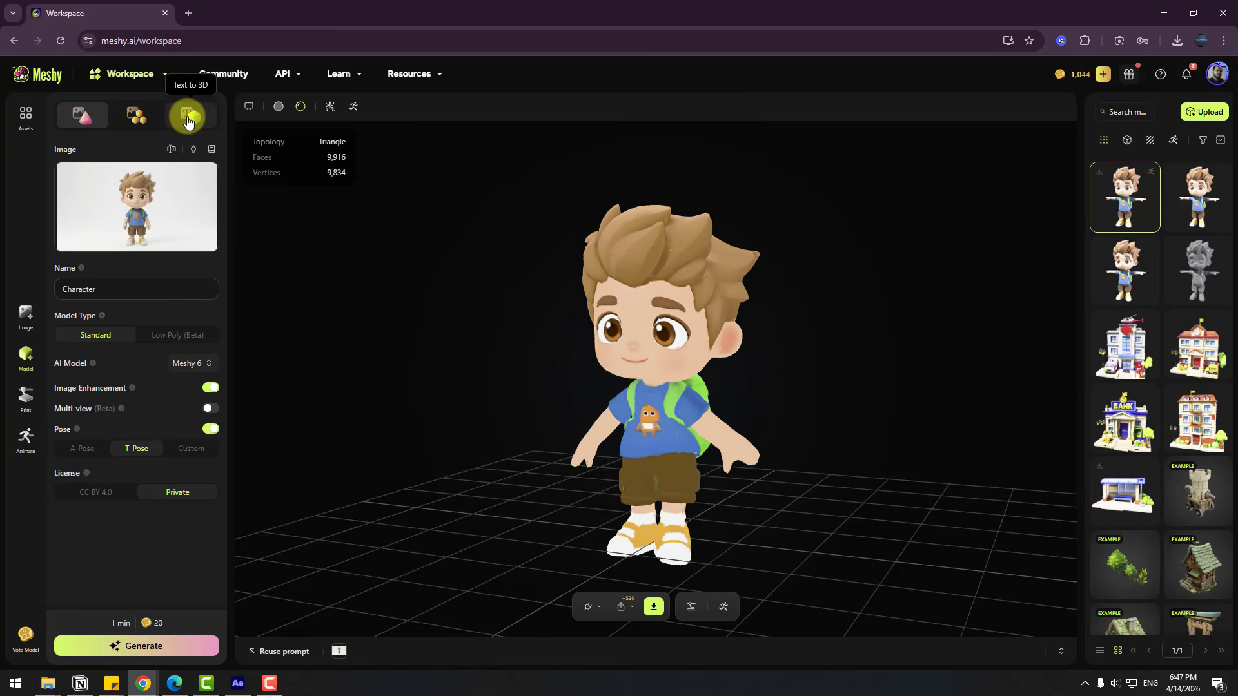
{"action": "left_click", "coordinate": [188, 119]}
{"action": "left_click", "coordinate": [146, 174]}
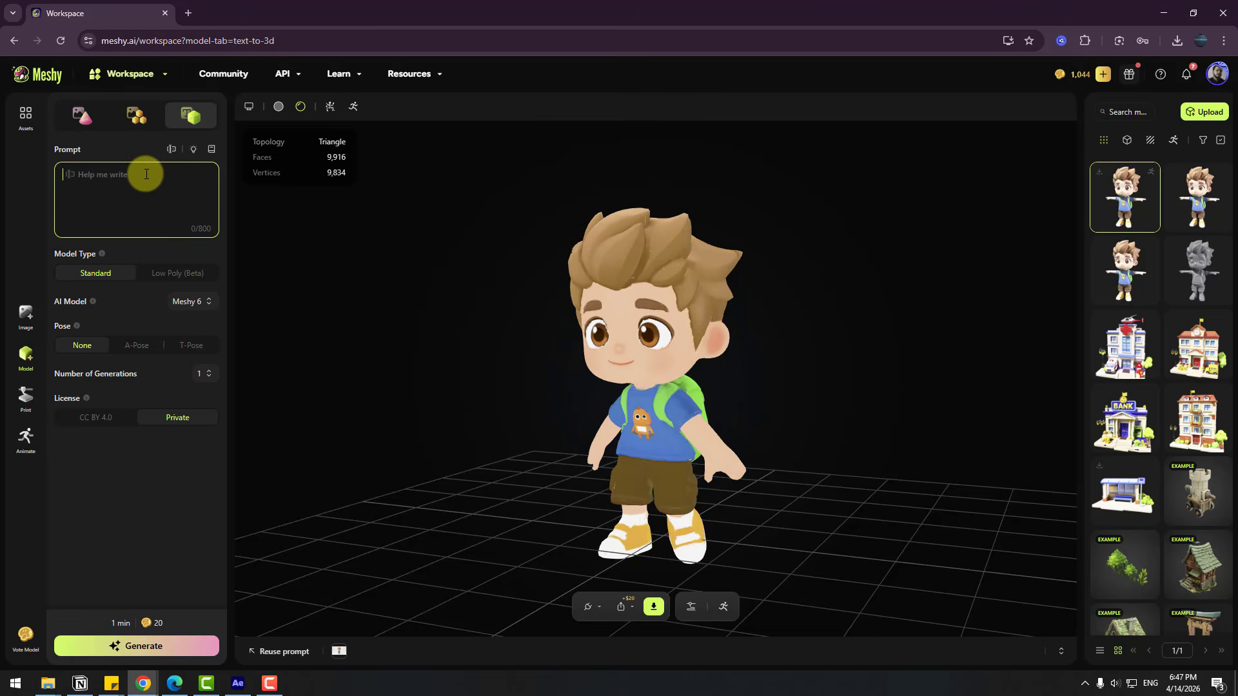
{"action": "type", "text": "generate cartoon st"}
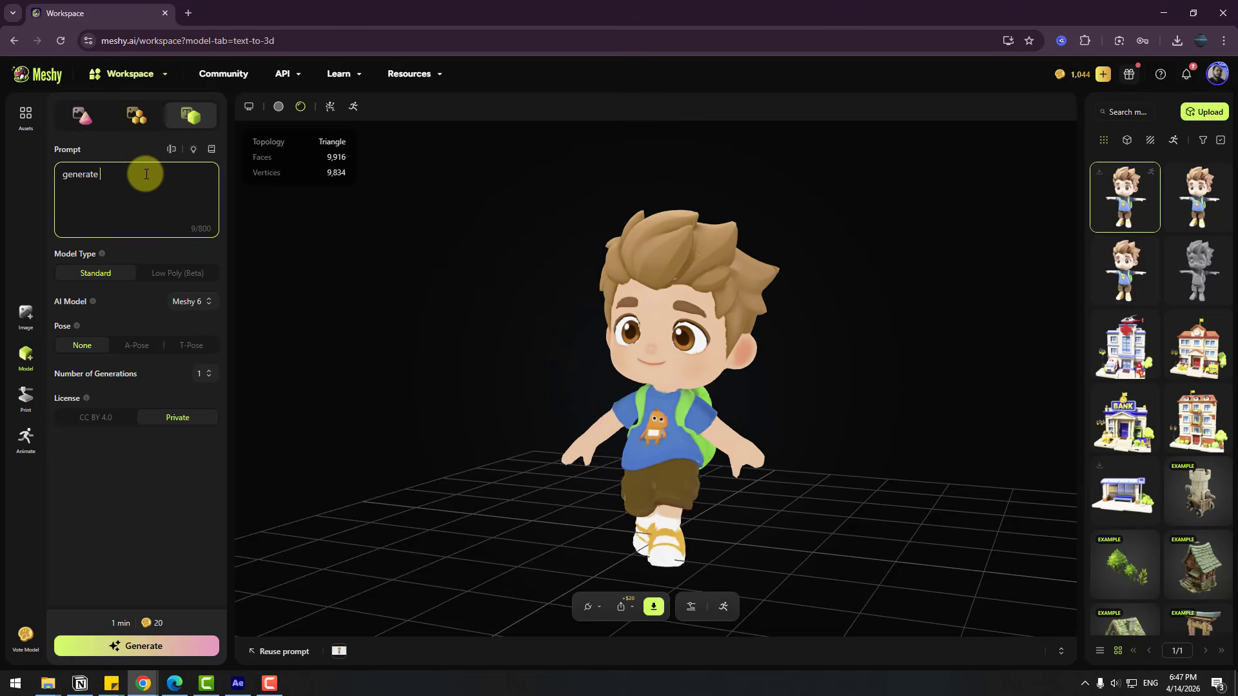
{"action": "type", "text": "yl"}
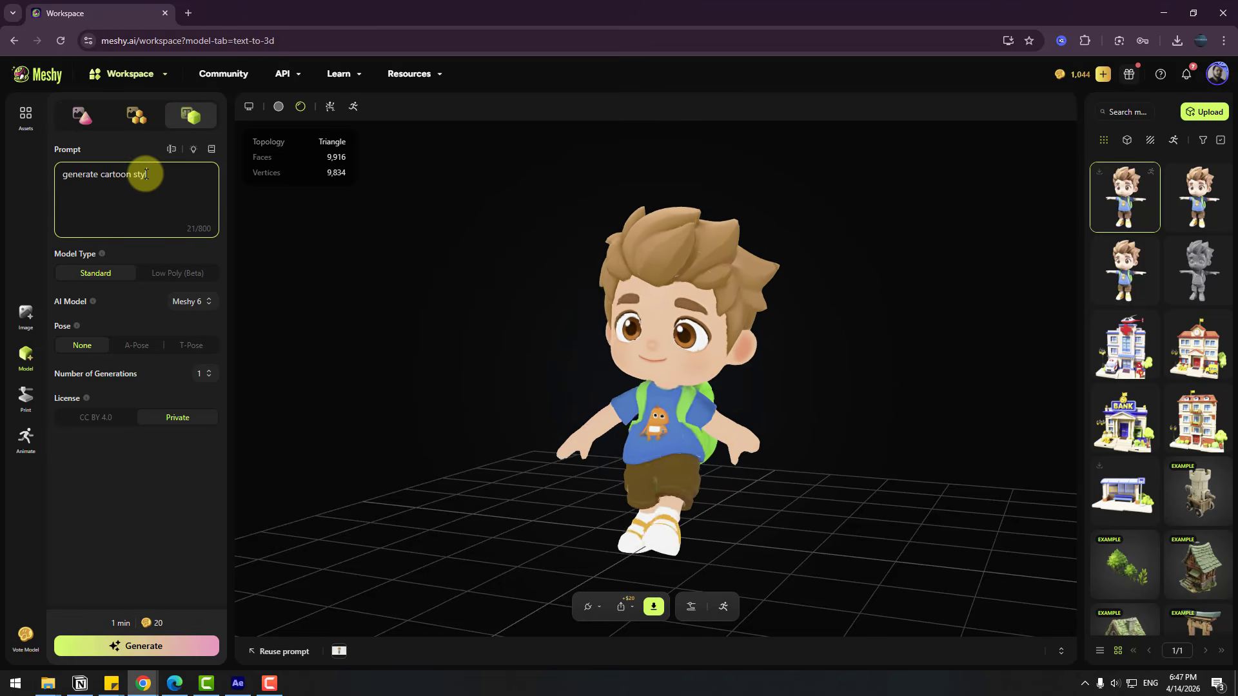
{"action": "type", "text": "e 3d bus"}
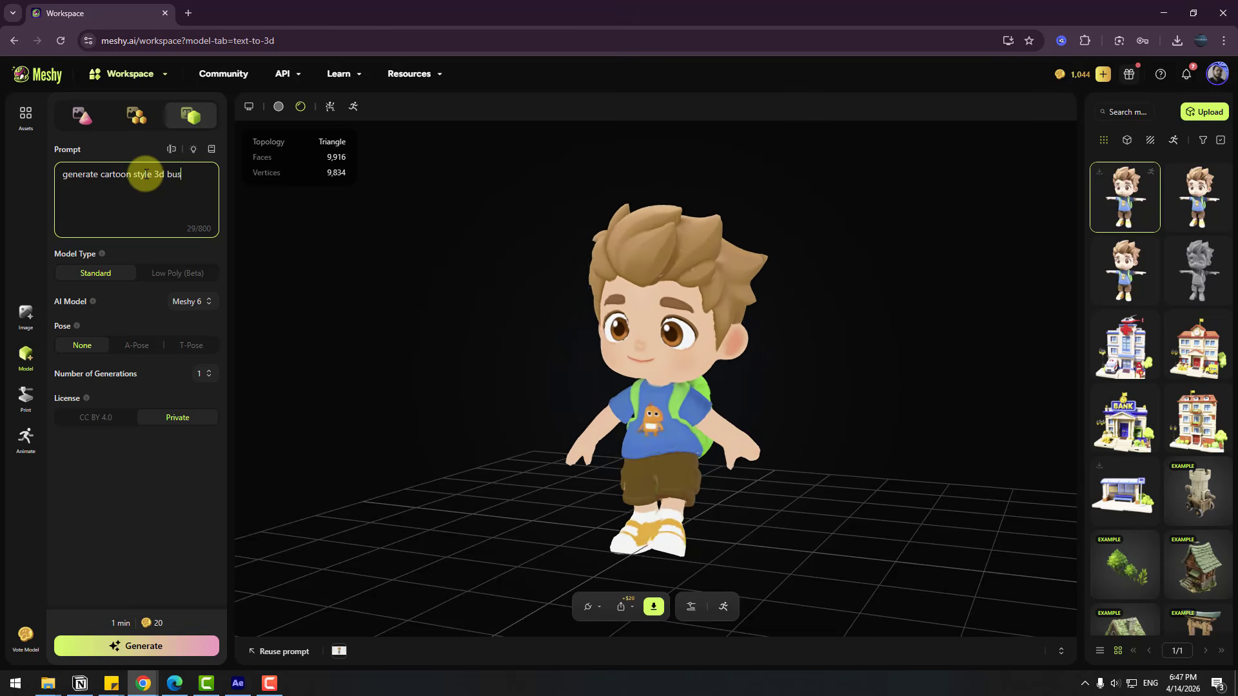
{"action": "left_click", "coordinate": [166, 175]}
{"action": "type", "text": "yellow"}
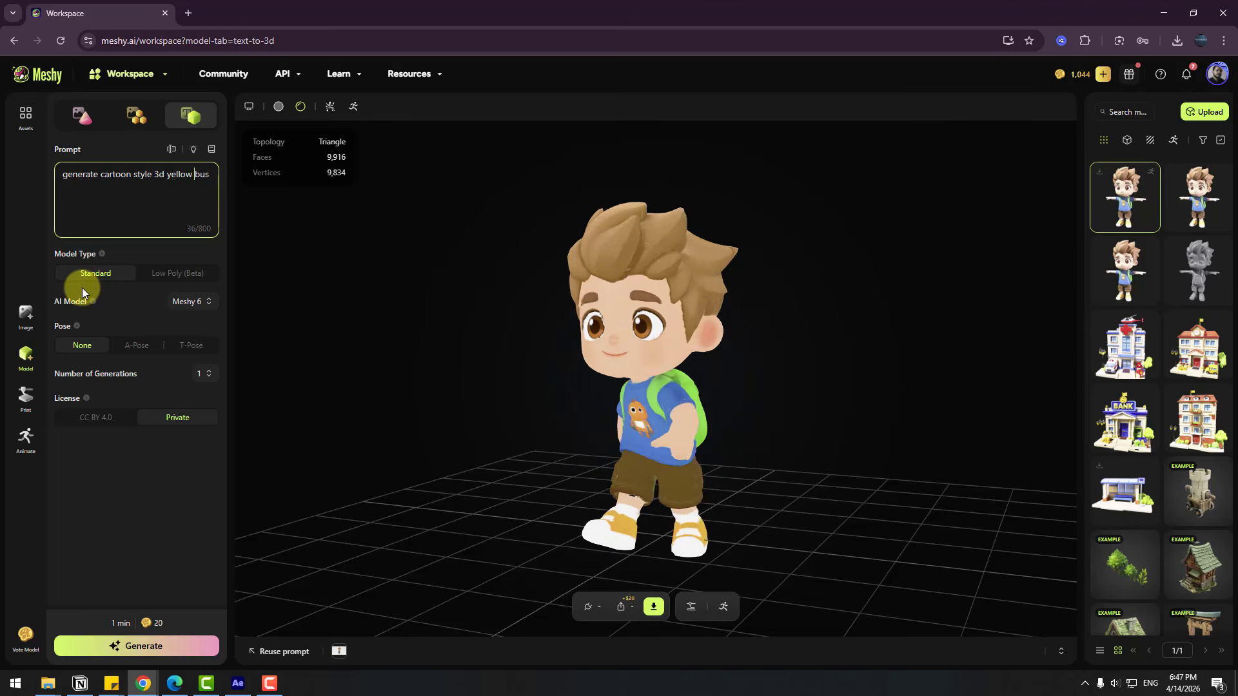
Keep Meshy 6 as the AI model, set the number of generations to 8 and generate the bus models
{"action": "left_click", "coordinate": [184, 302]}
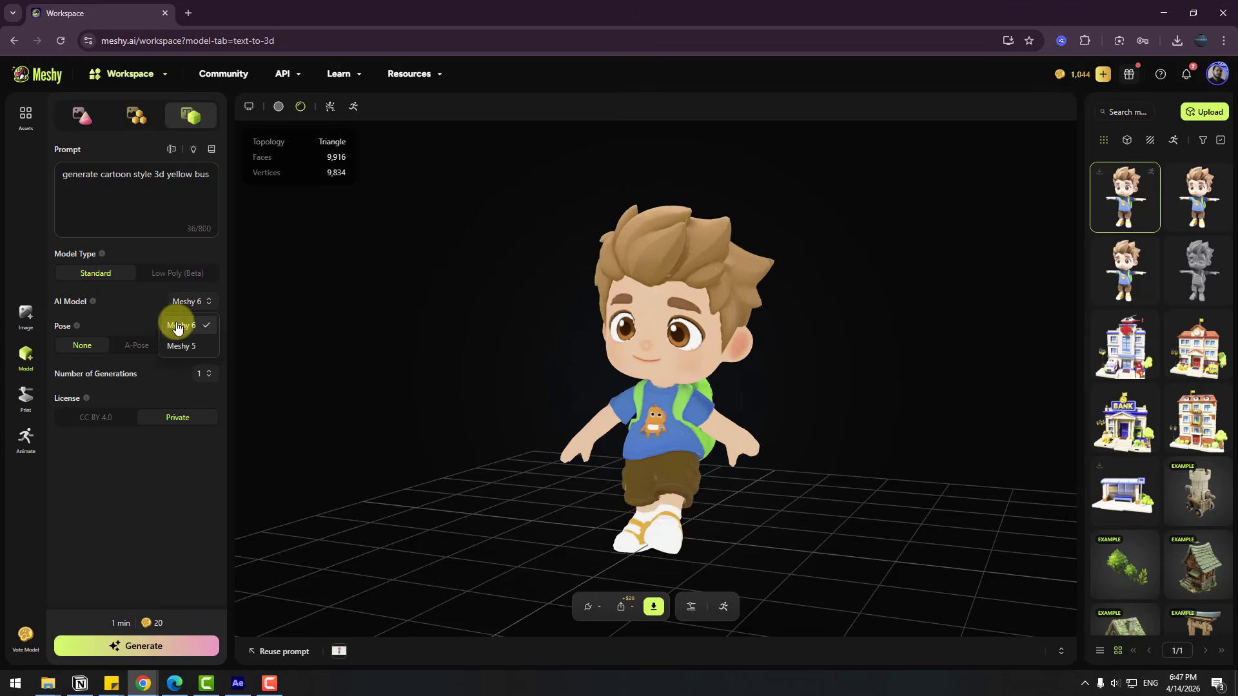
{"action": "left_click", "coordinate": [204, 376]}
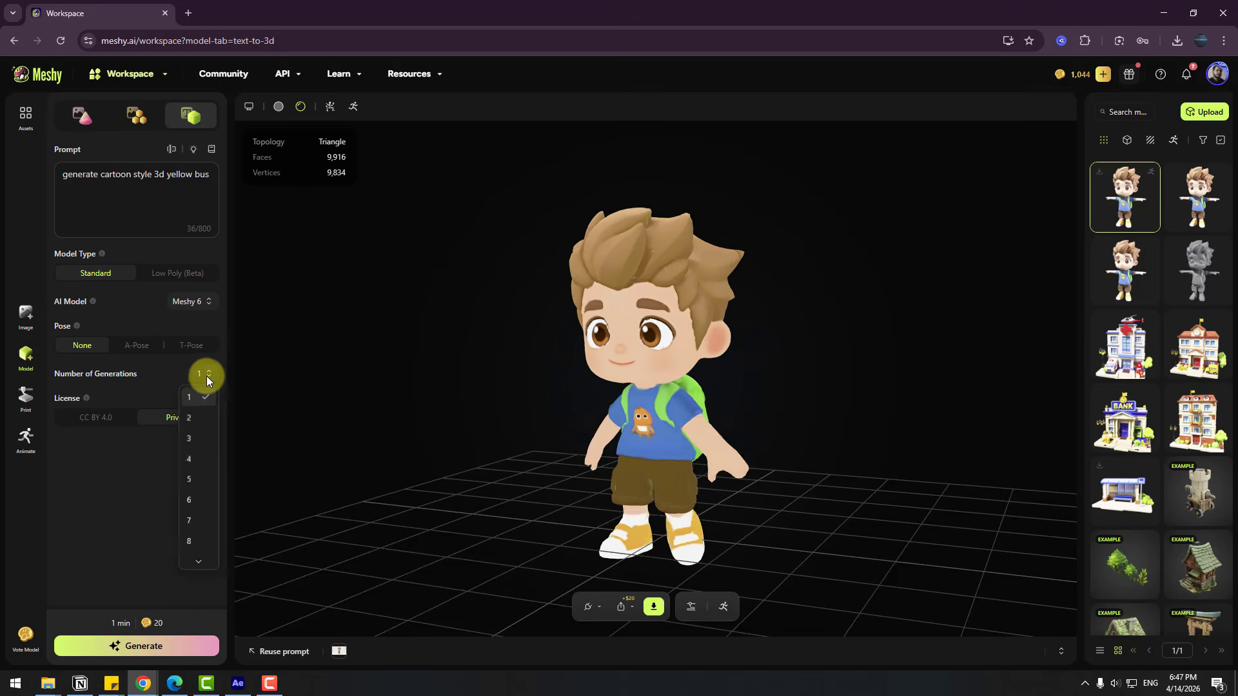
{"action": "left_click", "coordinate": [190, 545]}
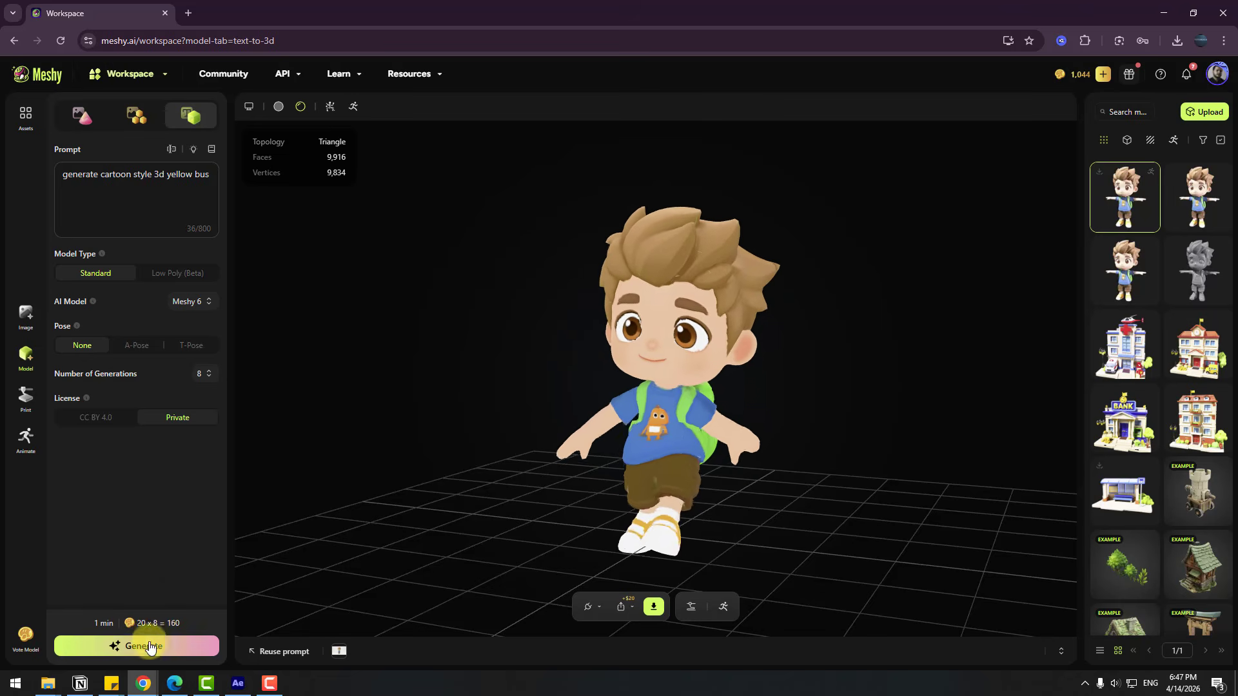
{"action": "left_click", "coordinate": [141, 648]}
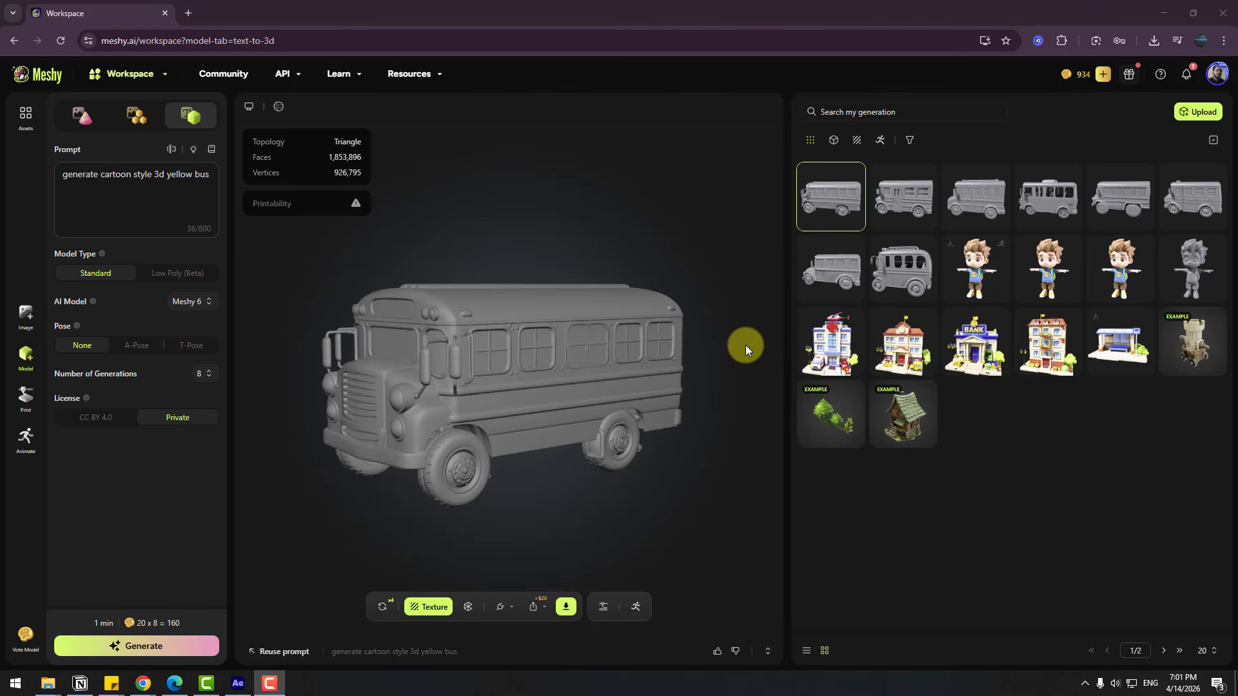
Inspect the first generated bus from all sides, generate a texture for it and open the textured version
{"action": "left_click_drag", "start_coordinate": [467, 379], "coordinate": [458, 219]}
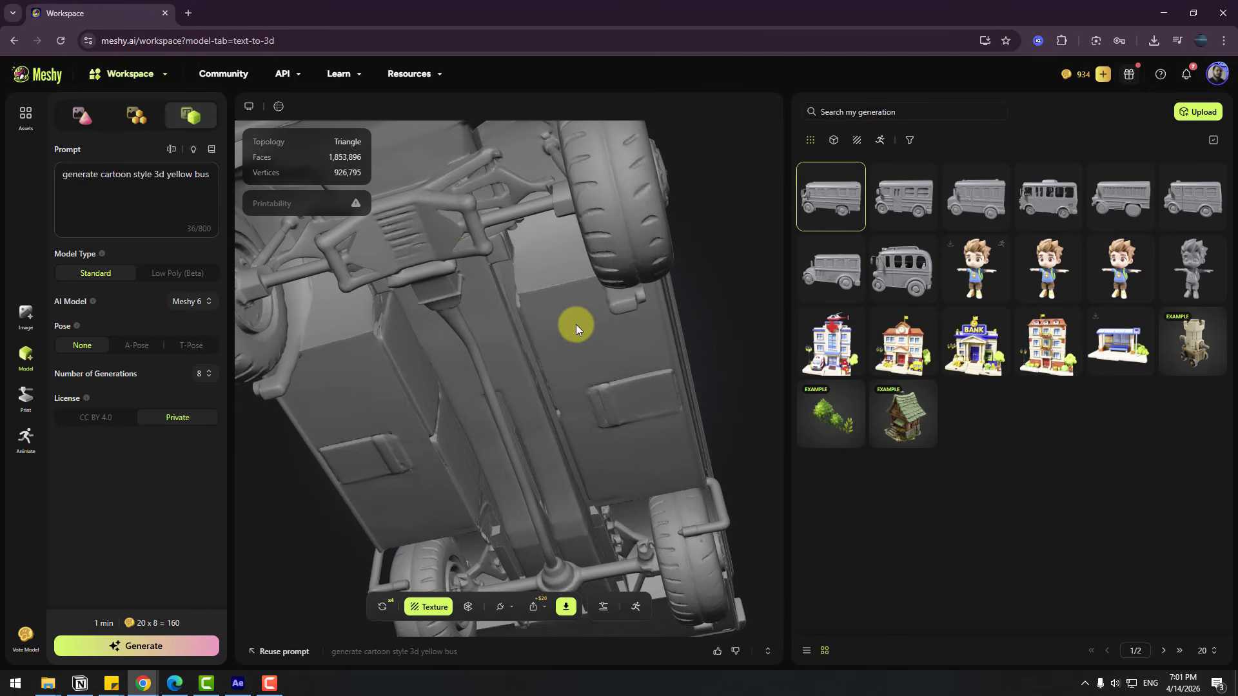
{"action": "left_click_drag", "start_coordinate": [576, 325], "coordinate": [519, 432]}
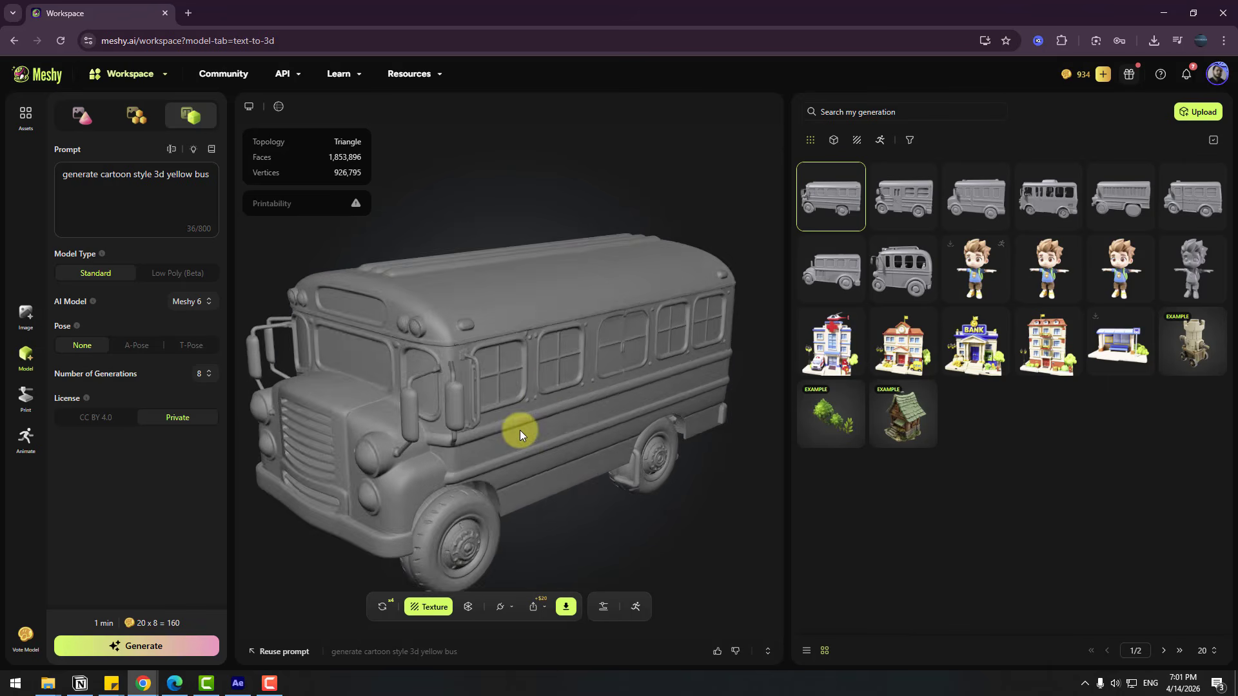
{"action": "left_click", "coordinate": [422, 608]}
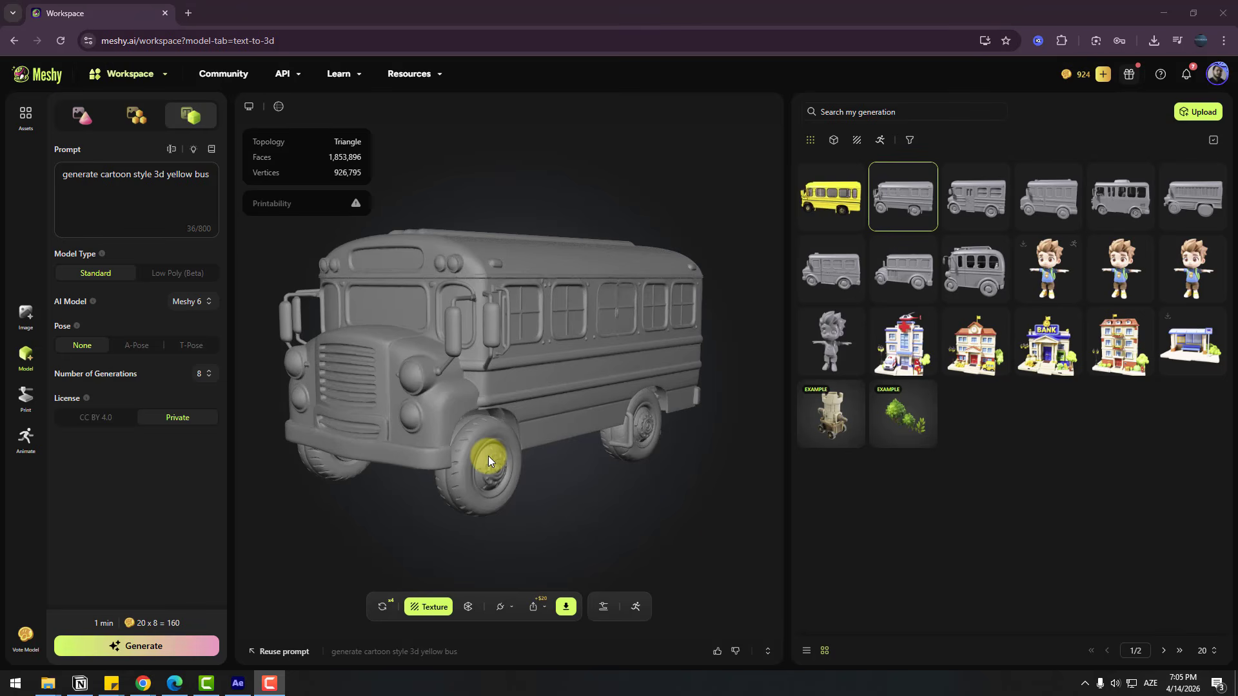
{"action": "left_click", "coordinate": [831, 193]}
{"action": "left_click_drag", "start_coordinate": [586, 394], "coordinate": [527, 403]}
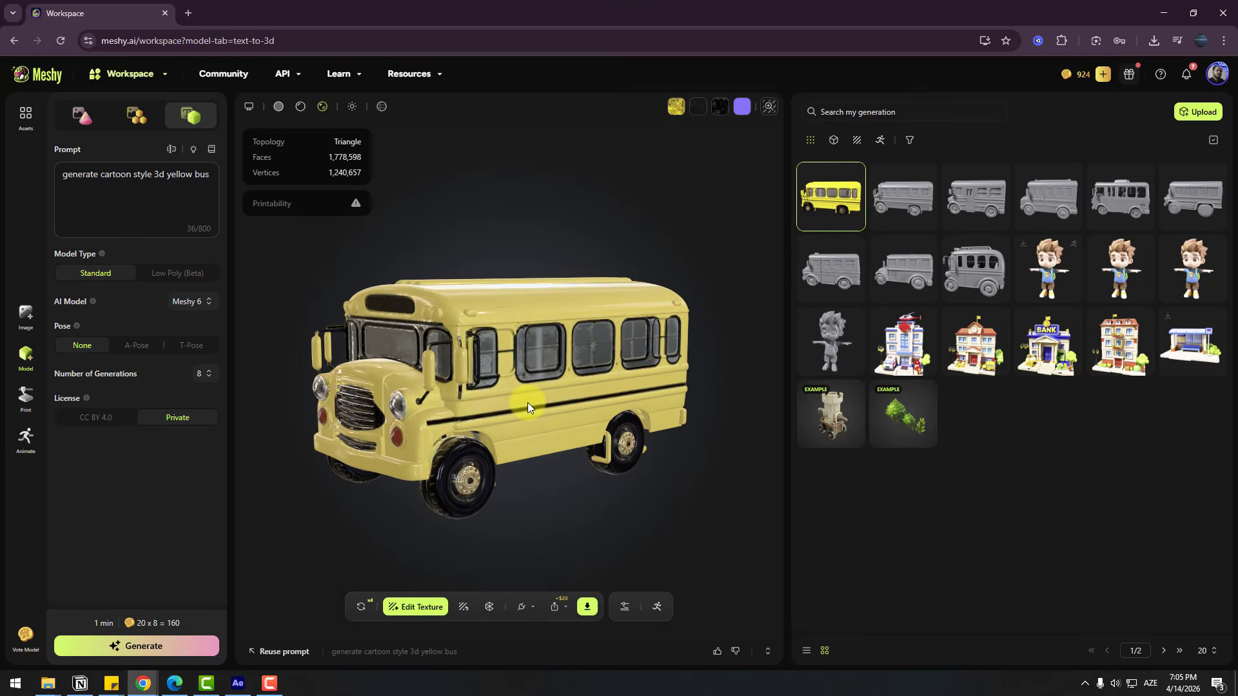
Adjust the environment lighting strength on the textured bus to about 1.42, keeping the Indoor Lighting HDRI
{"action": "left_click", "coordinate": [352, 106]}
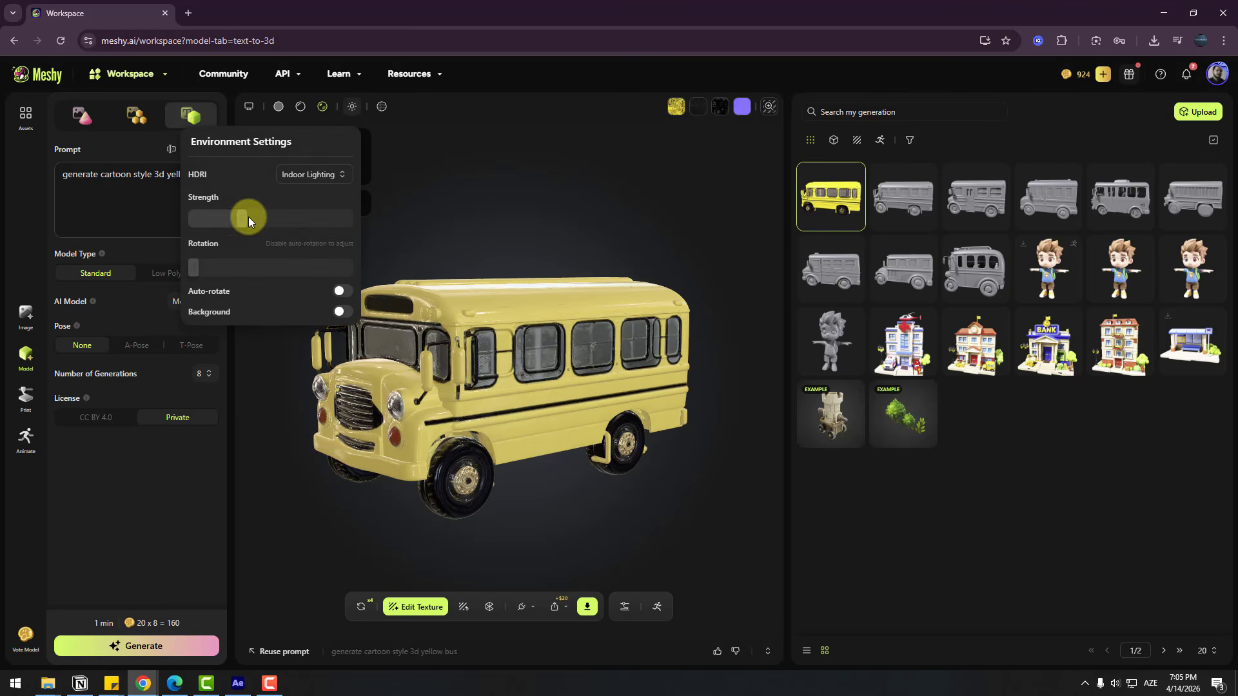
{"action": "mouse_move", "coordinate": [249, 221]}
{"action": "left_mouse_down"}
{"action": "mouse_move", "coordinate": [227, 219]}
{"action": "mouse_move", "coordinate": [242, 216]}
{"action": "left_mouse_up"}
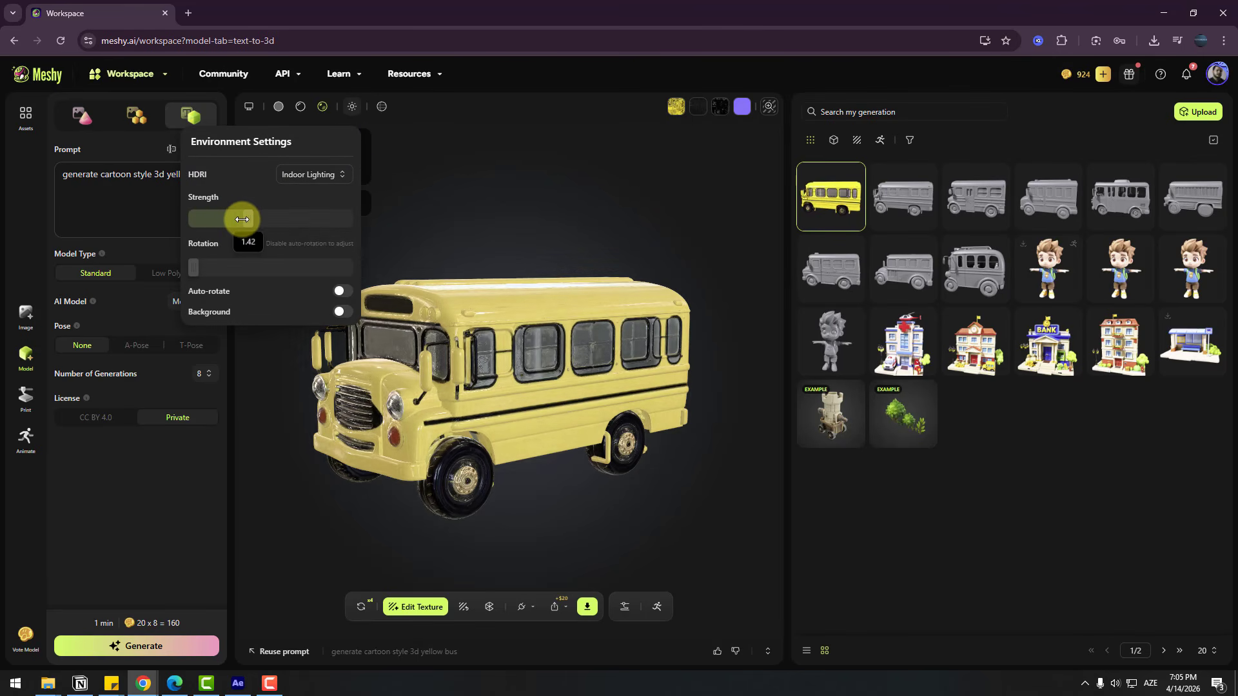
{"action": "left_click_drag", "start_coordinate": [194, 268], "coordinate": [183, 268]}
{"action": "left_click", "coordinate": [532, 276]}
Download the textured yellow bus in glb format without resizing it
{"action": "left_click_drag", "start_coordinate": [532, 276], "coordinate": [572, 611]}
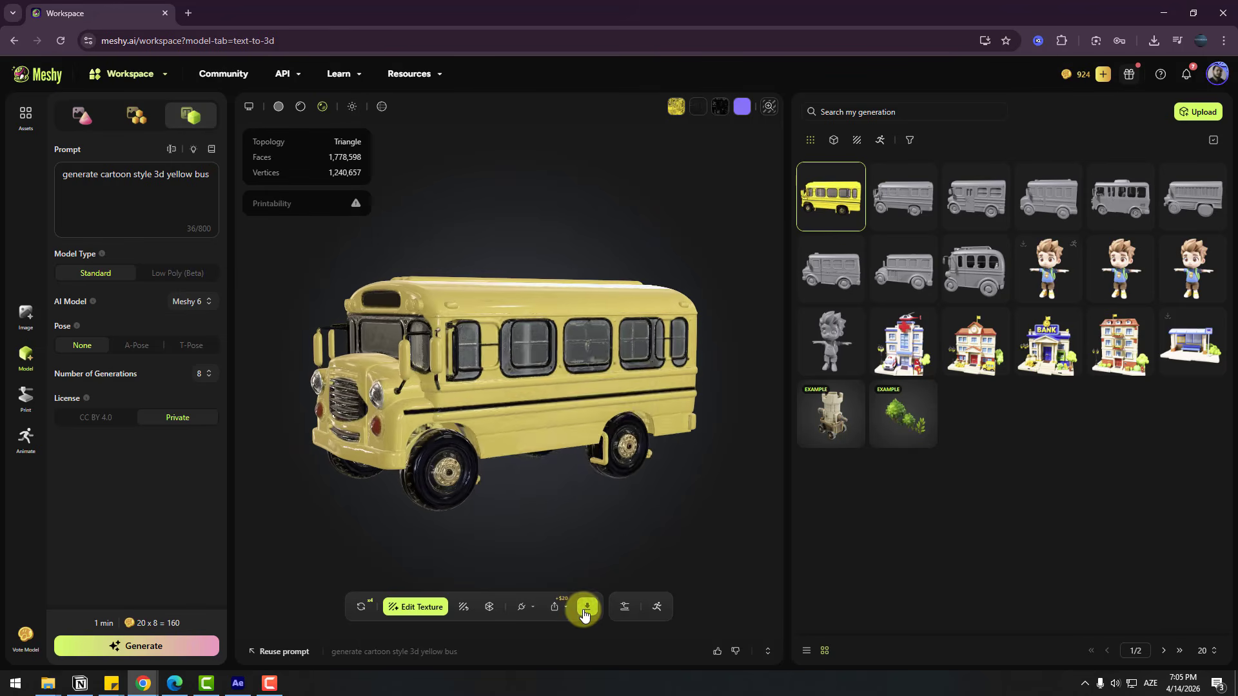
{"action": "left_click", "coordinate": [585, 609]}
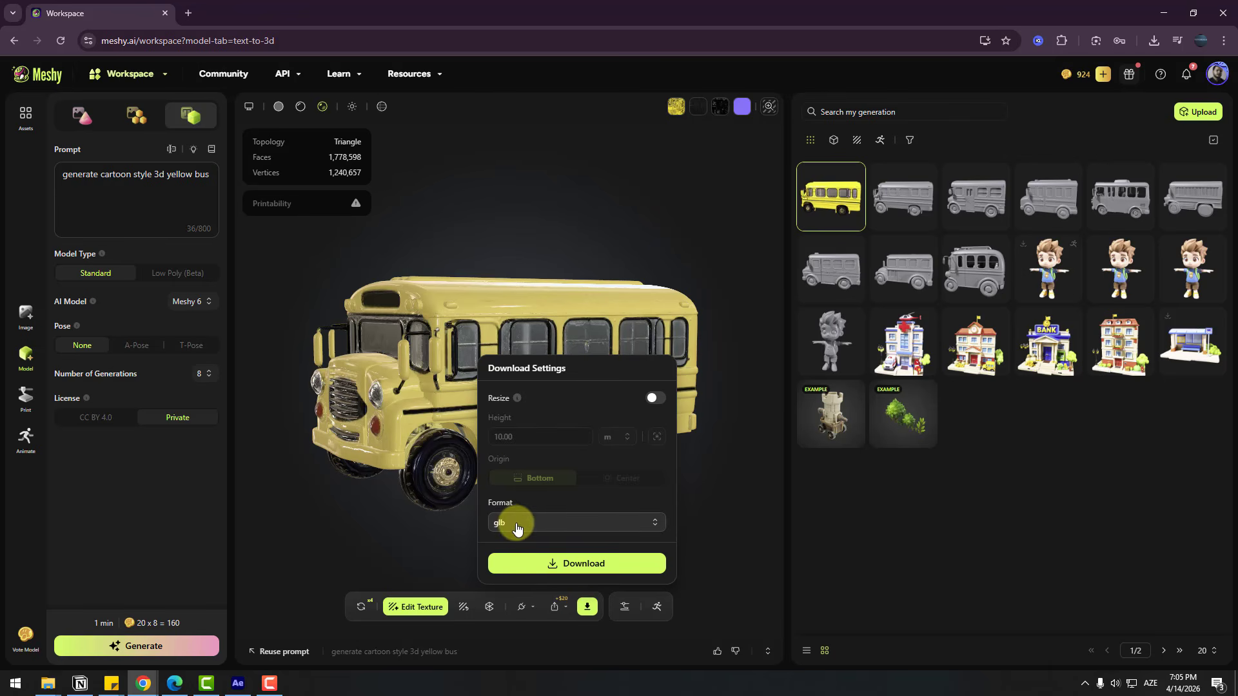
{"action": "left_click", "coordinate": [539, 562]}
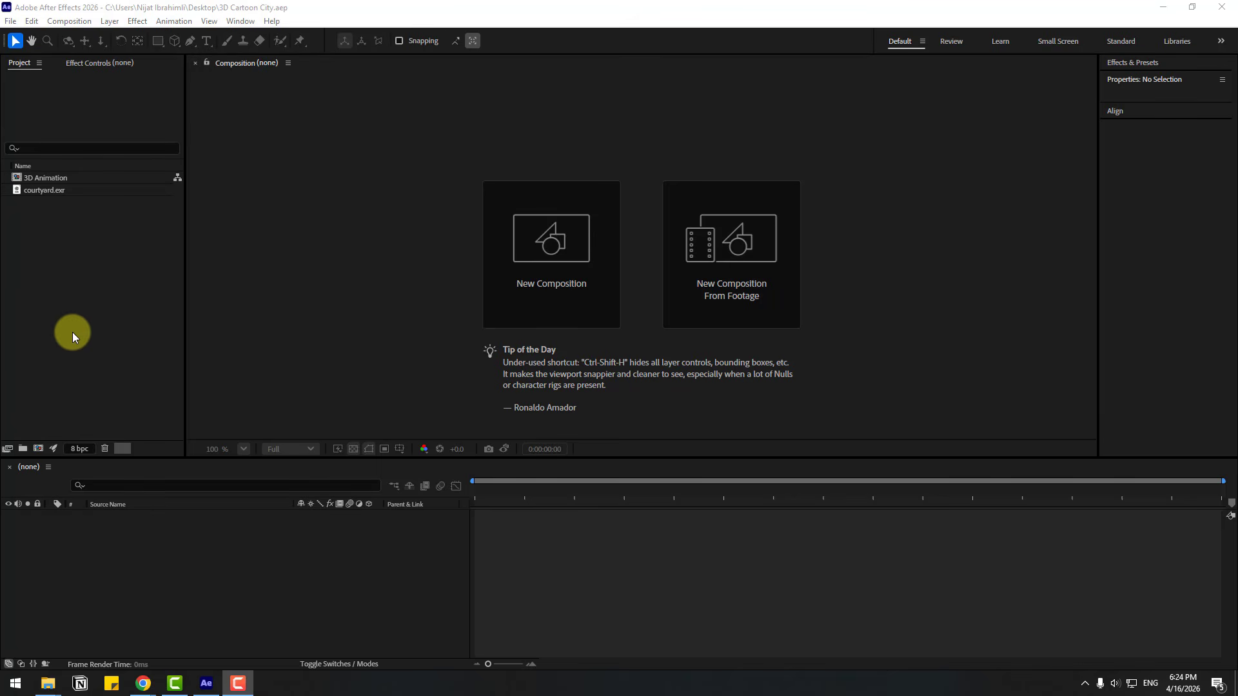
{"action": "left_click", "coordinate": [47, 180]}
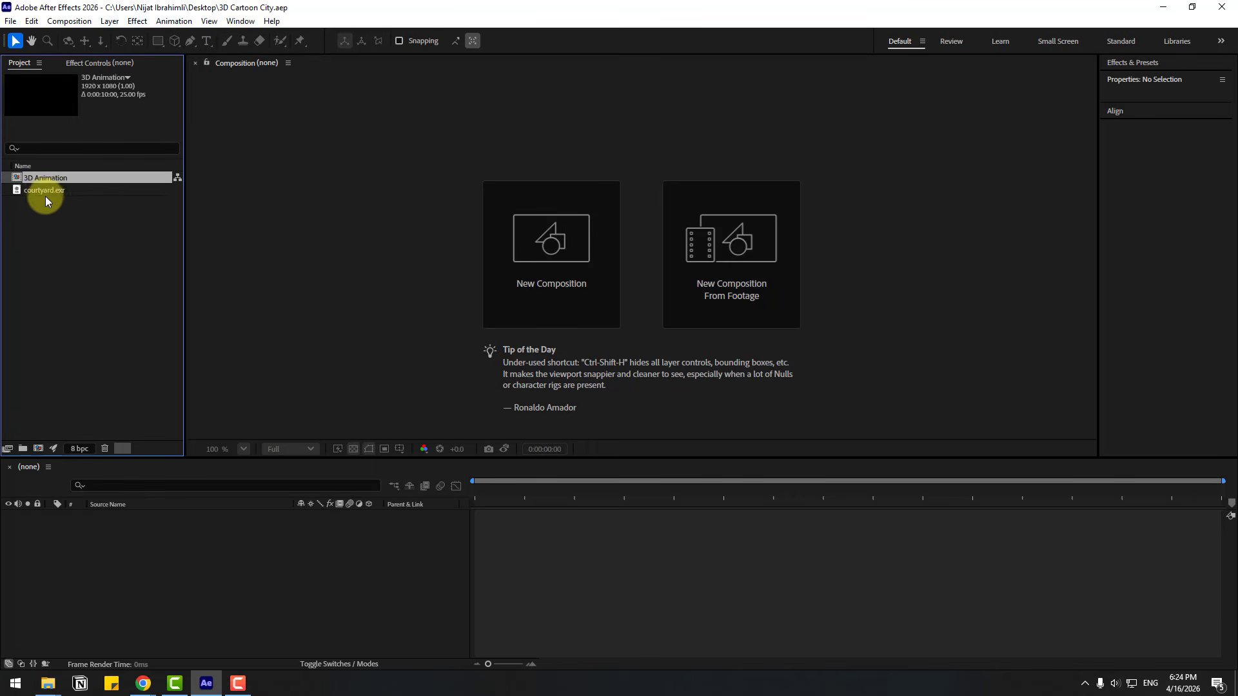
{"action": "left_click", "coordinate": [43, 191]}
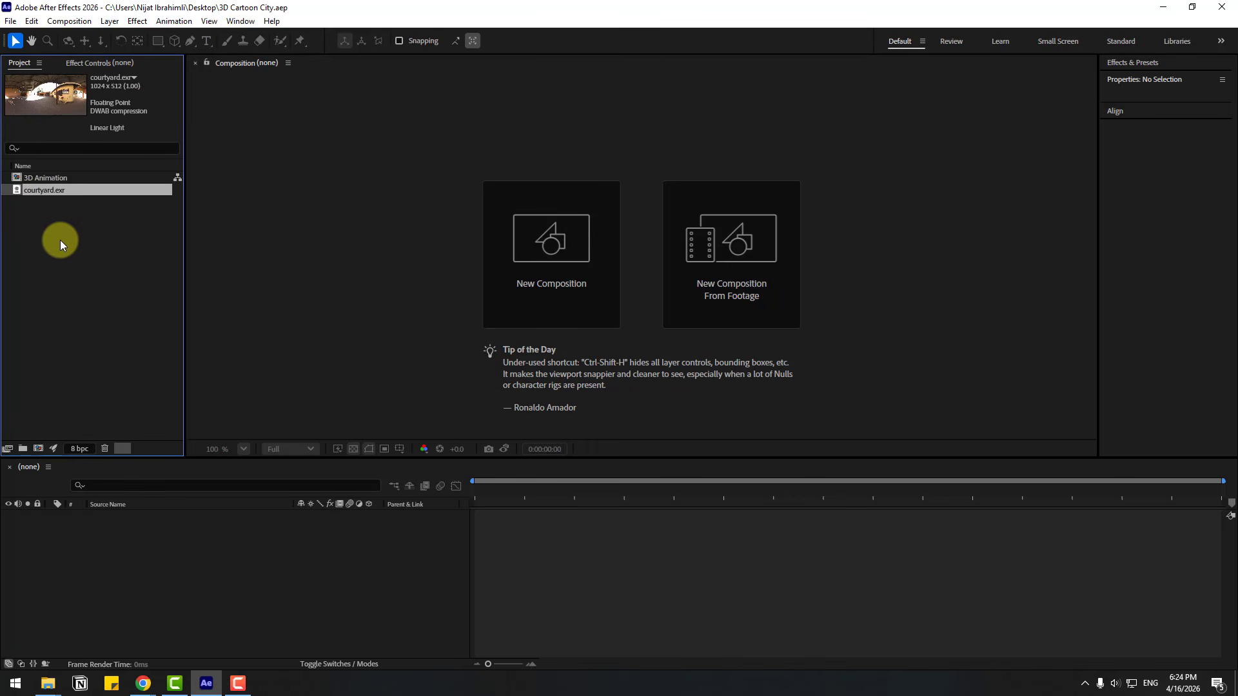
{"action": "left_click", "coordinate": [79, 241]}
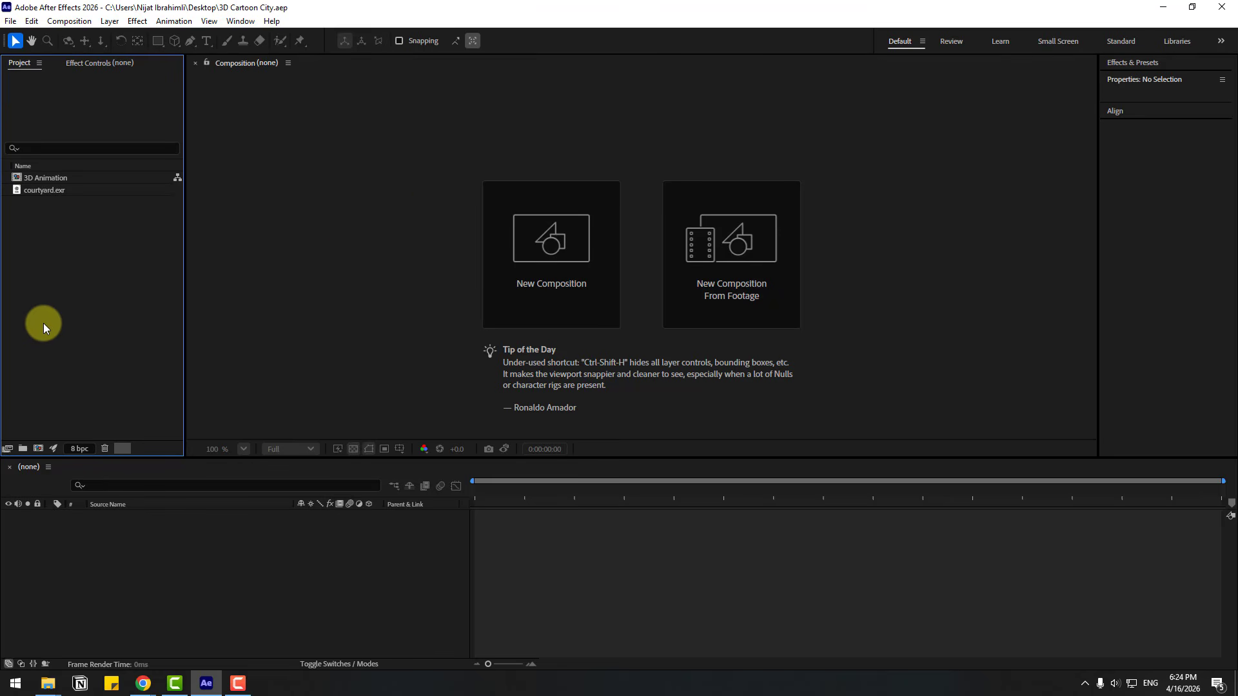
Import the Bank, Building, Bus Station, Business Center, City Hospital and Character models from the Cartoon 3D Models folder as footage
{"action": "right_click", "coordinate": [57, 288]}
{"action": "mouse_move", "coordinate": [82, 354]}
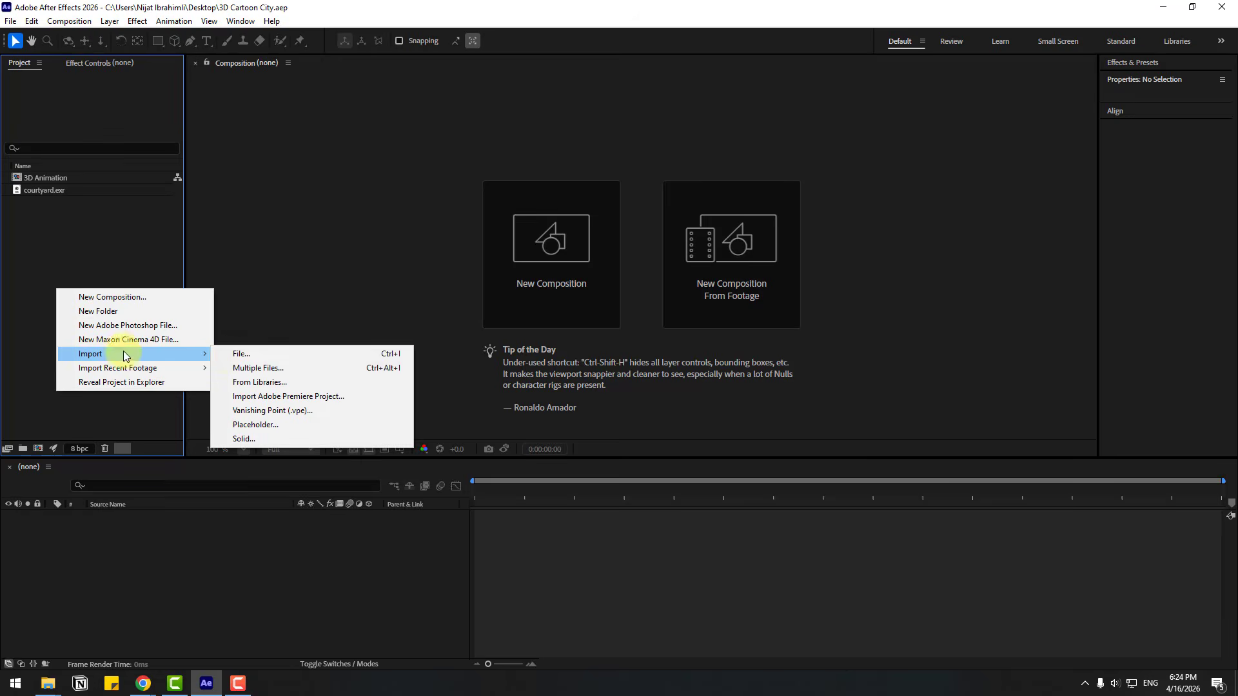
{"action": "left_click", "coordinate": [230, 354]}
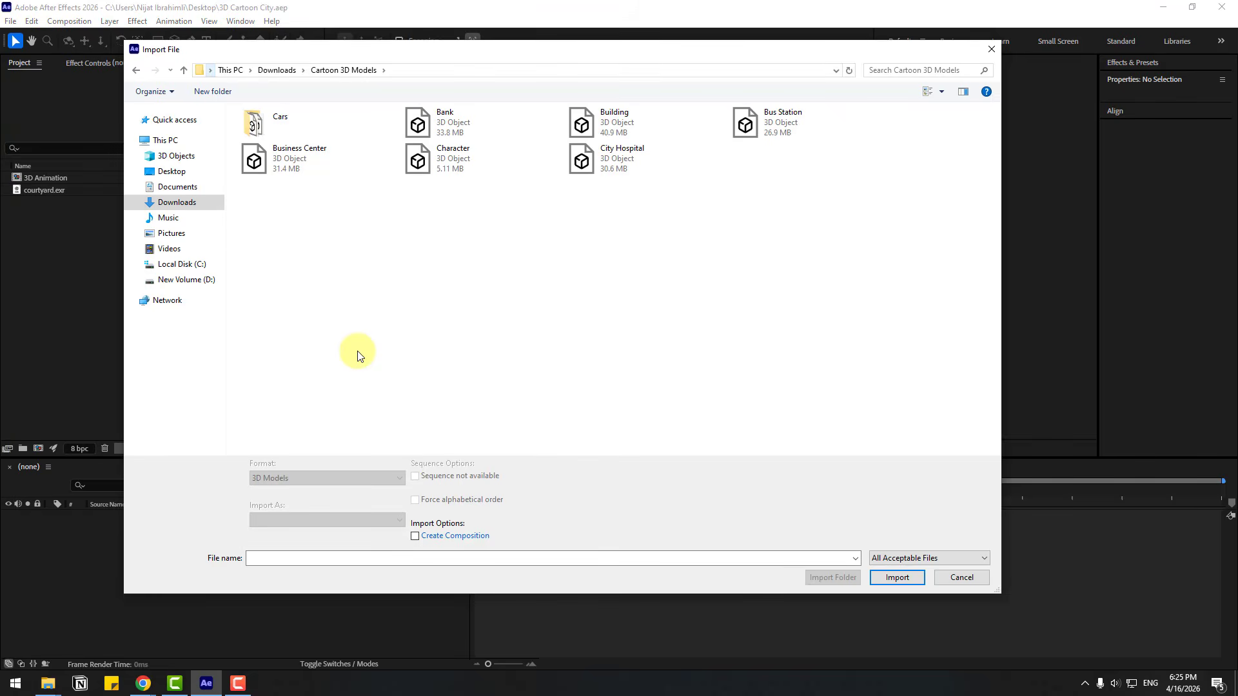
{"action": "left_click", "coordinate": [432, 134]}
{"action": "left_click", "coordinate": [589, 129], "text": "ctrl"}
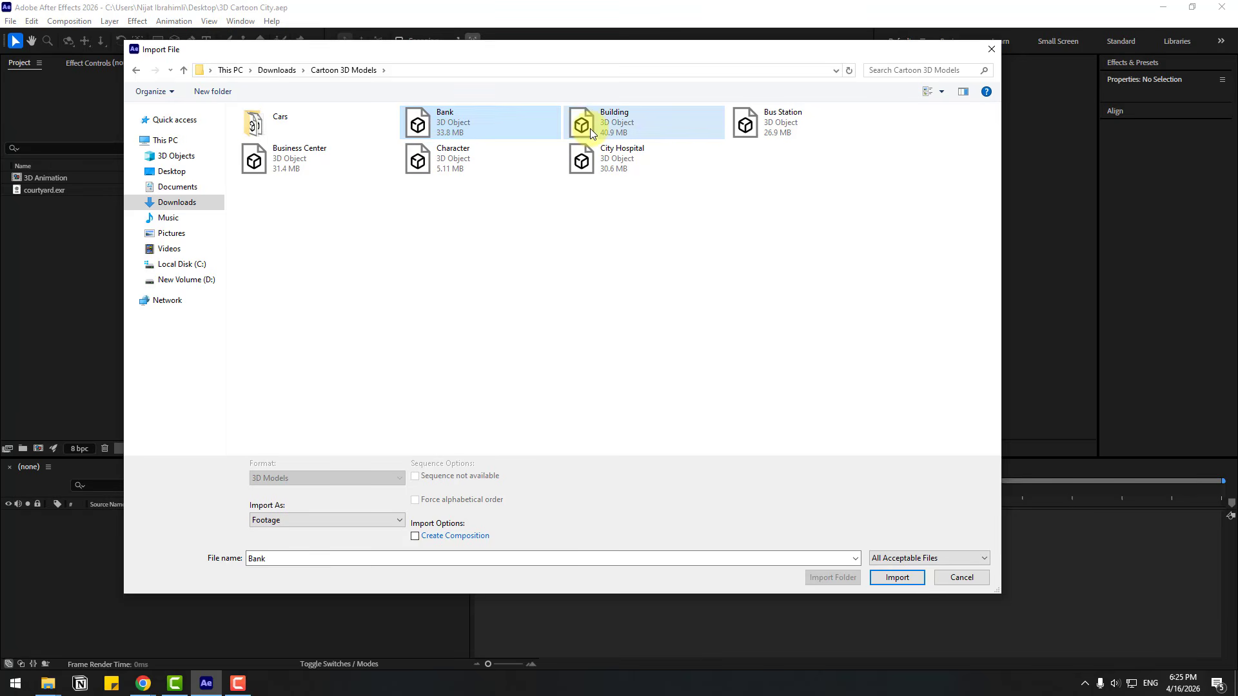
{"action": "left_click", "coordinate": [765, 129], "text": "ctrl"}
{"action": "left_click", "coordinate": [292, 167], "text": "ctrl"}
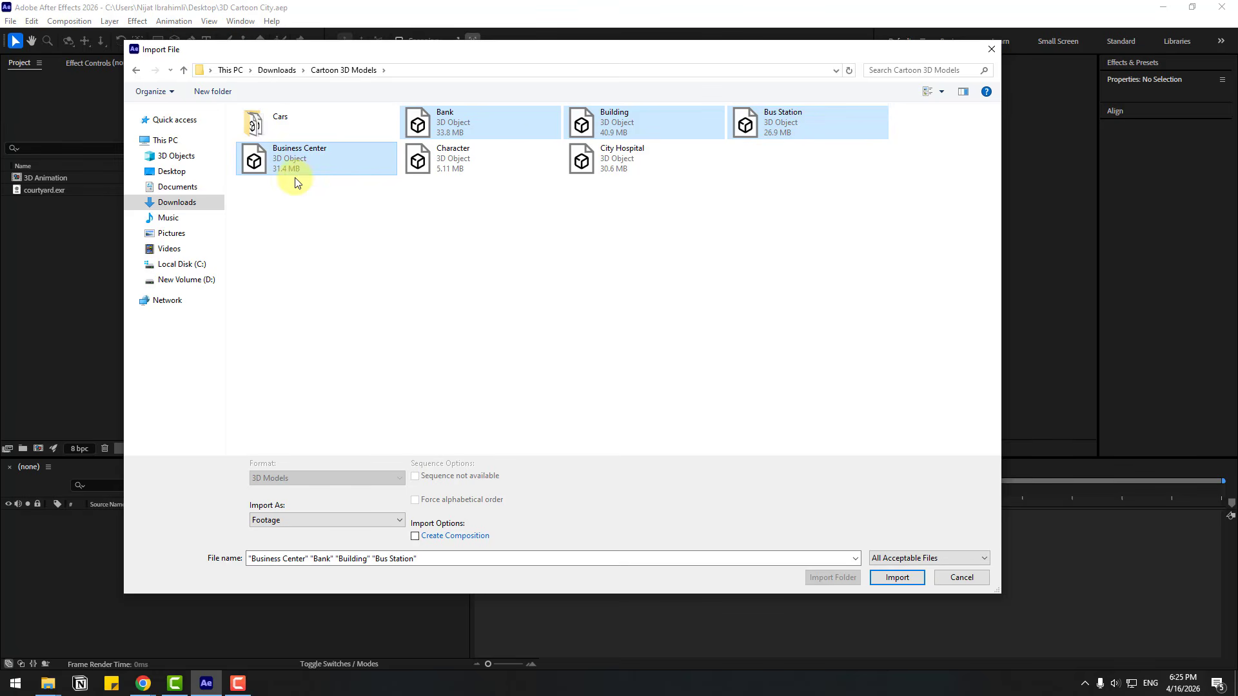
{"action": "left_click", "coordinate": [618, 157], "text": "ctrl"}
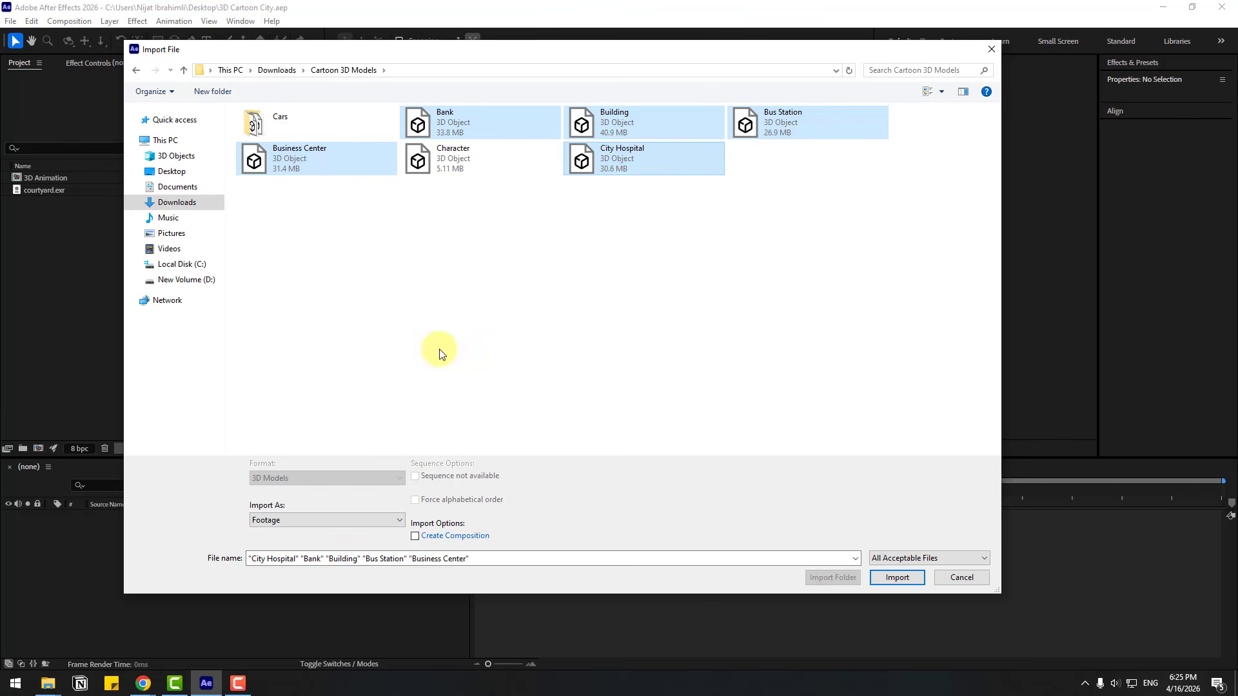
{"action": "left_click", "coordinate": [455, 153], "text": "ctrl"}
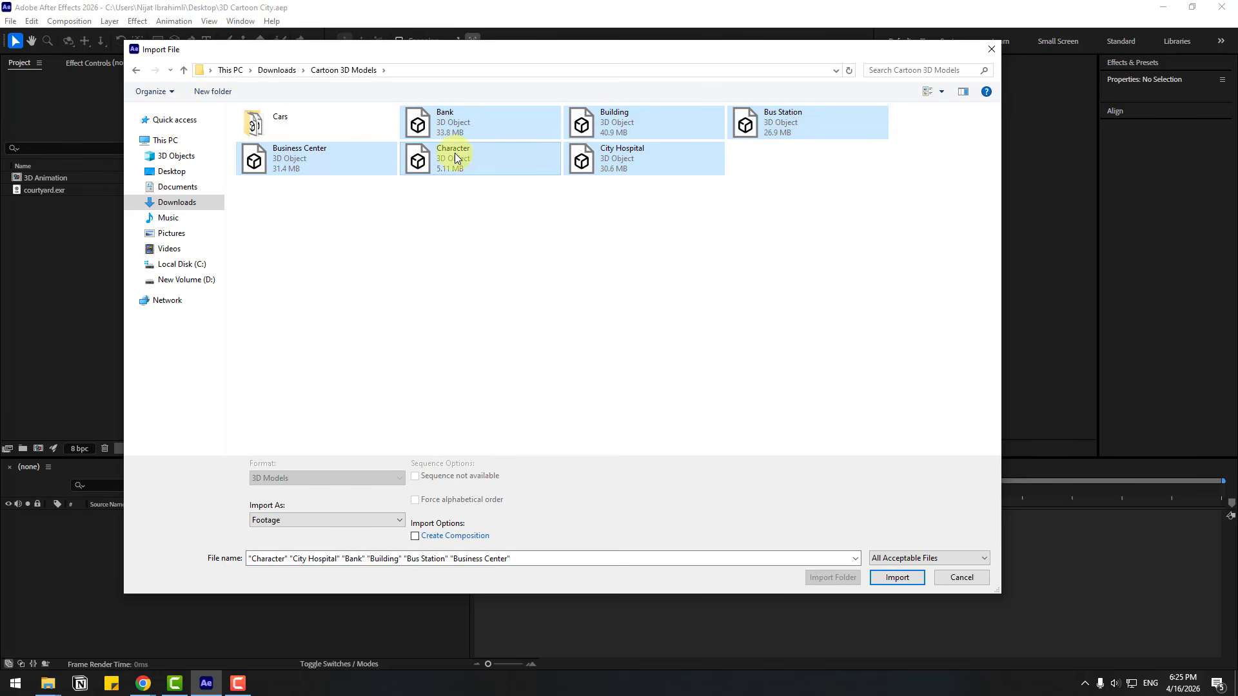
{"action": "left_click", "coordinate": [895, 578]}
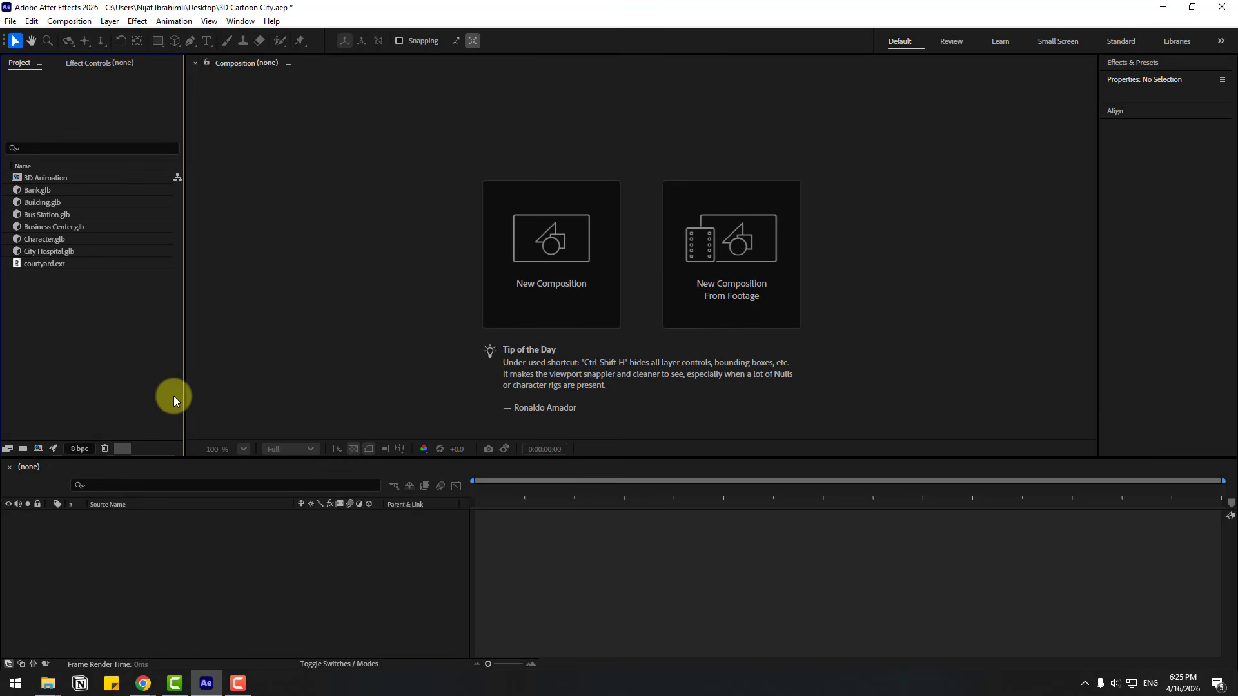
Add the Bank, Building, Bus Station, Business Center and City Hospital models to the 3D Animation timeline, leaving out Character
{"action": "left_click", "coordinate": [40, 191]}
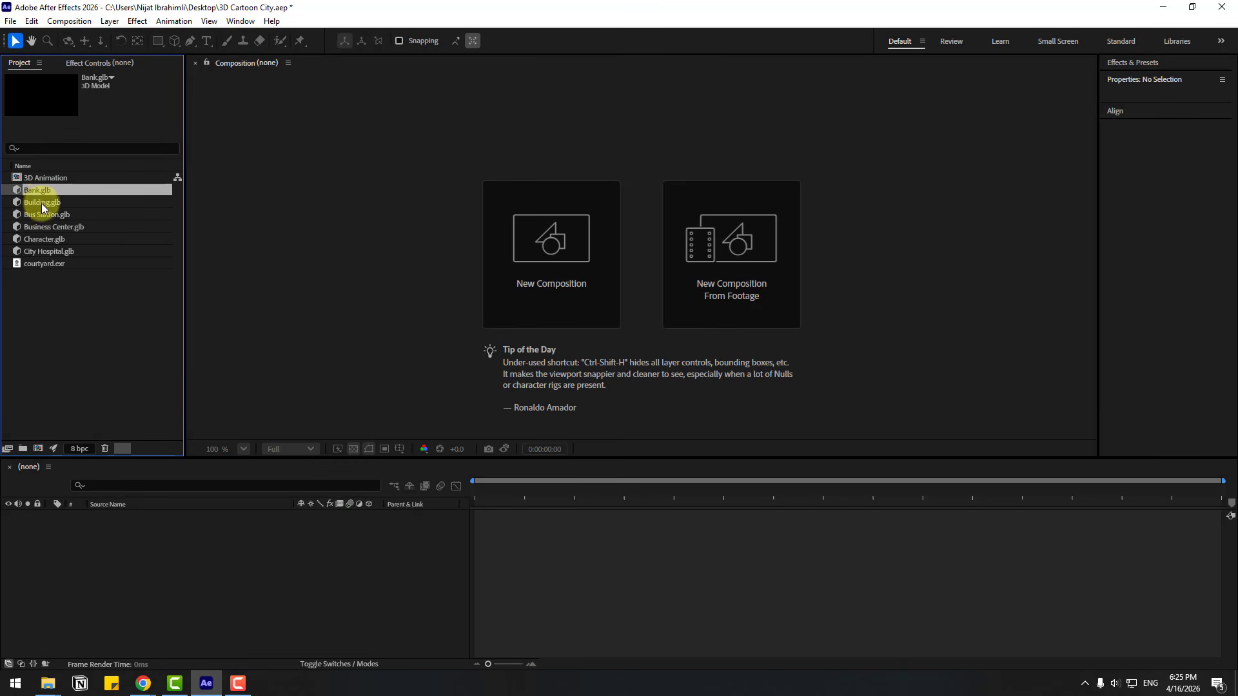
{"action": "left_click", "coordinate": [39, 252], "text": "shift"}
{"action": "left_click", "coordinate": [40, 242], "text": "ctrl"}
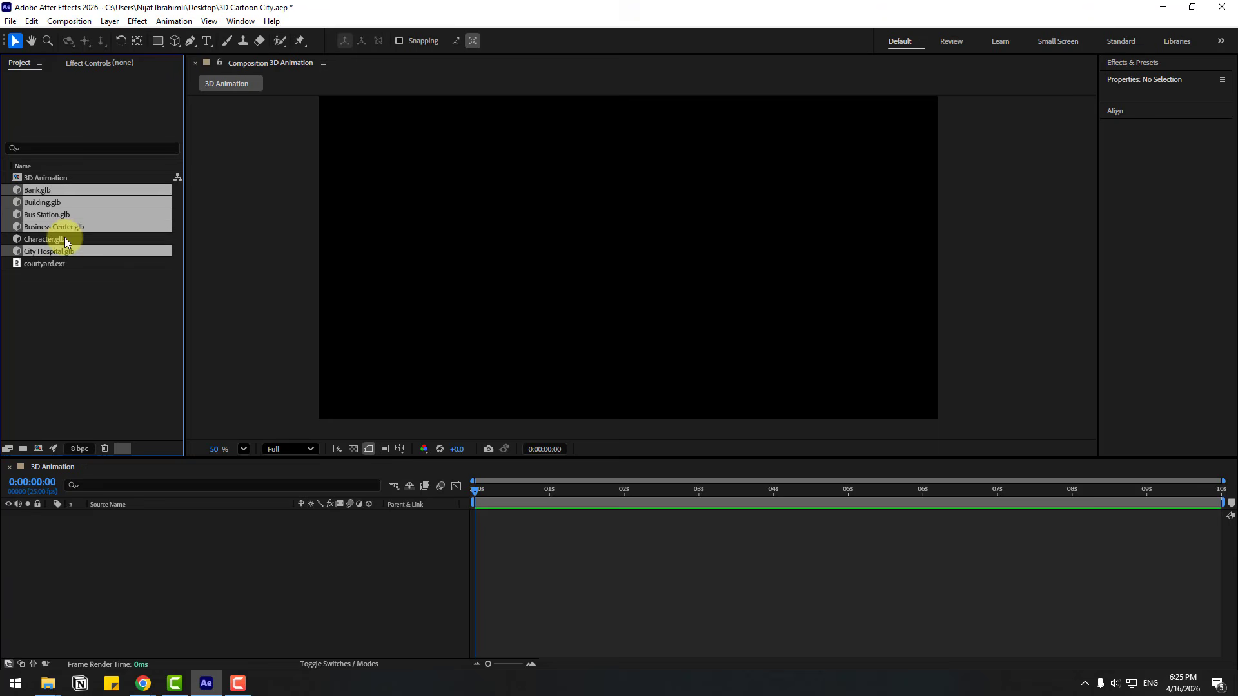
{"action": "left_click_drag", "start_coordinate": [64, 229], "coordinate": [140, 583]}
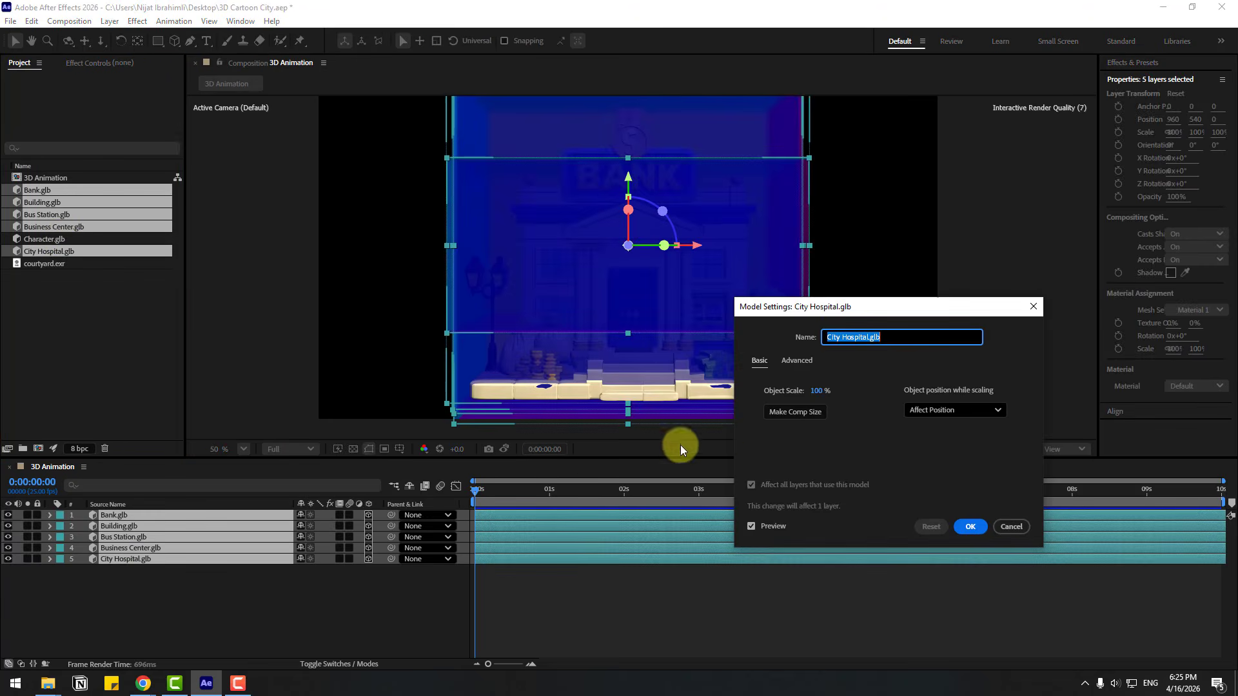
Make the City Hospital model comp size and accept the model settings for all five added models
{"action": "left_click", "coordinate": [768, 411]}
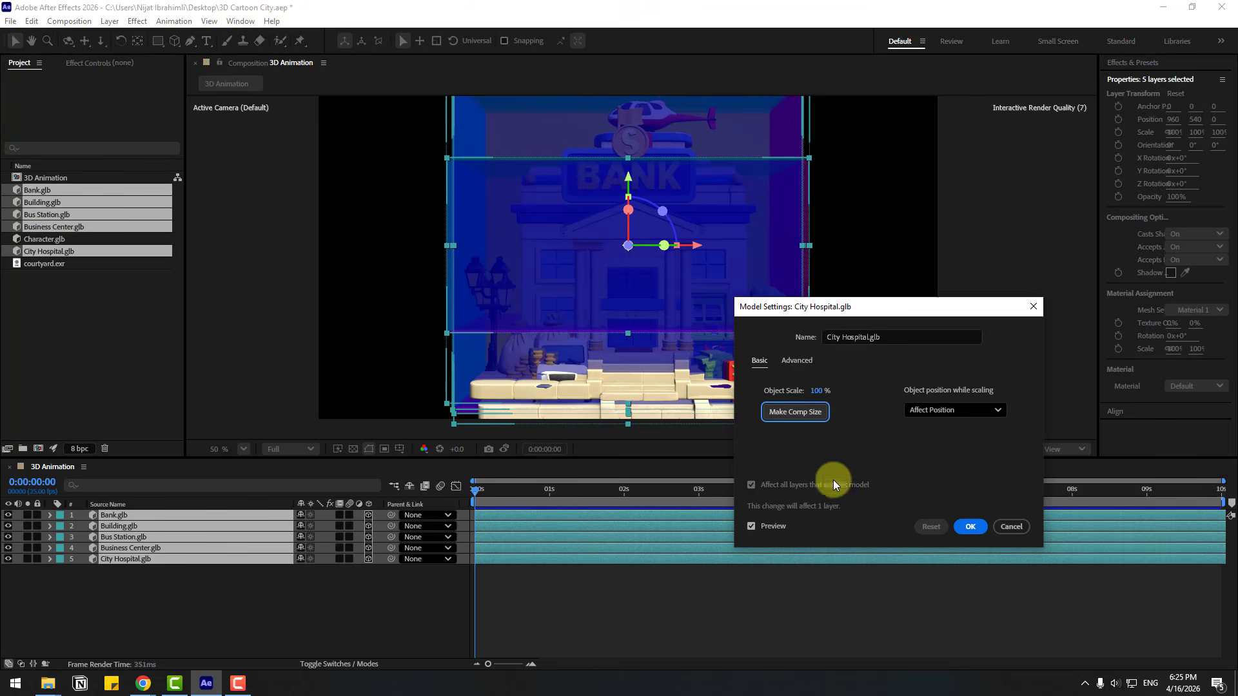
{"action": "left_click", "coordinate": [964, 526]}
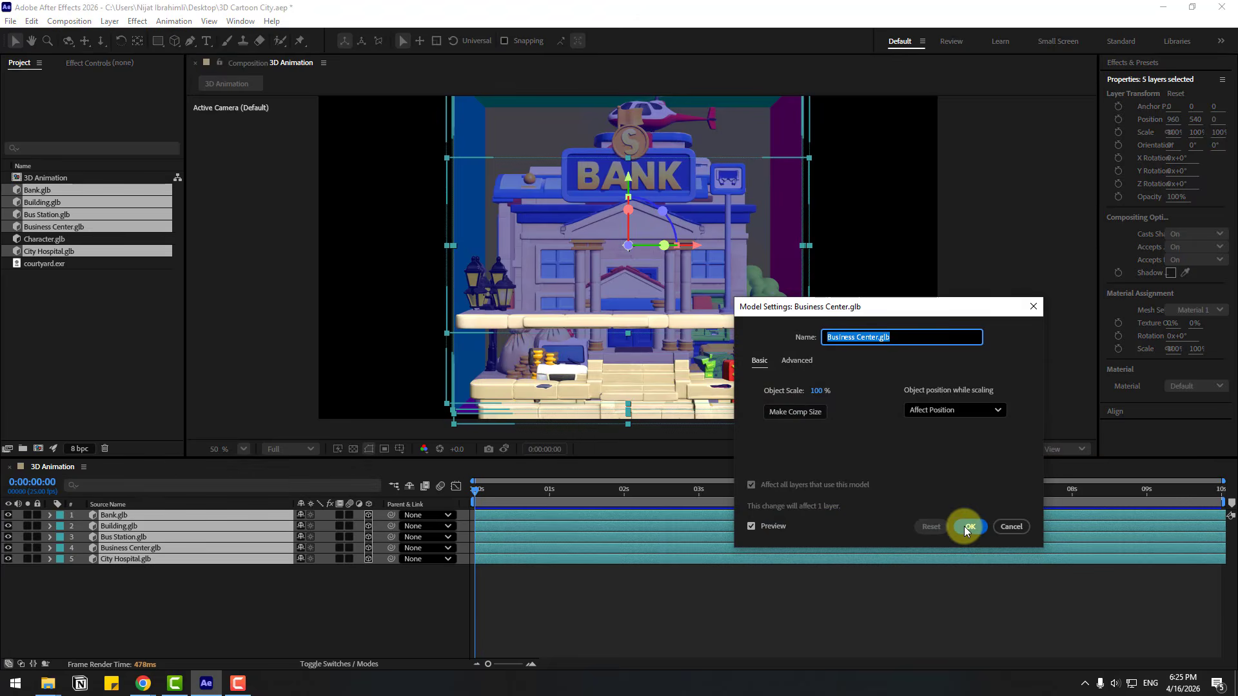
{"action": "left_click", "coordinate": [967, 526]}
{"action": "left_click", "coordinate": [967, 526]}
{"action": "left_click", "coordinate": [967, 526]}
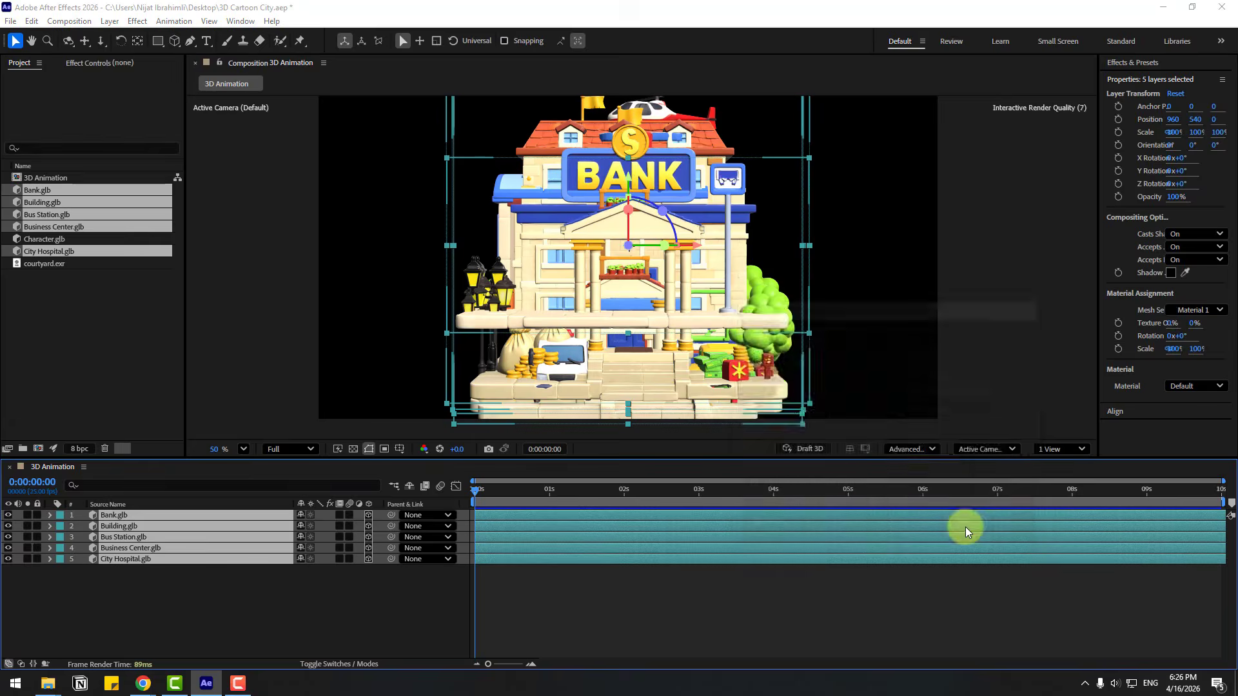
{"action": "left_click", "coordinate": [967, 526]}
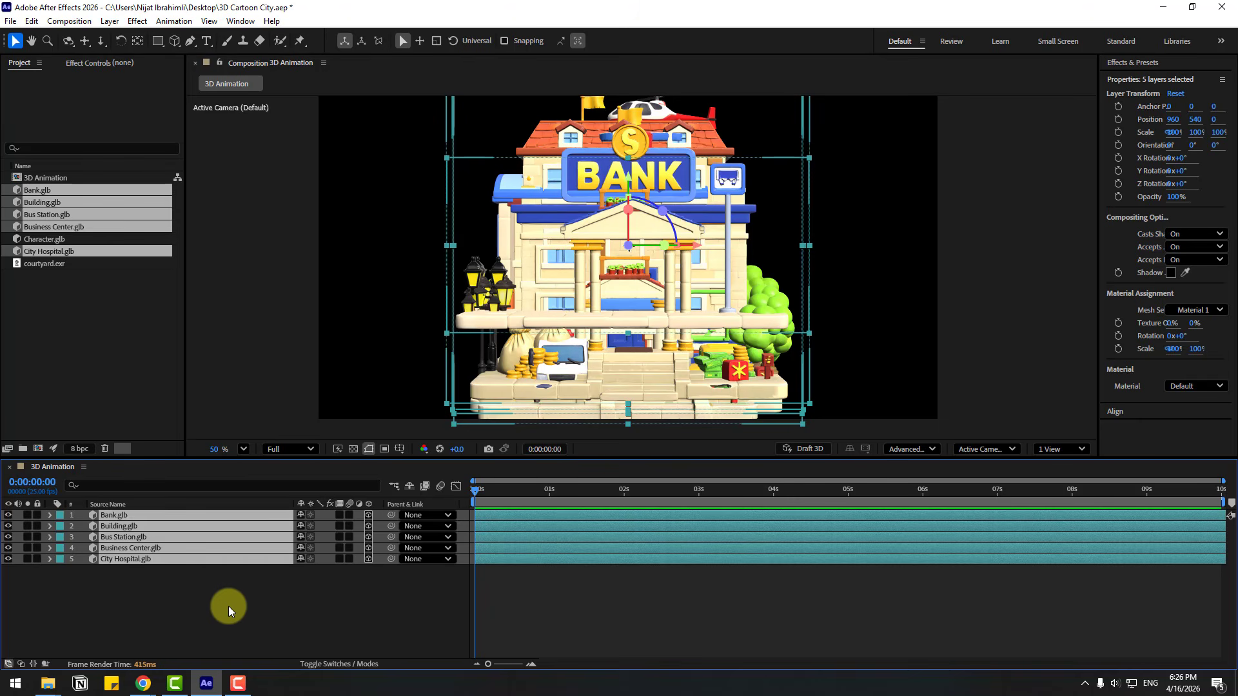
Scale all five model layers down together to about 47%, then deselect them
{"action": "key", "text": "s"}
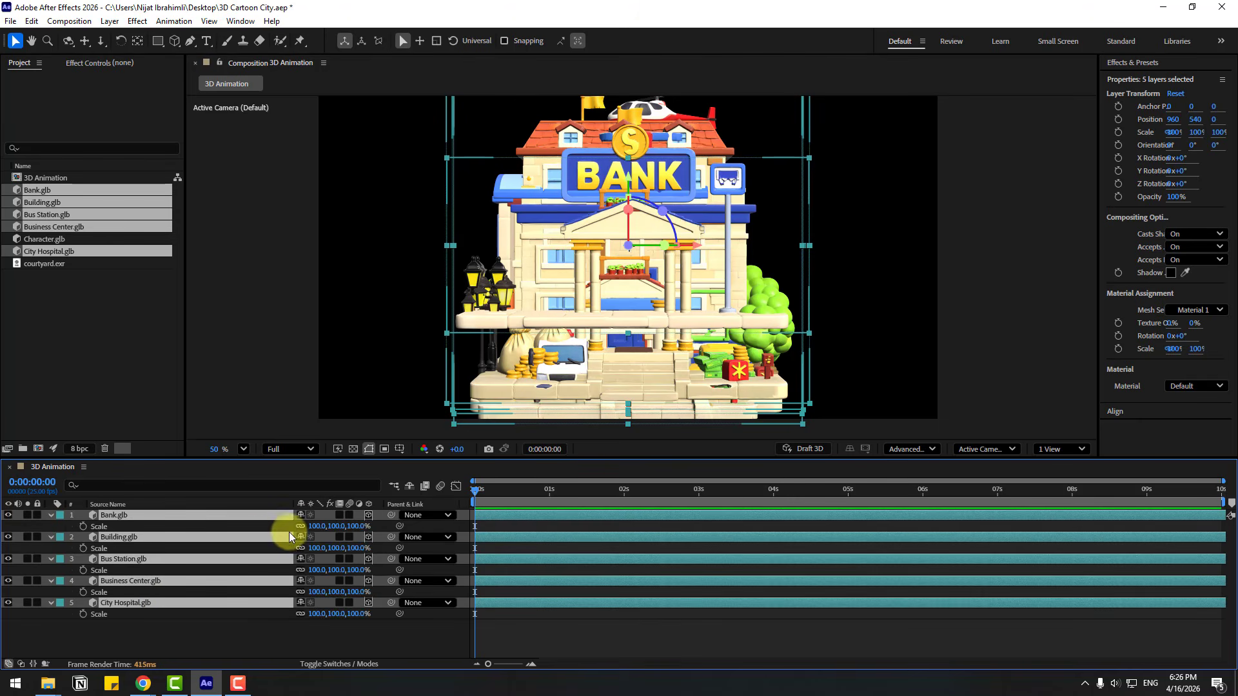
{"action": "left_click_drag", "start_coordinate": [316, 526], "coordinate": [277, 520]}
{"action": "left_click", "coordinate": [183, 645]}
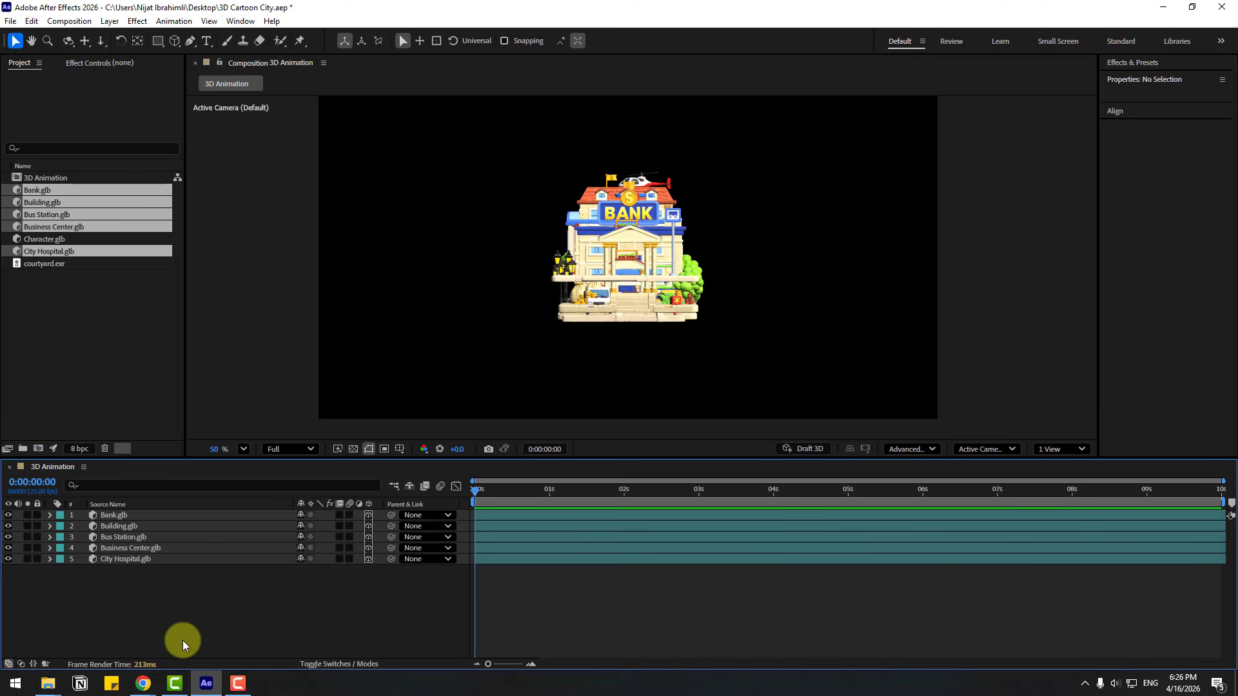
In Custom View 1, spread the models along the street, with Building and Bank left of City Hospital and Bus Station on its right
{"action": "left_click", "coordinate": [961, 451]}
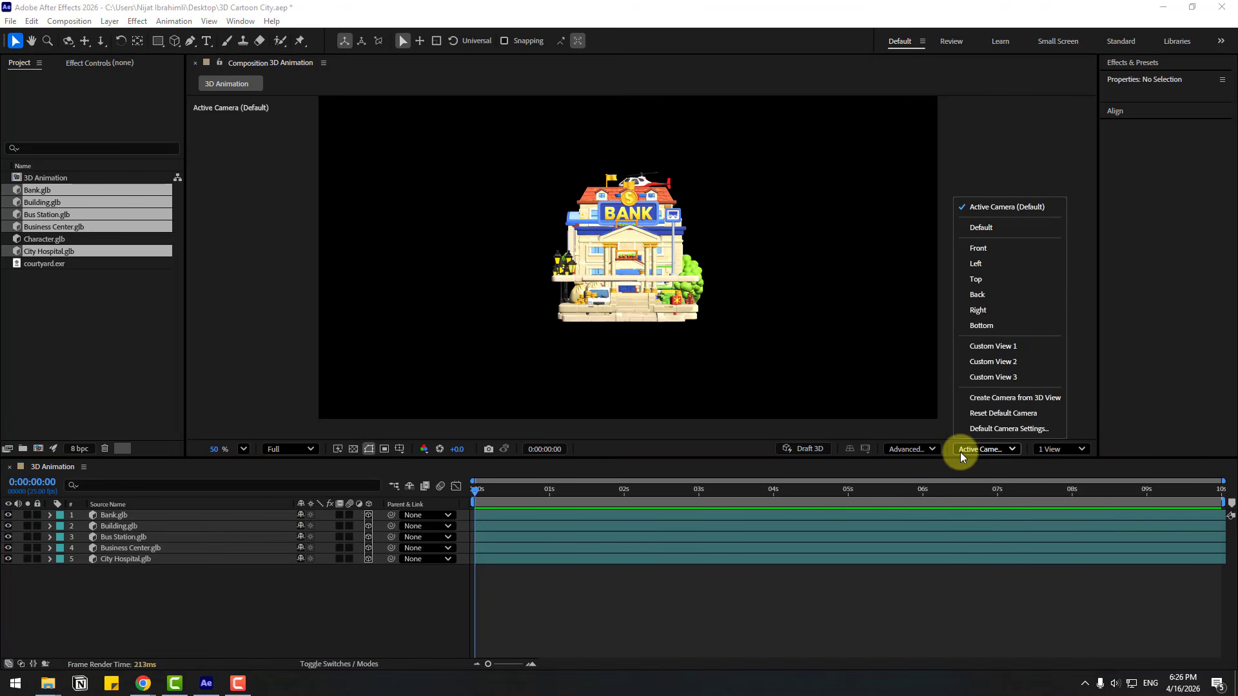
{"action": "left_click", "coordinate": [1012, 350]}
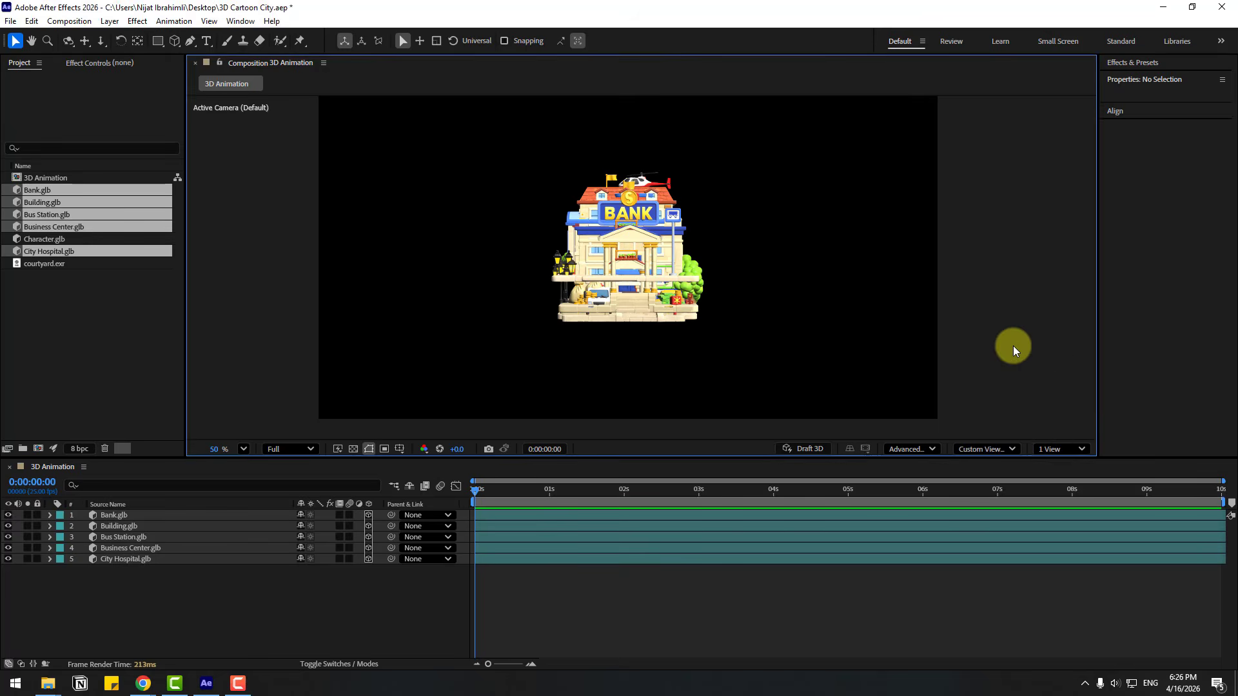
{"action": "left_click", "coordinate": [110, 515]}
{"action": "scroll", "coordinate": [632, 271], "scroll_direction": "up", "scroll_amount": 3}
{"action": "left_click_drag", "start_coordinate": [666, 205], "coordinate": [446, 328]}
{"action": "left_click", "coordinate": [119, 526]}
{"action": "scroll", "coordinate": [588, 342], "scroll_direction": "down", "scroll_amount": 3}
{"action": "left_click", "coordinate": [123, 538]}
{"action": "left_click_drag", "start_coordinate": [639, 251], "coordinate": [702, 220]}
{"action": "scroll", "coordinate": [670, 258], "scroll_direction": "up", "scroll_amount": 6}
{"action": "left_click_drag", "start_coordinate": [696, 290], "coordinate": [561, 264]}
{"action": "scroll", "coordinate": [725, 192], "scroll_direction": "down", "scroll_amount": 5}
Move the Business Center to the far side of the Bus Station and line up the models in one continuous row
{"action": "left_click", "coordinate": [130, 548]}
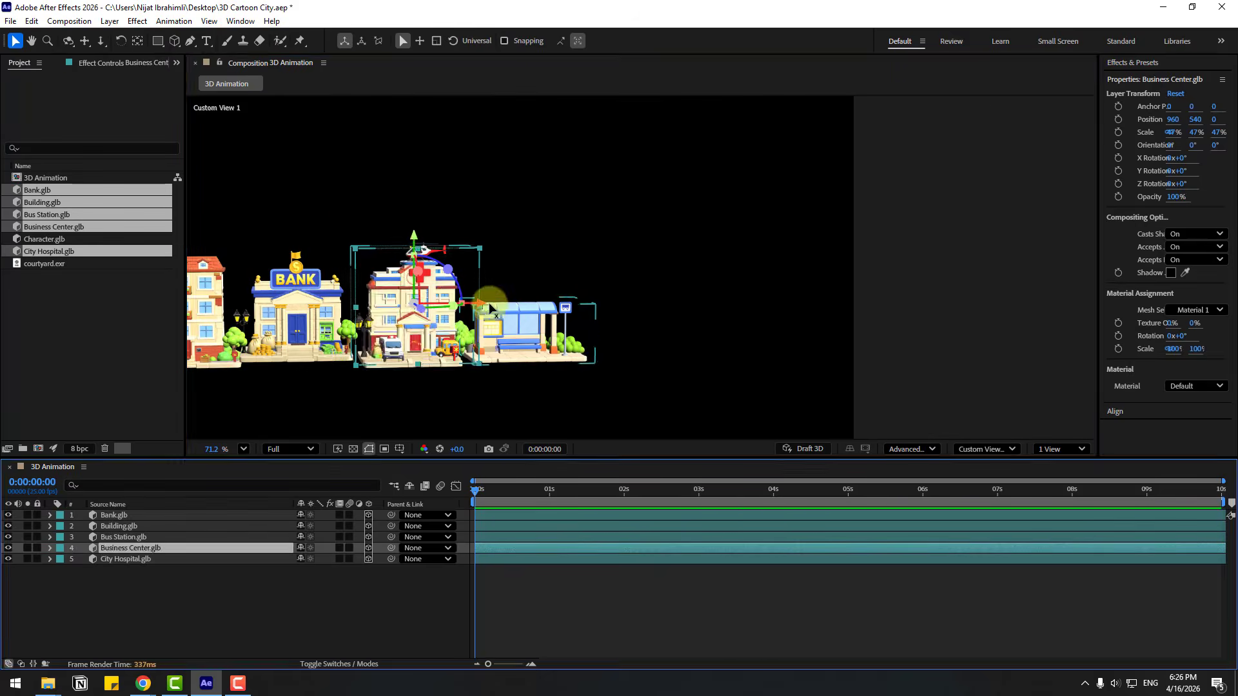
{"action": "left_click_drag", "start_coordinate": [492, 296], "coordinate": [619, 296]}
{"action": "left_click", "coordinate": [125, 559]}
{"action": "left_click_drag", "start_coordinate": [291, 257], "coordinate": [303, 257]}
{"action": "left_click_drag", "start_coordinate": [304, 258], "coordinate": [317, 258]}
{"action": "left_click", "coordinate": [126, 559]}
{"action": "left_click_drag", "start_coordinate": [789, 256], "coordinate": [751, 257]}
{"action": "left_click", "coordinate": [548, 313]}
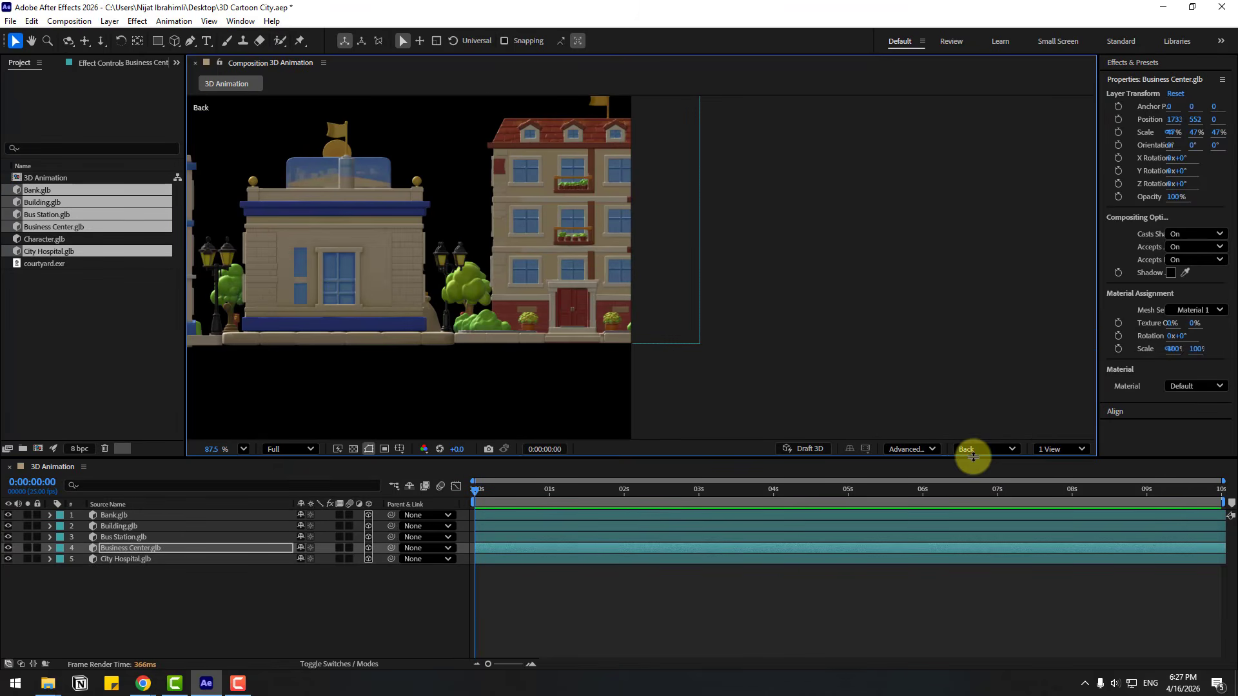
Return the view to Active Camera and create a two-node camera with the 35mm preset
{"action": "left_click", "coordinate": [973, 449]}
{"action": "left_click", "coordinate": [978, 196]}
{"action": "left_click", "coordinate": [195, 617]}
{"action": "right_click", "coordinate": [187, 618]}
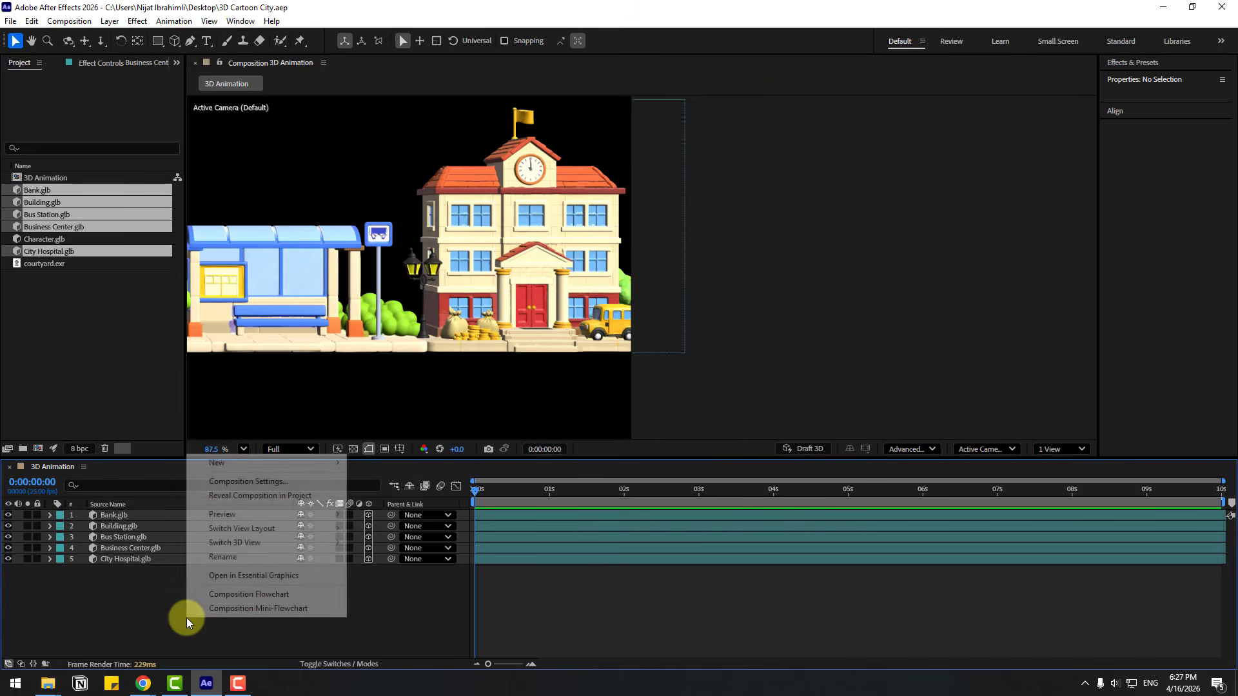
{"action": "mouse_move", "coordinate": [330, 462]}
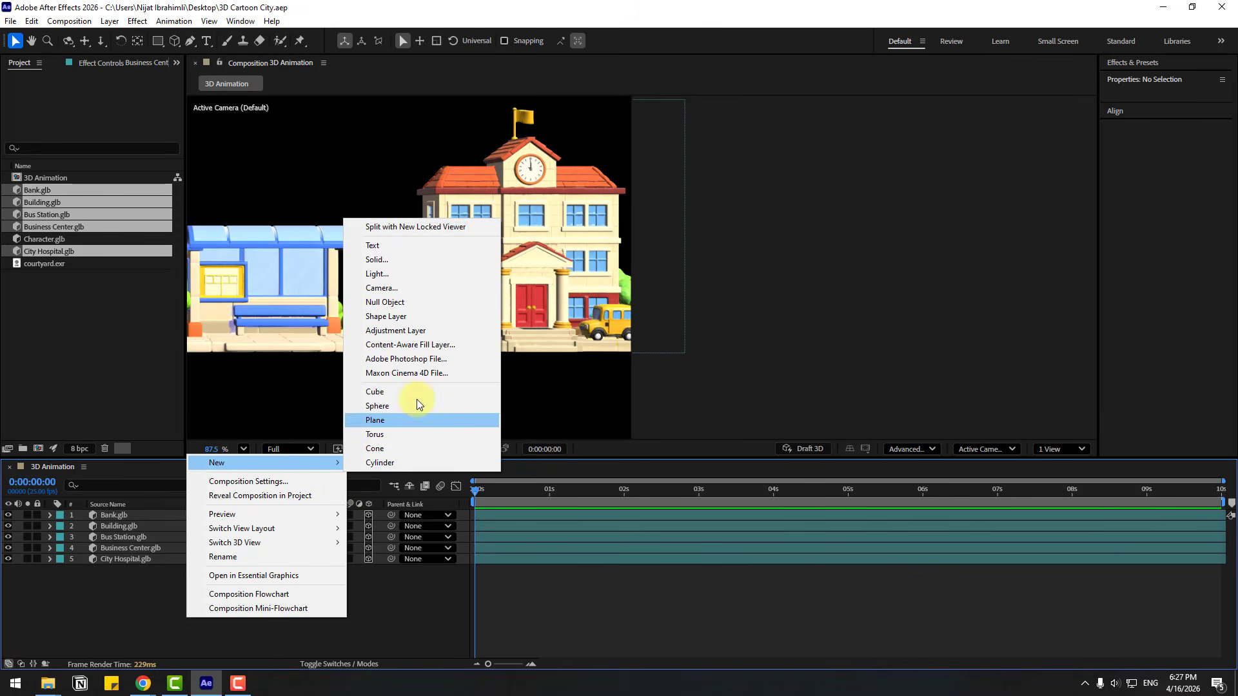
{"action": "left_click", "coordinate": [382, 287]}
{"action": "left_click", "coordinate": [643, 287]}
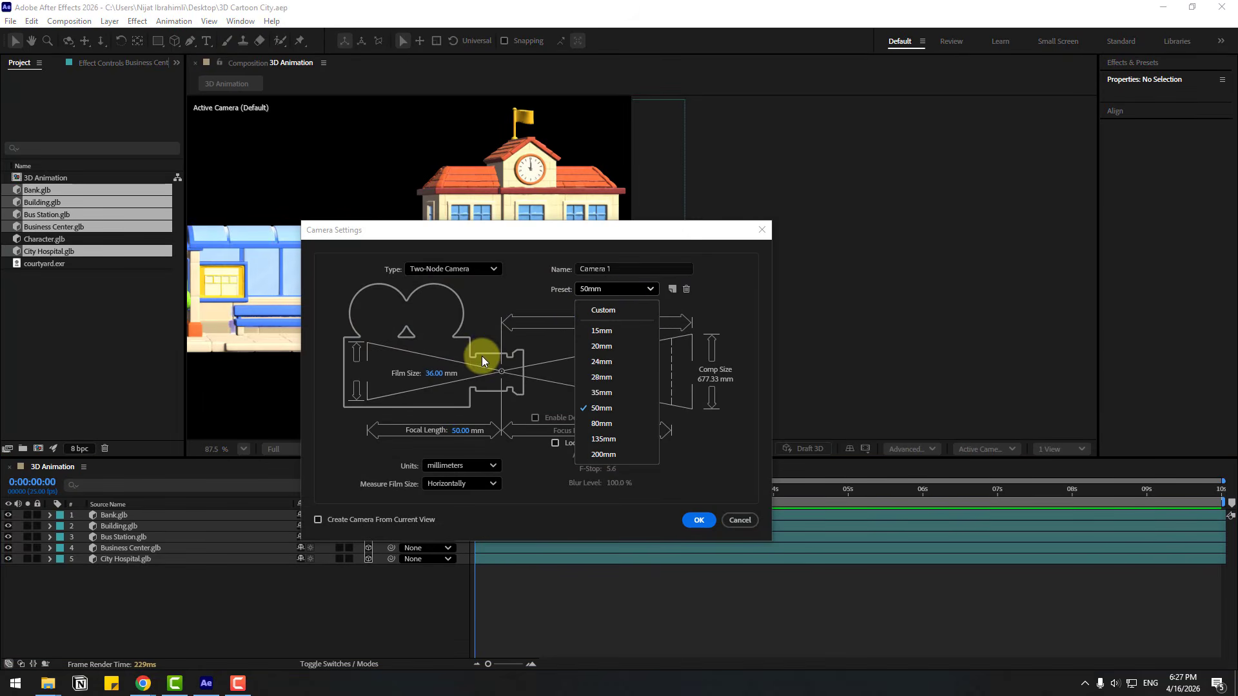
{"action": "left_click", "coordinate": [589, 395]}
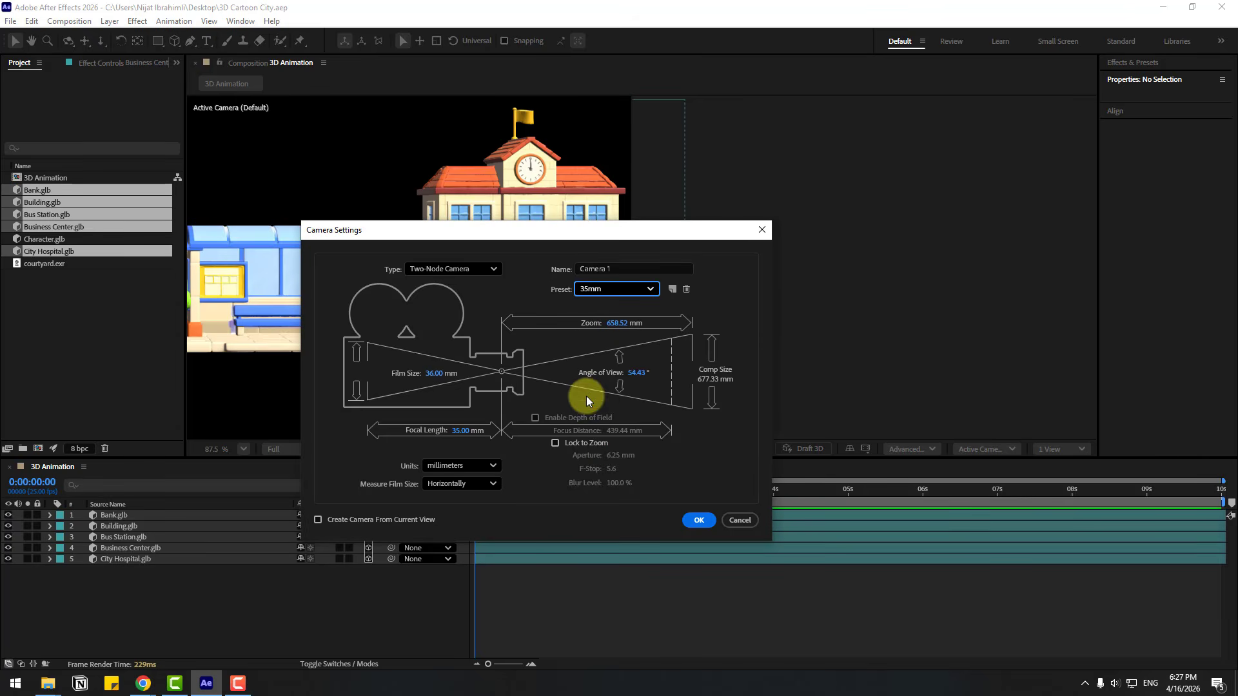
{"action": "left_click", "coordinate": [696, 521]}
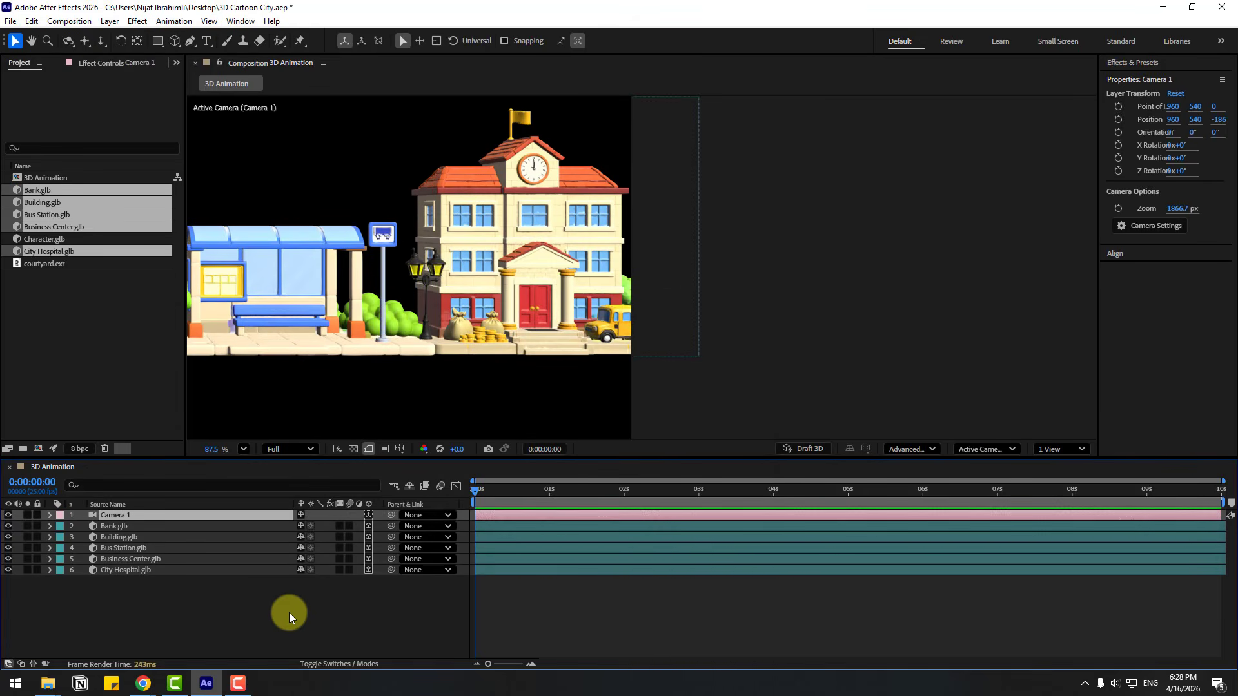
Create an orbit null for Camera 1 and centre the null's anchor point
{"action": "right_click", "coordinate": [117, 516]}
{"action": "mouse_move", "coordinate": [271, 403]}
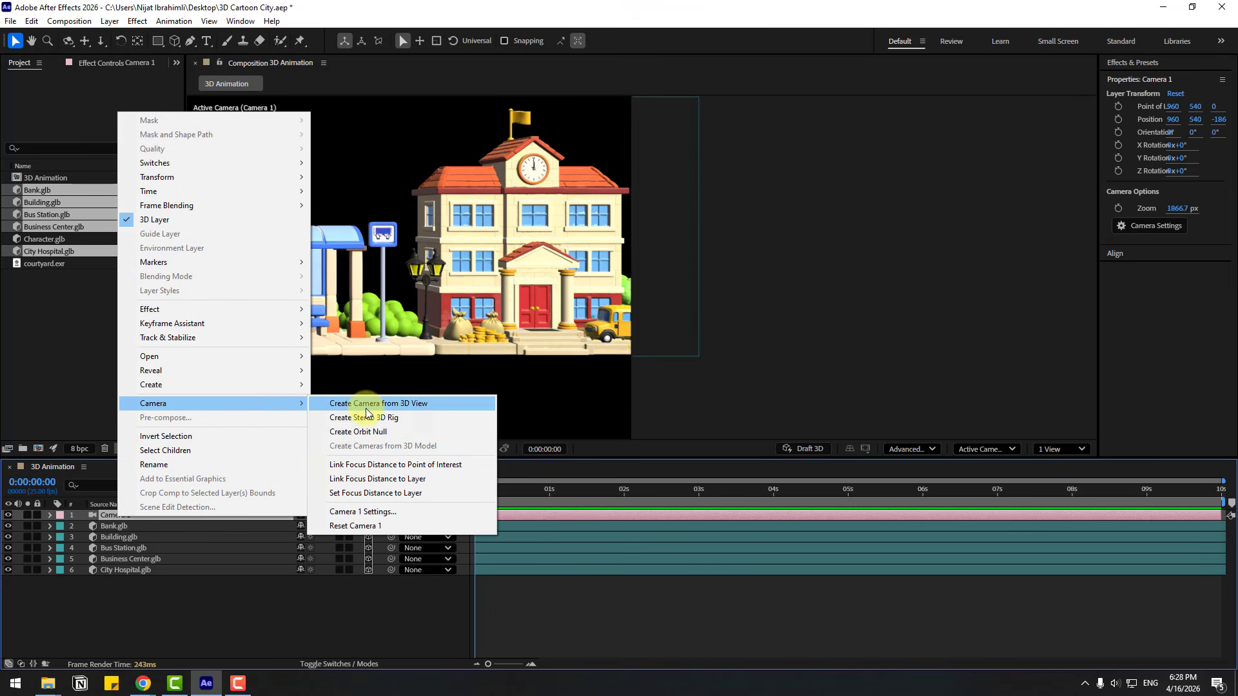
{"action": "left_click", "coordinate": [353, 431]}
{"action": "left_click_drag", "start_coordinate": [268, 366], "coordinate": [584, 363]}
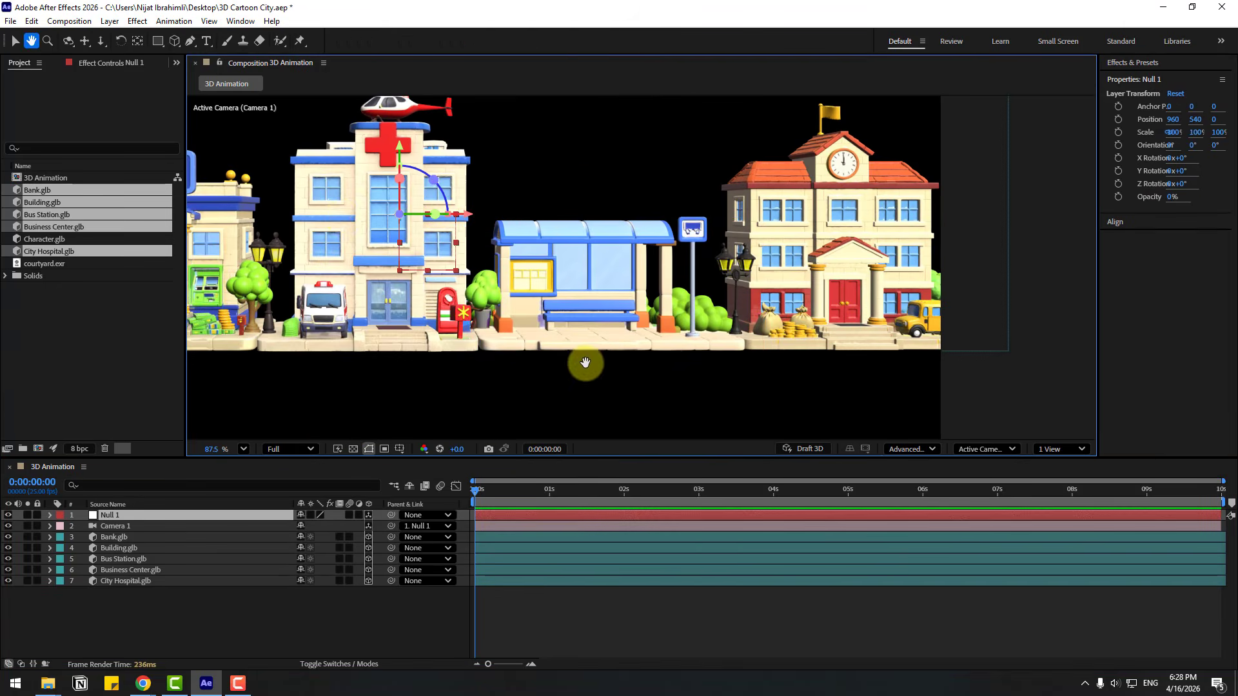
{"action": "key", "text": "v"}
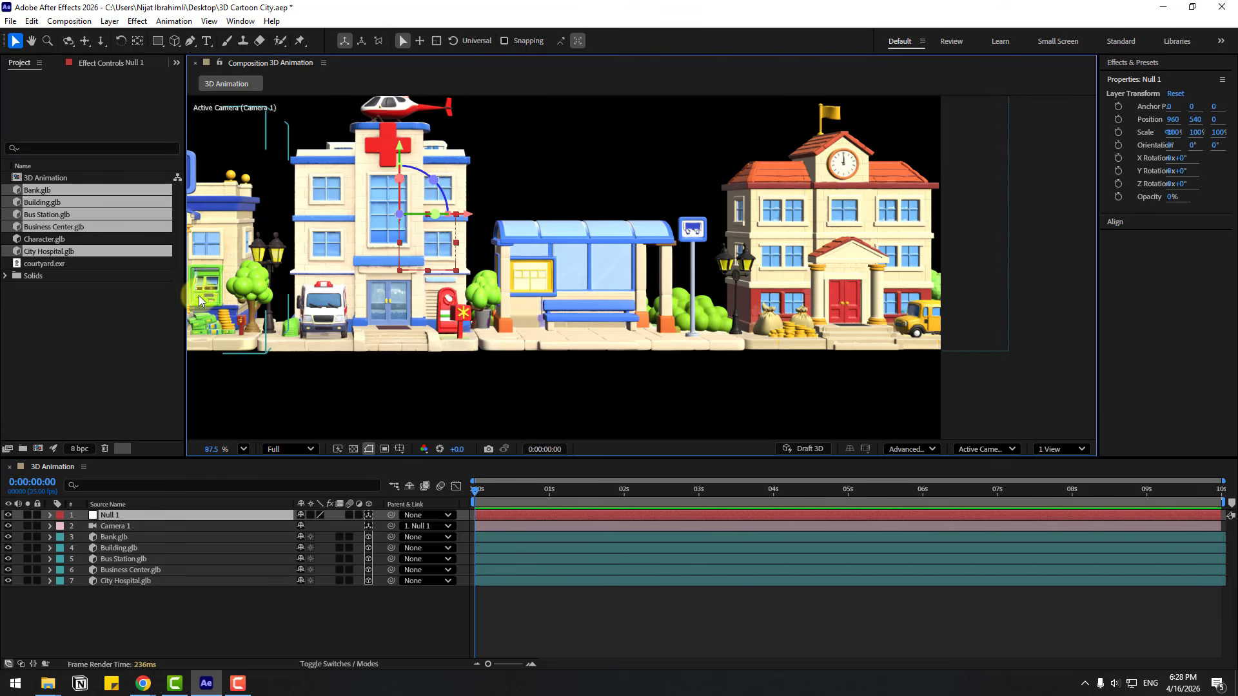
{"action": "left_click", "coordinate": [137, 40]}
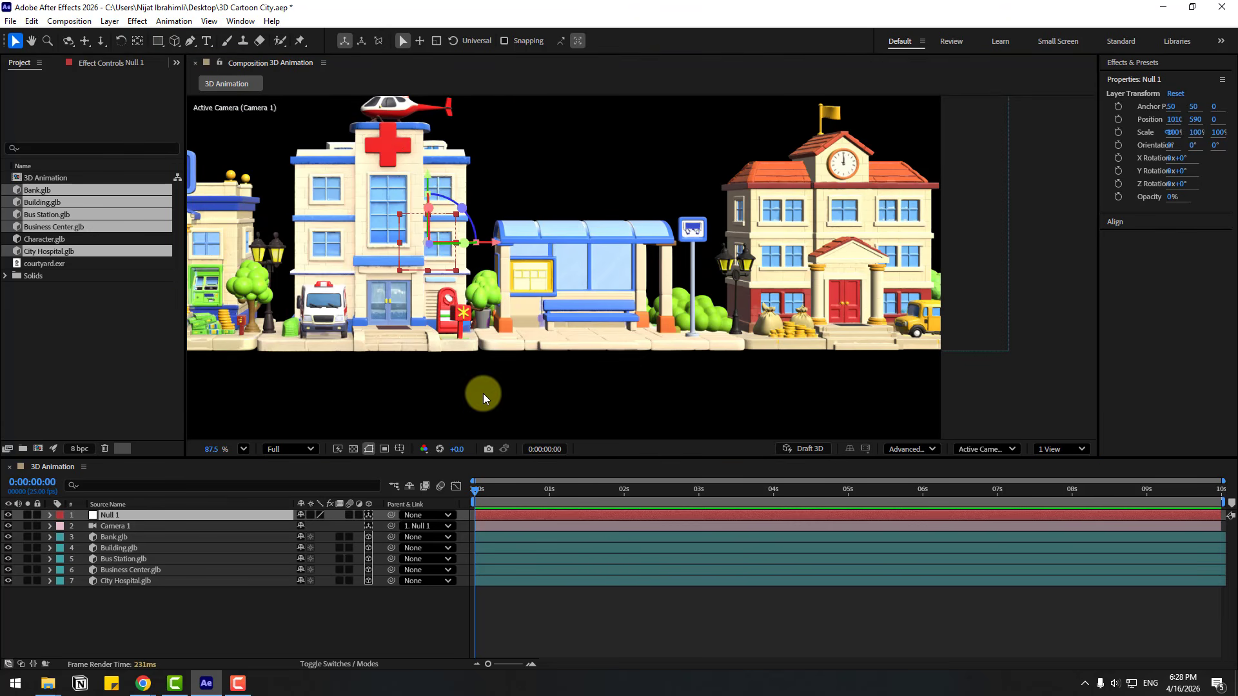
Fit the composition in the viewer and move the camera in close, centring the City Hospital between the Bank and Bus Station
{"action": "key", "text": "c"}
{"action": "left_click_drag", "start_coordinate": [497, 389], "coordinate": [606, 361]}
{"action": "scroll", "coordinate": [606, 361], "scroll_direction": "down", "scroll_amount": 3}
{"action": "left_click", "coordinate": [243, 449]}
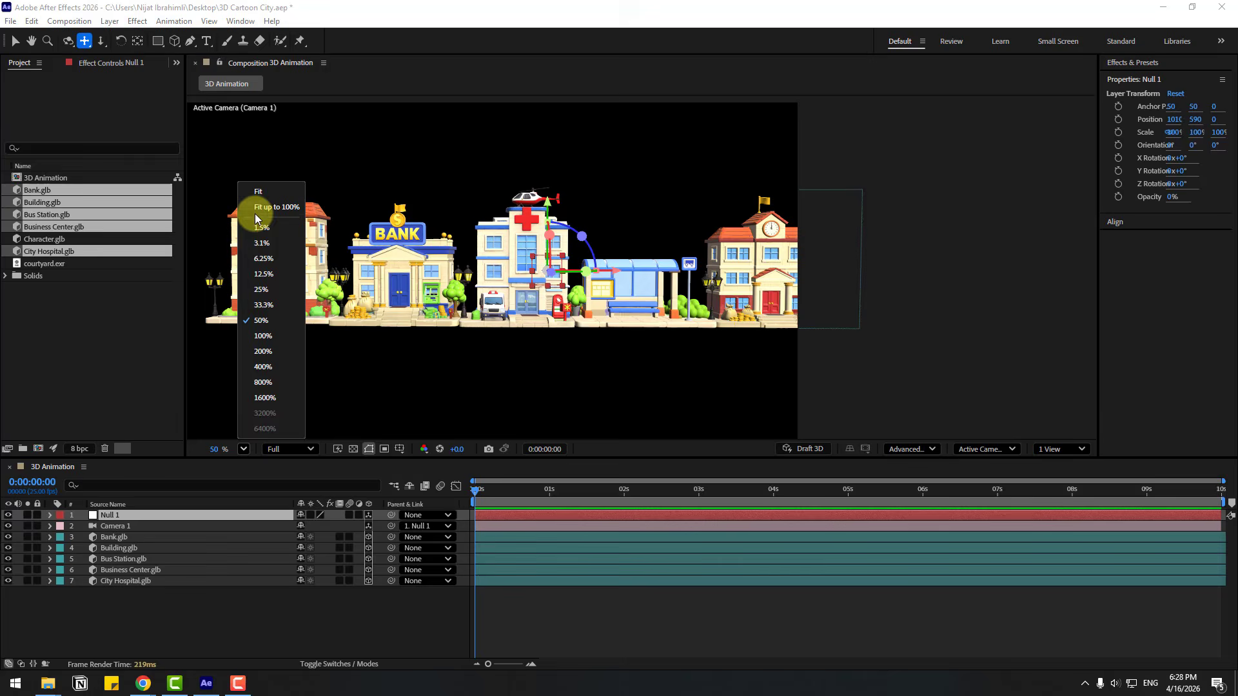
{"action": "left_click", "coordinate": [256, 215]}
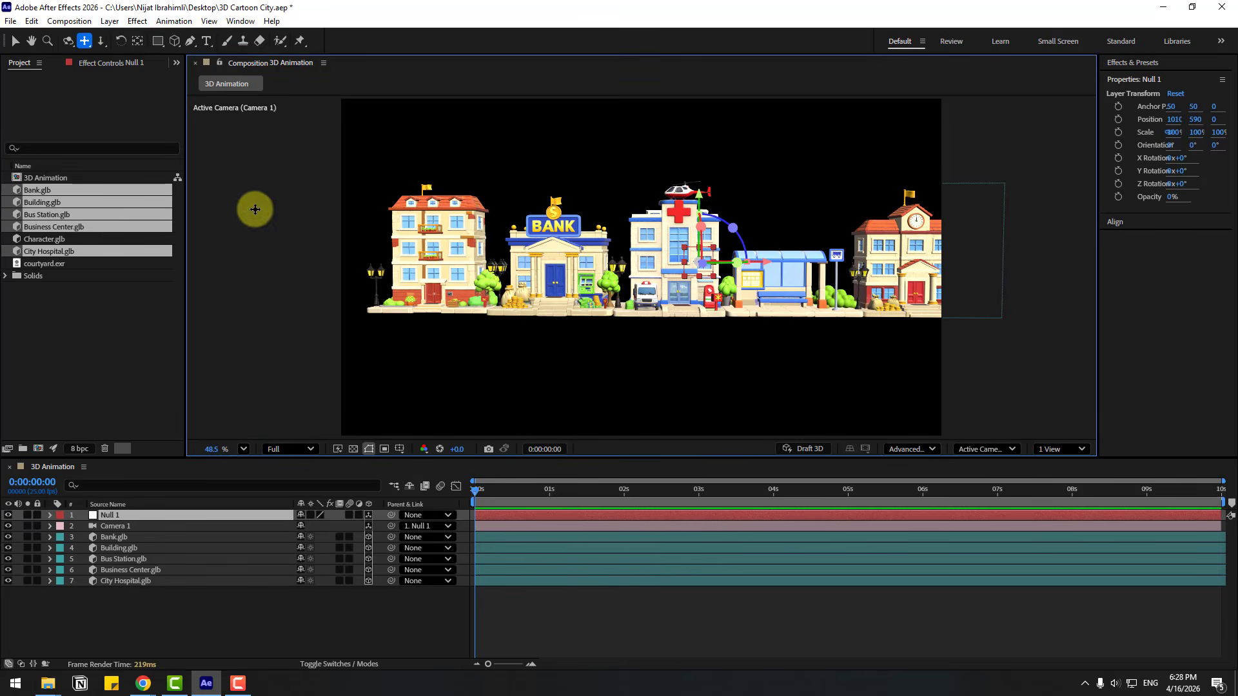
{"action": "key", "text": "c"}
{"action": "left_click_drag", "start_coordinate": [651, 325], "coordinate": [661, 319]}
{"action": "key", "text": "c"}
{"action": "key", "text": "c"}
{"action": "scroll", "coordinate": [662, 318], "scroll_direction": "up", "scroll_amount": 5}
{"action": "key", "text": "c"}
{"action": "scroll", "coordinate": [671, 255], "scroll_direction": "up", "scroll_amount": 5}
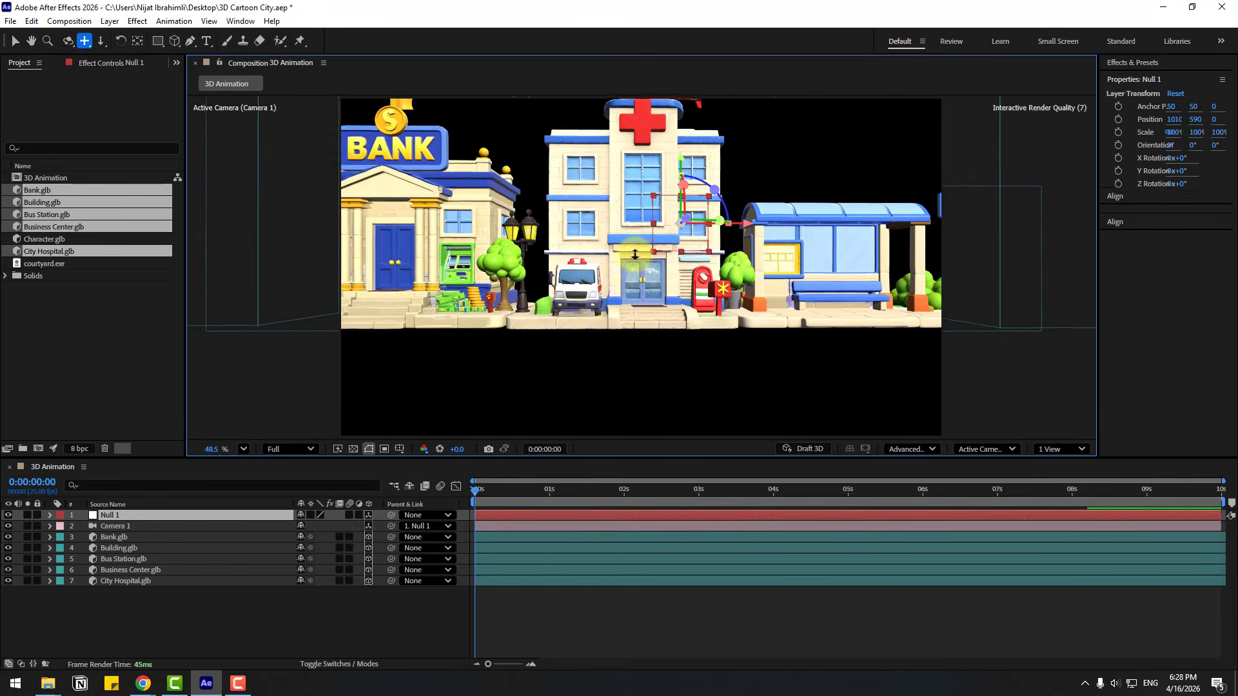
In the Top view, draw a plane mesh about 2260 by 807 px along the front of the building row as the ground
{"action": "left_click", "coordinate": [118, 601]}
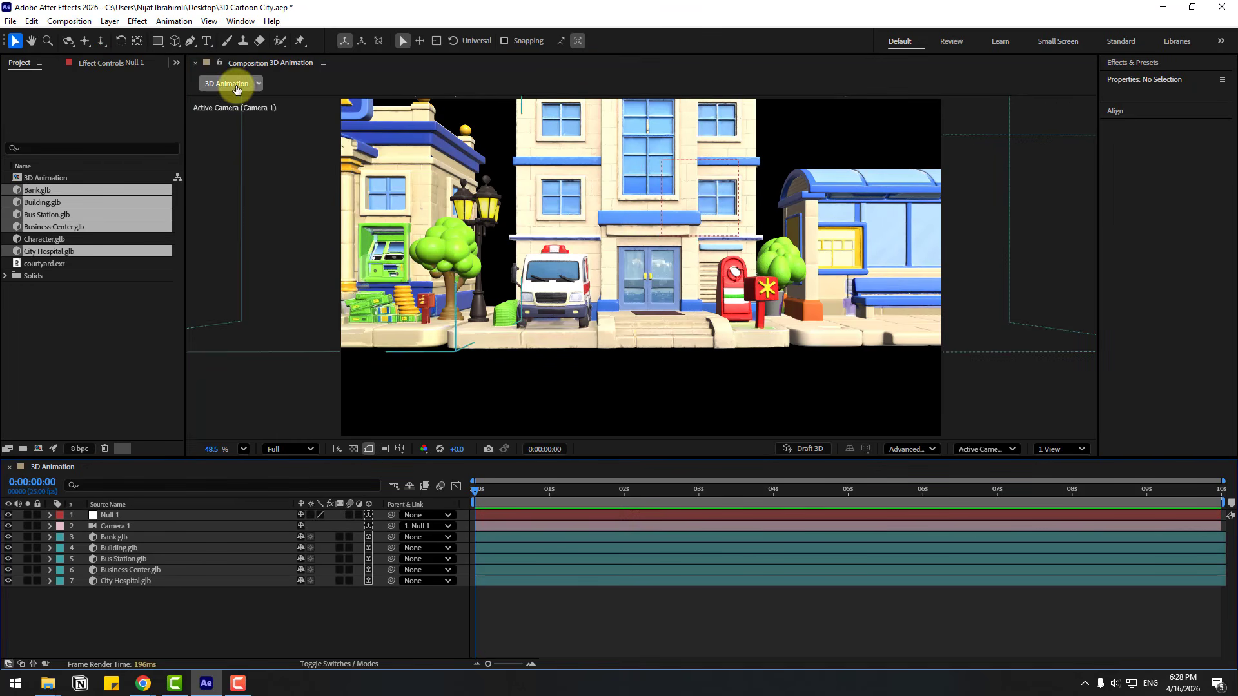
{"action": "left_click", "coordinate": [178, 42]}
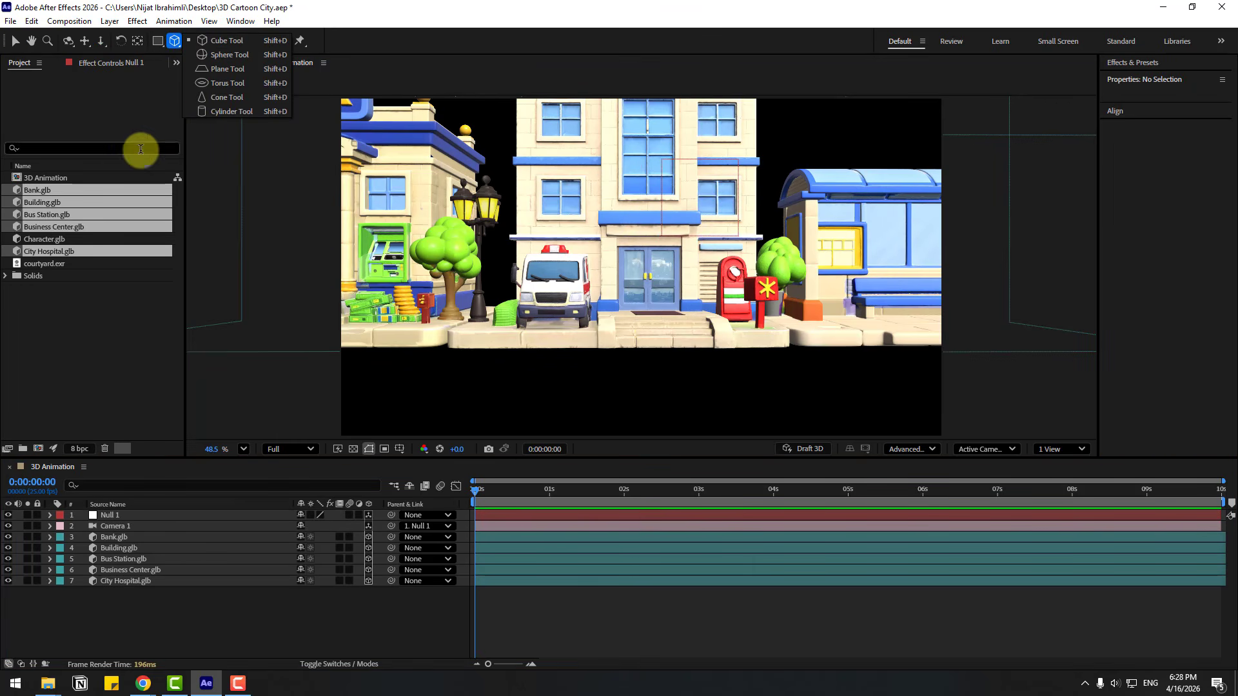
{"action": "left_click", "coordinate": [220, 70]}
{"action": "left_click", "coordinate": [983, 449]}
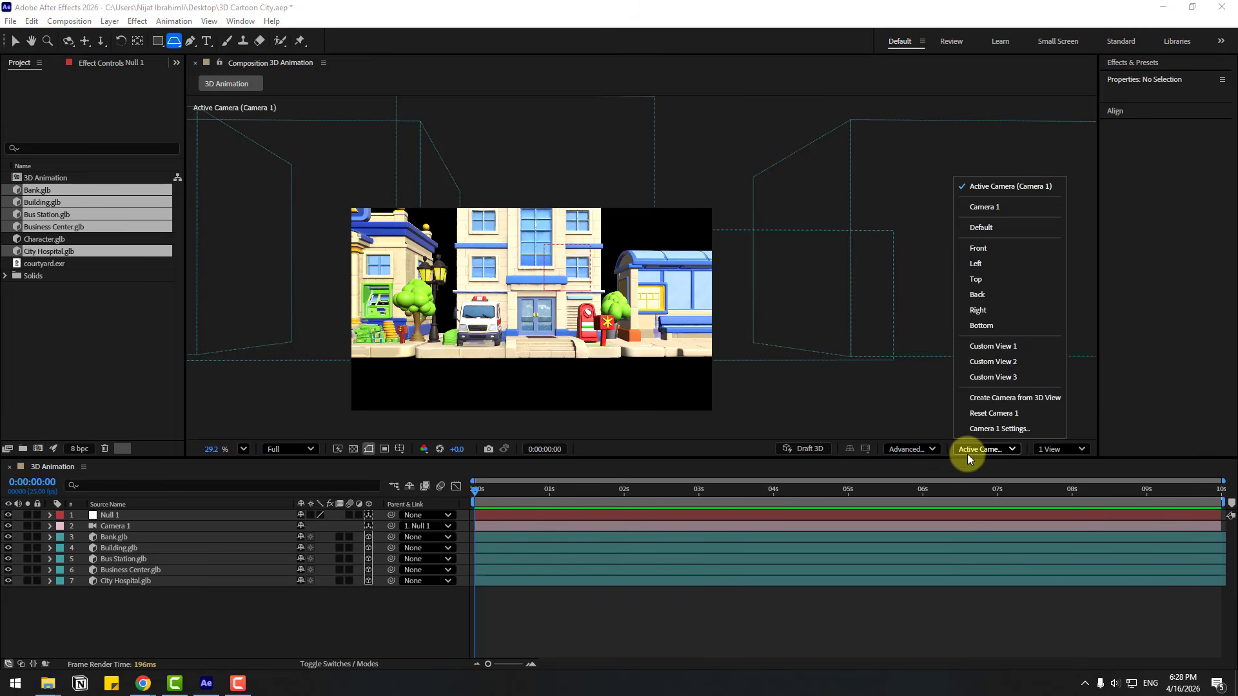
{"action": "left_click", "coordinate": [980, 281]}
{"action": "scroll", "coordinate": [608, 346], "scroll_direction": "down", "scroll_amount": 2}
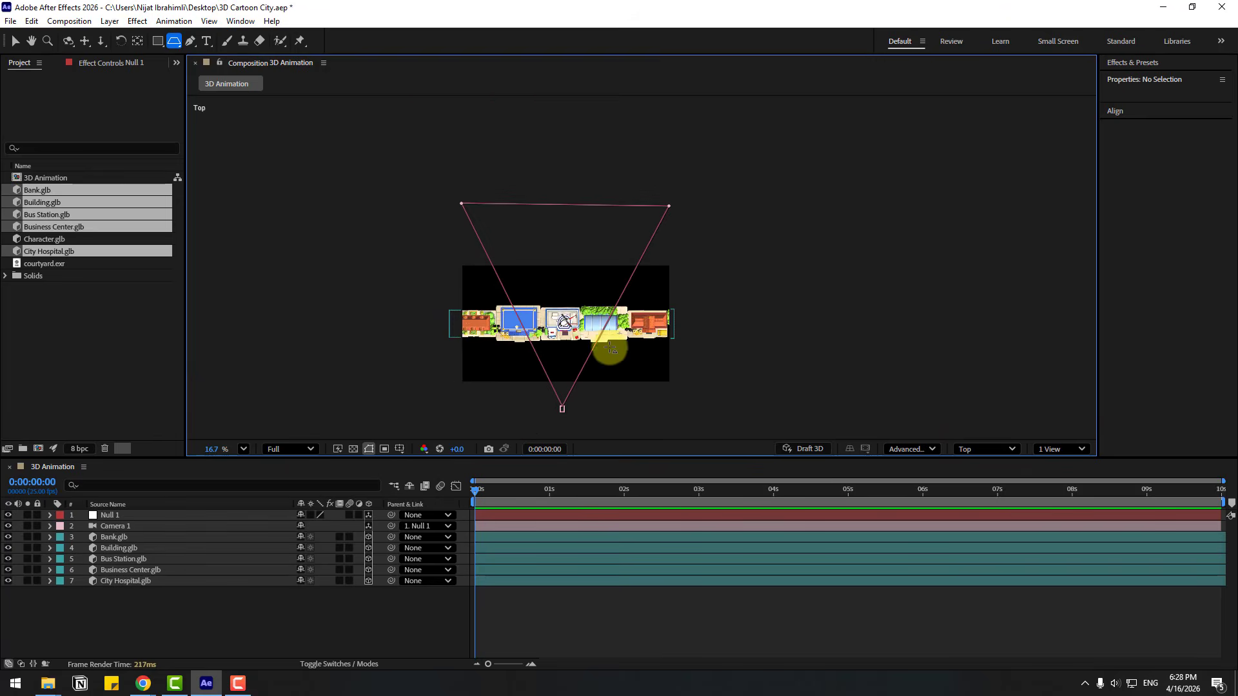
{"action": "scroll", "coordinate": [474, 300], "scroll_direction": "up", "scroll_amount": 1}
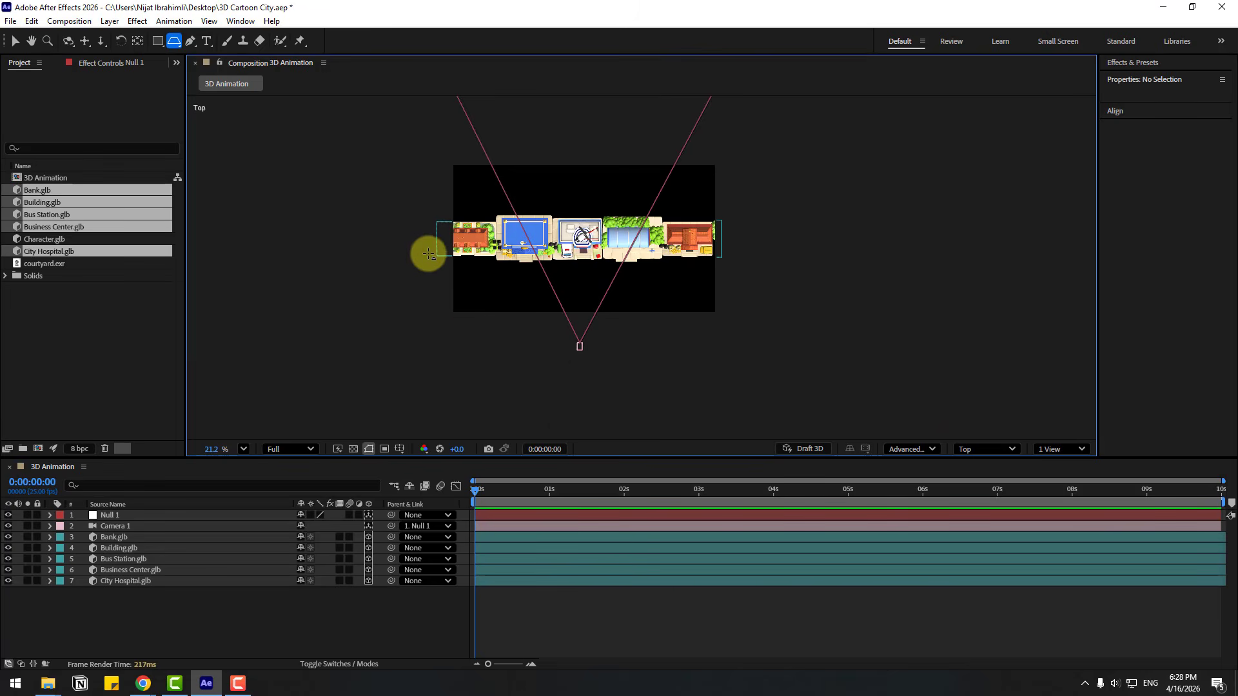
{"action": "left_click_drag", "start_coordinate": [428, 254], "coordinate": [737, 363]}
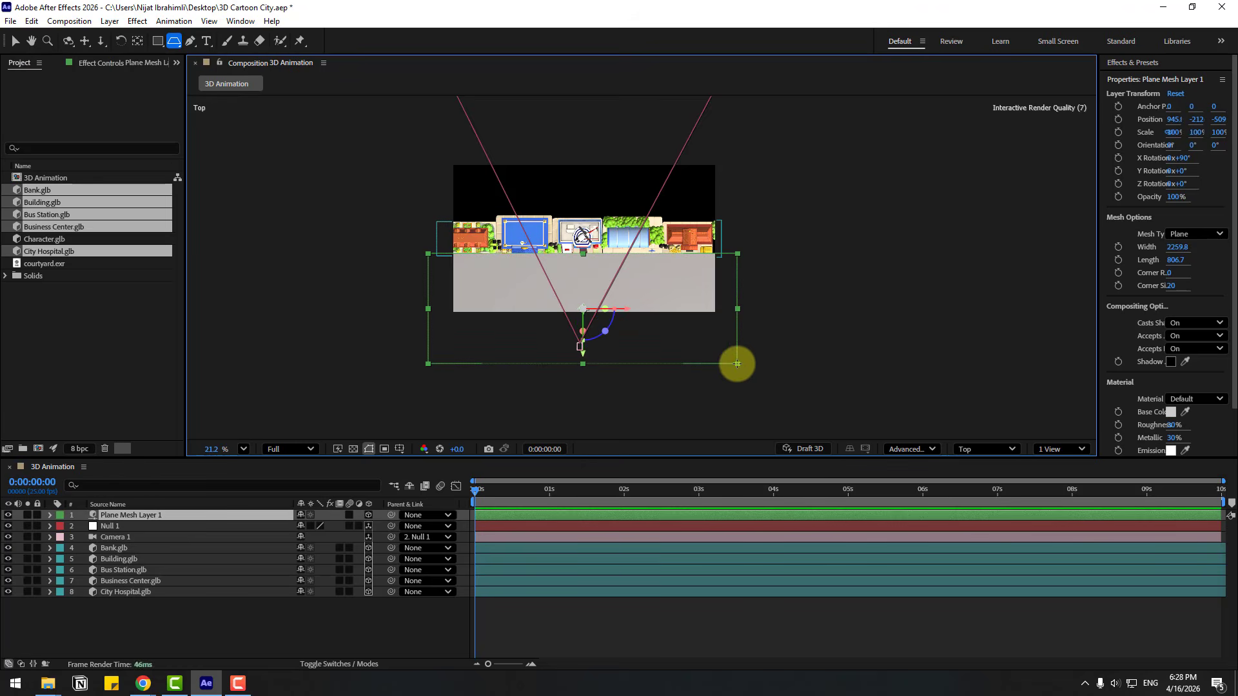
{"action": "left_click", "coordinate": [19, 44]}
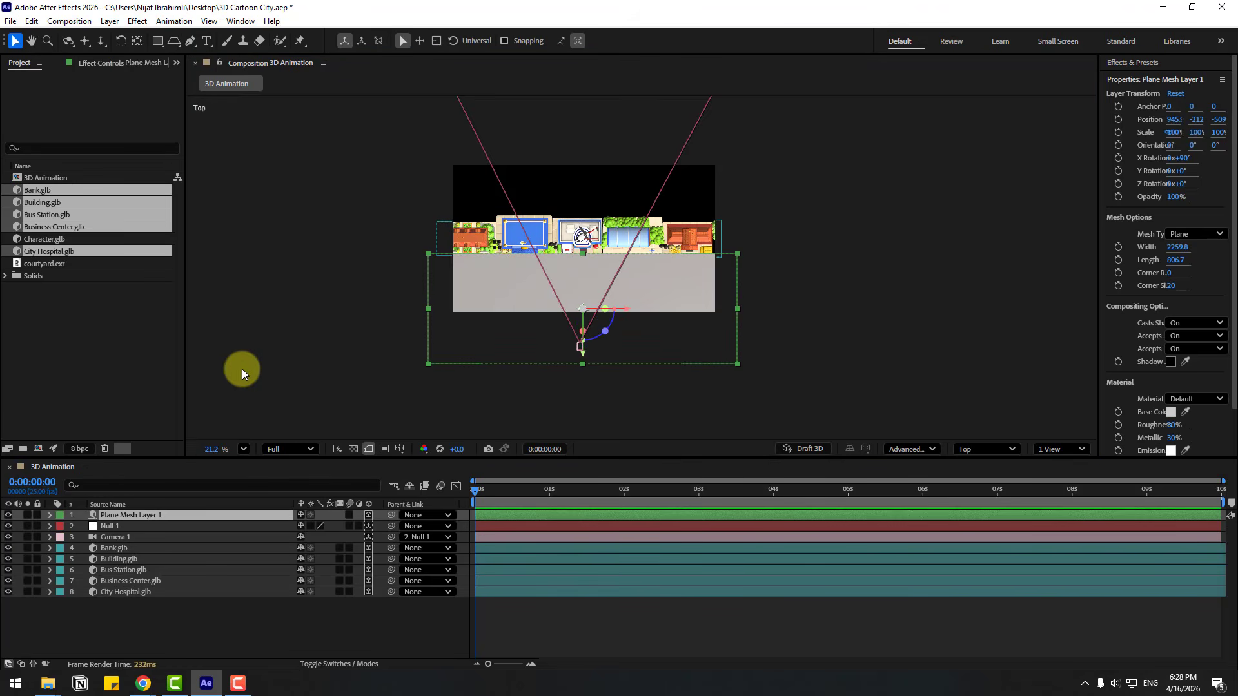
Return to the Active Camera view and set the plane mesh's Y position to about 768.9, level with the base of the buildings
{"action": "left_click", "coordinate": [966, 450]}
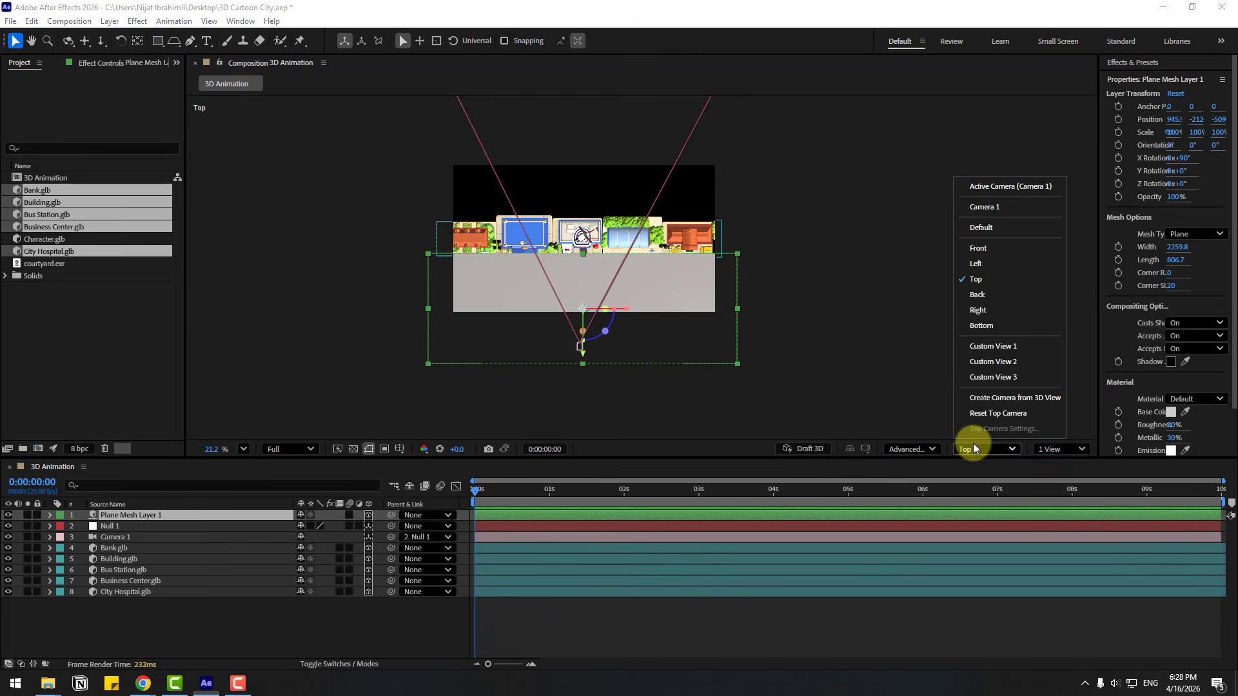
{"action": "left_click", "coordinate": [977, 295]}
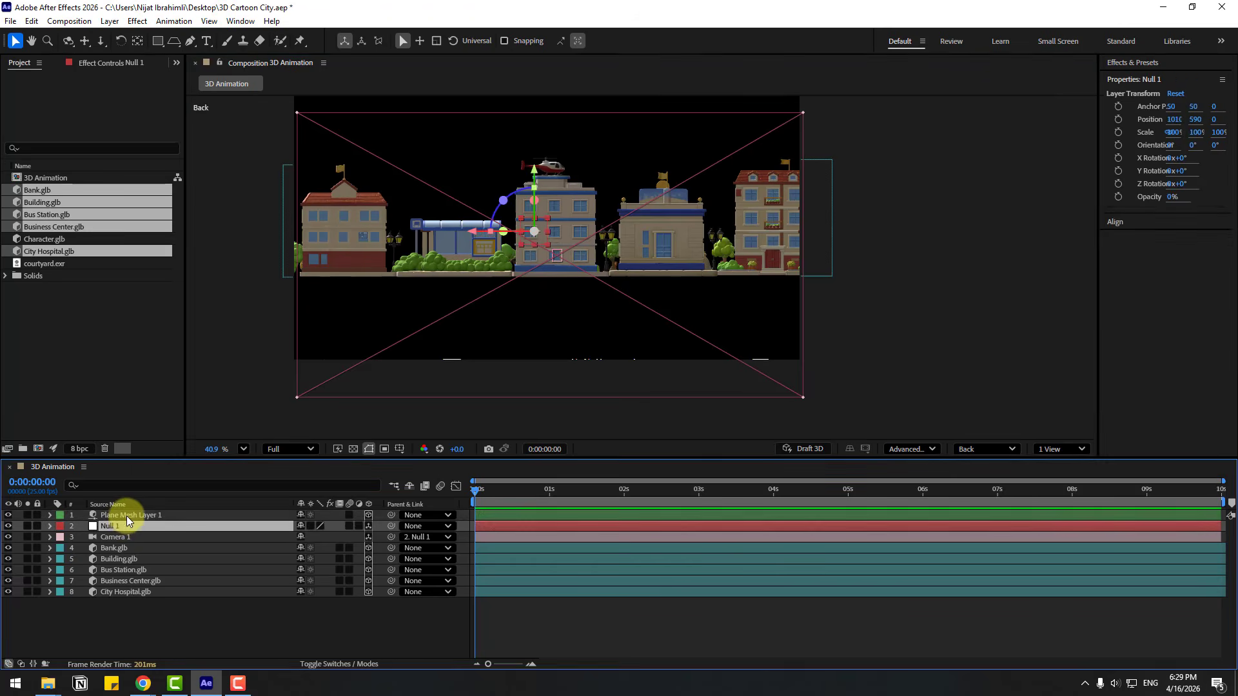
{"action": "left_click", "coordinate": [986, 449]}
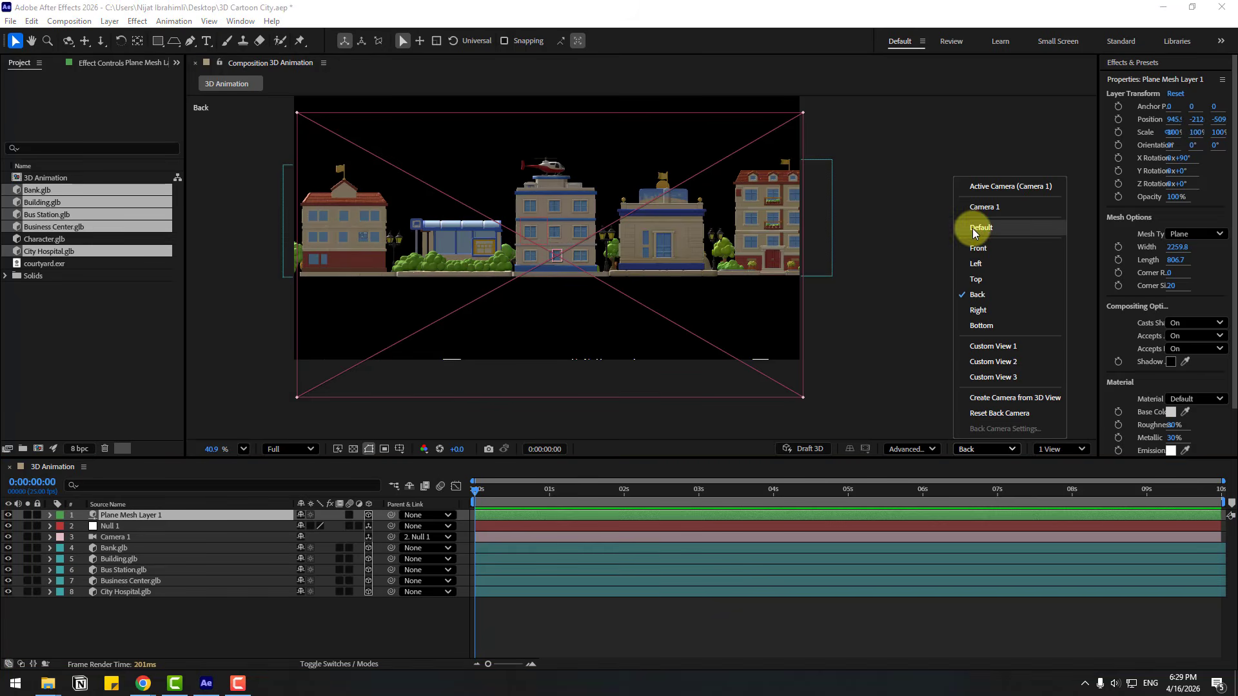
{"action": "left_click", "coordinate": [976, 186]}
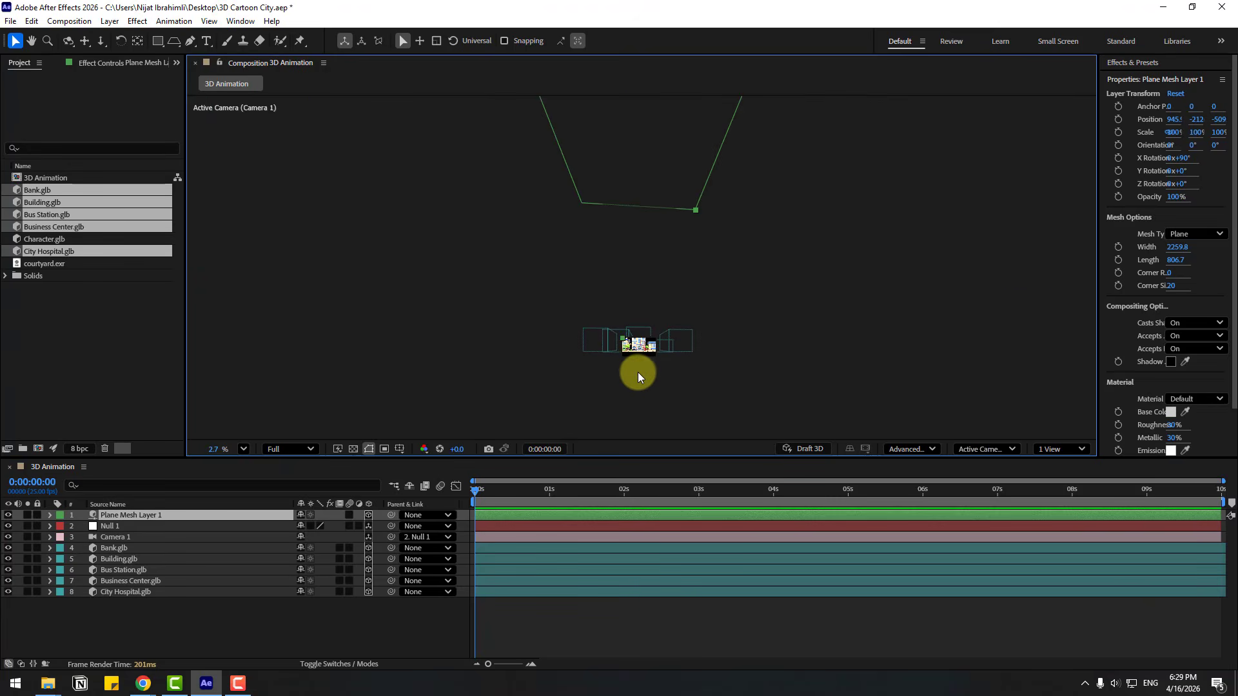
{"action": "key", "text": "p"}
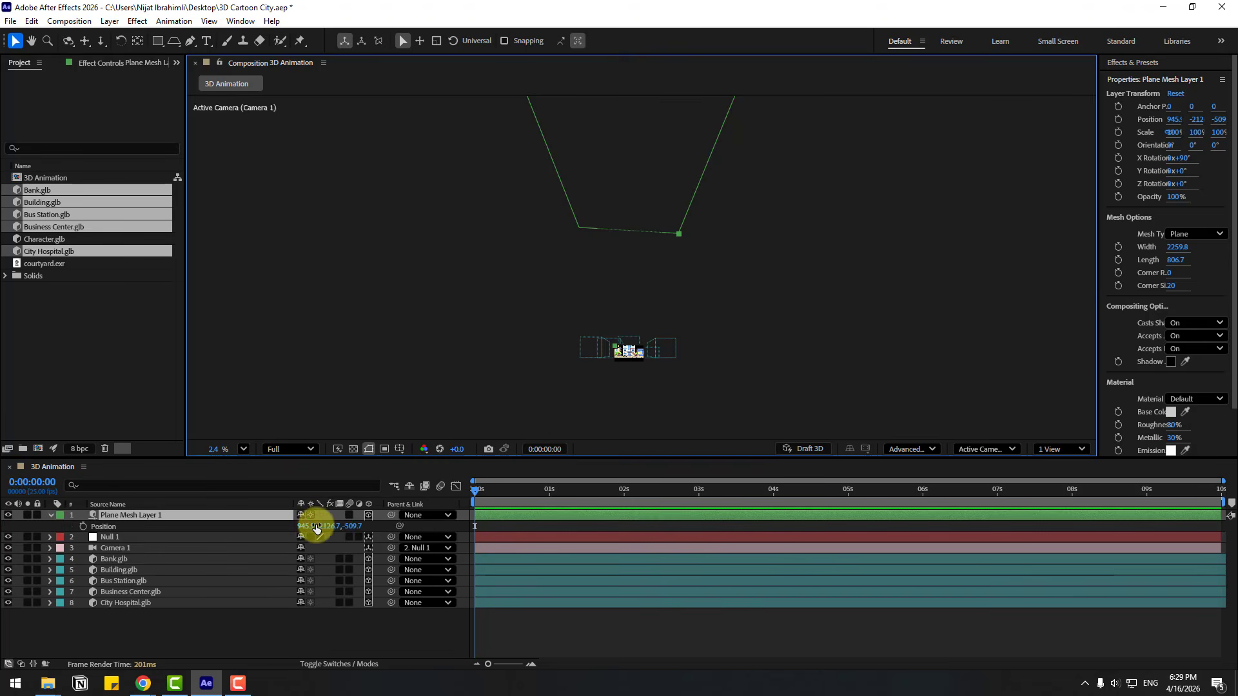
{"action": "left_click_drag", "start_coordinate": [316, 524], "coordinate": [530, 520]}
{"action": "scroll", "coordinate": [613, 358], "scroll_direction": "up", "scroll_amount": 6}
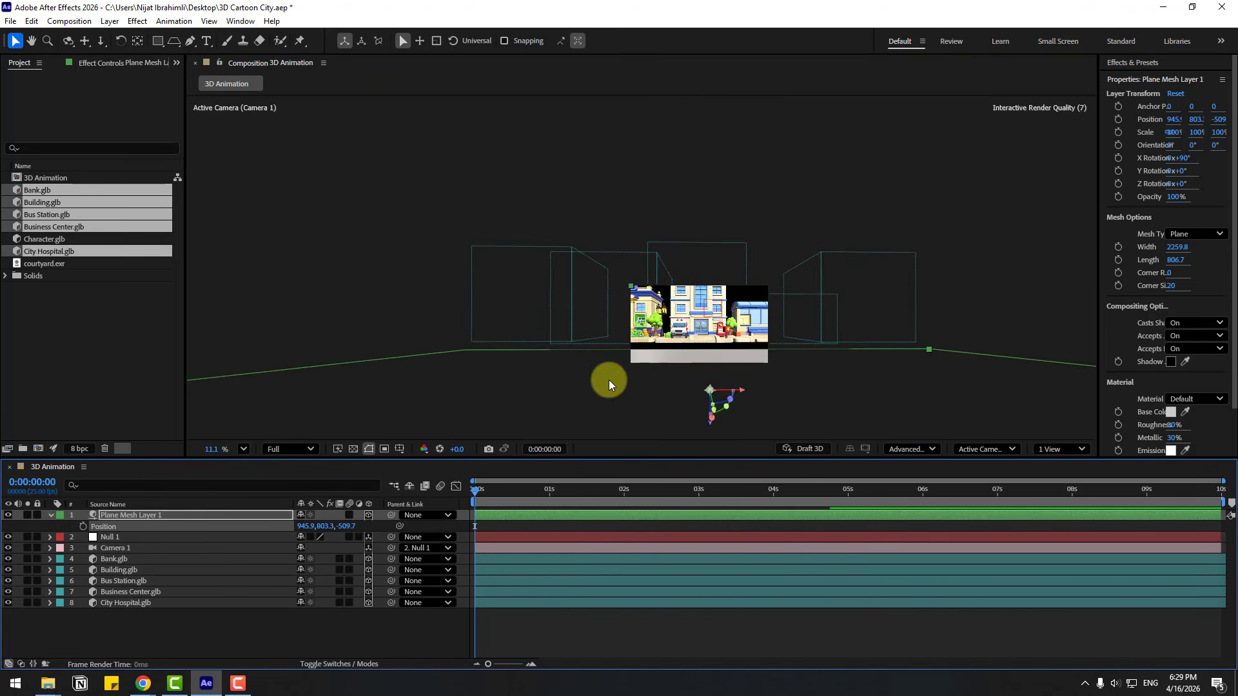
{"action": "scroll", "coordinate": [609, 385], "scroll_direction": "up", "scroll_amount": 5}
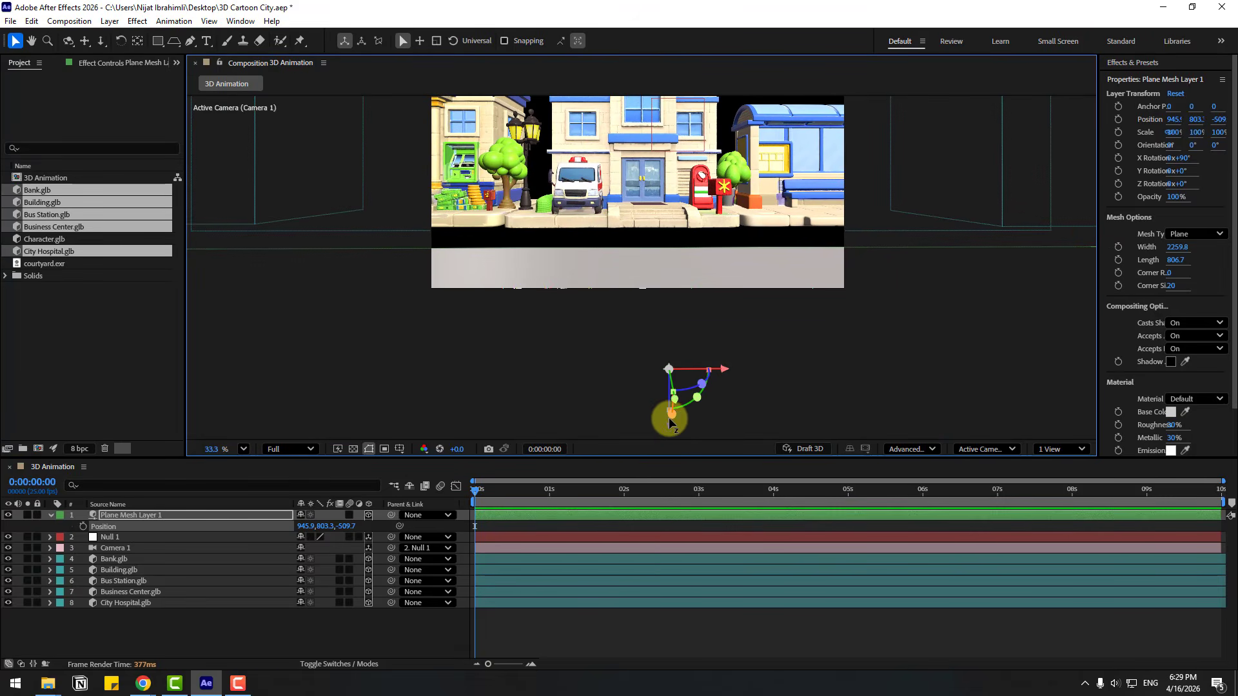
{"action": "left_click_drag", "start_coordinate": [671, 422], "coordinate": [673, 371]}
{"action": "left_click_drag", "start_coordinate": [516, 333], "coordinate": [507, 410]}
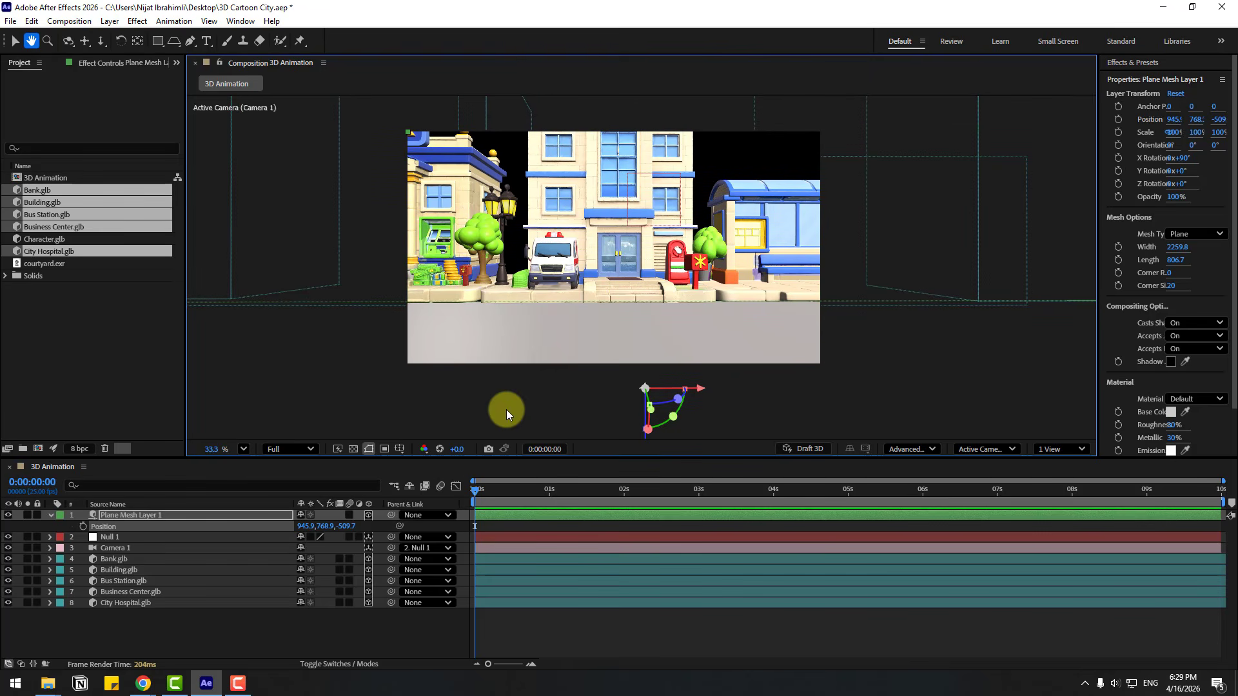
{"action": "left_click", "coordinate": [243, 450]}
{"action": "left_click", "coordinate": [266, 207]}
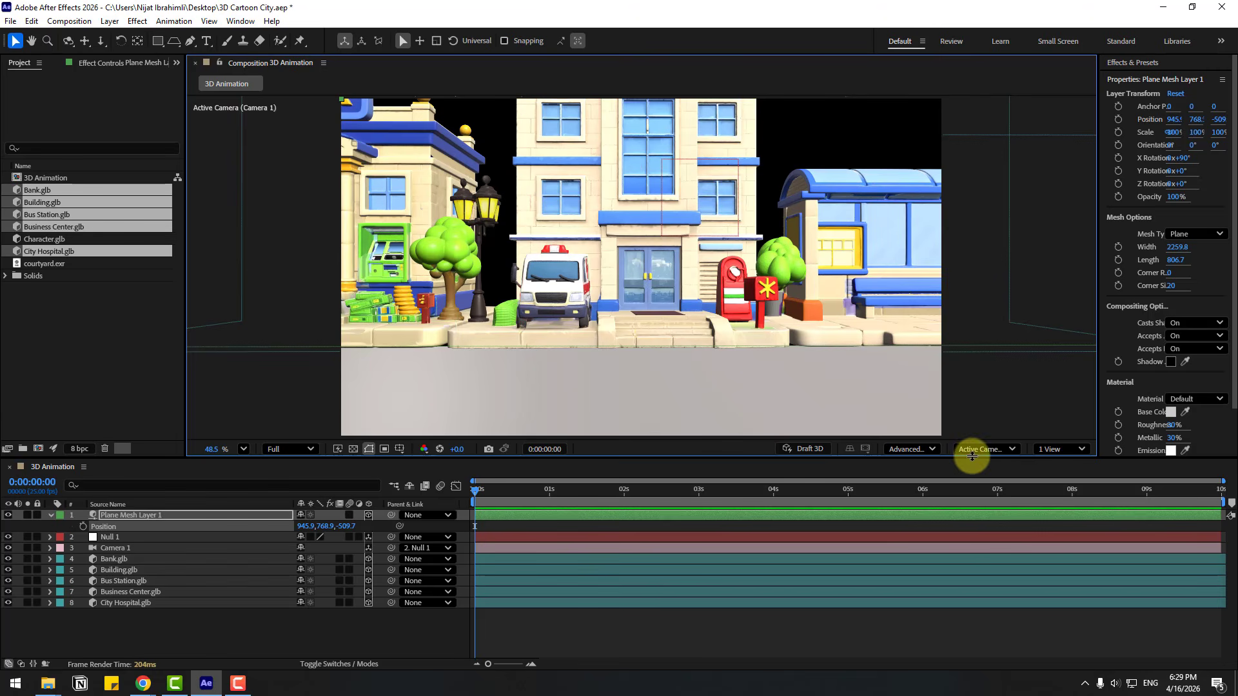
Inspect the ground plane and building row from an orbited Custom View 1, and return to the Active Camera view
{"action": "left_click", "coordinate": [974, 448]}
{"action": "left_click", "coordinate": [964, 346]}
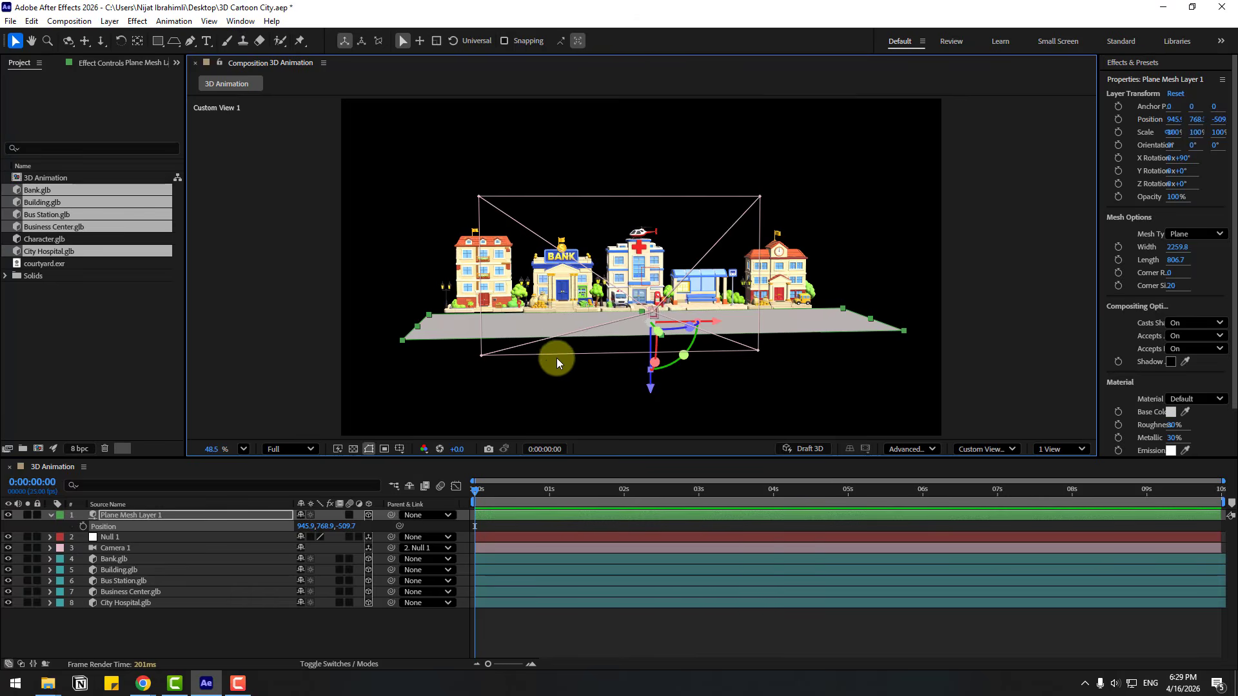
{"action": "key", "text": "c"}
{"action": "left_click_drag", "start_coordinate": [502, 330], "coordinate": [539, 341]}
{"action": "left_click_drag", "start_coordinate": [514, 337], "coordinate": [476, 374]}
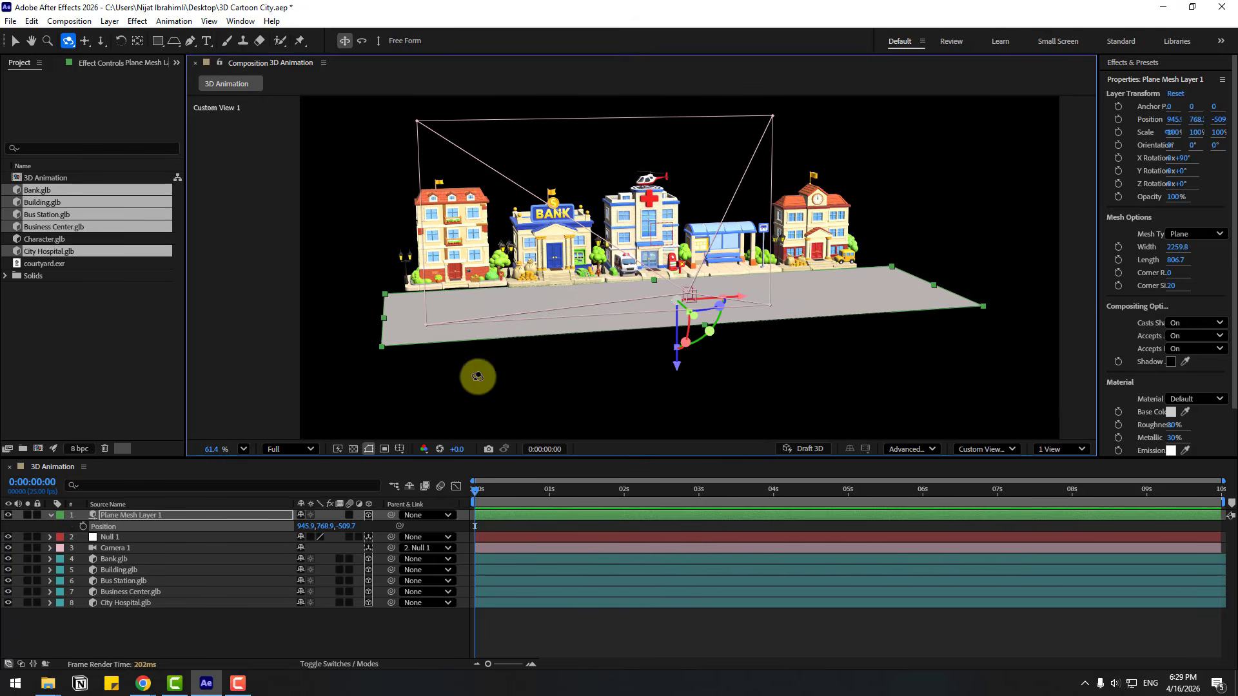
{"action": "left_click", "coordinate": [987, 449]}
{"action": "left_click", "coordinate": [972, 193]}
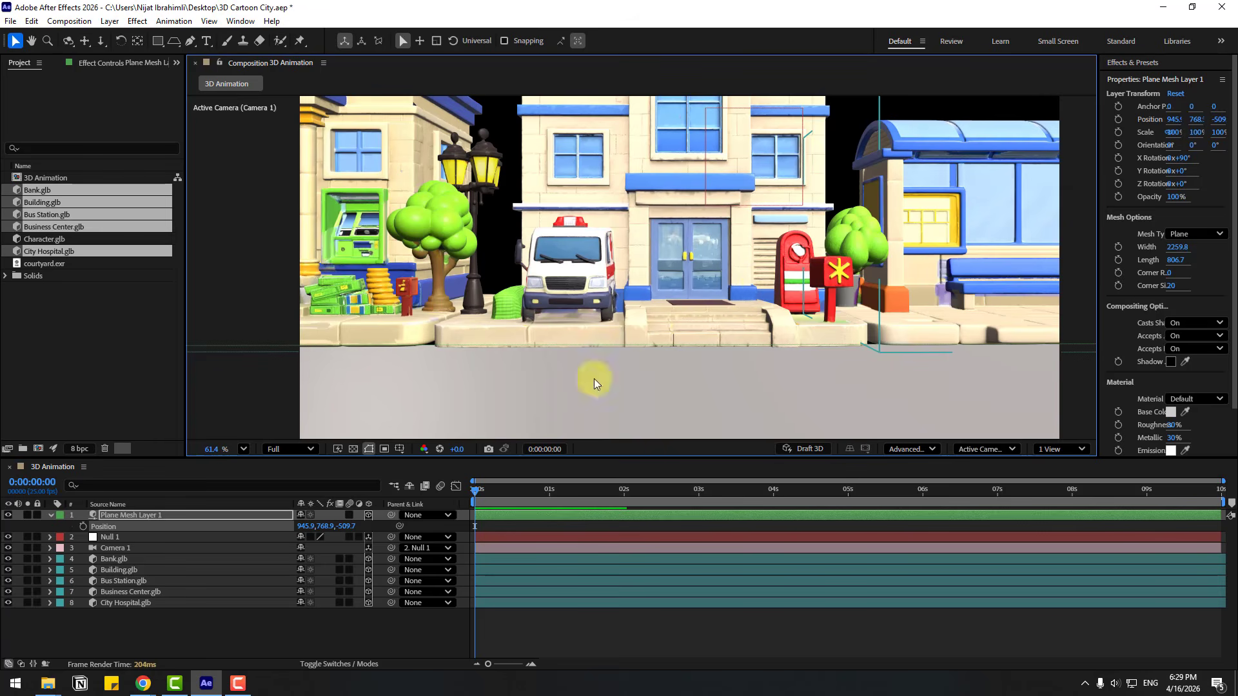
Create an Environment light with 110% intensity, Casts Shadows on and 100% shadow darkness
{"action": "left_click", "coordinate": [270, 622]}
{"action": "right_click", "coordinate": [161, 616]}
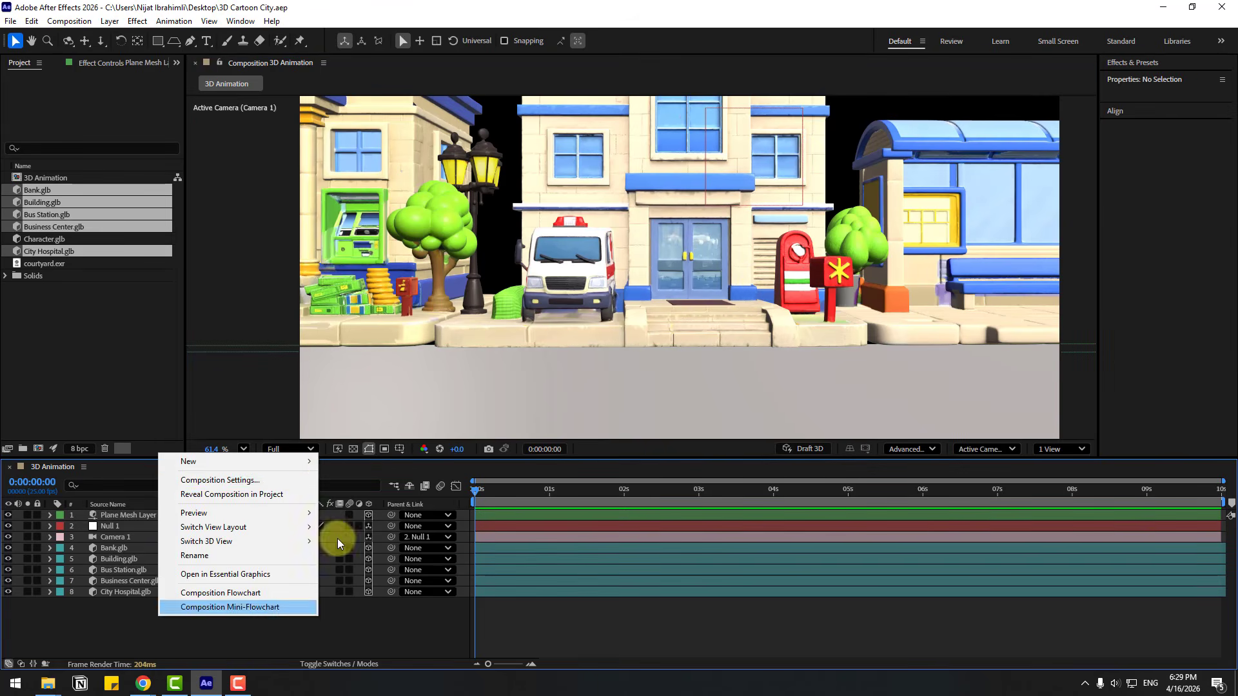
{"action": "mouse_move", "coordinate": [277, 461]}
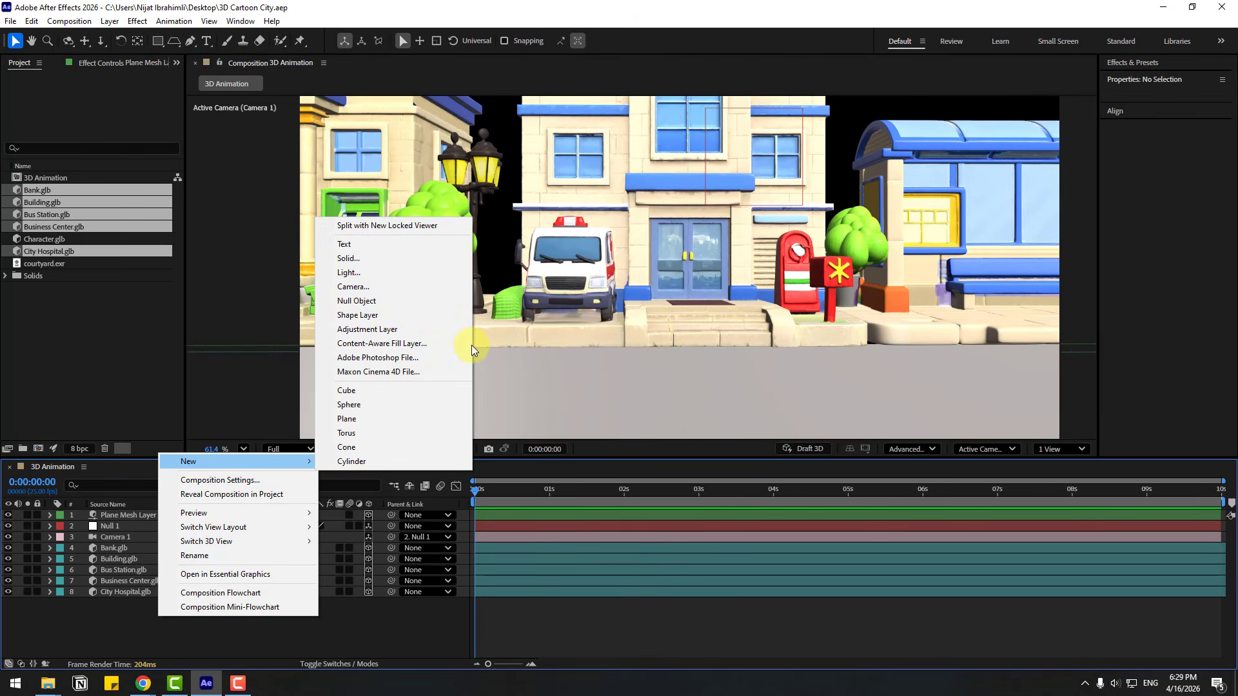
{"action": "left_click", "coordinate": [348, 274]}
{"action": "left_click", "coordinate": [837, 219]}
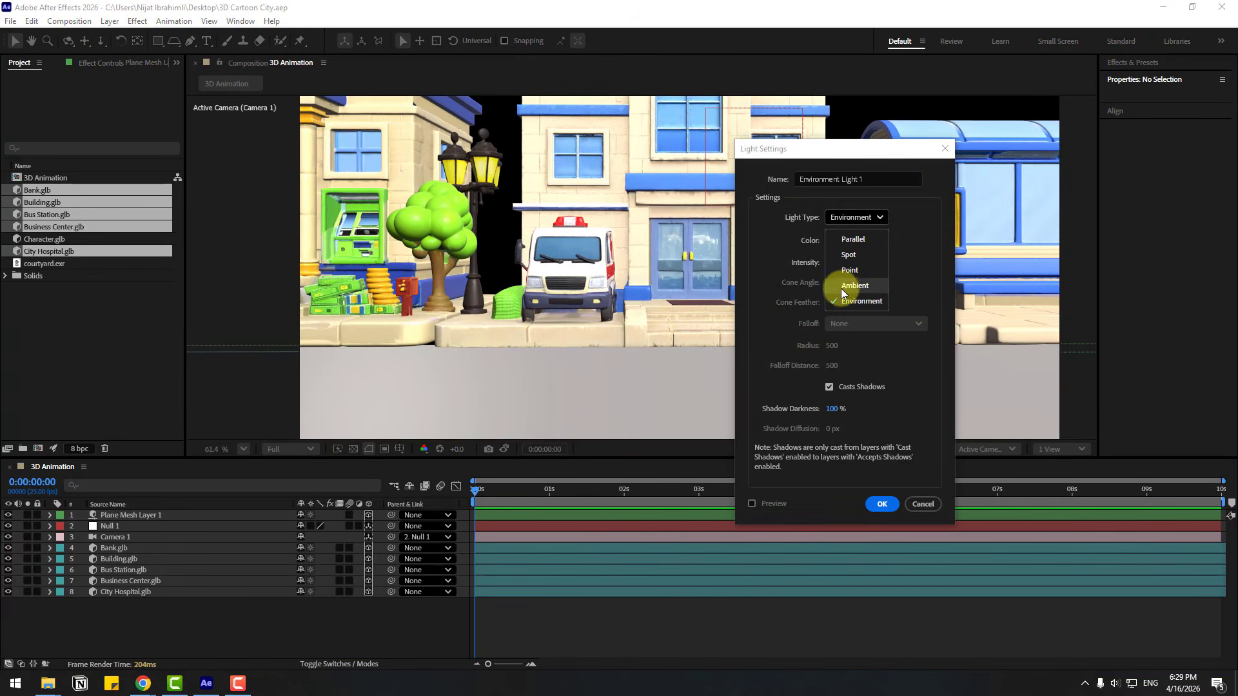
{"action": "left_click", "coordinate": [853, 302]}
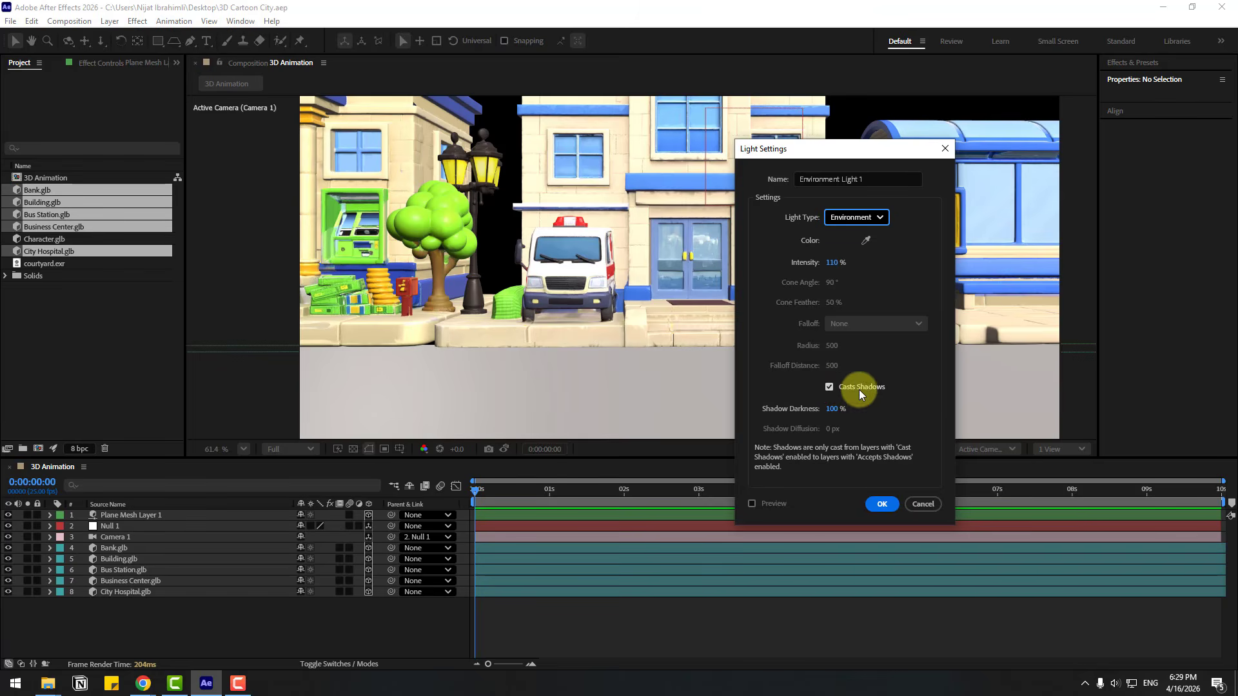
{"action": "left_click", "coordinate": [881, 503]}
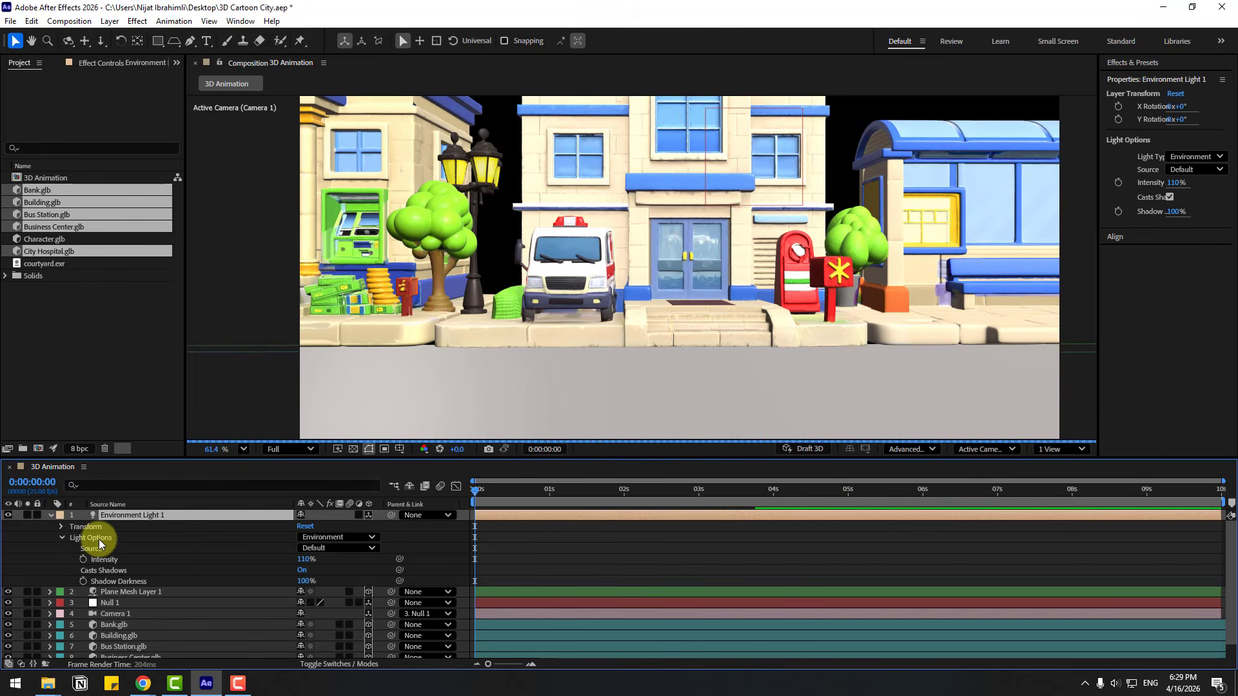
Add courtyard.exr above the environment light, hide its layer and choose it as the light's source
{"action": "left_click", "coordinate": [70, 329]}
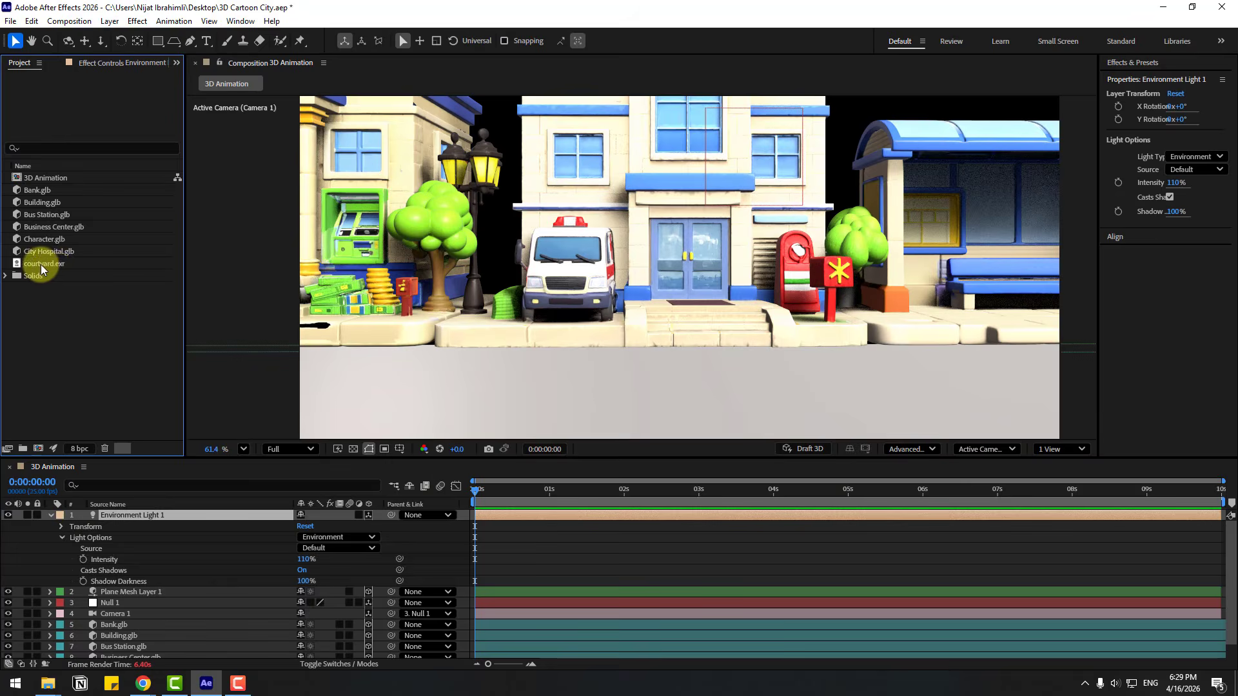
{"action": "left_click", "coordinate": [49, 265]}
{"action": "left_click_drag", "start_coordinate": [46, 267], "coordinate": [114, 512]}
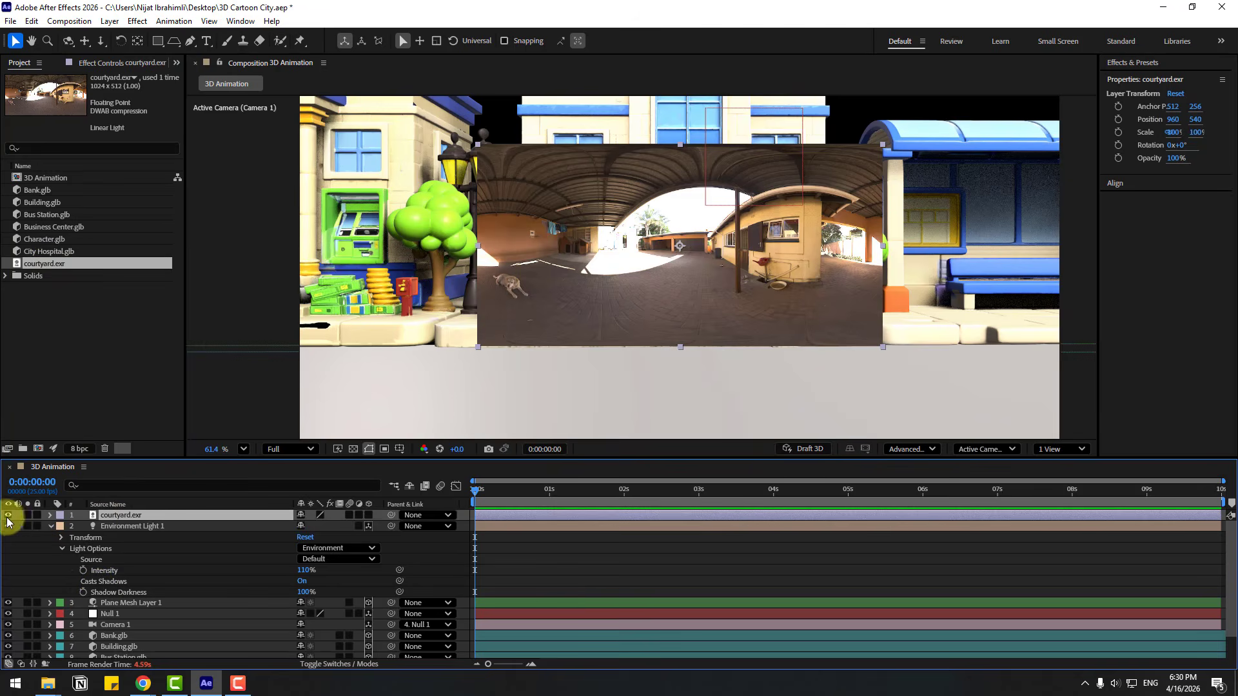
{"action": "left_click", "coordinate": [7, 518]}
{"action": "left_click", "coordinate": [131, 528]}
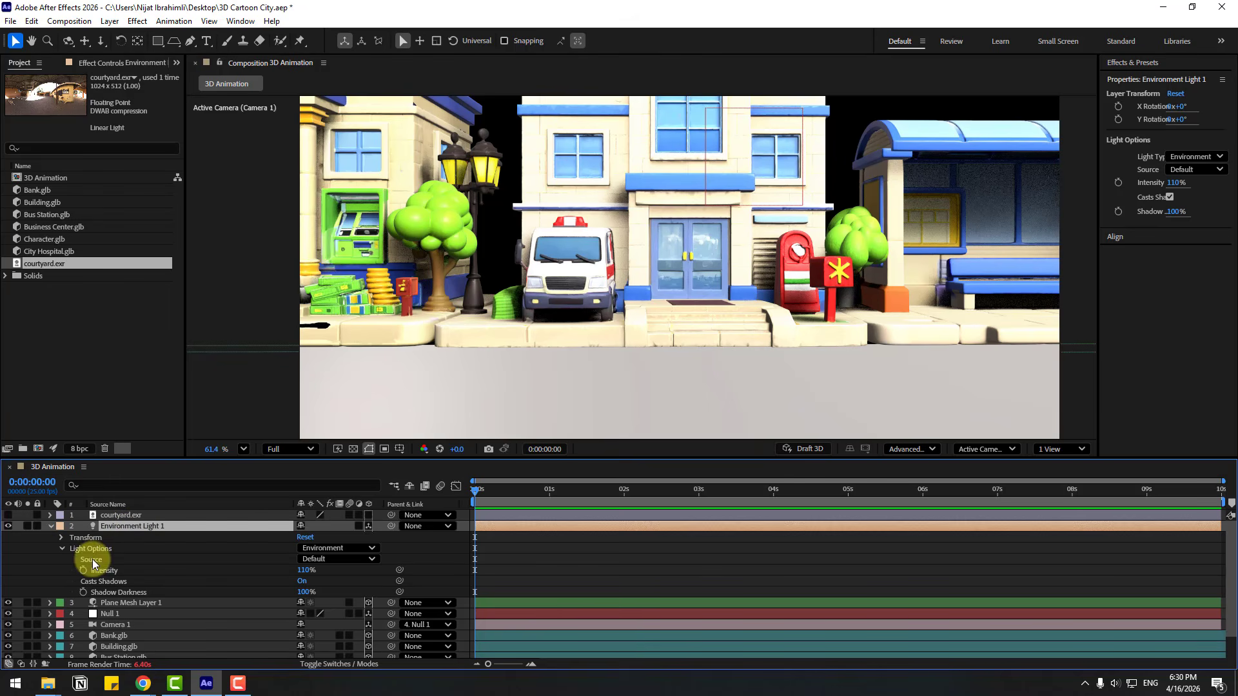
{"action": "left_click", "coordinate": [359, 559]}
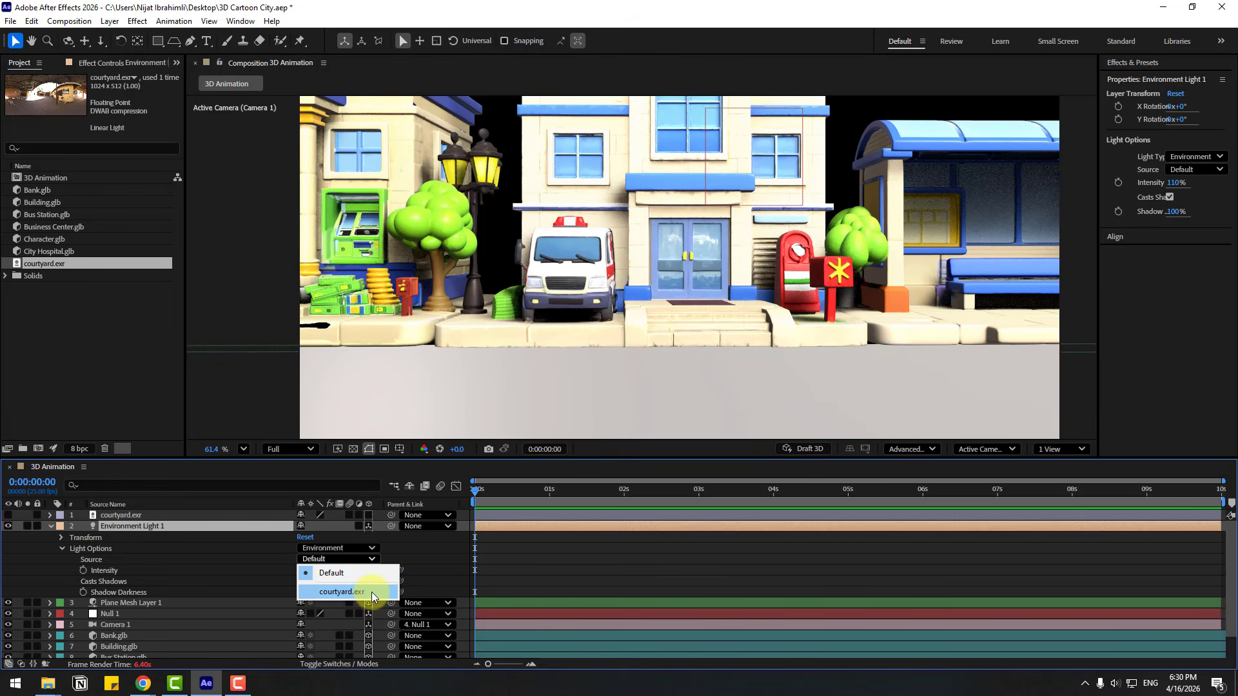
{"action": "left_click", "coordinate": [373, 592]}
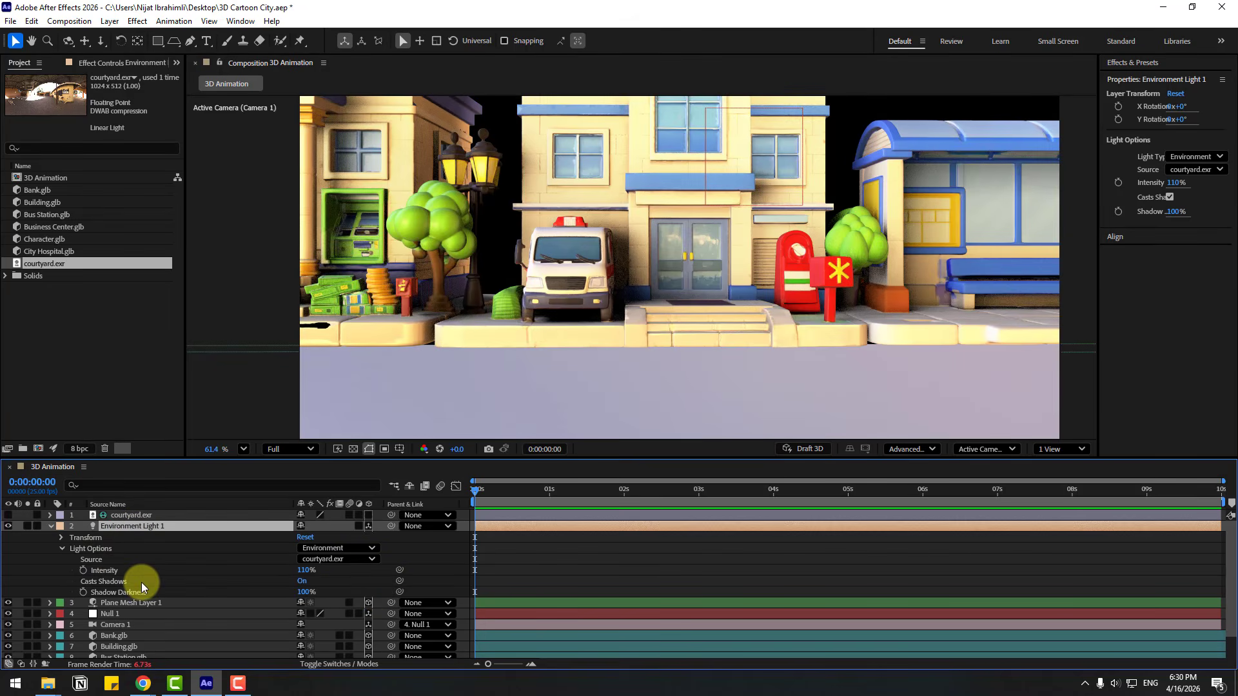
Compare the scene with the environment light off and on, and set the preview resolution to Quarter
{"action": "left_click", "coordinate": [8, 528]}
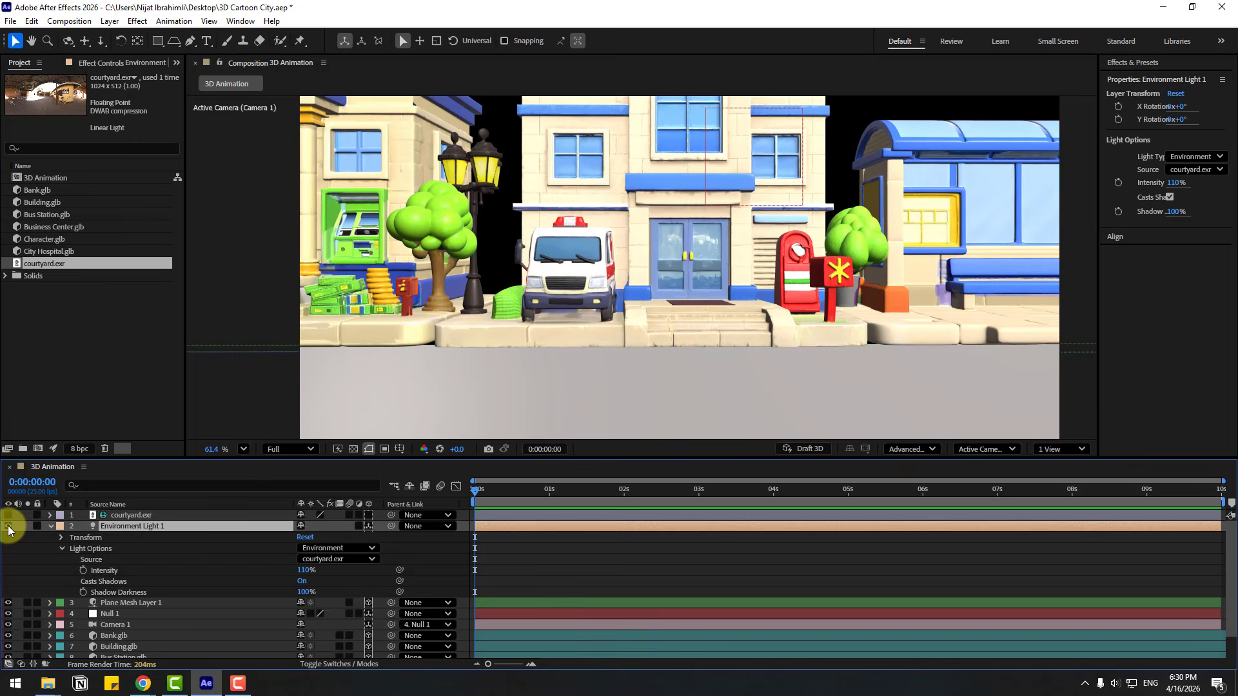
{"action": "left_click", "coordinate": [8, 527]}
{"action": "left_click", "coordinate": [8, 527]}
{"action": "left_click", "coordinate": [8, 528]}
{"action": "left_click", "coordinate": [291, 450]}
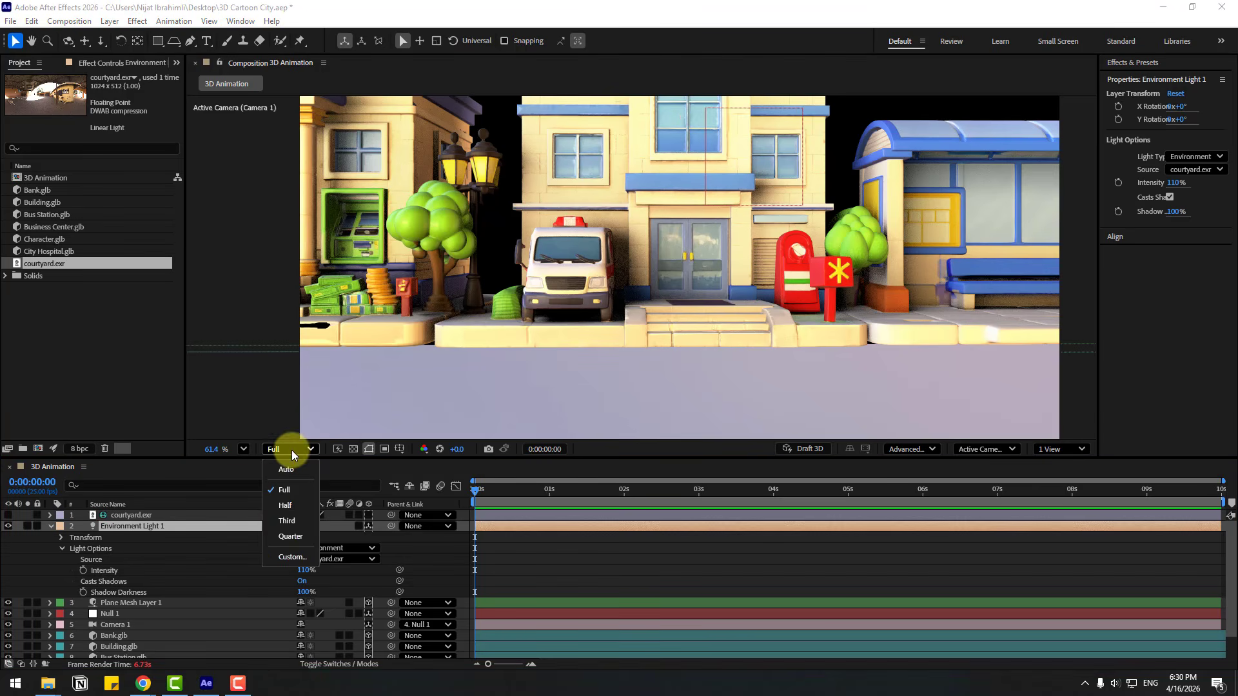
{"action": "left_click", "coordinate": [288, 535]}
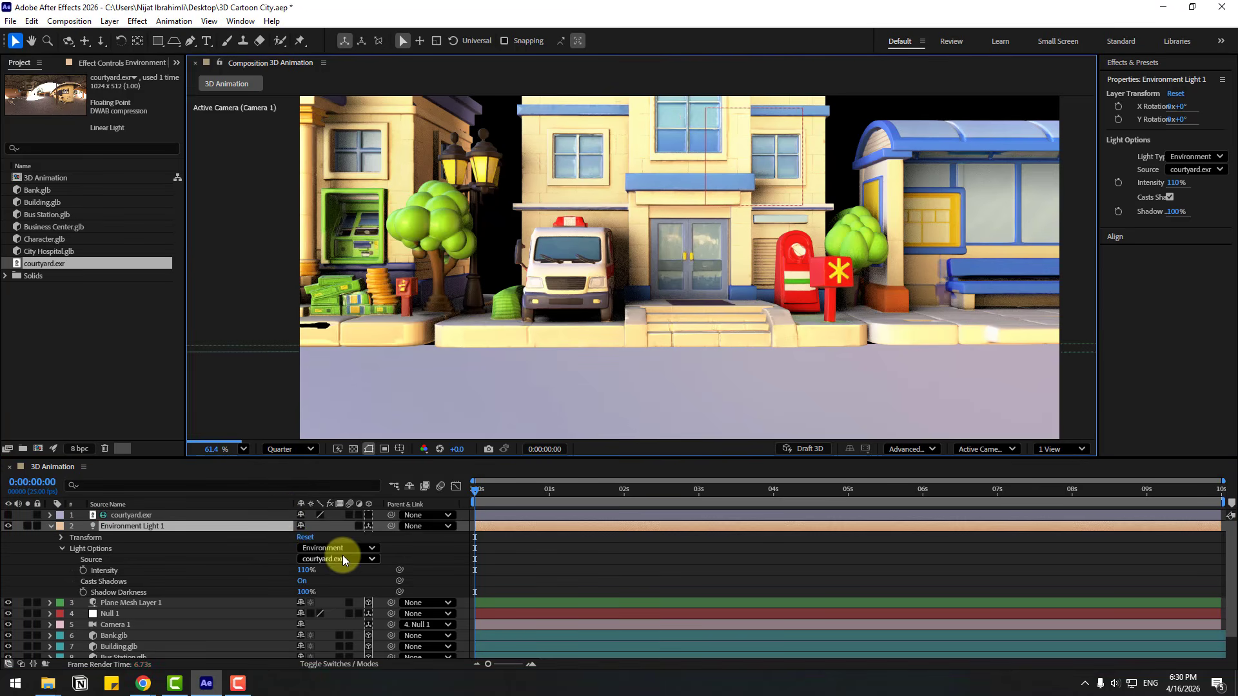
Test the sideways camera movement by shifting Null 1's X position
{"action": "scroll", "coordinate": [257, 567], "scroll_direction": "down", "scroll_amount": 2}
{"action": "left_click", "coordinate": [113, 587]}
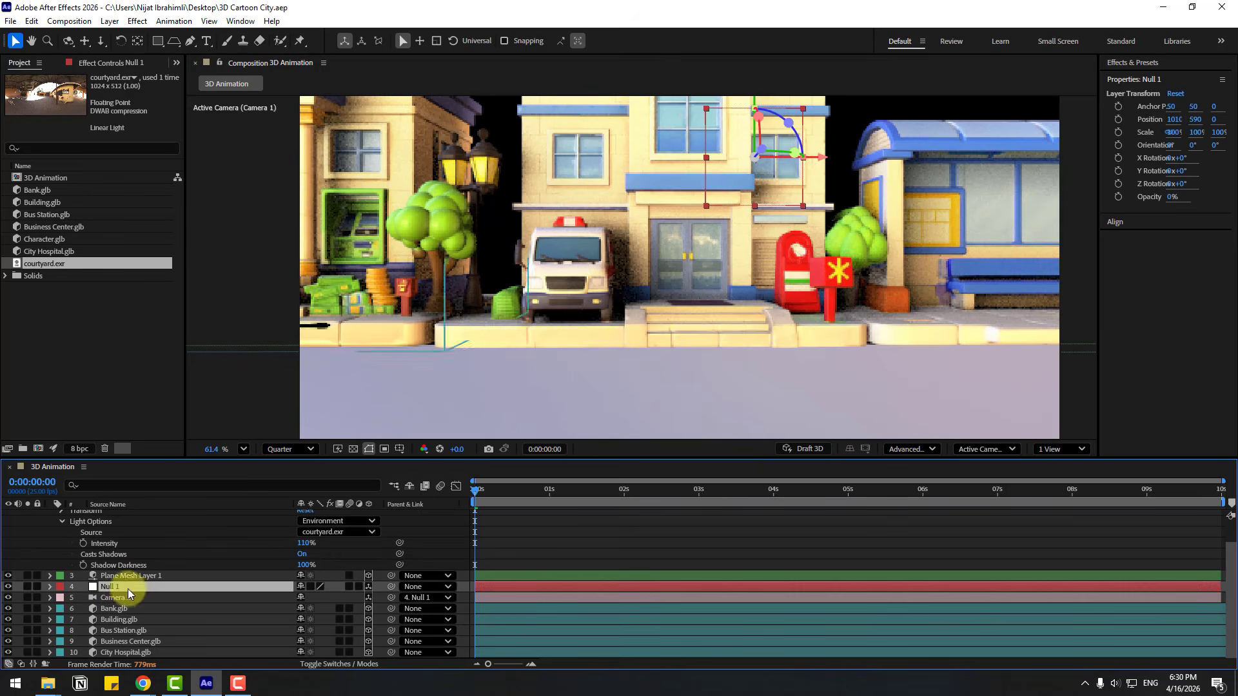
{"action": "key", "text": "p"}
{"action": "mouse_move", "coordinate": [305, 598]}
{"action": "left_mouse_down"}
{"action": "mouse_move", "coordinate": [373, 595]}
{"action": "mouse_move", "coordinate": [293, 589]}
{"action": "left_mouse_up"}
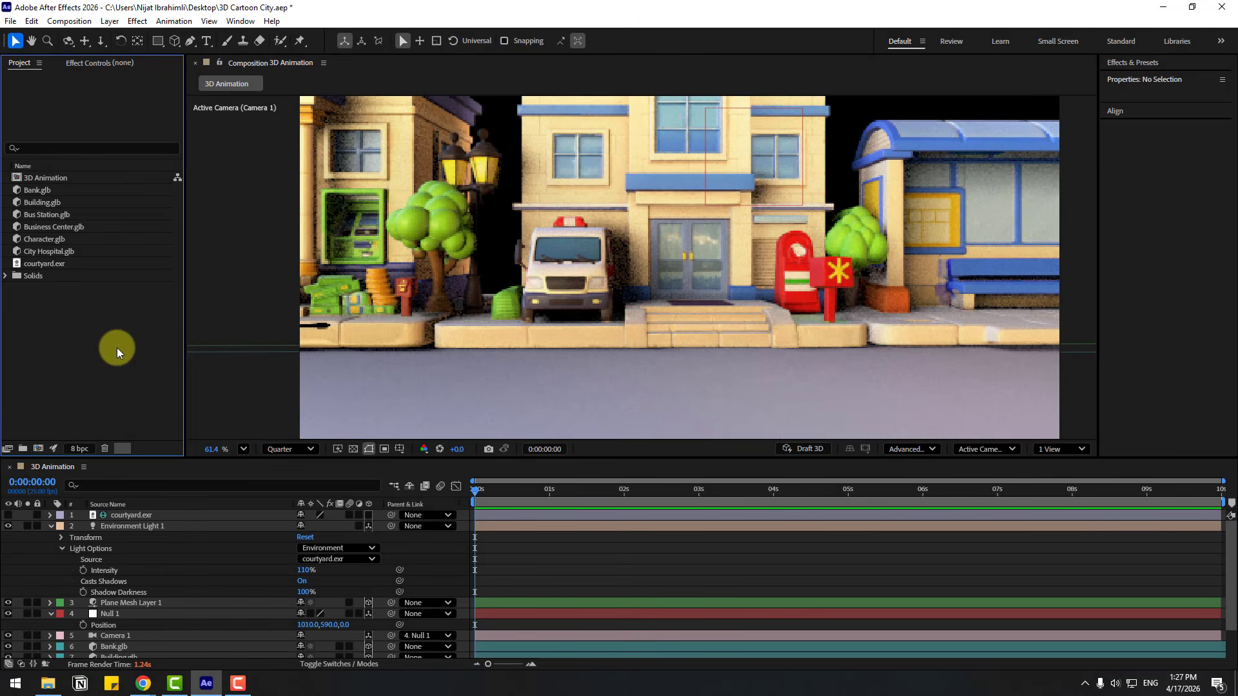
Add Character.glb at the top of the composition's layers, using Make Comp Size in its model settings
{"action": "left_click", "coordinate": [41, 238]}
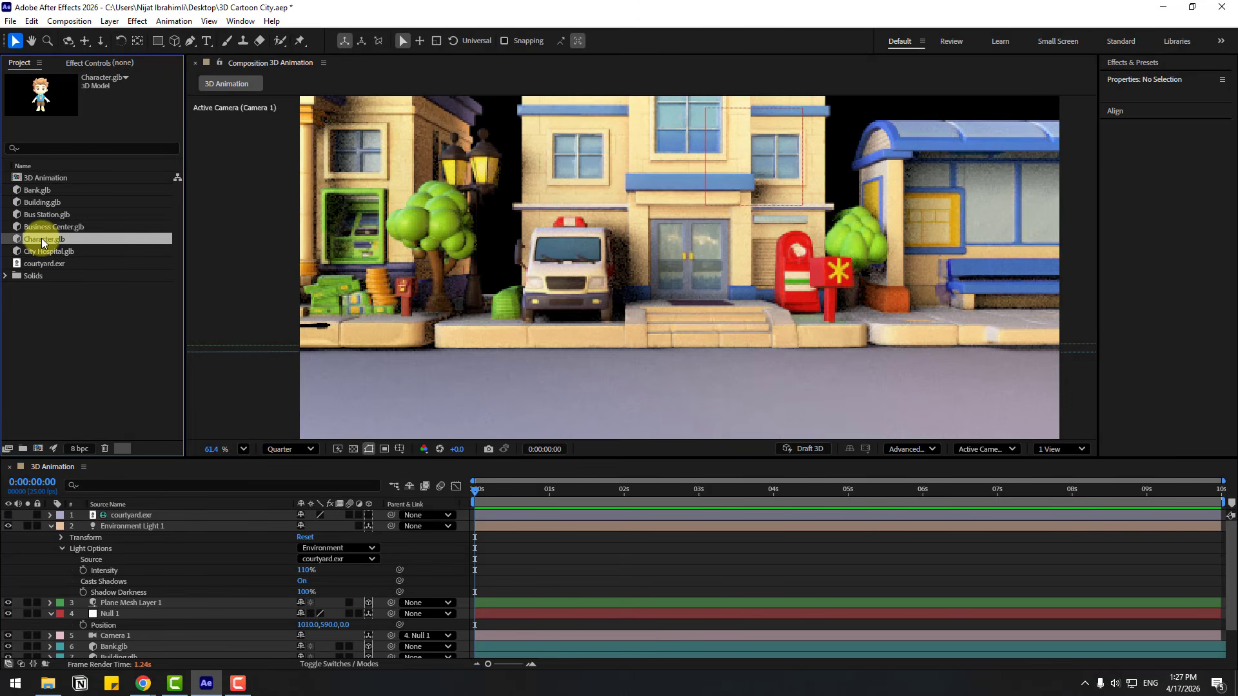
{"action": "left_click_drag", "start_coordinate": [139, 489], "coordinate": [116, 512]}
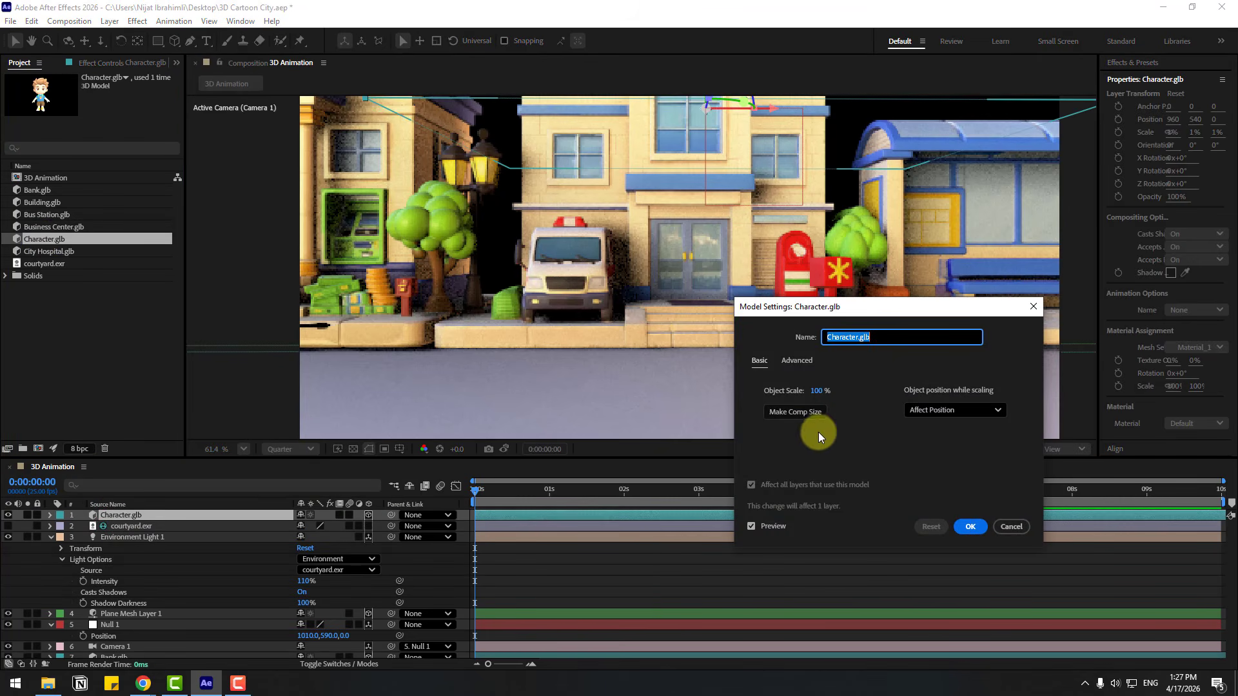
{"action": "left_click", "coordinate": [793, 415]}
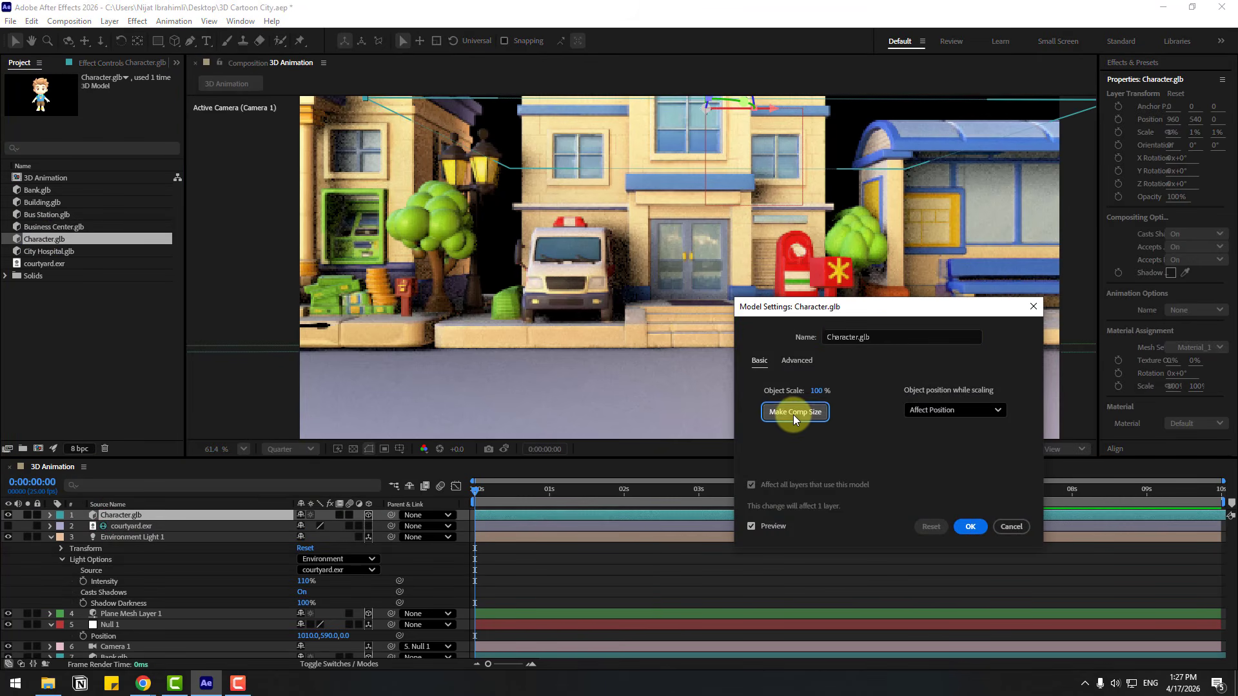
{"action": "left_click", "coordinate": [967, 528]}
Try the character model at 0.2% and 0.8% scale
{"action": "key", "text": "s"}
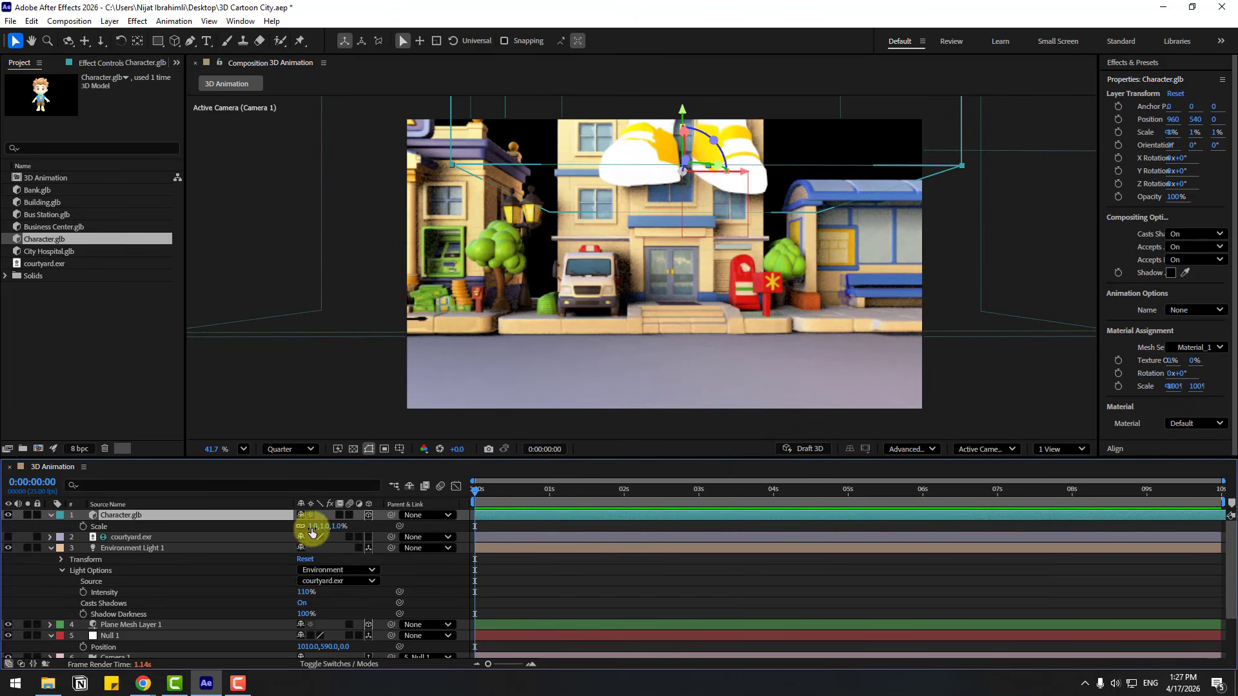
{"action": "left_click", "coordinate": [312, 527]}
{"action": "type", "text": "0.2"}
{"action": "key", "text": "Return"}
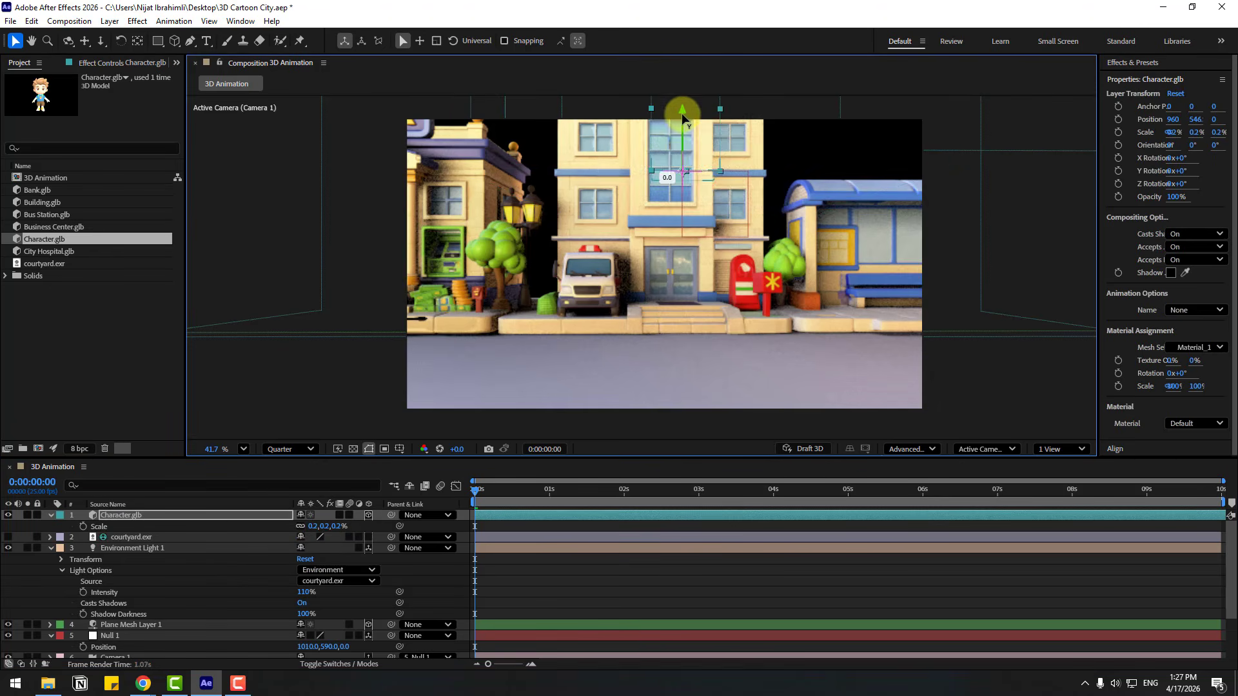
{"action": "left_click", "coordinate": [315, 527]}
{"action": "type", "text": "0.8"}
{"action": "key", "text": "Return"}
Lower the character to a Y position of about 751 and set its scale to 0.2%
{"action": "left_click_drag", "start_coordinate": [682, 179], "coordinate": [682, 250]}
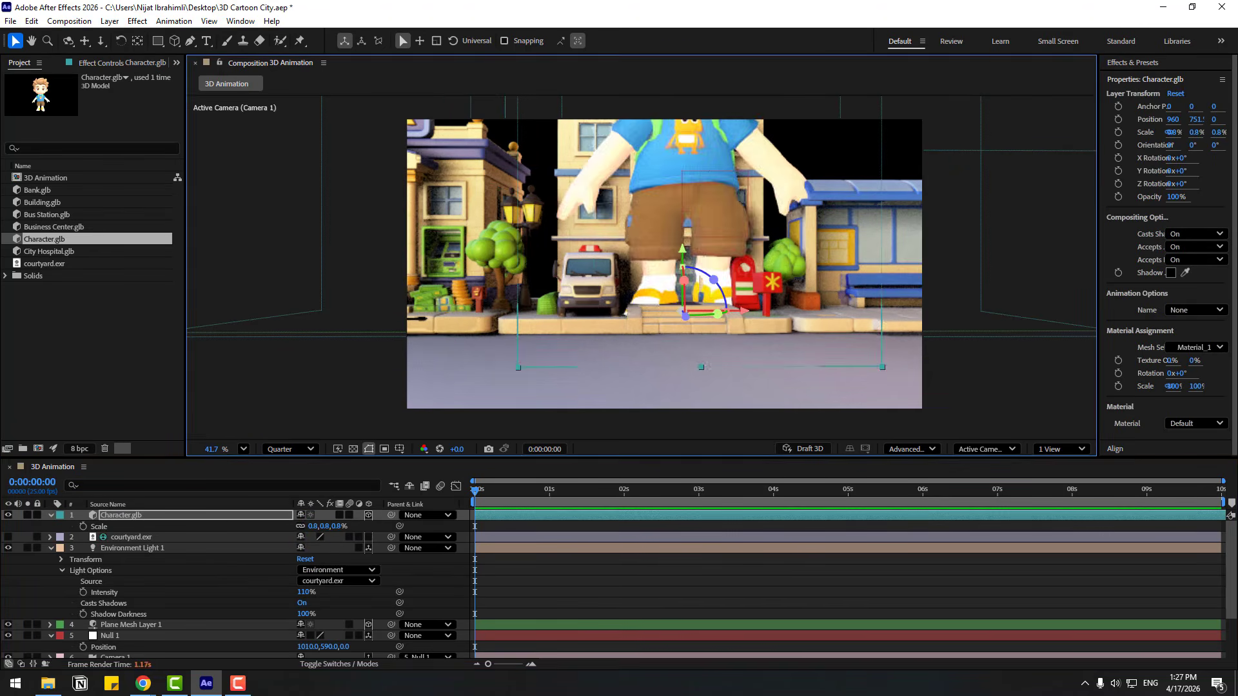
{"action": "left_click", "coordinate": [315, 527]}
{"action": "type", "text": "0.2"}
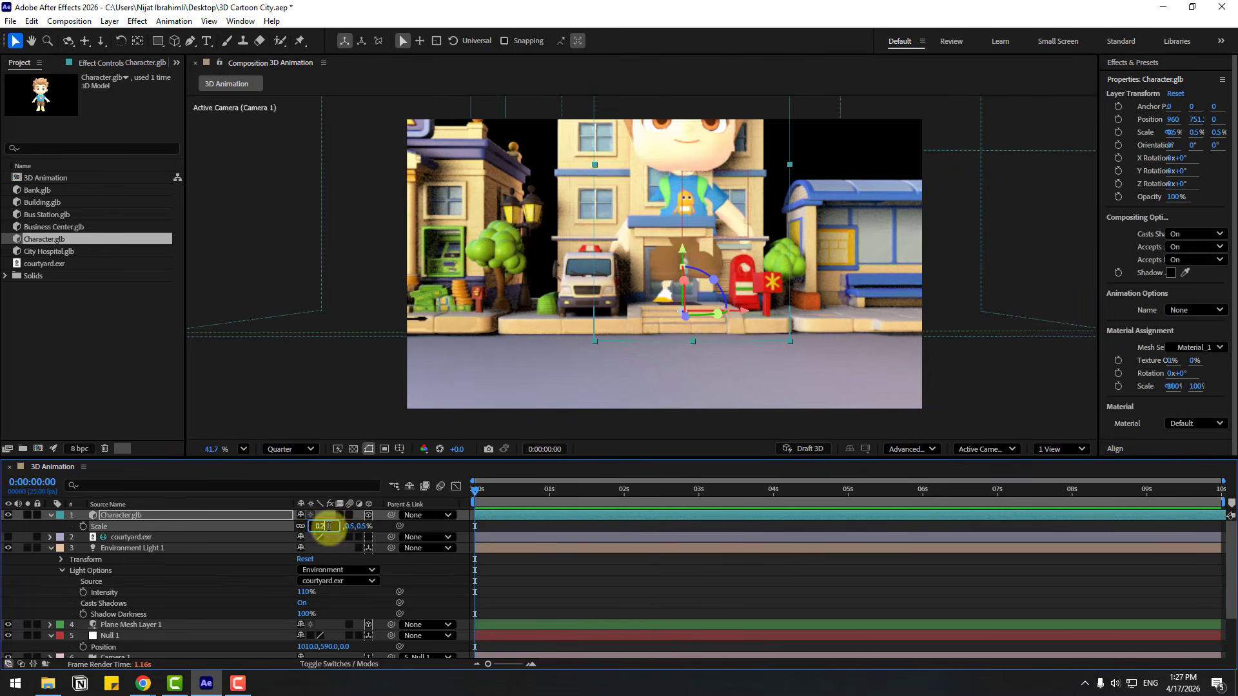
{"action": "key", "text": "Return"}
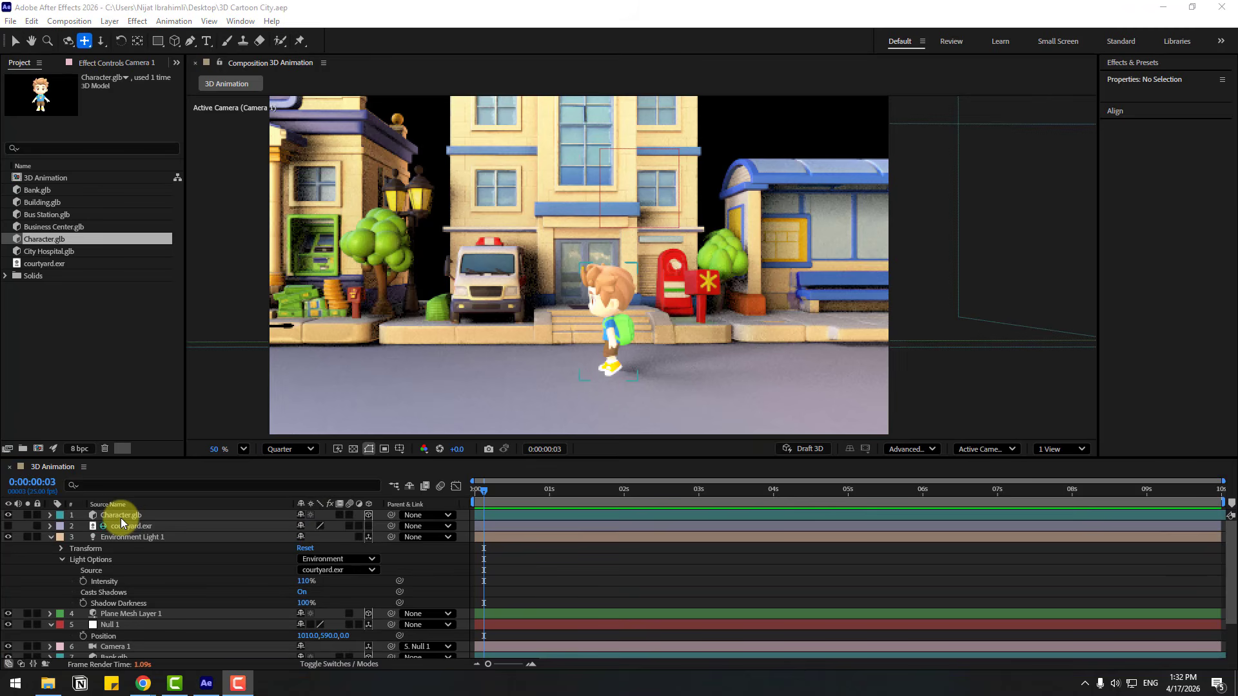
Assign the Armature|walking_man|baselayer animation to the character and solo its layer
{"action": "left_click", "coordinate": [122, 515]}
{"action": "left_click", "coordinate": [50, 515]}
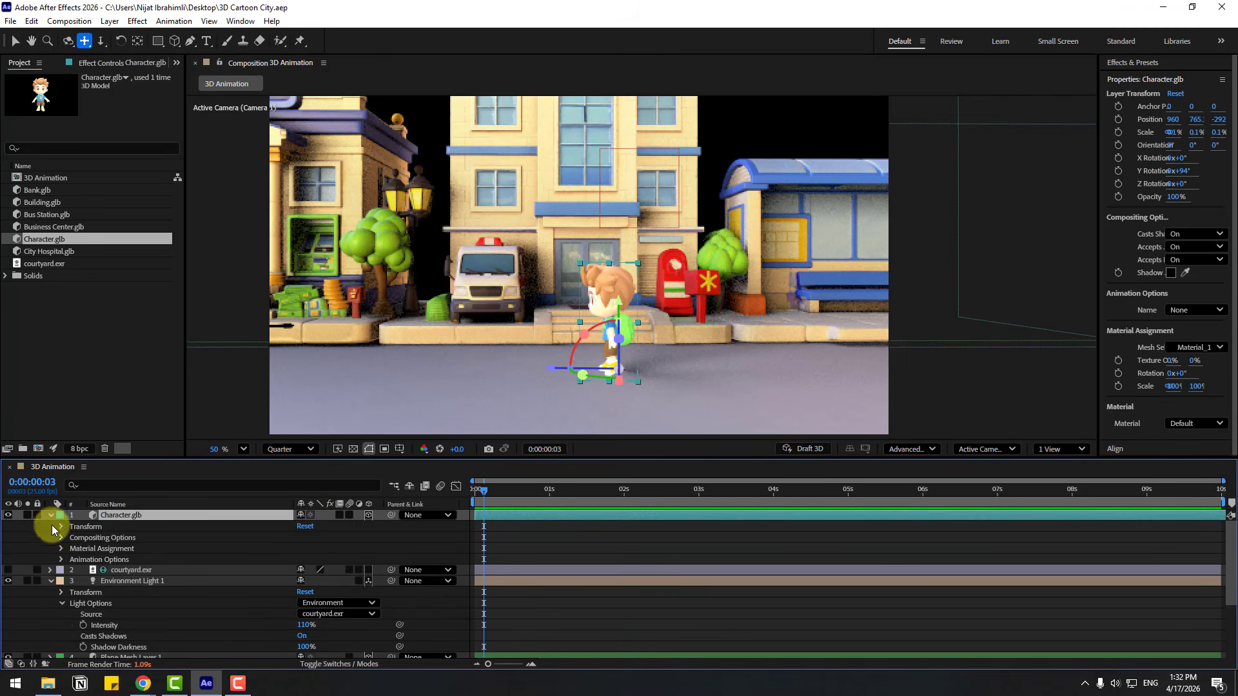
{"action": "left_click", "coordinate": [60, 560]}
{"action": "left_click", "coordinate": [328, 568]}
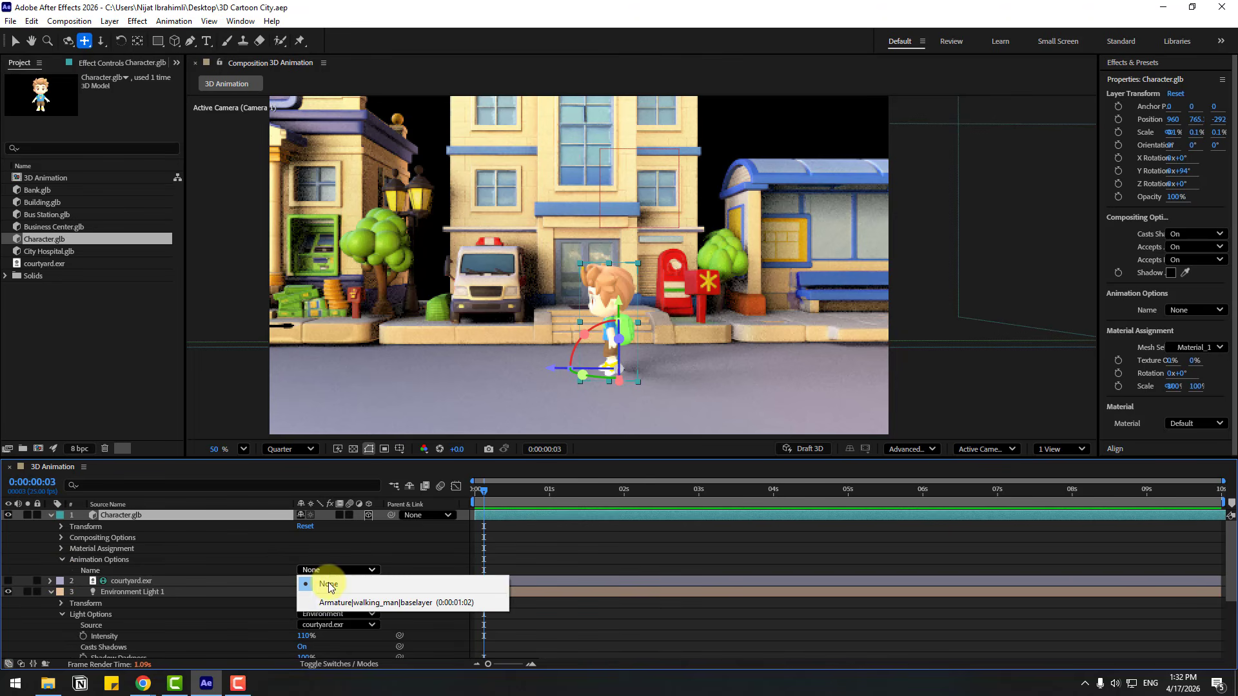
{"action": "left_click", "coordinate": [472, 604]}
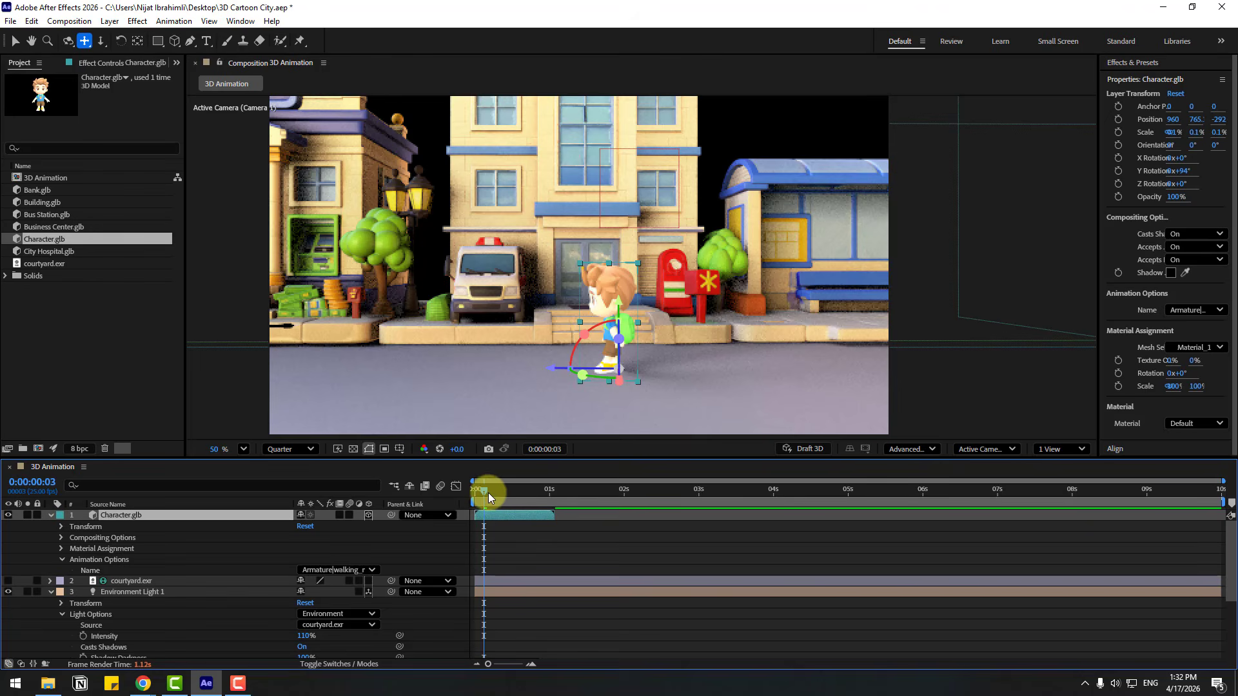
{"action": "left_click_drag", "start_coordinate": [489, 493], "coordinate": [532, 502]}
{"action": "left_click", "coordinate": [27, 516]}
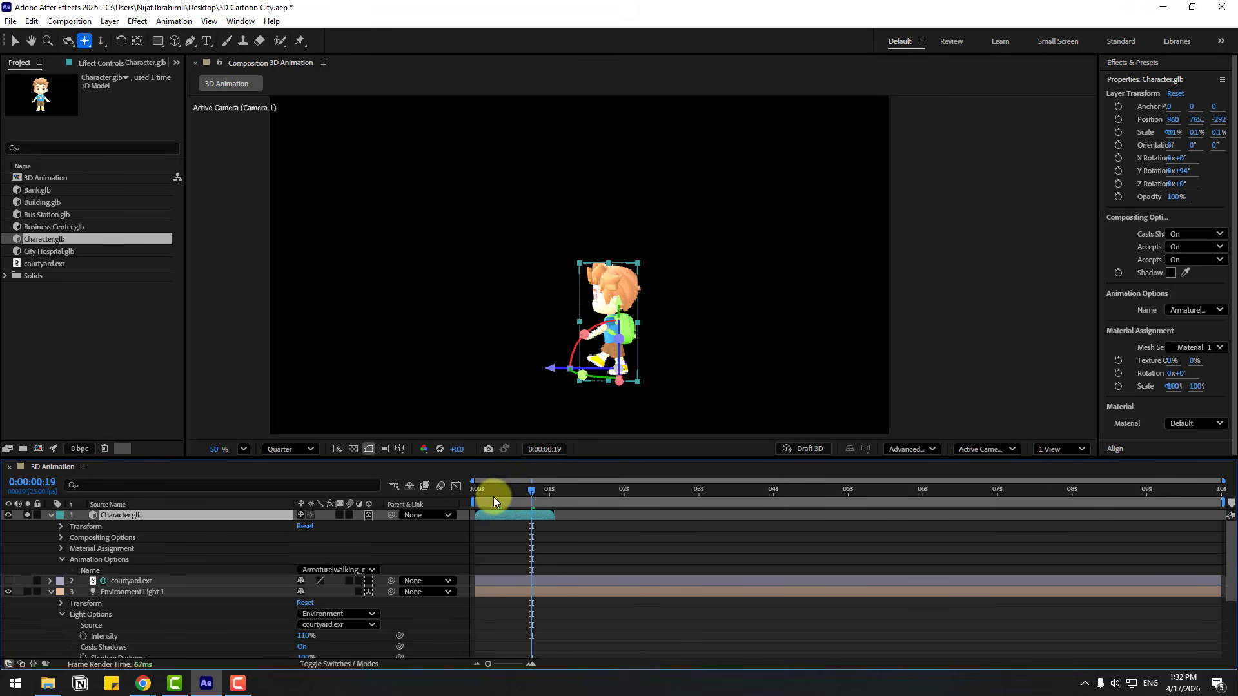
Enable time remapping on the character layer and extend it to the end of the 10-second composition
{"action": "right_click", "coordinate": [107, 516]}
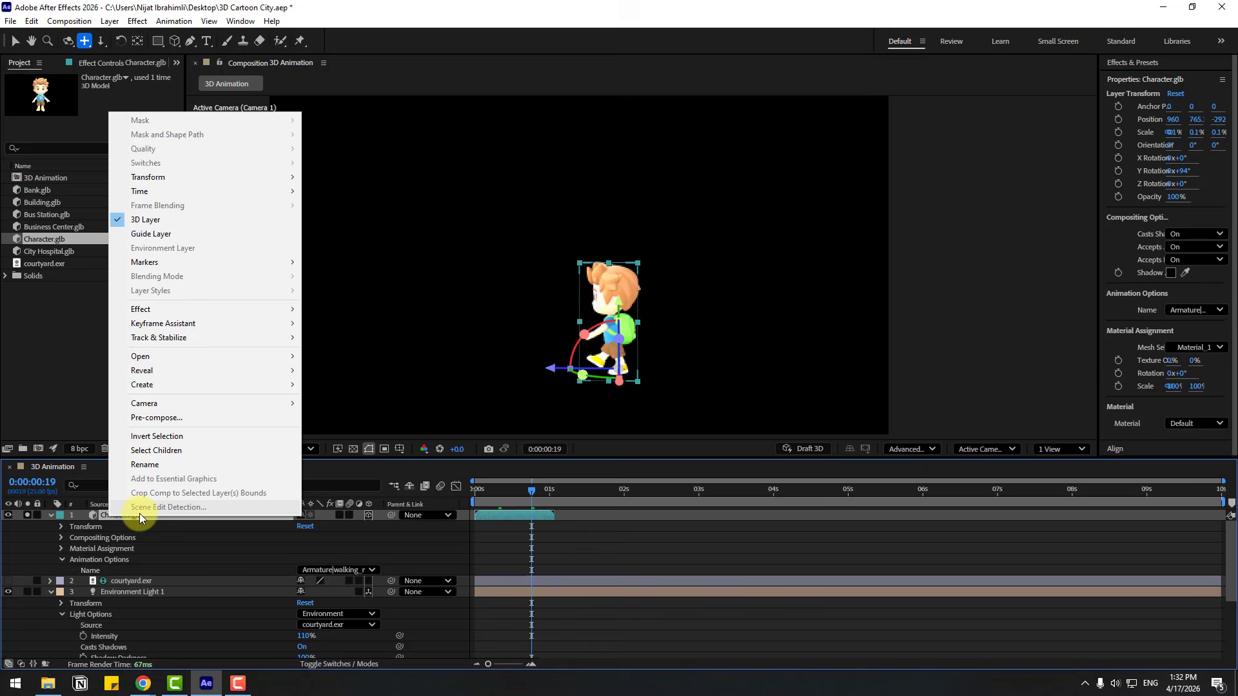
{"action": "mouse_move", "coordinate": [253, 193]}
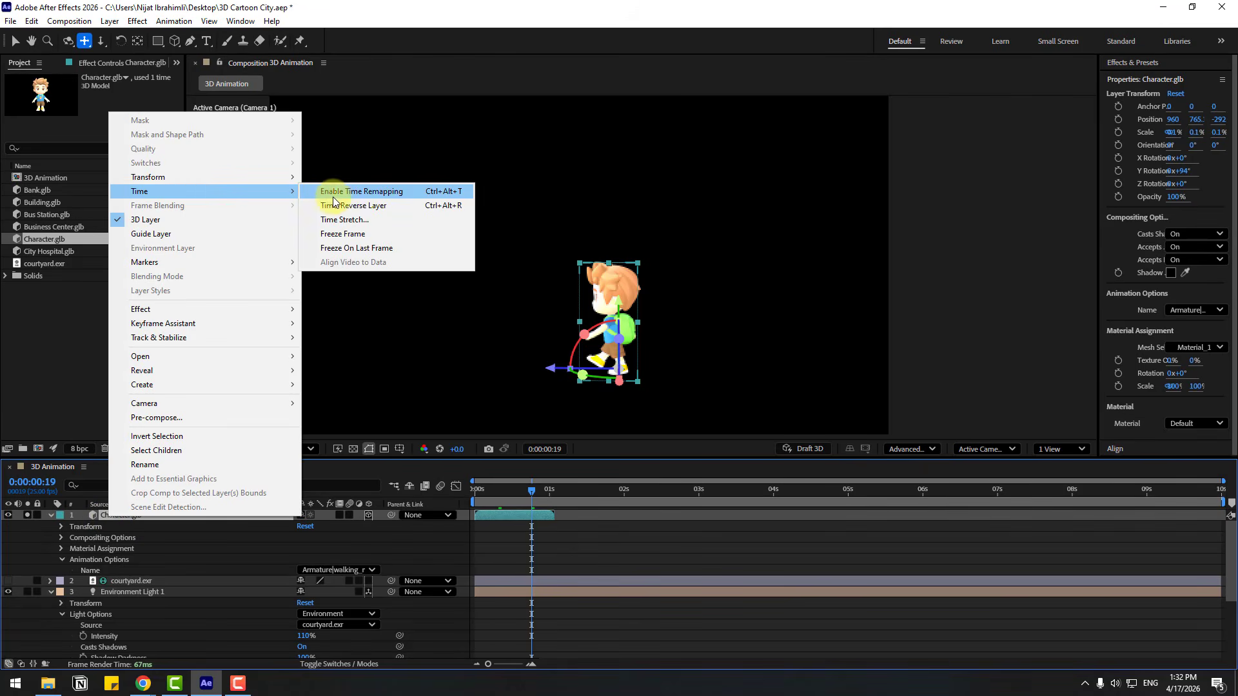
{"action": "left_click", "coordinate": [368, 195]}
{"action": "left_click_drag", "start_coordinate": [552, 514], "coordinate": [1225, 518]}
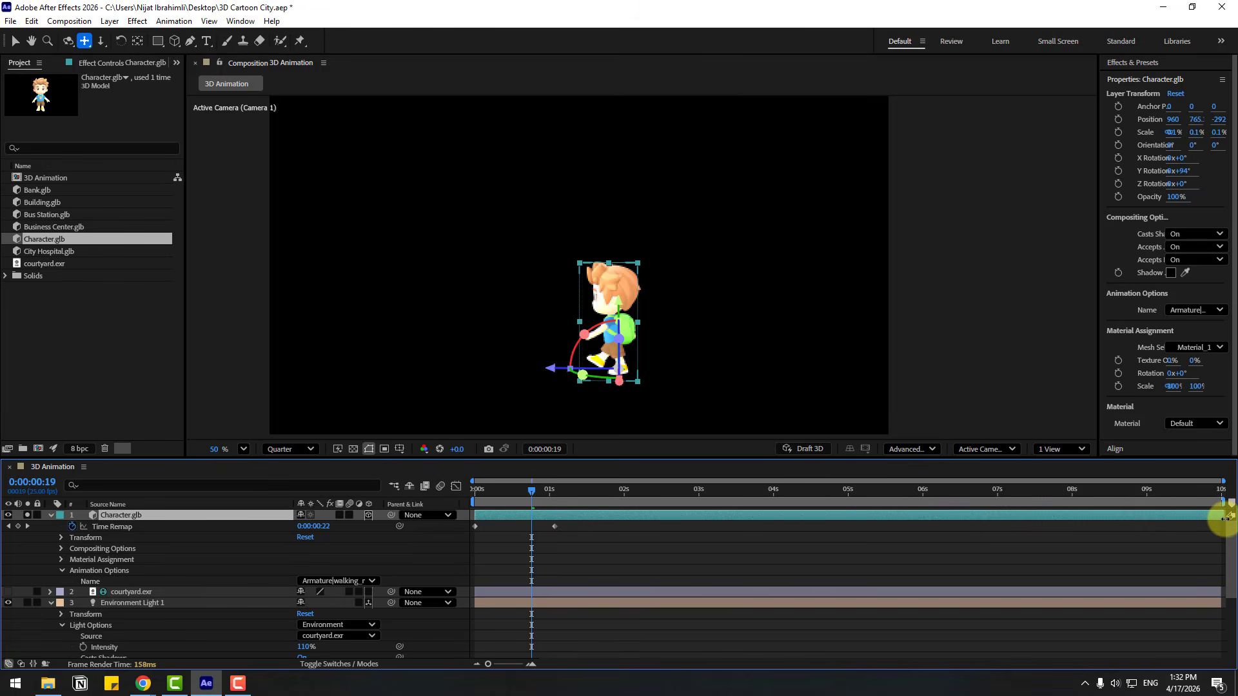
Apply the expression loopOutDuration(type = "cycle", duration = 0) to the character's Time Remap
{"action": "left_click", "coordinate": [554, 526]}
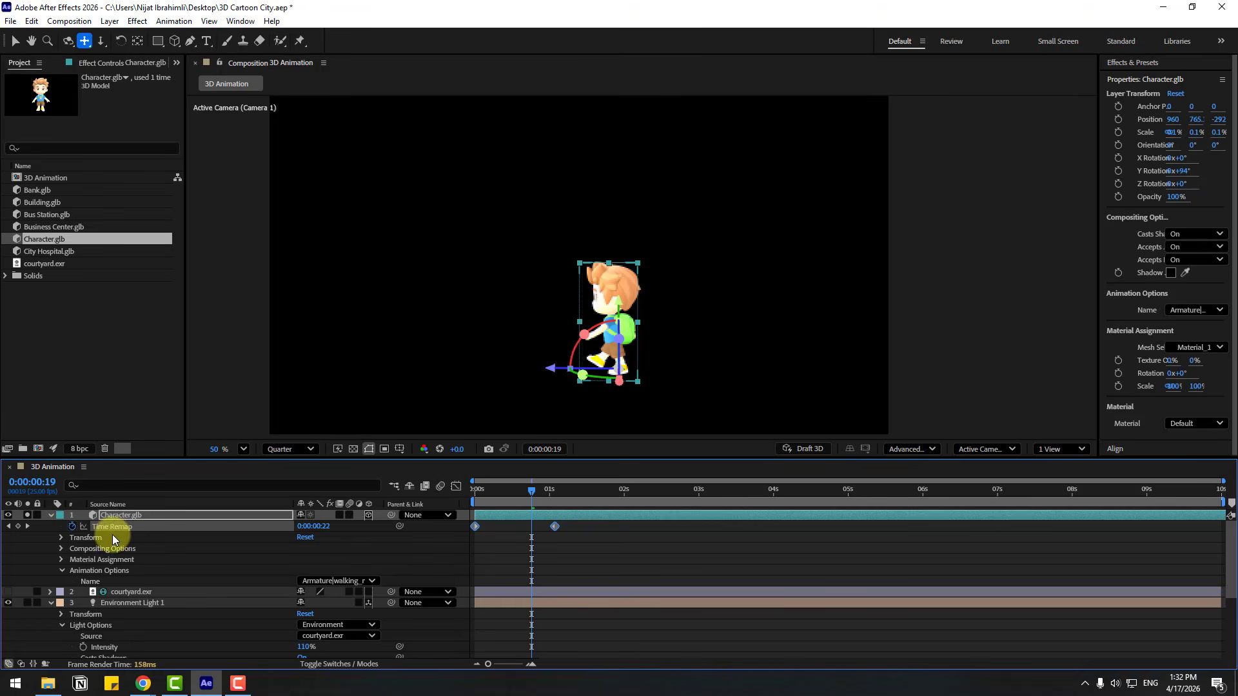
{"action": "left_click", "coordinate": [71, 526], "text": "alt"}
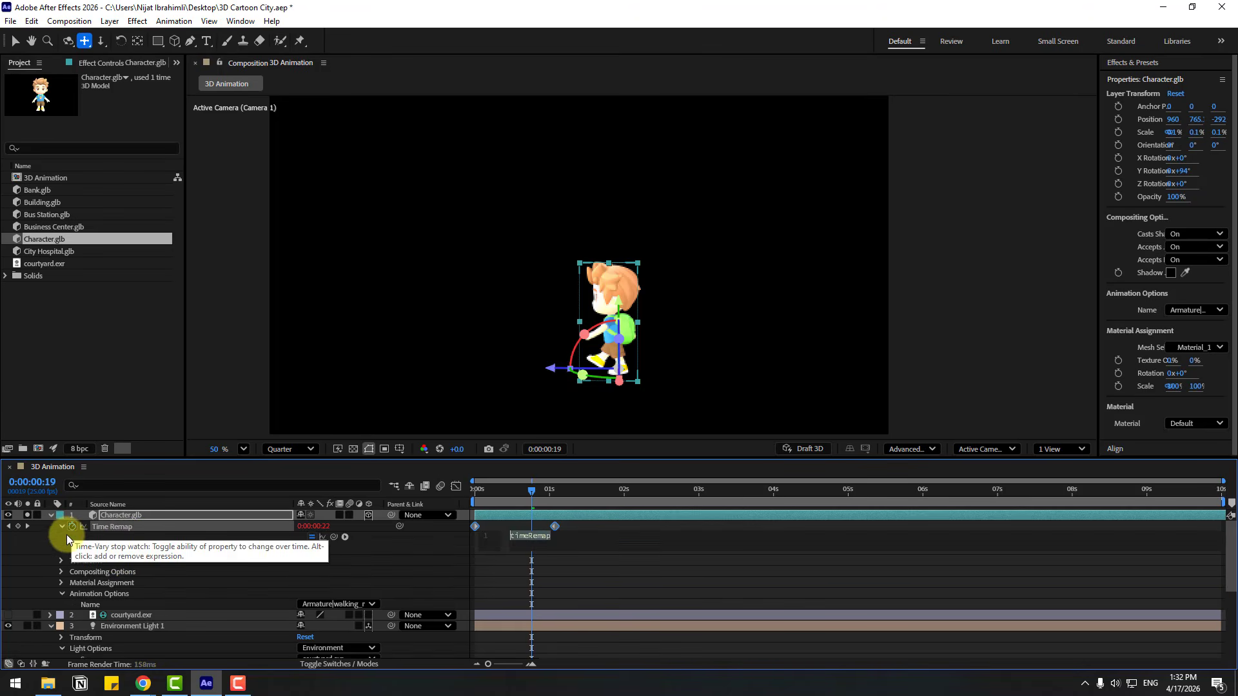
{"action": "left_click", "coordinate": [344, 538]}
{"action": "mouse_move", "coordinate": [436, 454]}
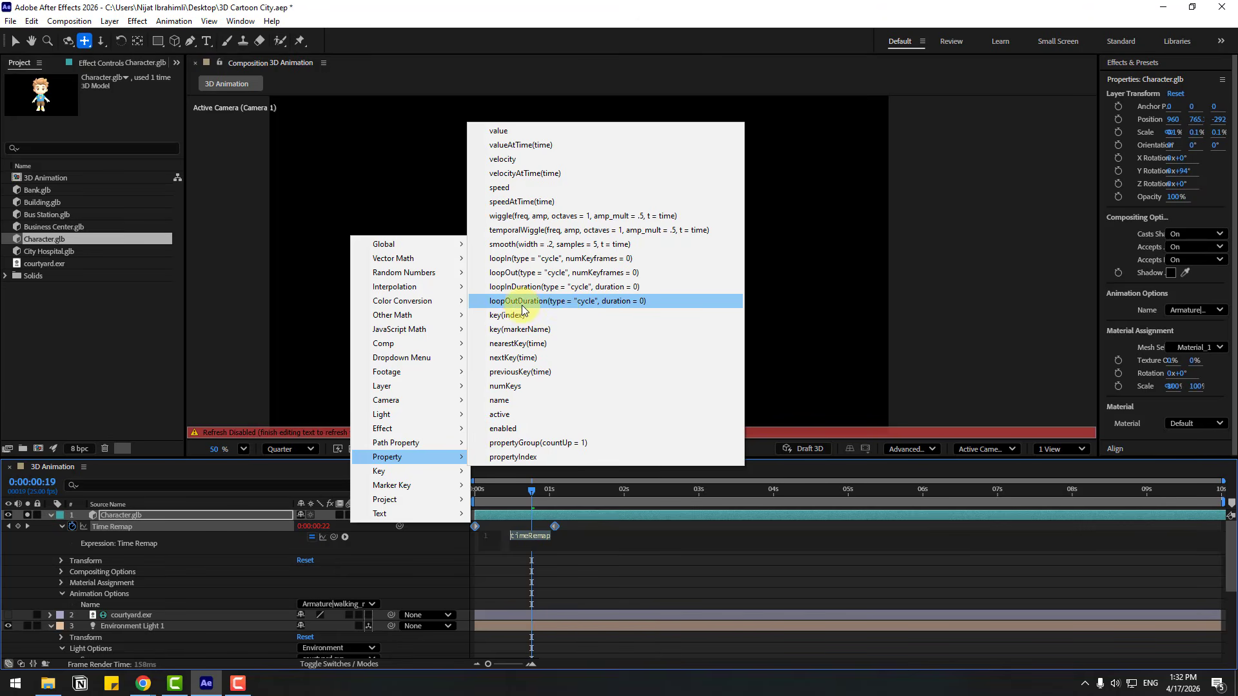
{"action": "left_click", "coordinate": [559, 301]}
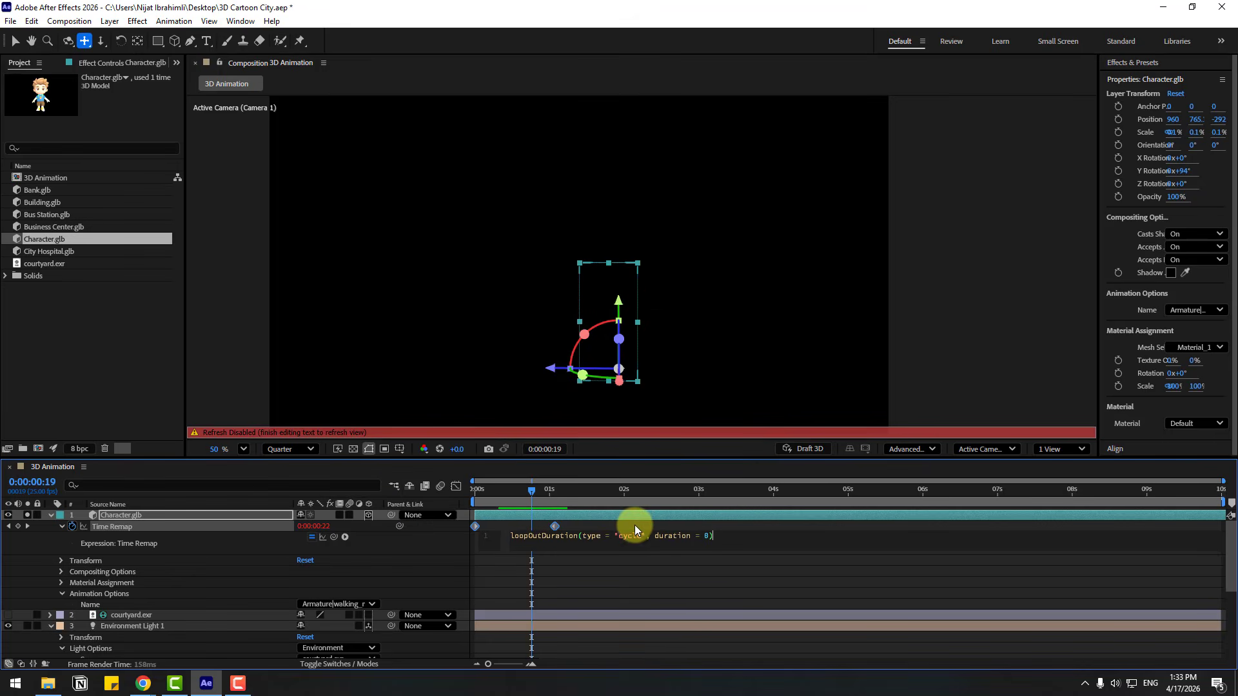
{"action": "left_click", "coordinate": [24, 552]}
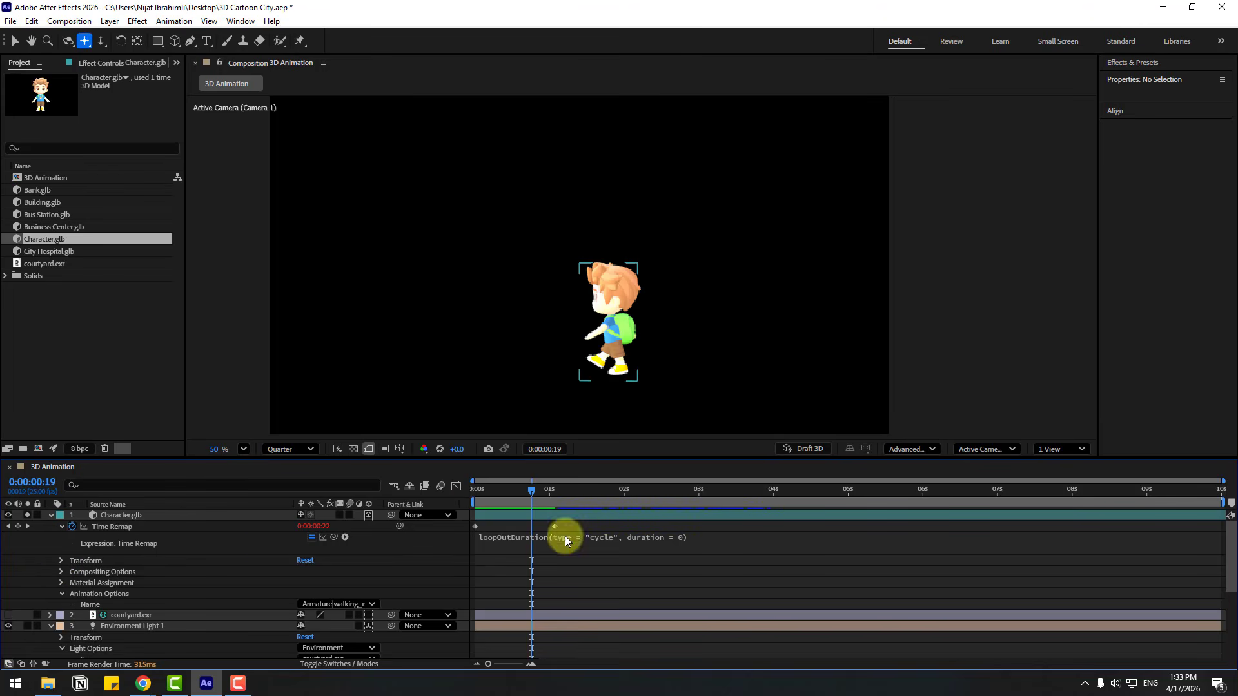
Scrub through the looped walk and turn off the solo on the character layer
{"action": "left_click_drag", "start_coordinate": [510, 492], "coordinate": [1179, 498]}
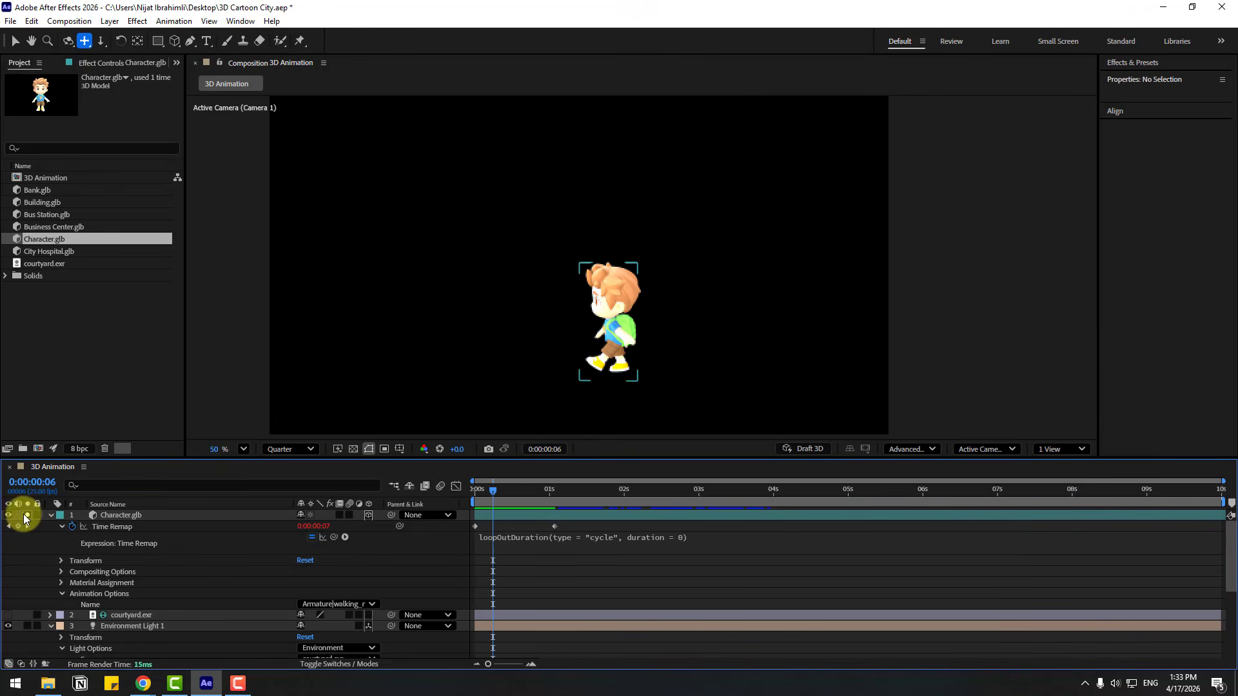
{"action": "left_click", "coordinate": [27, 516]}
{"action": "left_click_drag", "start_coordinate": [494, 497], "coordinate": [599, 498]}
{"action": "key", "text": "Home"}
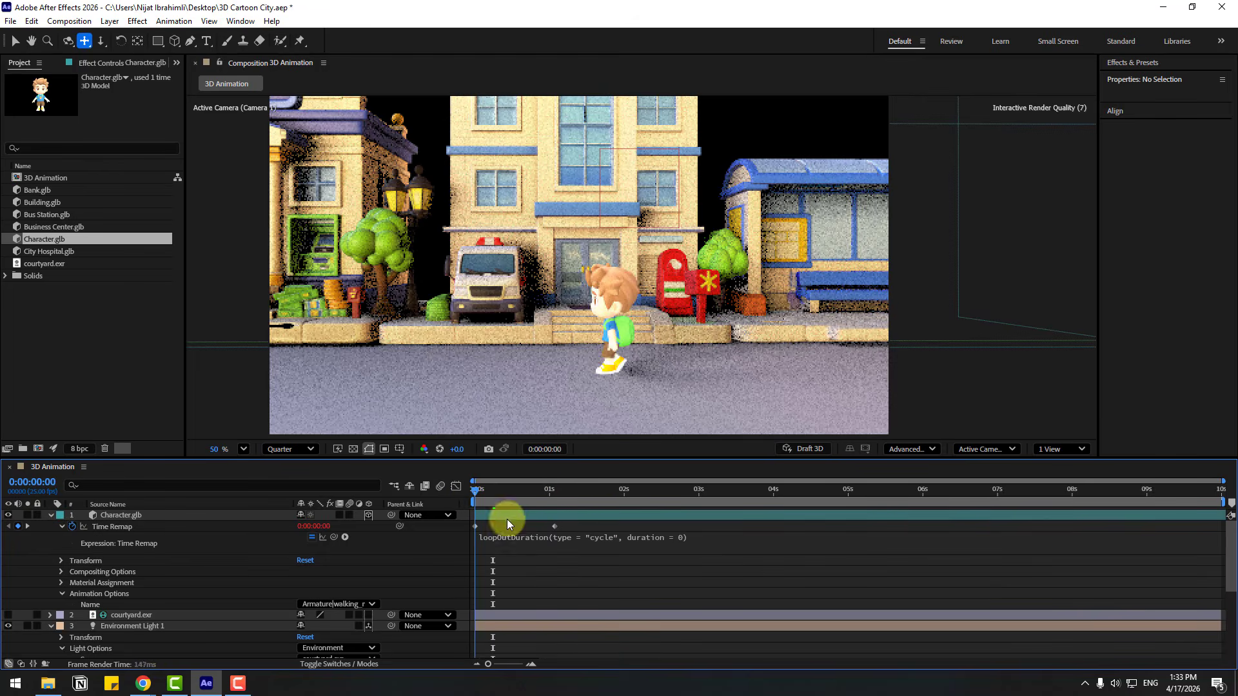
Turn on Draft 3D and scrub through the walk in the full scene
{"action": "left_click", "coordinate": [801, 450]}
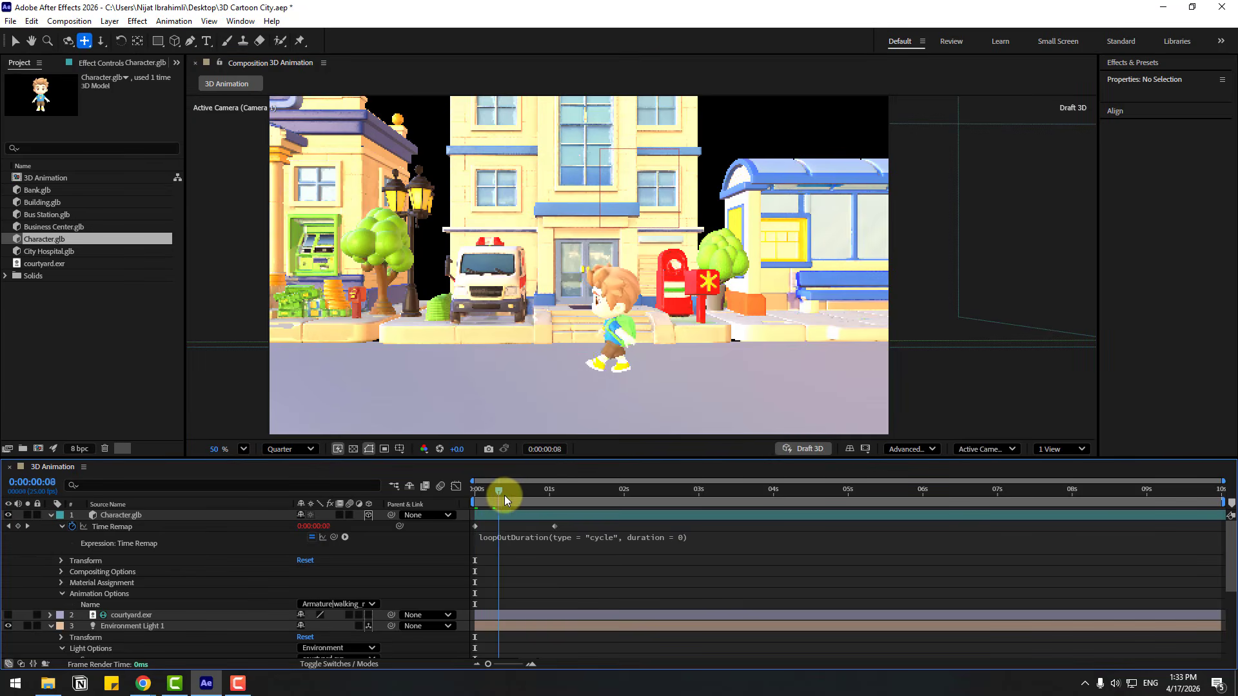
{"action": "left_click_drag", "start_coordinate": [504, 495], "coordinate": [748, 502]}
{"action": "key", "text": "Home"}
Keyframe the character's position at 0:00:00:00 with an X value of 1082, near the bus station
{"action": "left_click", "coordinate": [117, 518]}
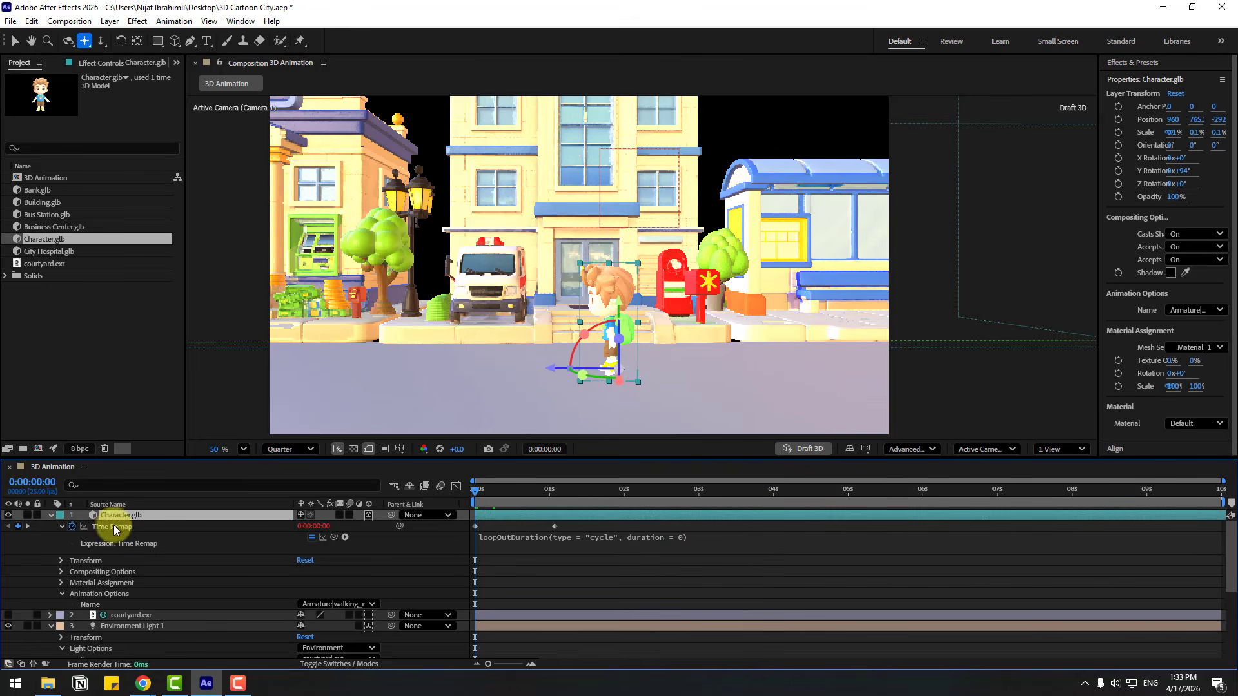
{"action": "key", "text": "p"}
{"action": "left_click_drag", "start_coordinate": [304, 527], "coordinate": [386, 537]}
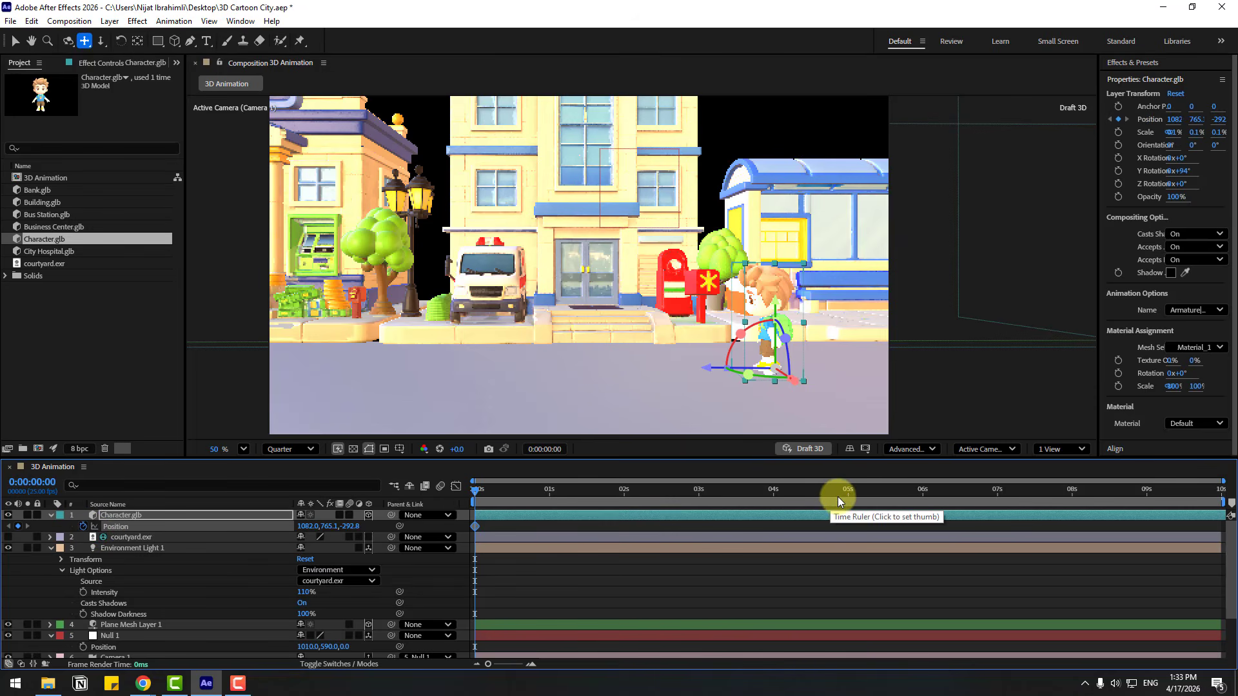
At 0:00:07:01, end the work area and keyframe the character across the street near the bank, and preview the walk
{"action": "left_click_drag", "start_coordinate": [848, 493], "coordinate": [1000, 499]}
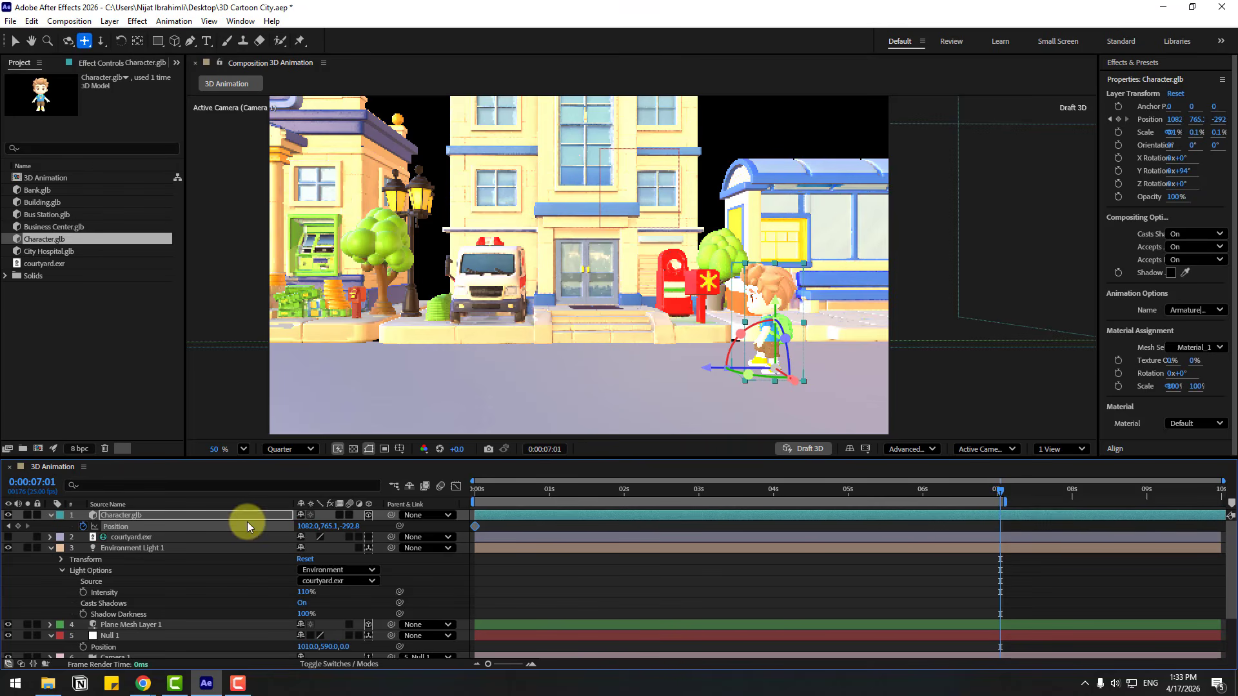
{"action": "left_click_drag", "start_coordinate": [303, 526], "coordinate": [119, 528]}
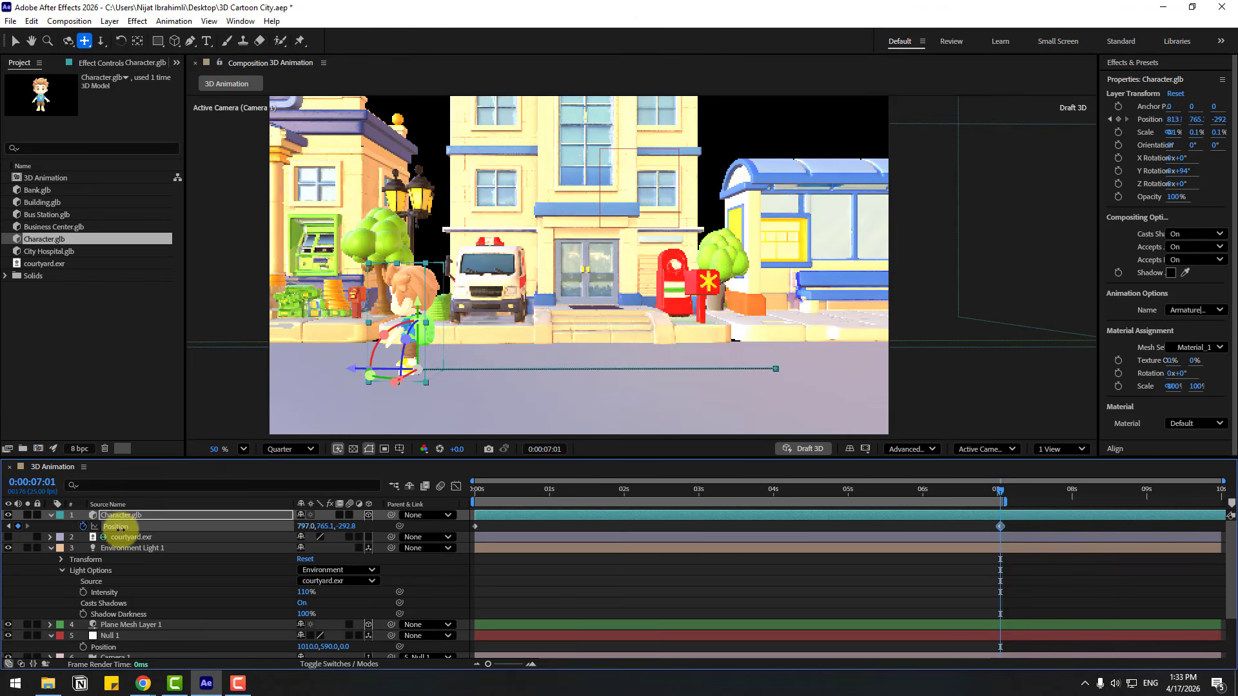
{"action": "key", "text": "space"}
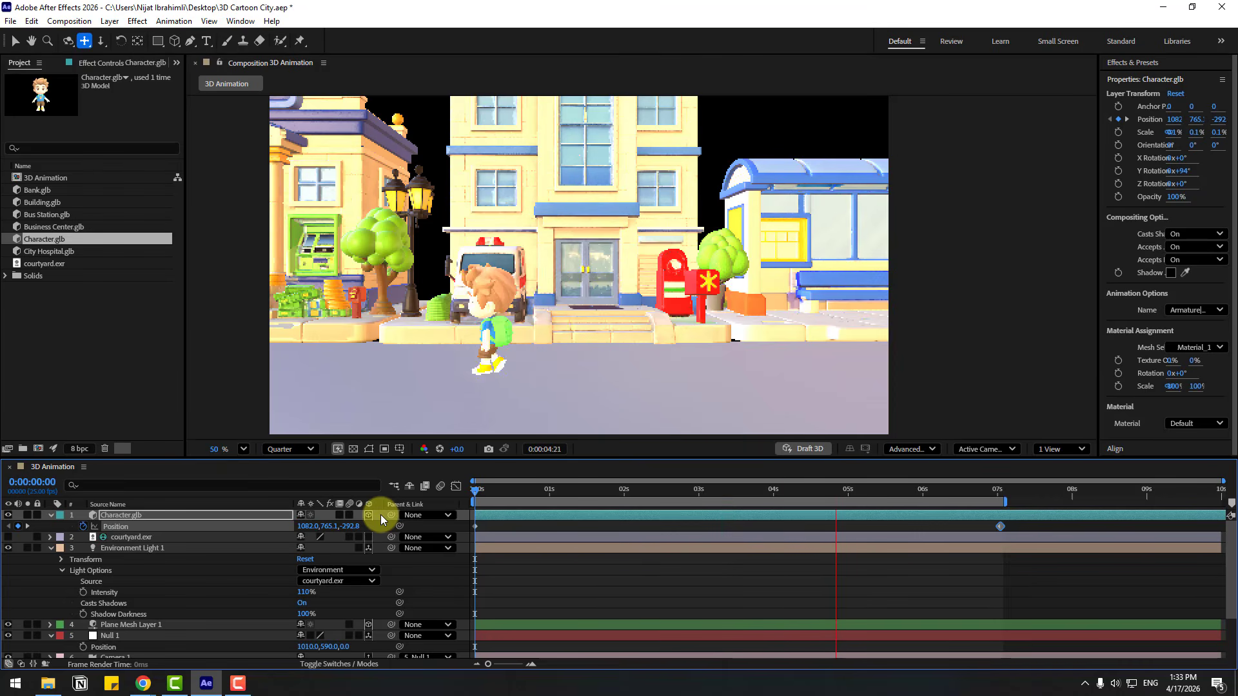
{"action": "left_click_drag", "start_coordinate": [800, 491], "coordinate": [465, 504]}
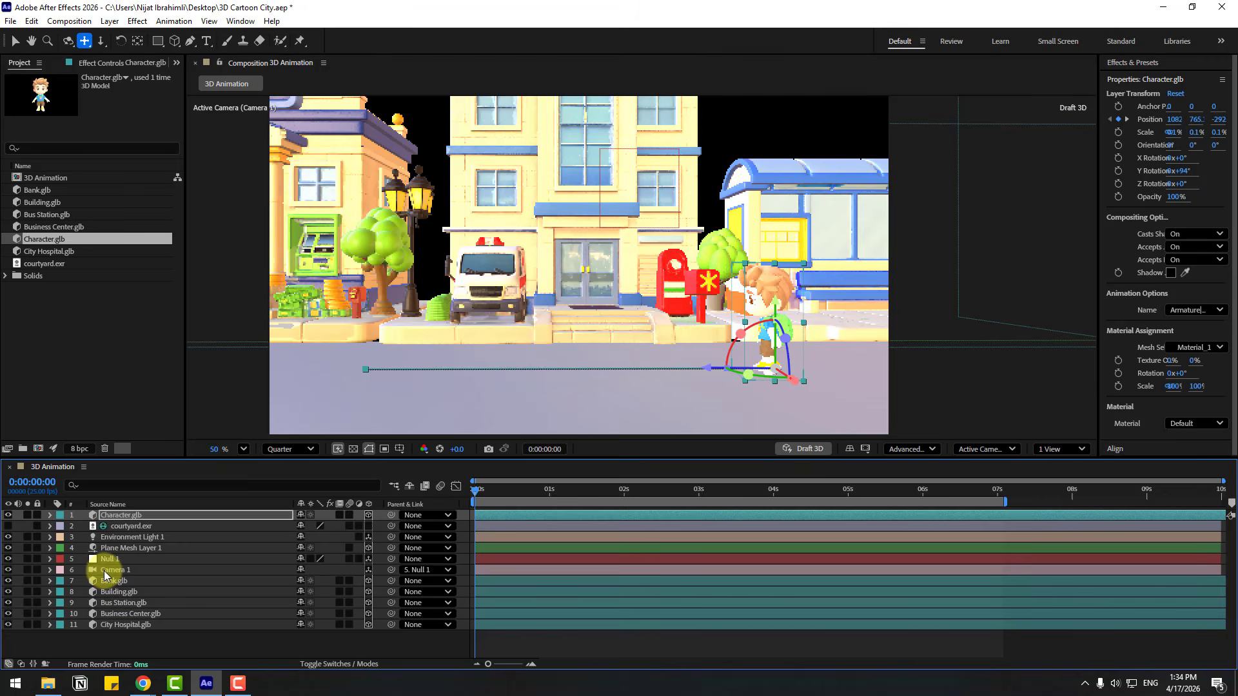
Dolly and pan Camera 1 into a close framing of the character at the first frame
{"action": "left_click", "coordinate": [105, 571]}
{"action": "key", "text": "c"}
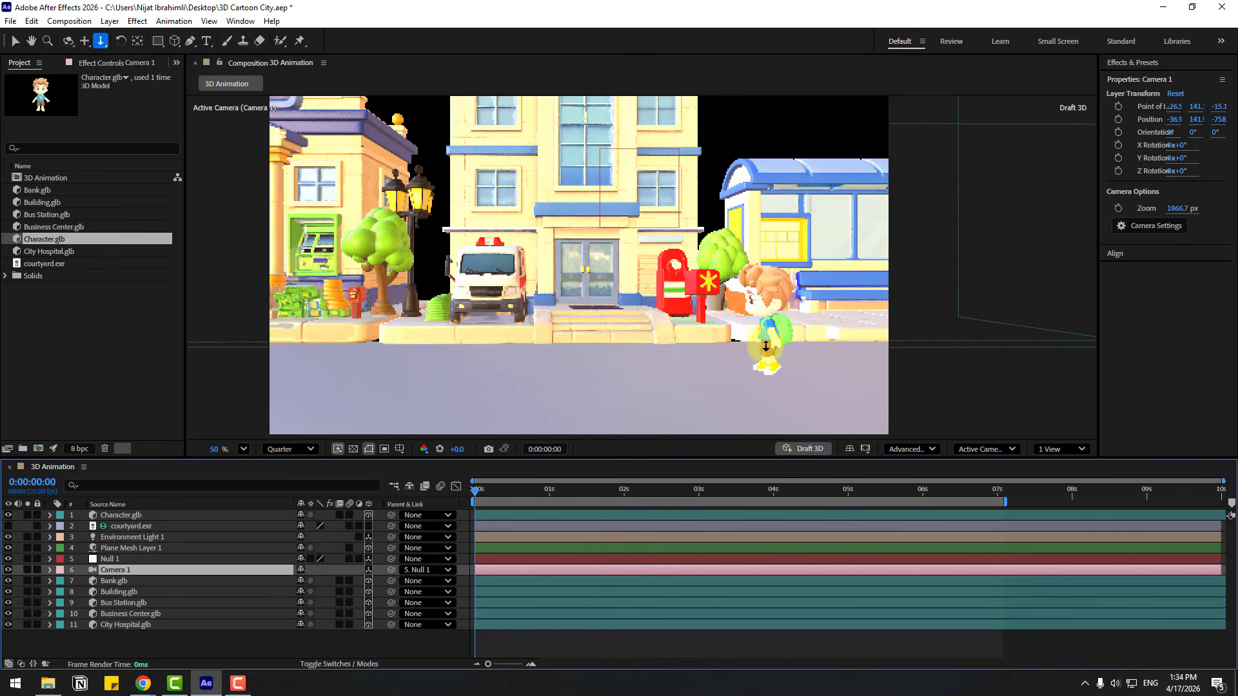
{"action": "left_click_drag", "start_coordinate": [701, 309], "coordinate": [696, 263]}
{"action": "key", "text": "2"}
{"action": "left_click_drag", "start_coordinate": [697, 263], "coordinate": [606, 277]}
{"action": "key", "text": "3"}
{"action": "left_click_drag", "start_coordinate": [607, 277], "coordinate": [604, 258]}
{"action": "key", "text": "2"}
{"action": "left_click_drag", "start_coordinate": [603, 257], "coordinate": [572, 270]}
{"action": "key", "text": "v"}
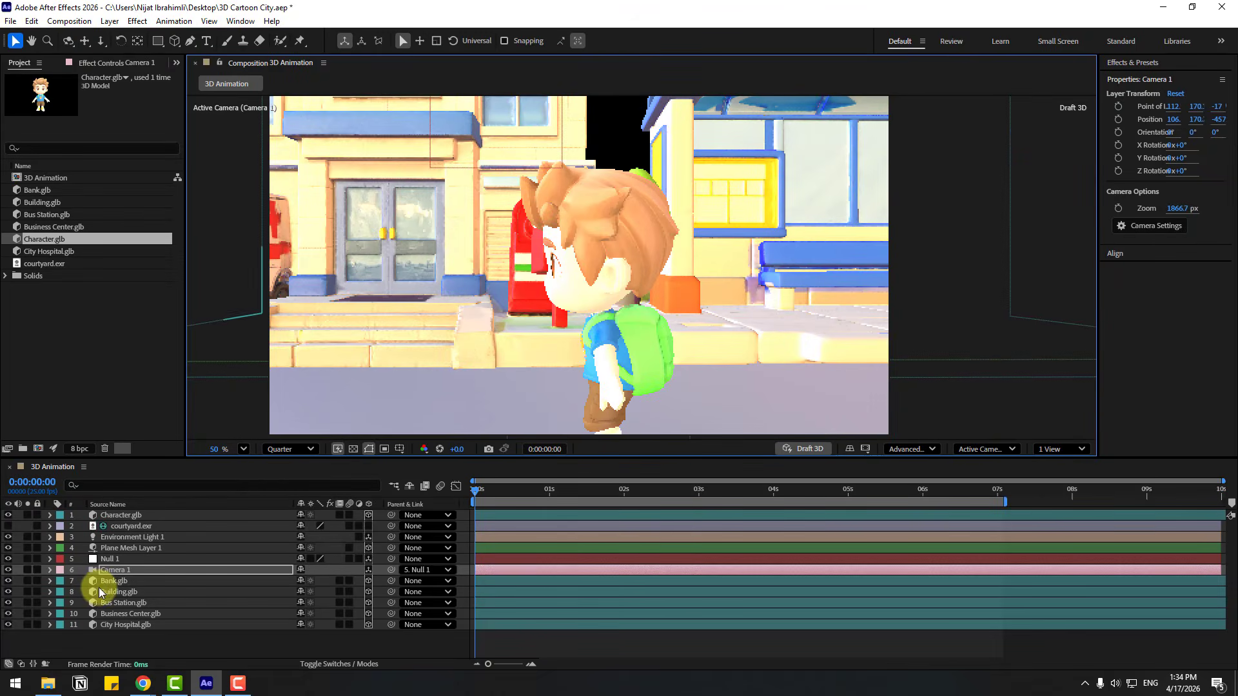
Keyframe Null 1's position at 0:00:00:00 and shift its X at 0:00:07:01 so the camera follows the character
{"action": "left_click", "coordinate": [103, 563]}
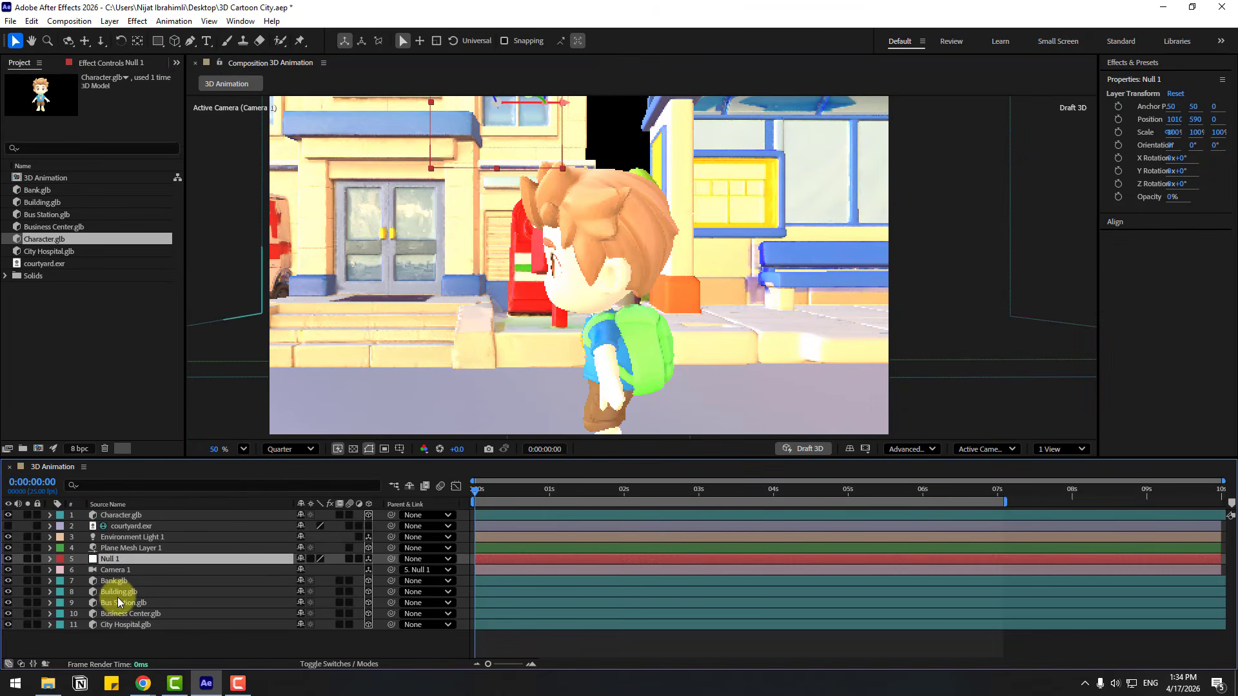
{"action": "key", "text": "alt+shift+p"}
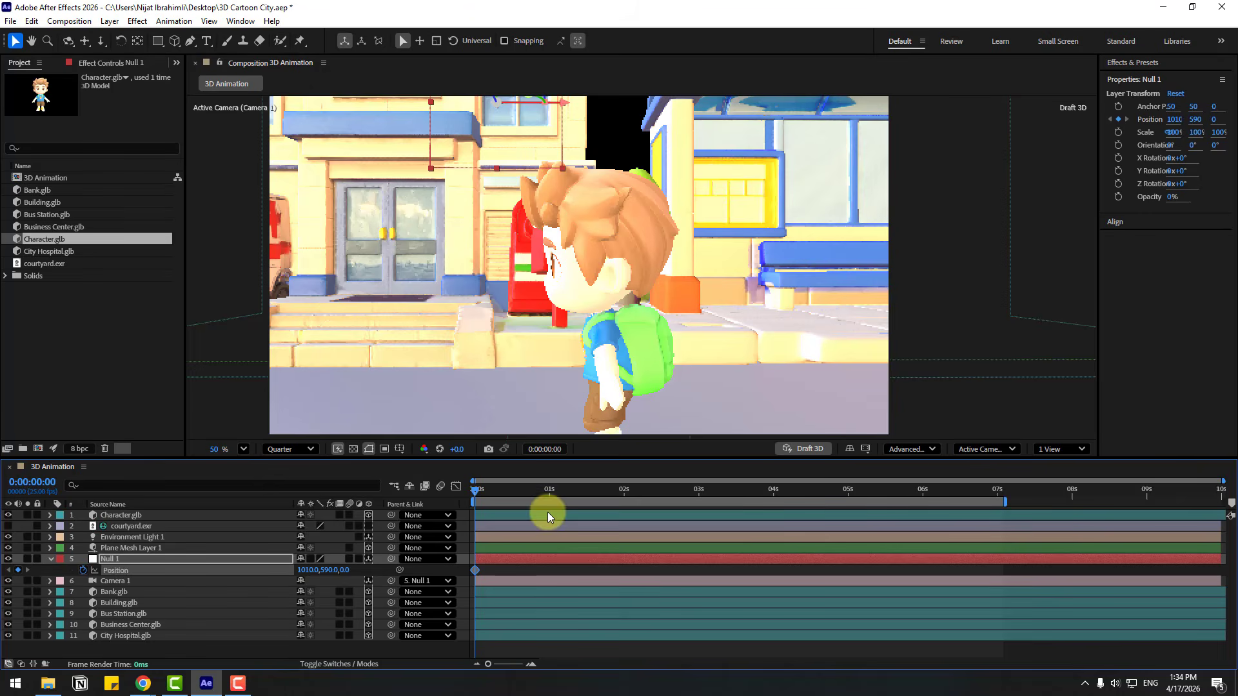
{"action": "left_click_drag", "start_coordinate": [591, 495], "coordinate": [981, 495]}
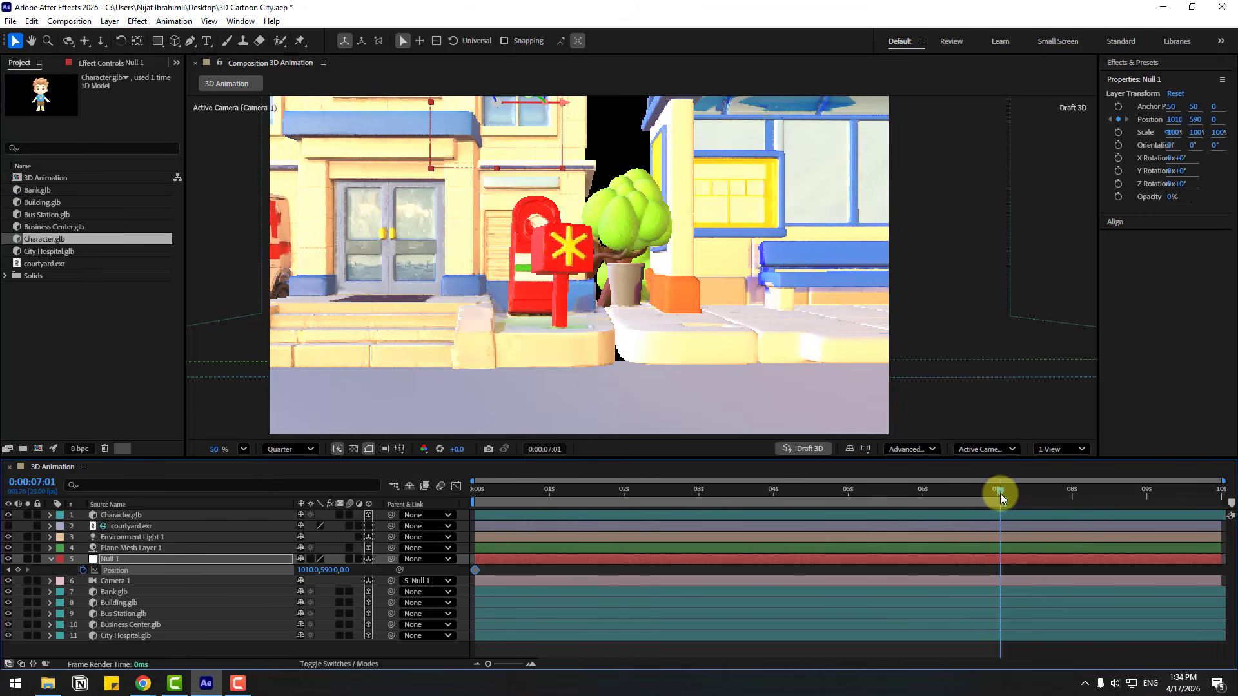
{"action": "left_click_drag", "start_coordinate": [314, 572], "coordinate": [109, 571]}
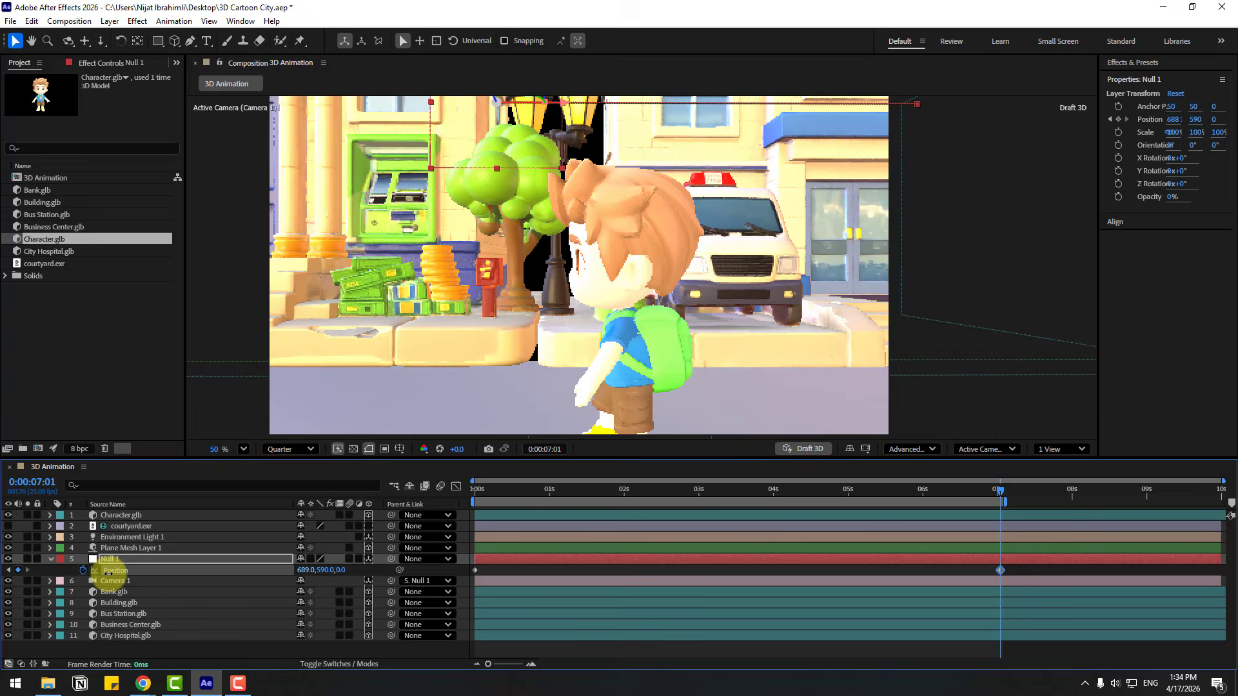
{"action": "left_click_drag", "start_coordinate": [561, 497], "coordinate": [463, 510]}
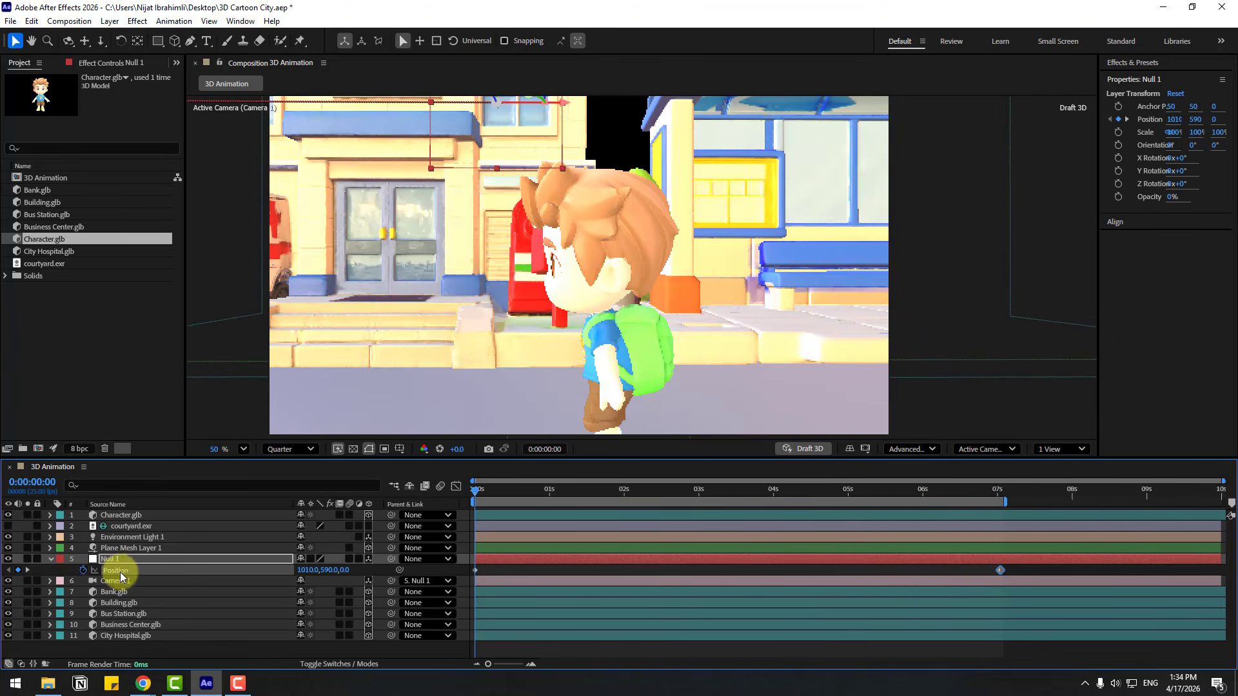
Keyframe Null 1's Y Rotation at 0:00:00:00 and set it to 10° at 0:00:07:01
{"action": "left_click", "coordinate": [109, 560]}
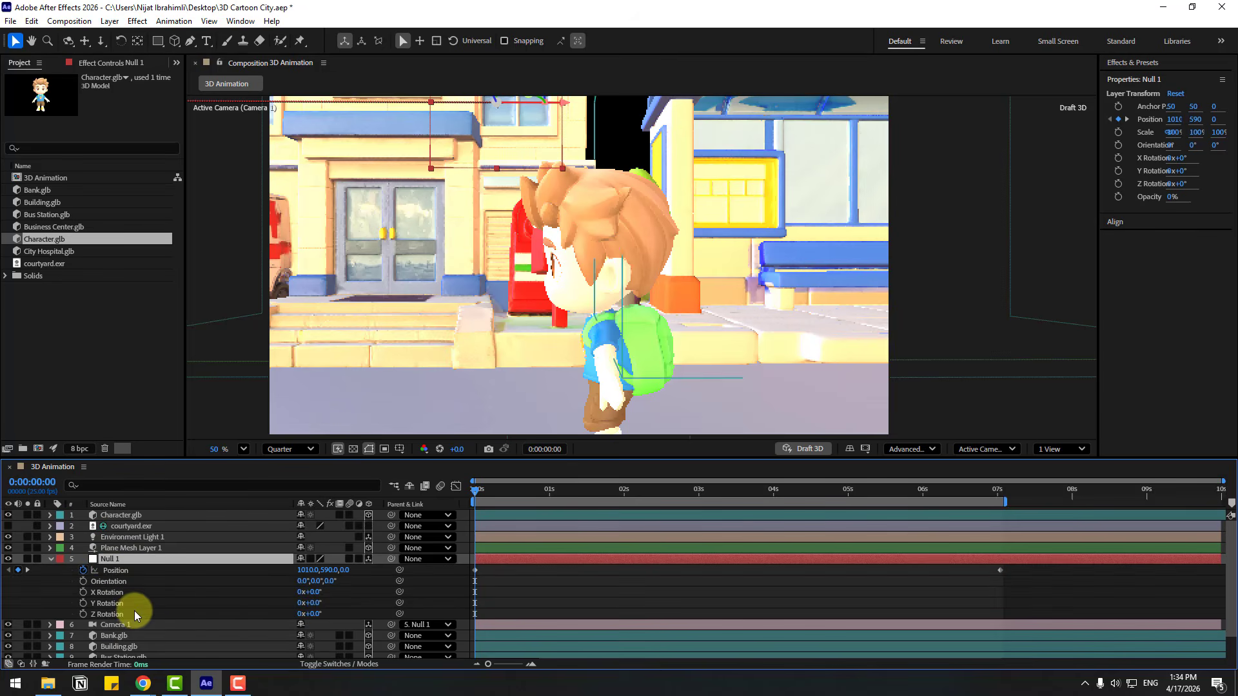
{"action": "key", "text": "shift+r"}
{"action": "left_click", "coordinate": [83, 602]}
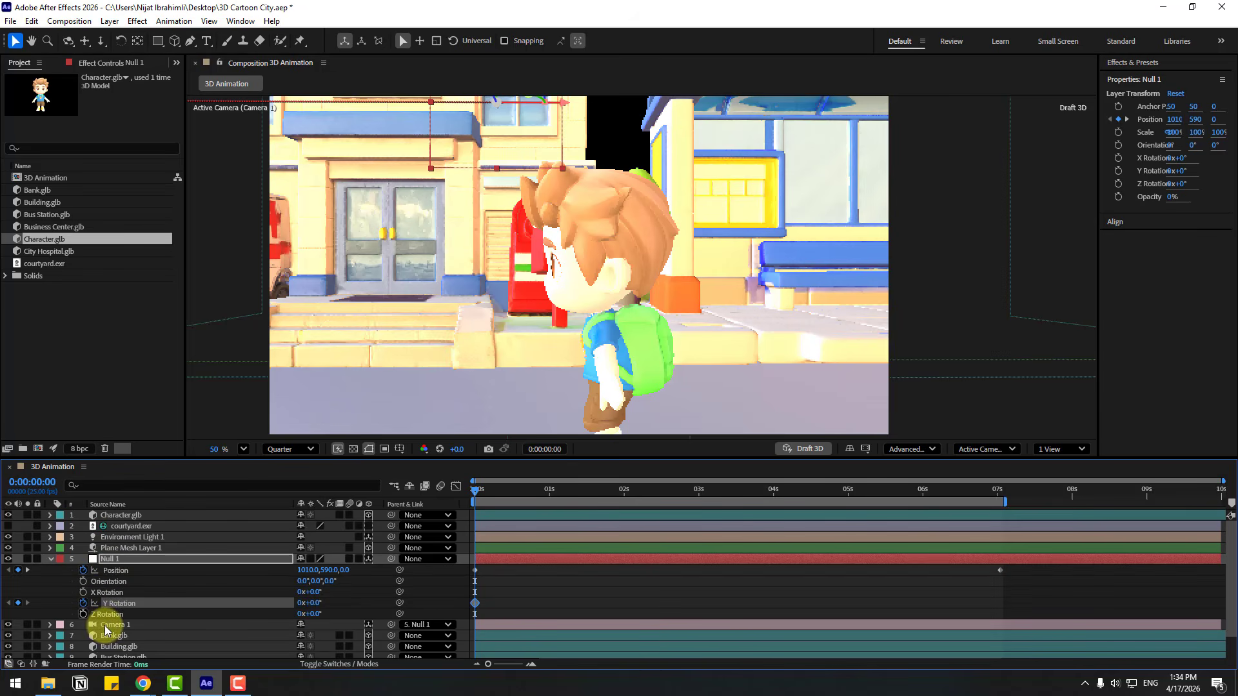
{"action": "left_click_drag", "start_coordinate": [983, 491], "coordinate": [1001, 495]}
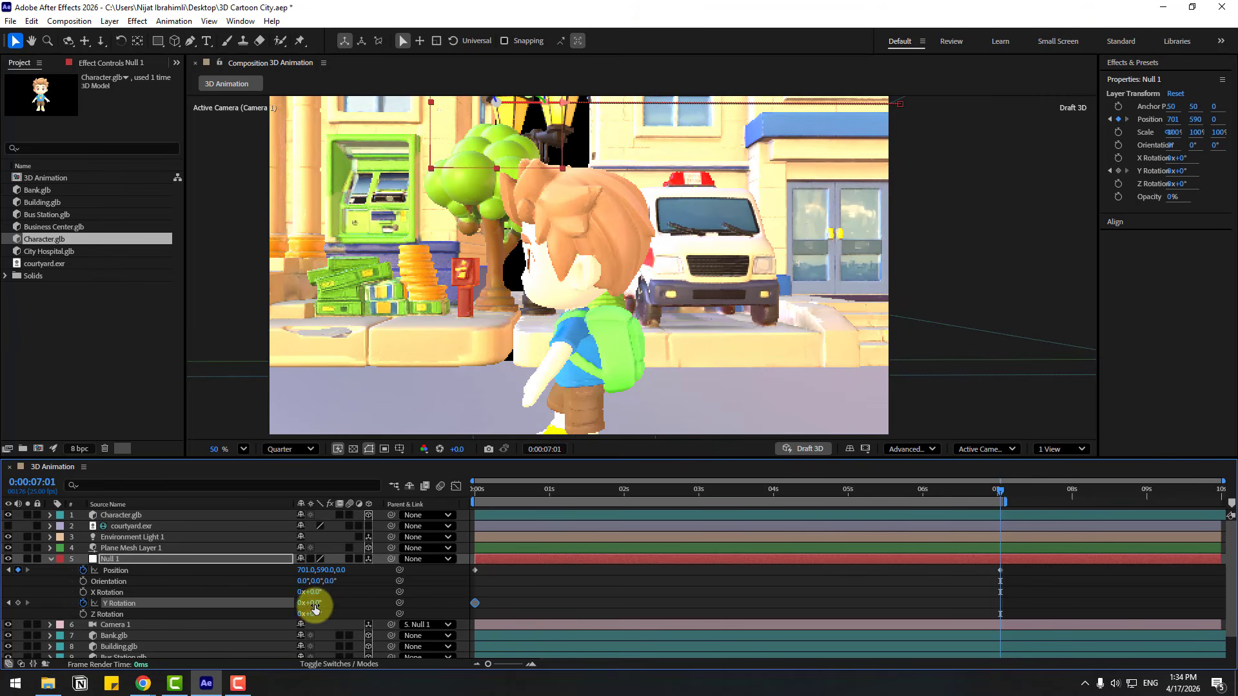
{"action": "left_click_drag", "start_coordinate": [314, 606], "coordinate": [318, 613]}
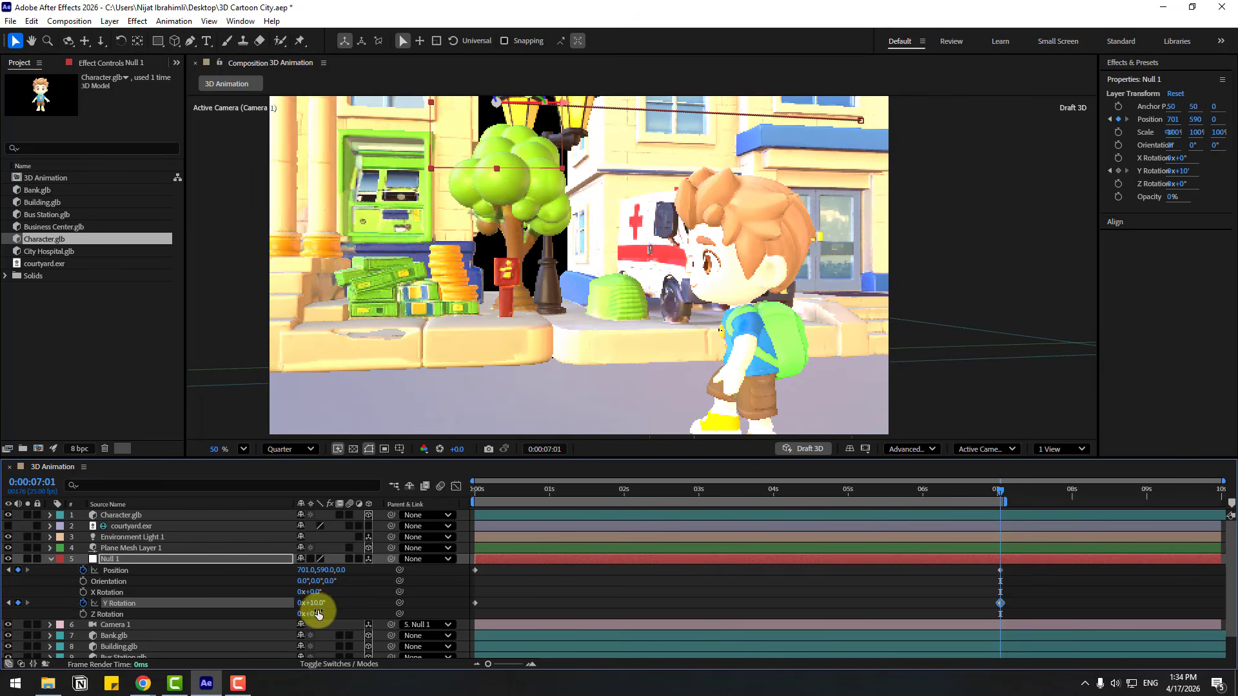
Shift Null 1's X position to about 743 at 0:00:07:01 to recenter the character, and preview the camera move
{"action": "left_click_drag", "start_coordinate": [304, 570], "coordinate": [334, 572]}
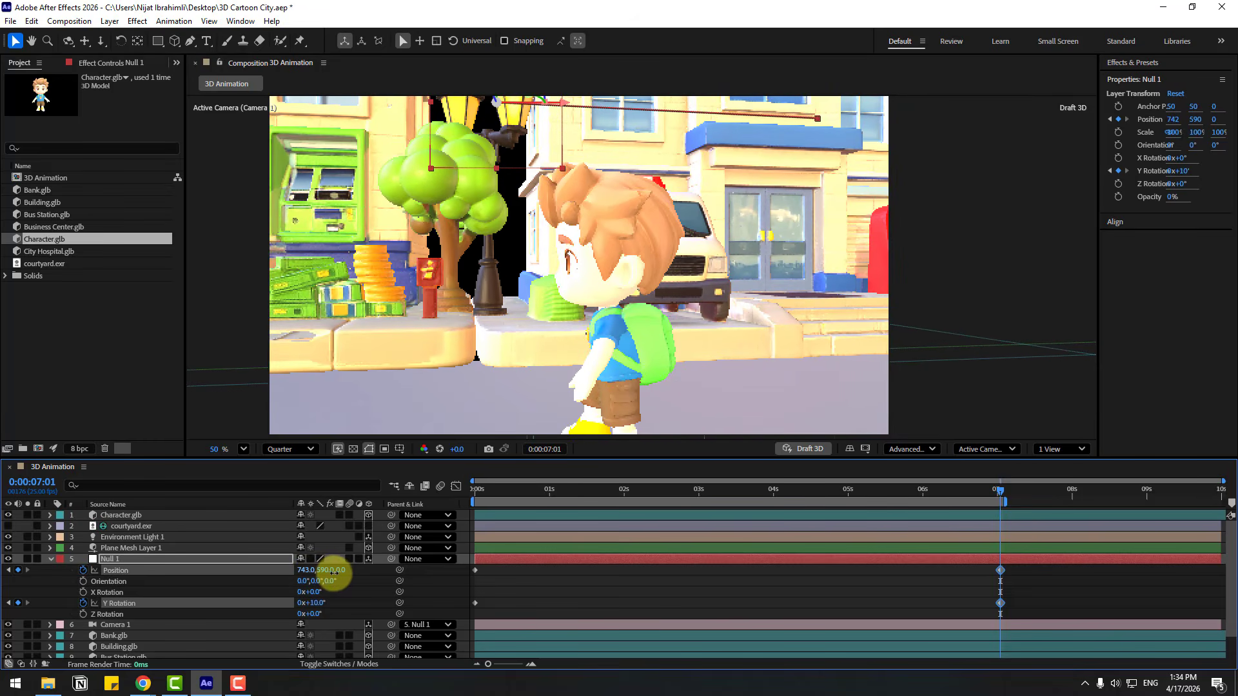
{"action": "left_click_drag", "start_coordinate": [1000, 496], "coordinate": [326, 500]}
{"action": "key", "text": "space"}
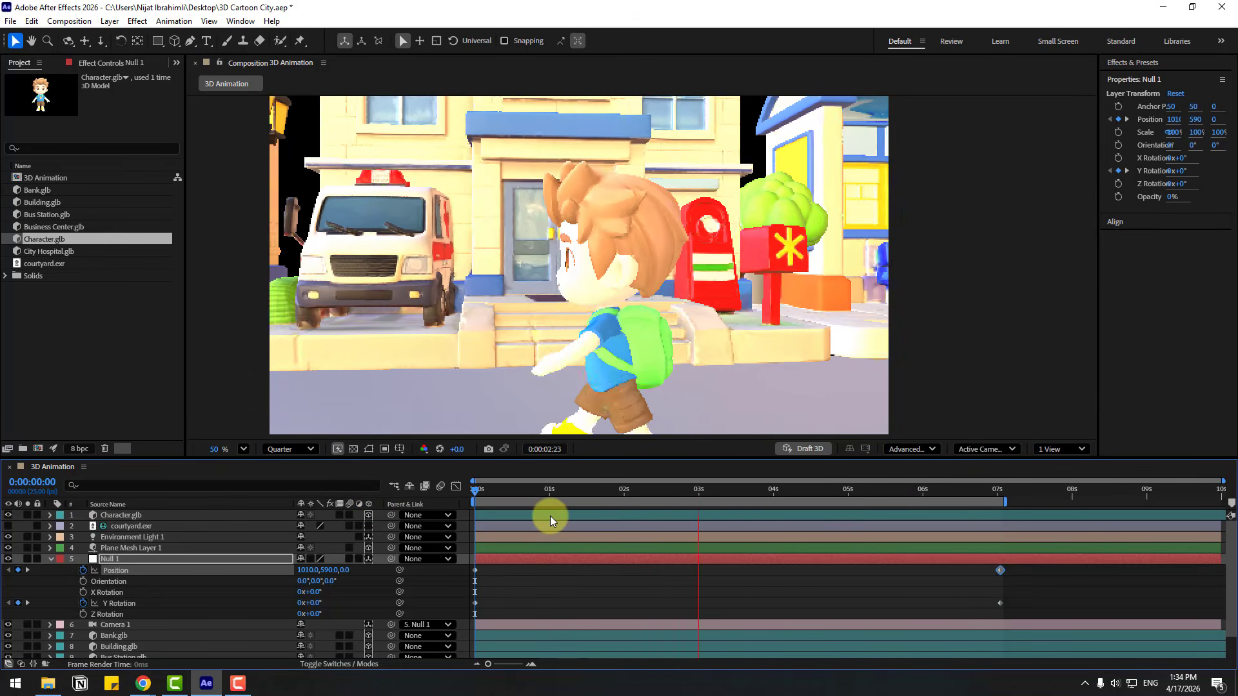
{"action": "key", "text": "space"}
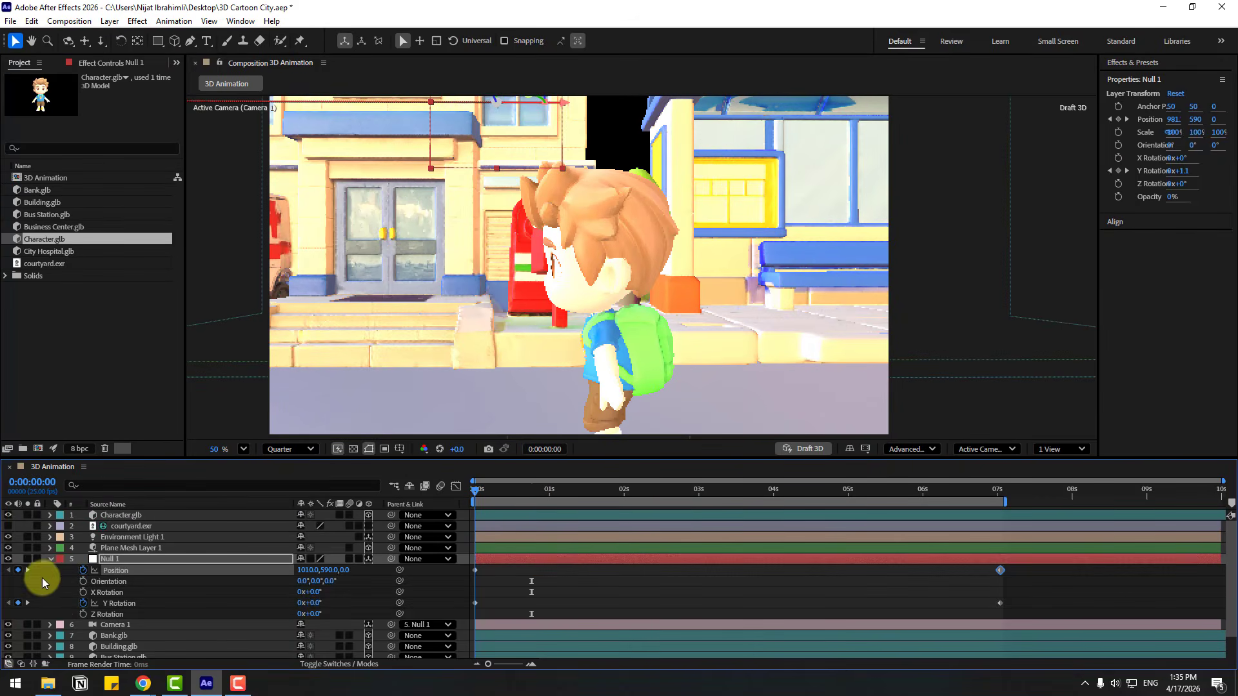
{"action": "left_click", "coordinate": [50, 559]}
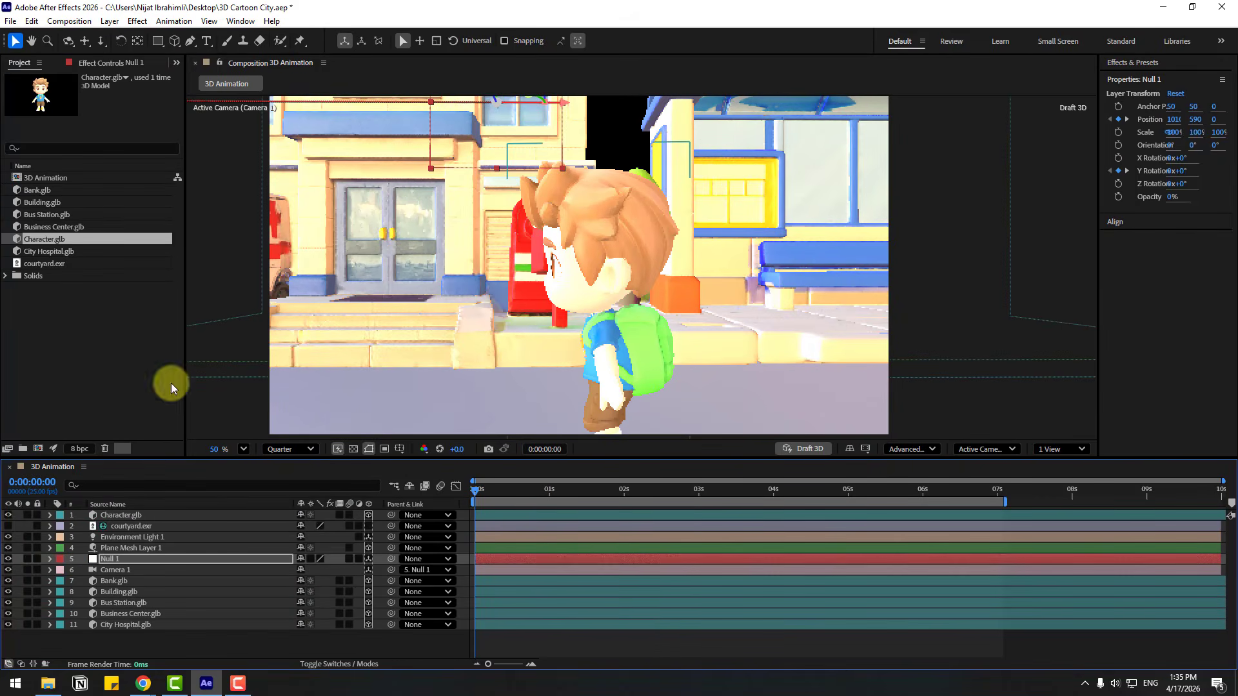
Duplicate the 3D Animation composition and open the copy
{"action": "left_click", "coordinate": [45, 178]}
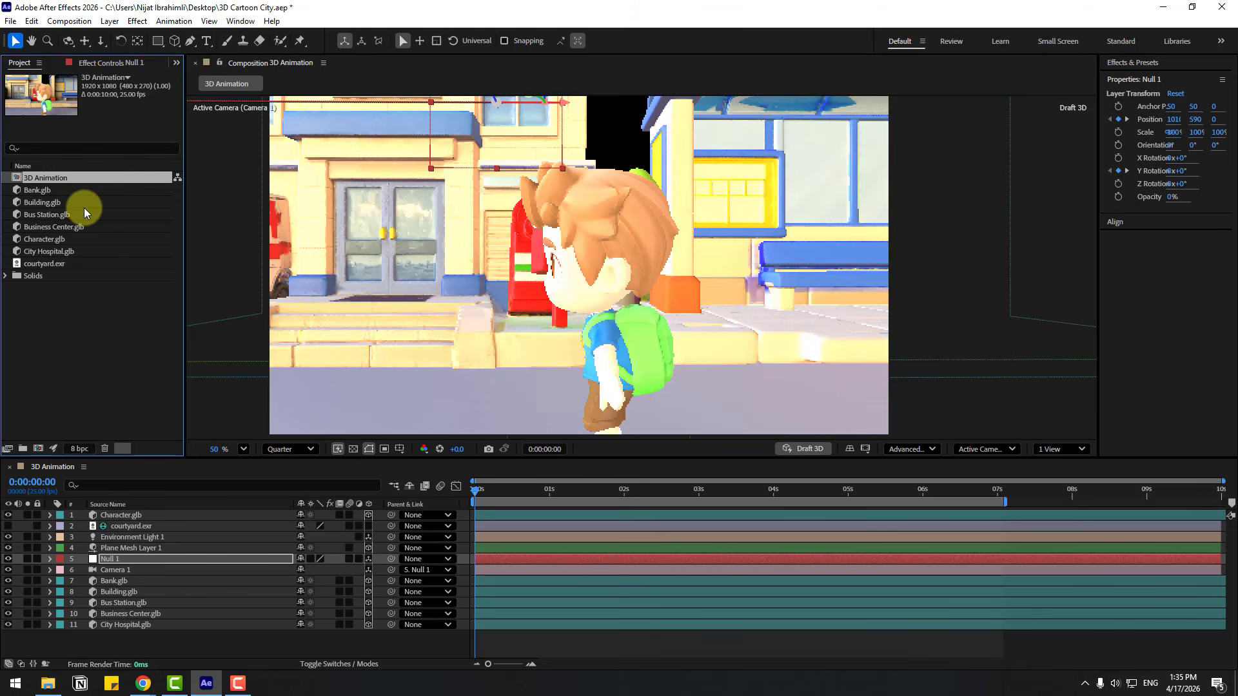
{"action": "key", "text": "ctrl+d"}
{"action": "double_click", "coordinate": [56, 191]}
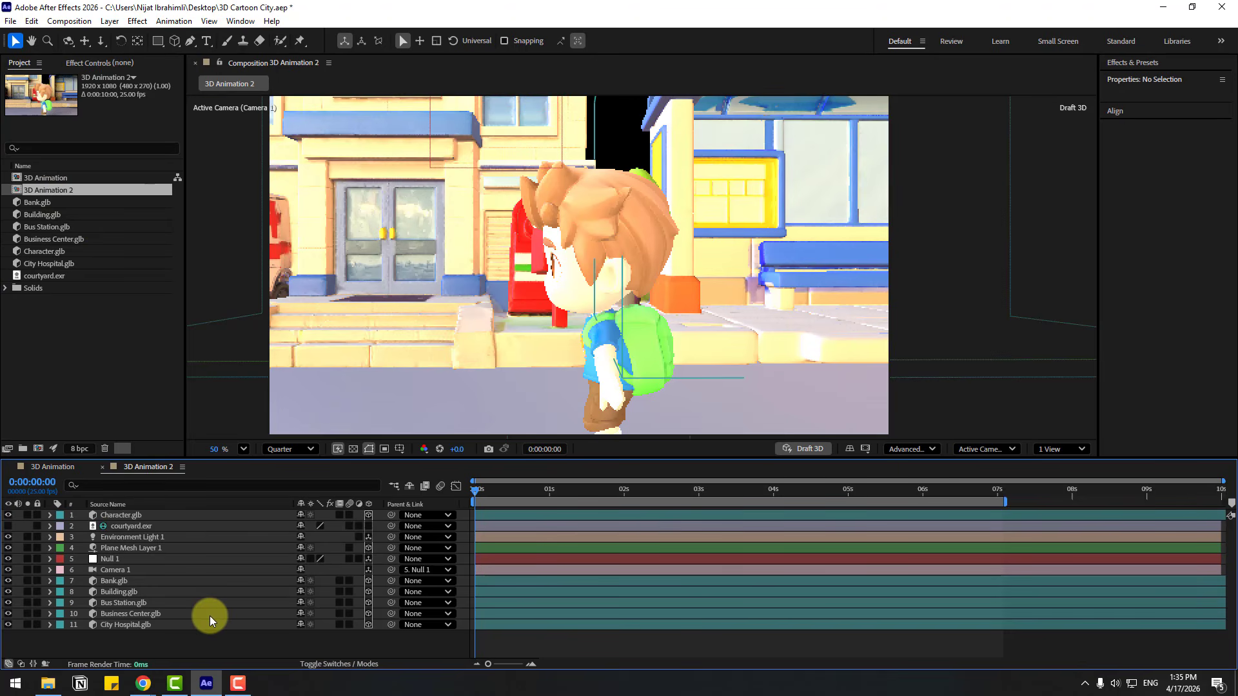
Remove all Position and Y Rotation keyframes from Null 1 in the duplicated composition
{"action": "left_click", "coordinate": [106, 561]}
{"action": "key", "text": "u"}
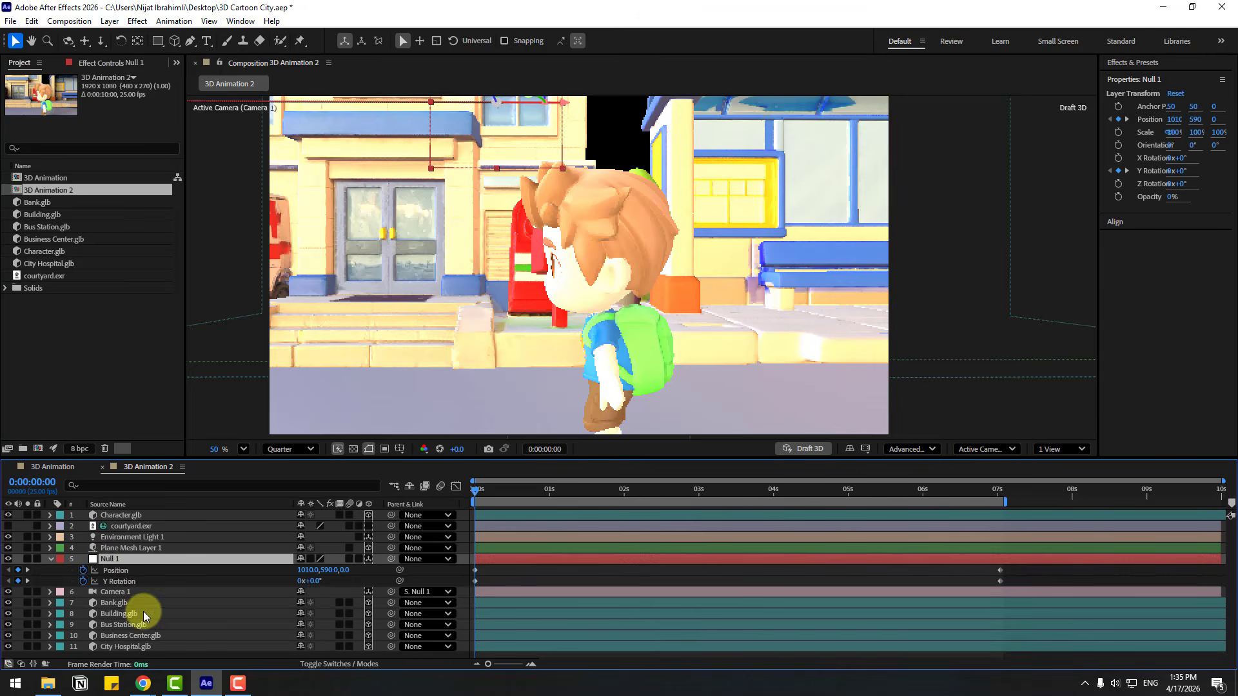
{"action": "left_click", "coordinate": [83, 571]}
{"action": "left_click", "coordinate": [83, 581]}
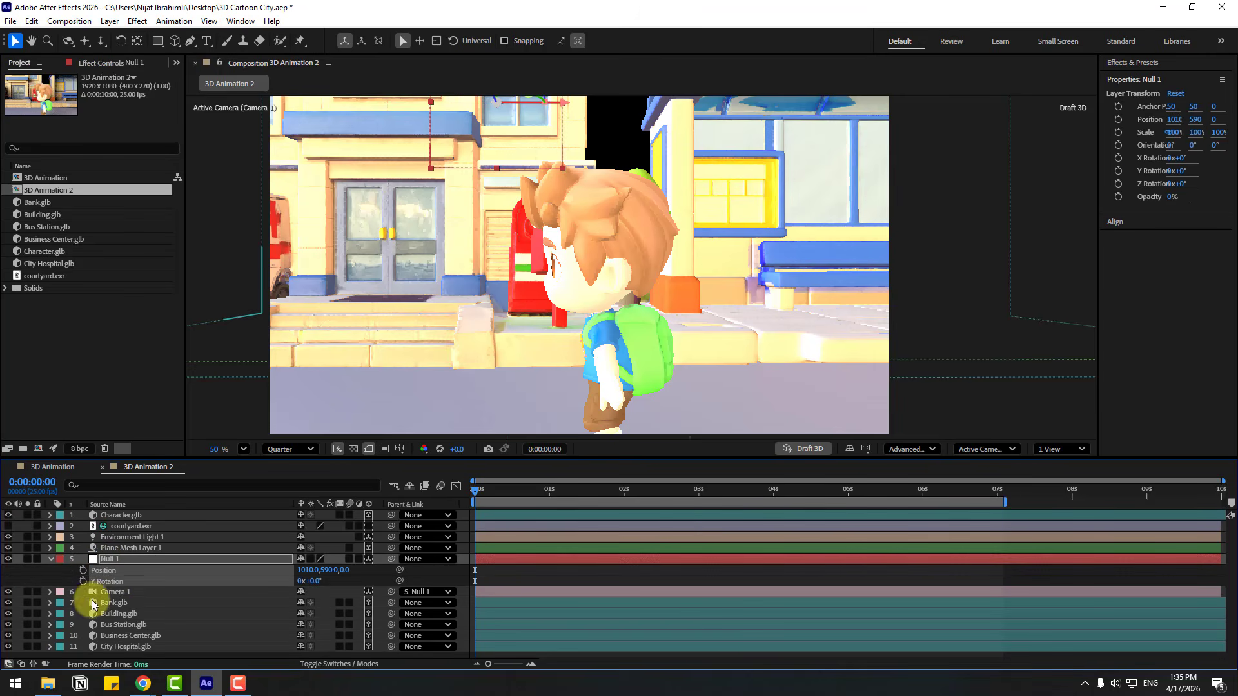
Orbit and reposition Camera 1 to frame the character from behind, looking along the street toward the bank
{"action": "left_click", "coordinate": [120, 592]}
{"action": "key", "text": "c"}
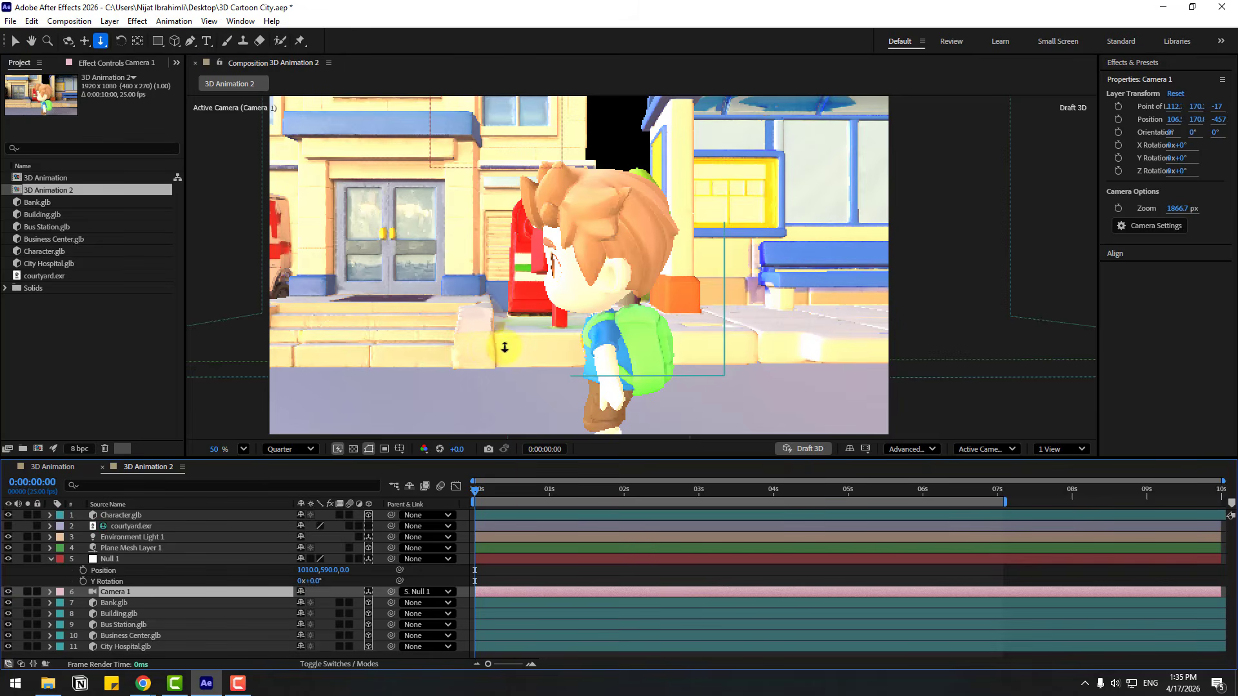
{"action": "left_click_drag", "start_coordinate": [496, 346], "coordinate": [696, 324]}
{"action": "key", "text": "1"}
{"action": "left_click_drag", "start_coordinate": [697, 323], "coordinate": [514, 345]}
{"action": "key", "text": "2"}
{"action": "key", "text": "v"}
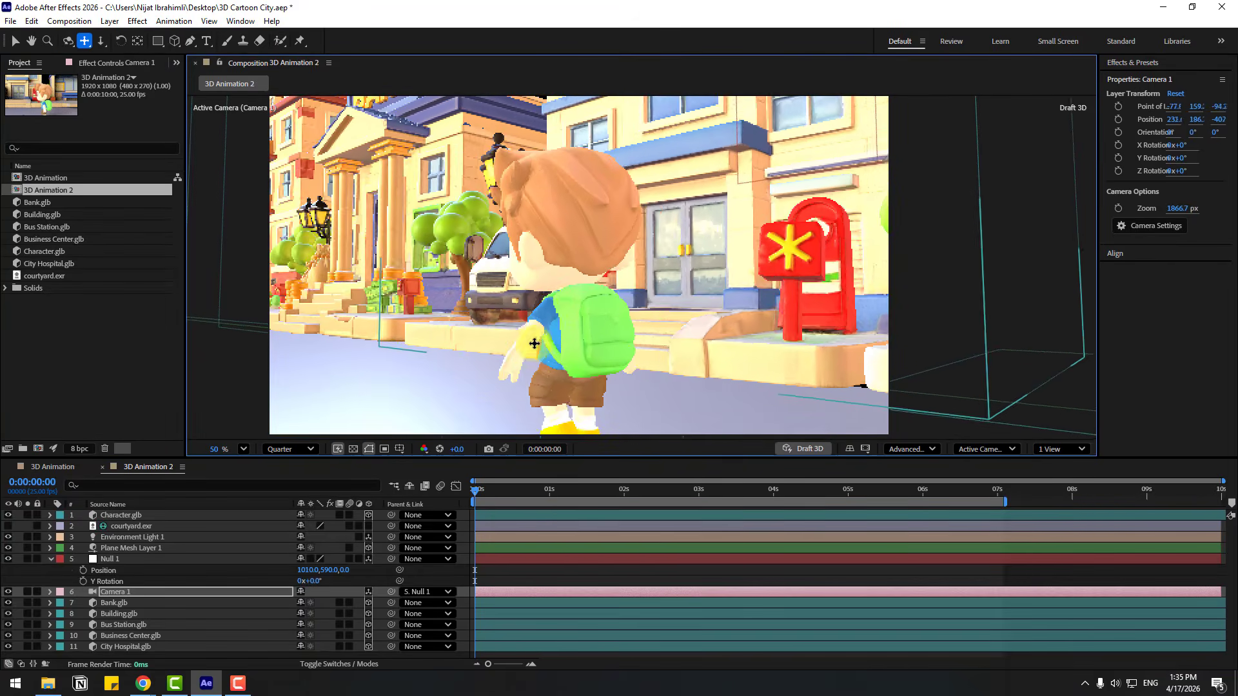
Keyframe Null 1's position at 0:00:00:00 and set its X to about 680 at 0:00:07:02
{"action": "left_click", "coordinate": [118, 560]}
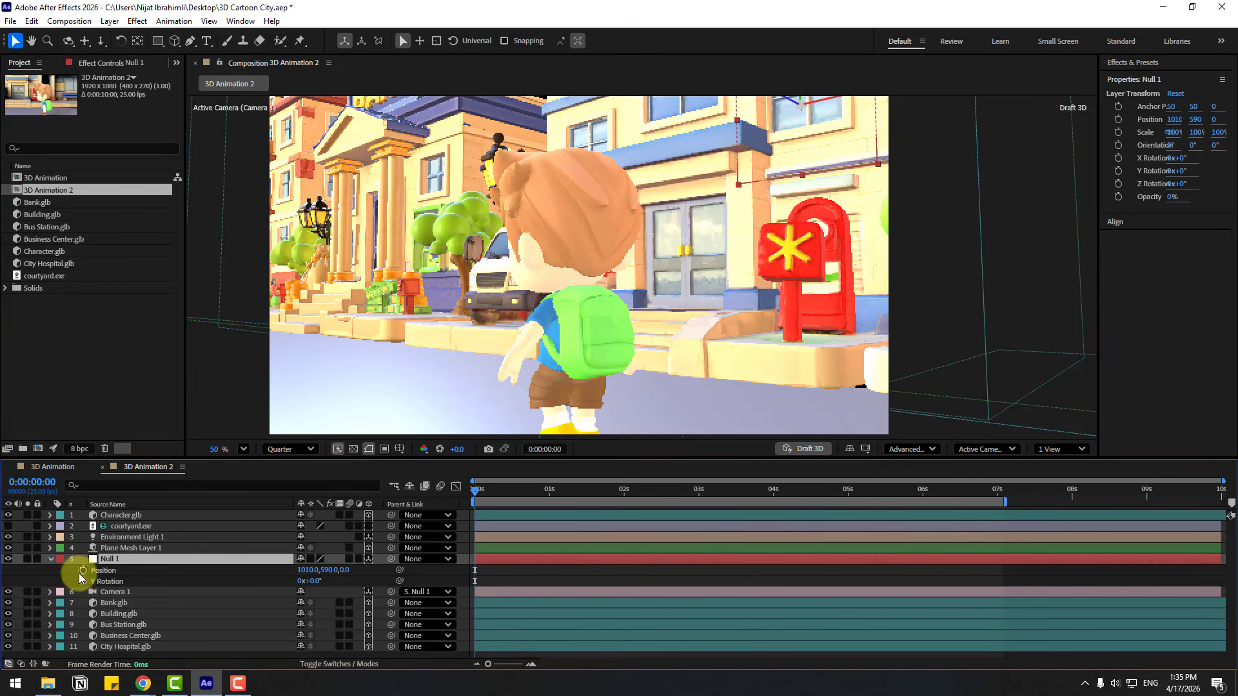
{"action": "left_click", "coordinate": [81, 571]}
{"action": "left_click_drag", "start_coordinate": [496, 489], "coordinate": [1003, 492]}
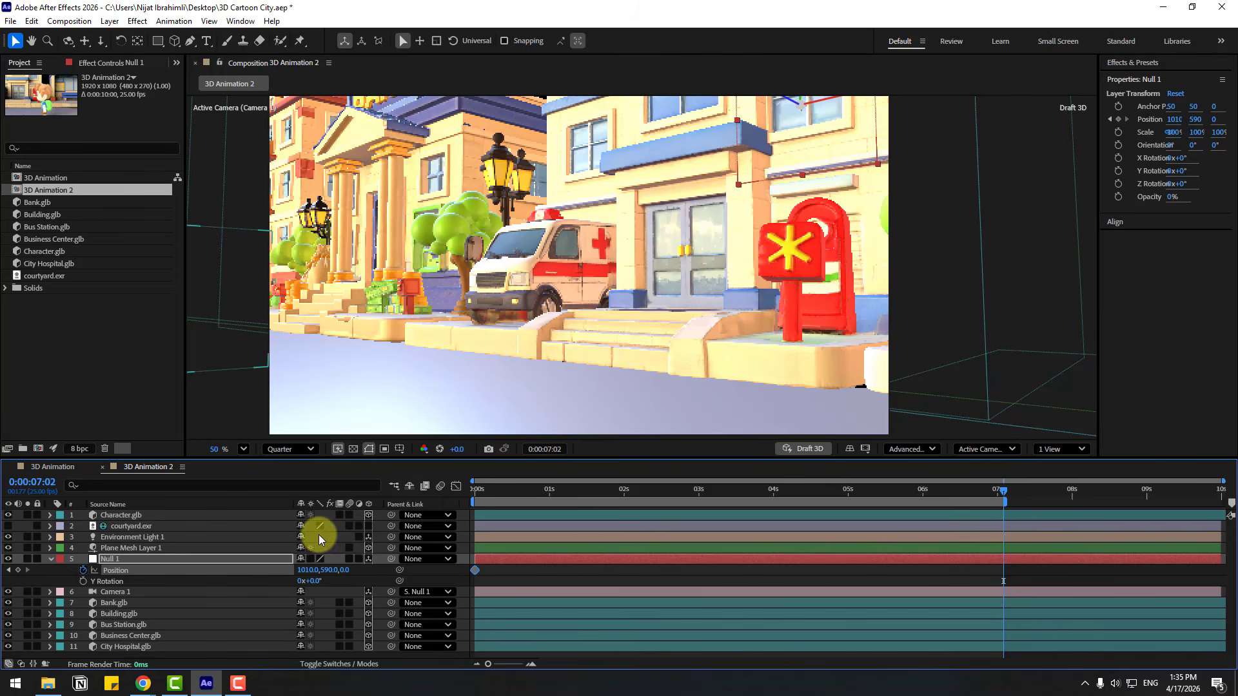
{"action": "left_click_drag", "start_coordinate": [304, 570], "coordinate": [285, 569]}
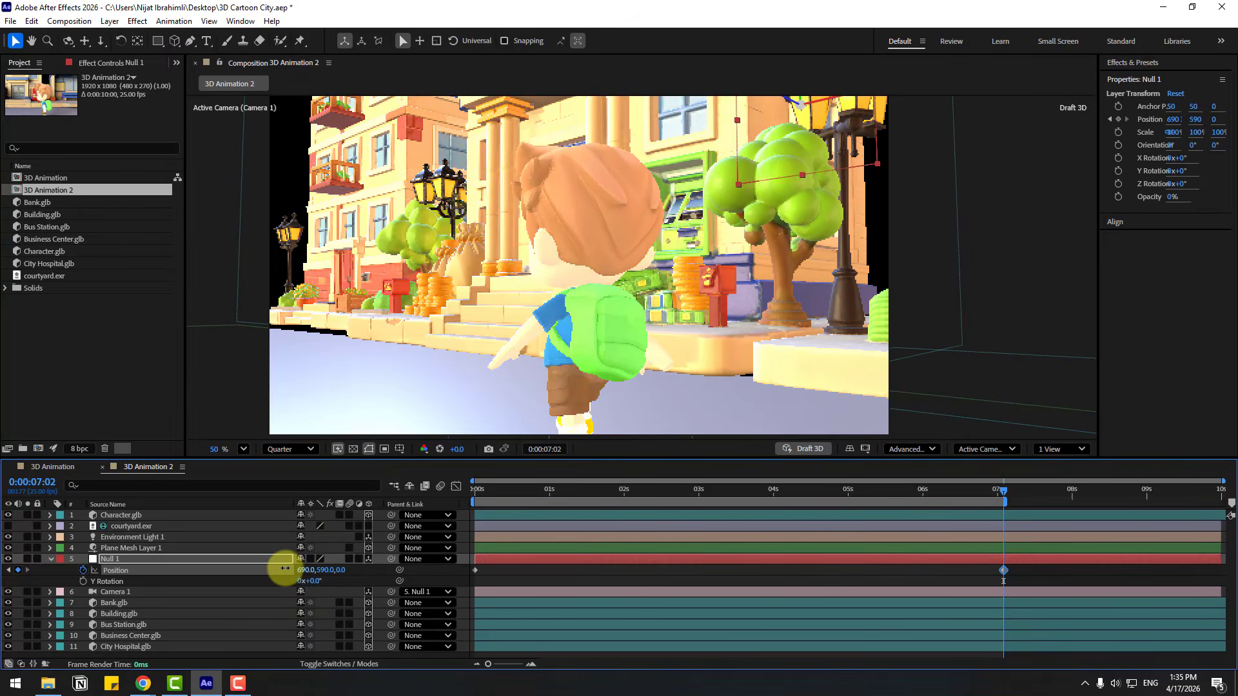
Keyframe Null 1's Y Rotation at the first frame and set it to 5° at 0:00:07:02
{"action": "left_click_drag", "start_coordinate": [477, 497], "coordinate": [381, 505]}
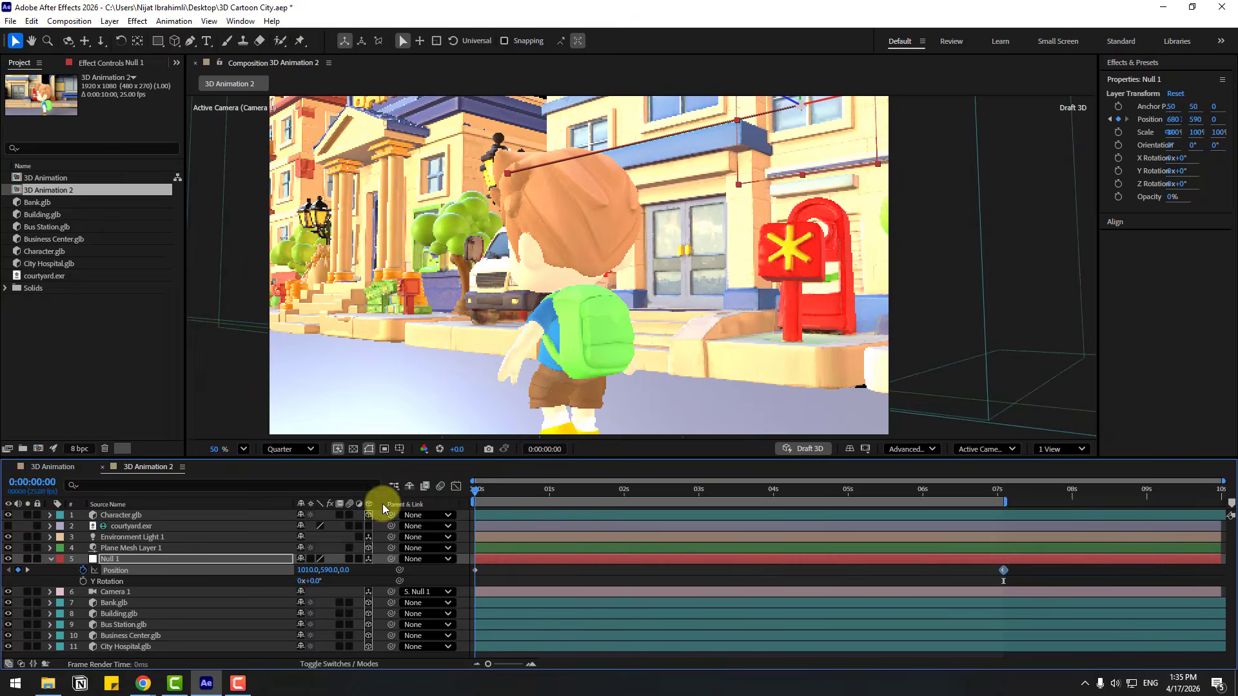
{"action": "left_click", "coordinate": [83, 581]}
{"action": "left_click_drag", "start_coordinate": [521, 494], "coordinate": [1004, 497]}
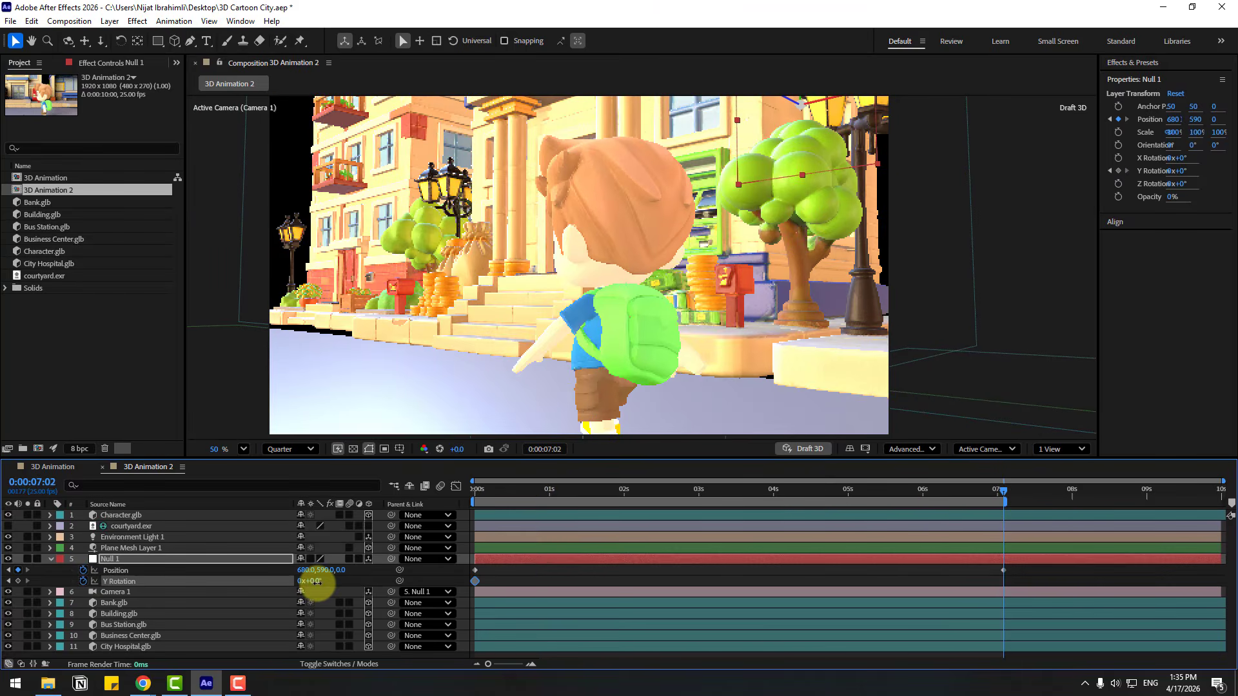
{"action": "left_click_drag", "start_coordinate": [318, 581], "coordinate": [317, 581]}
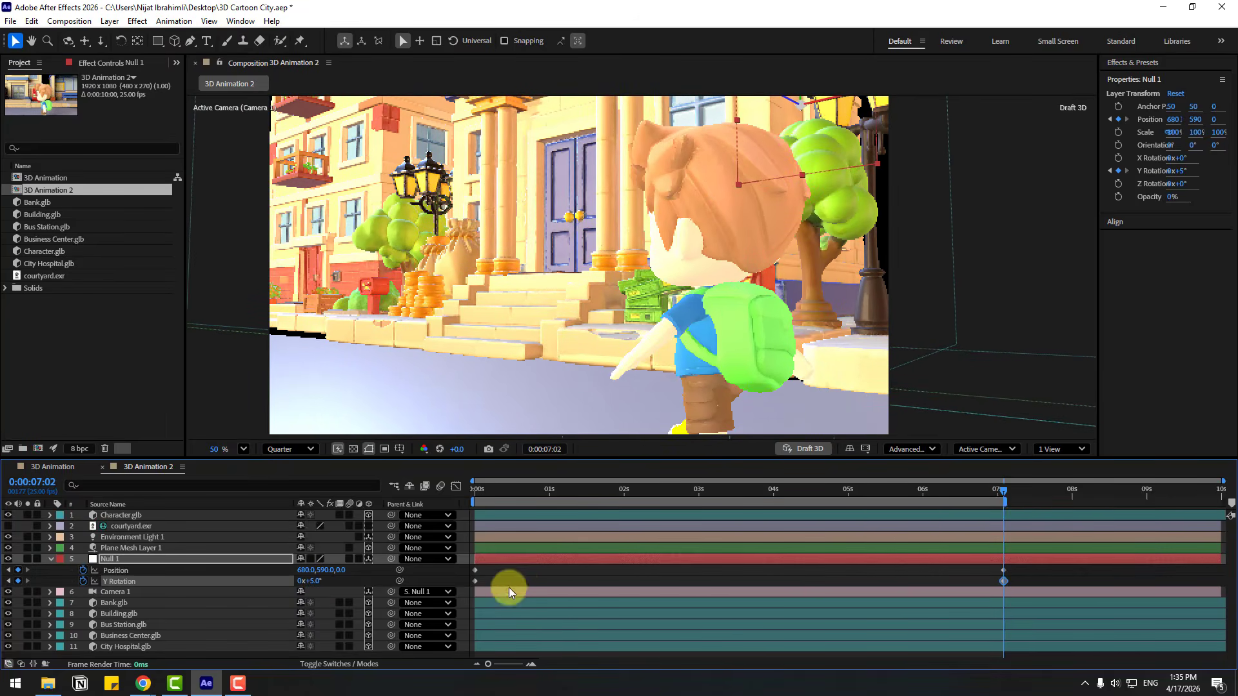
Lower the Building.glb model slightly along its Y axis beside the bank, and scrub back through the shot
{"action": "left_click", "coordinate": [529, 586]}
{"action": "left_click", "coordinate": [303, 182]}
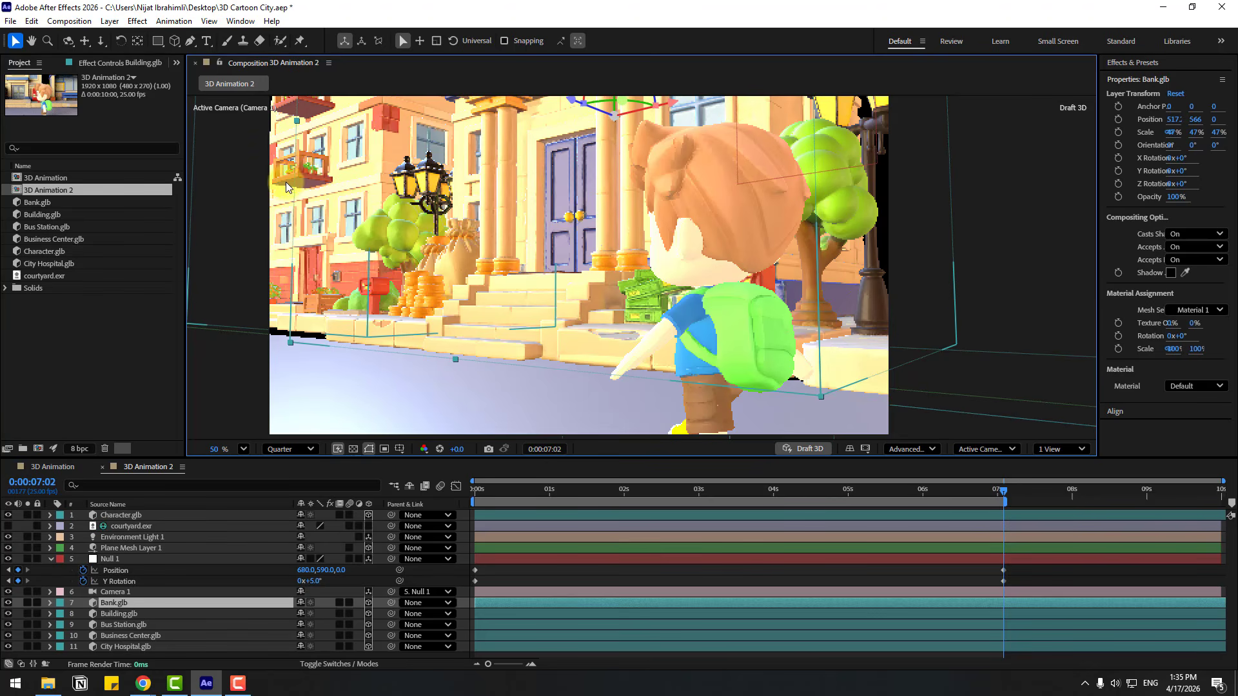
{"action": "left_click", "coordinate": [285, 182]}
{"action": "left_click_drag", "start_coordinate": [366, 103], "coordinate": [366, 108]}
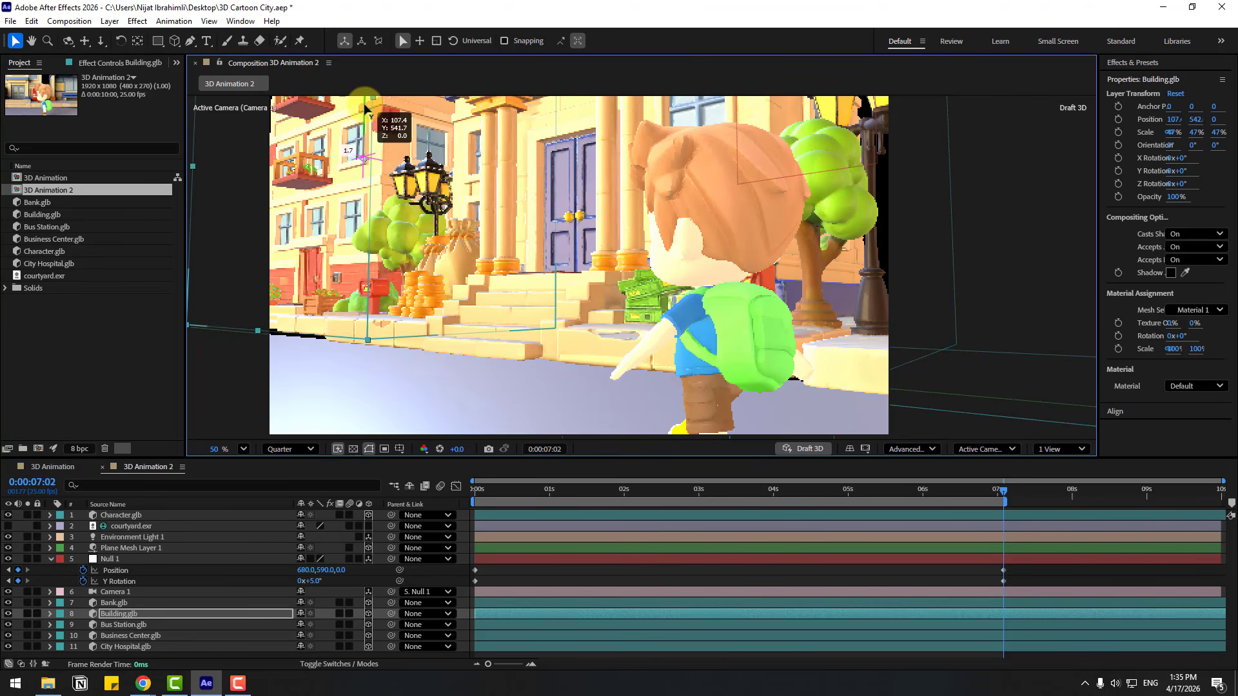
{"action": "left_click", "coordinate": [802, 582]}
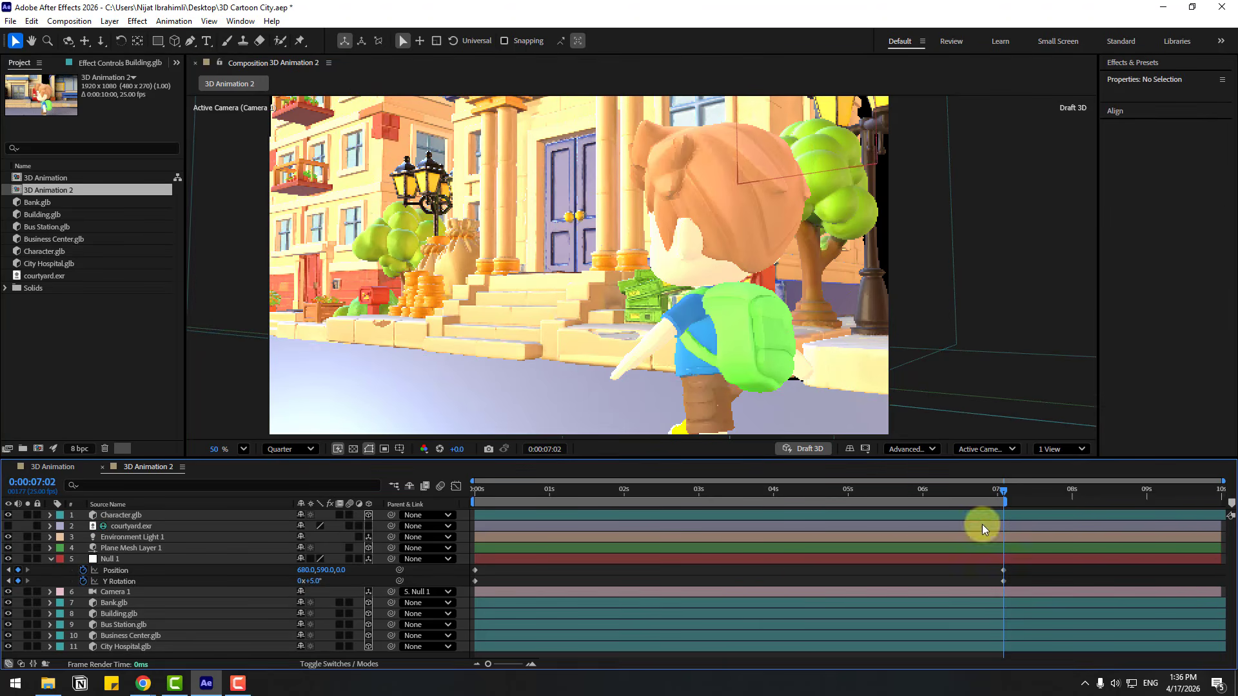
{"action": "left_click_drag", "start_coordinate": [992, 493], "coordinate": [714, 529]}
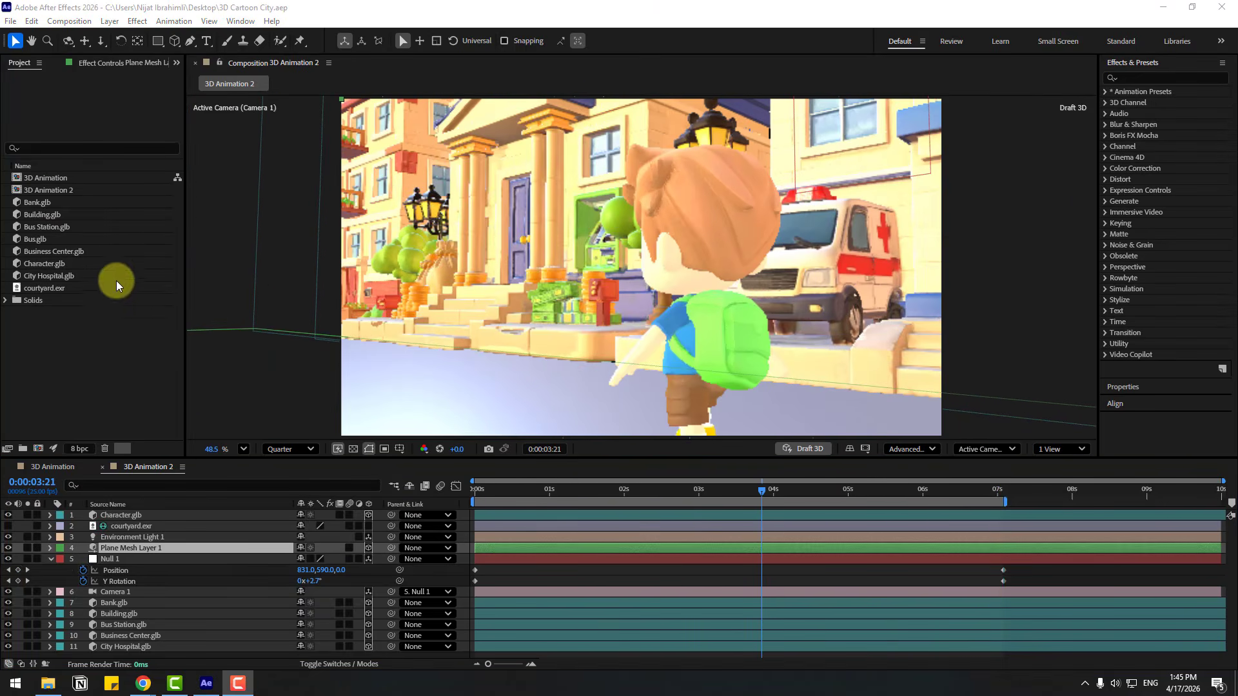
Duplicate the 3D Animation 2 composition and open the new copy
{"action": "left_click", "coordinate": [45, 192]}
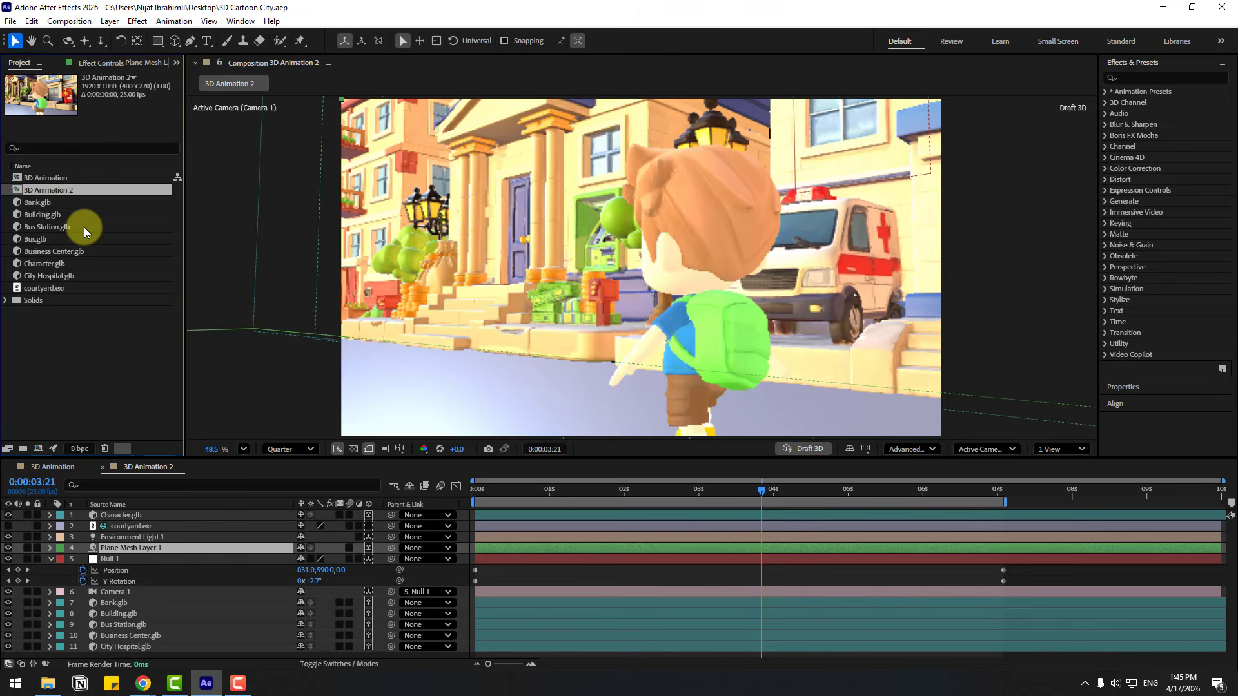
{"action": "key", "text": "ctrl+d"}
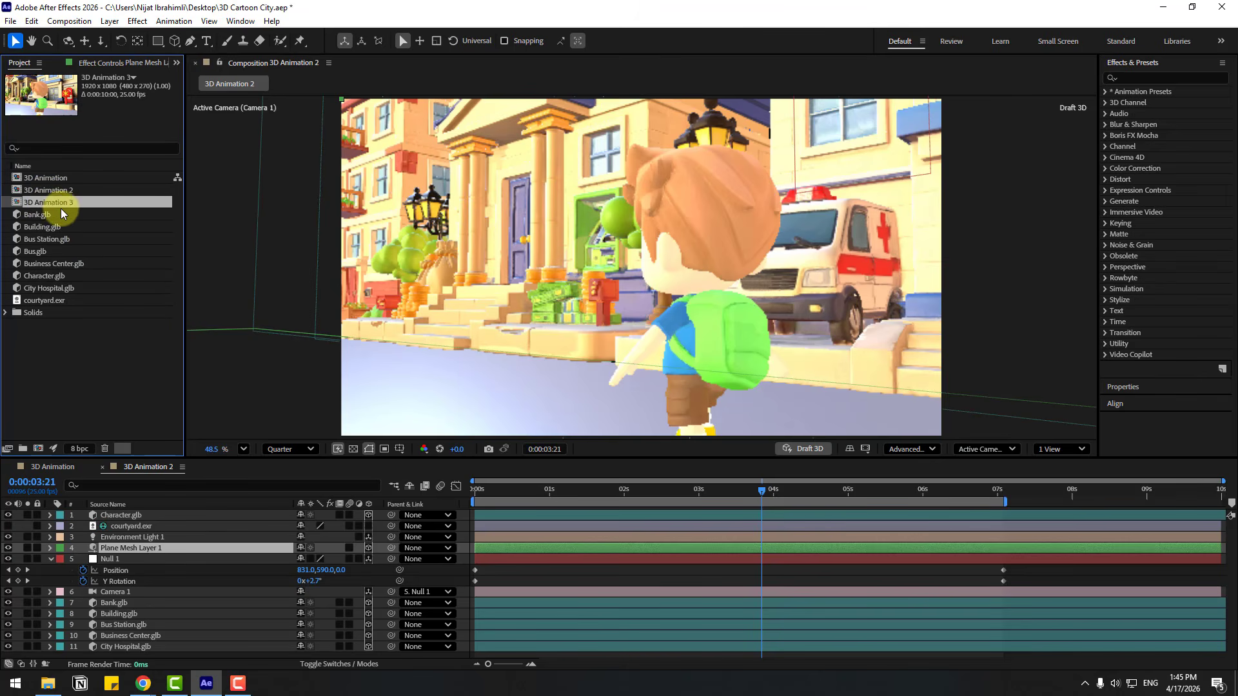
{"action": "double_click", "coordinate": [52, 205]}
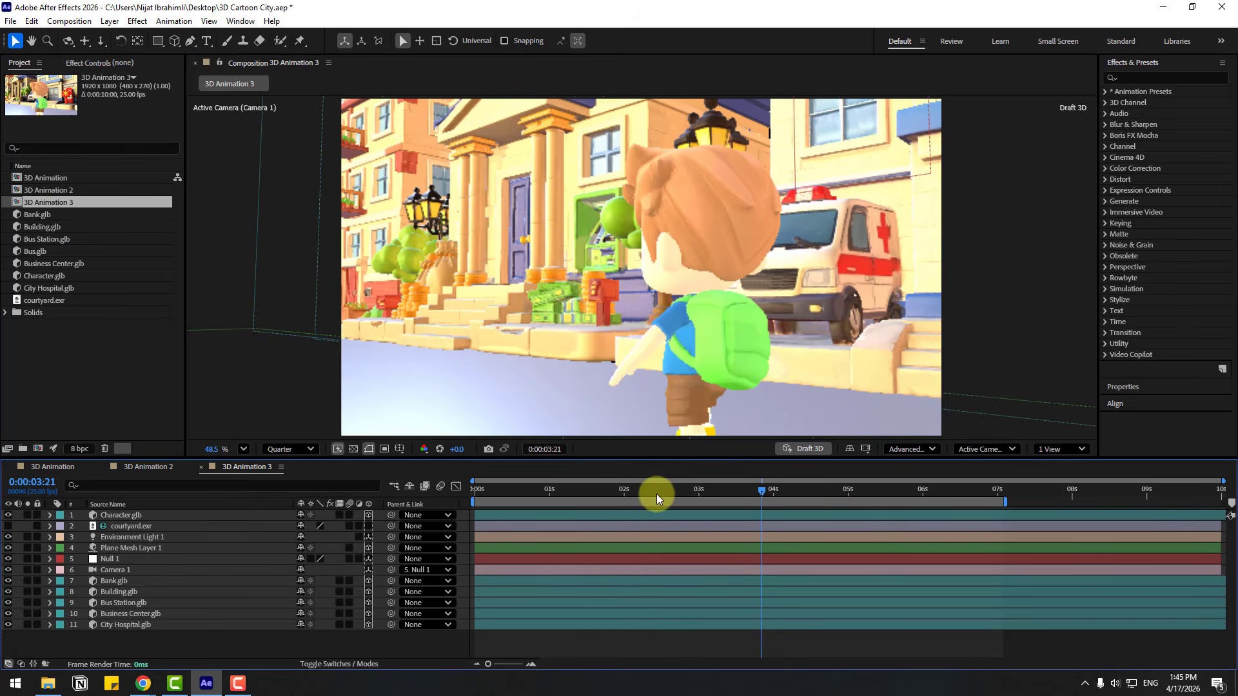
At the first frame of the new composition, clear Null 1's Position and Y Rotation keyframes and collapse its properties
{"action": "left_click_drag", "start_coordinate": [657, 494], "coordinate": [413, 505]}
{"action": "left_click", "coordinate": [104, 563]}
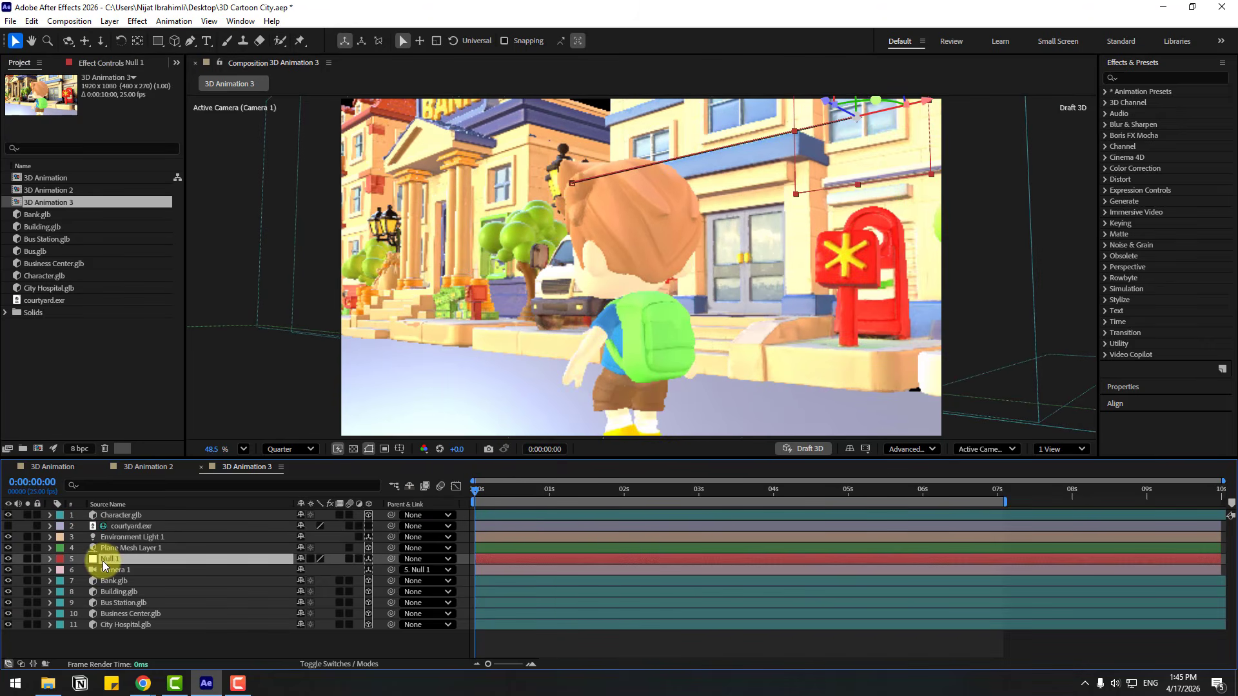
{"action": "key", "text": "u"}
{"action": "left_click", "coordinate": [83, 571]}
{"action": "left_click", "coordinate": [83, 581]}
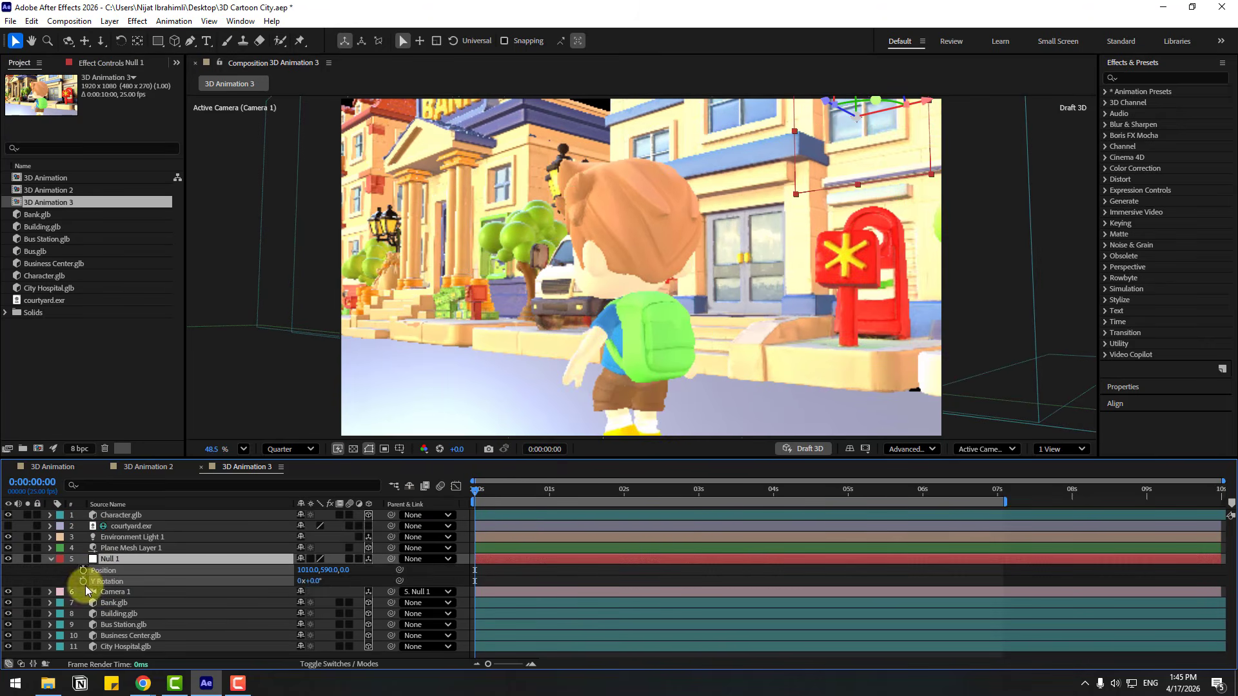
{"action": "key", "text": "u"}
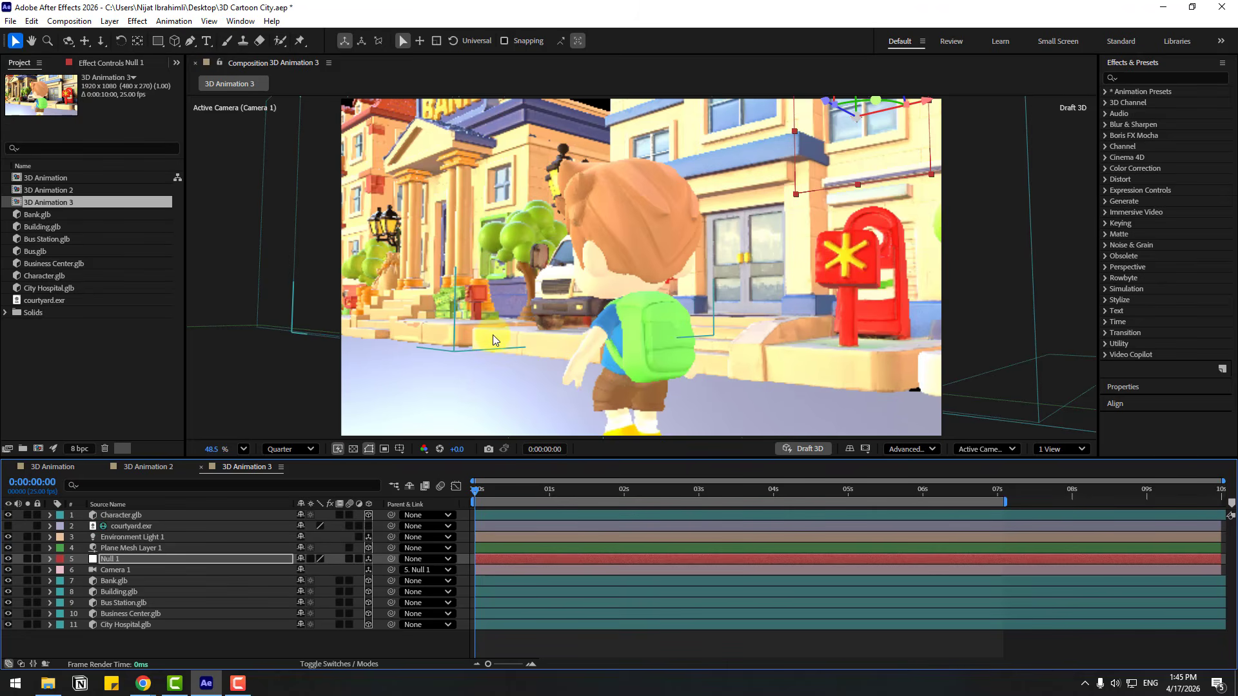
Dolly the camera back and orbit it to view the character from the front, with the bus station behind
{"action": "key", "text": "c"}
{"action": "left_click_drag", "start_coordinate": [507, 327], "coordinate": [563, 381]}
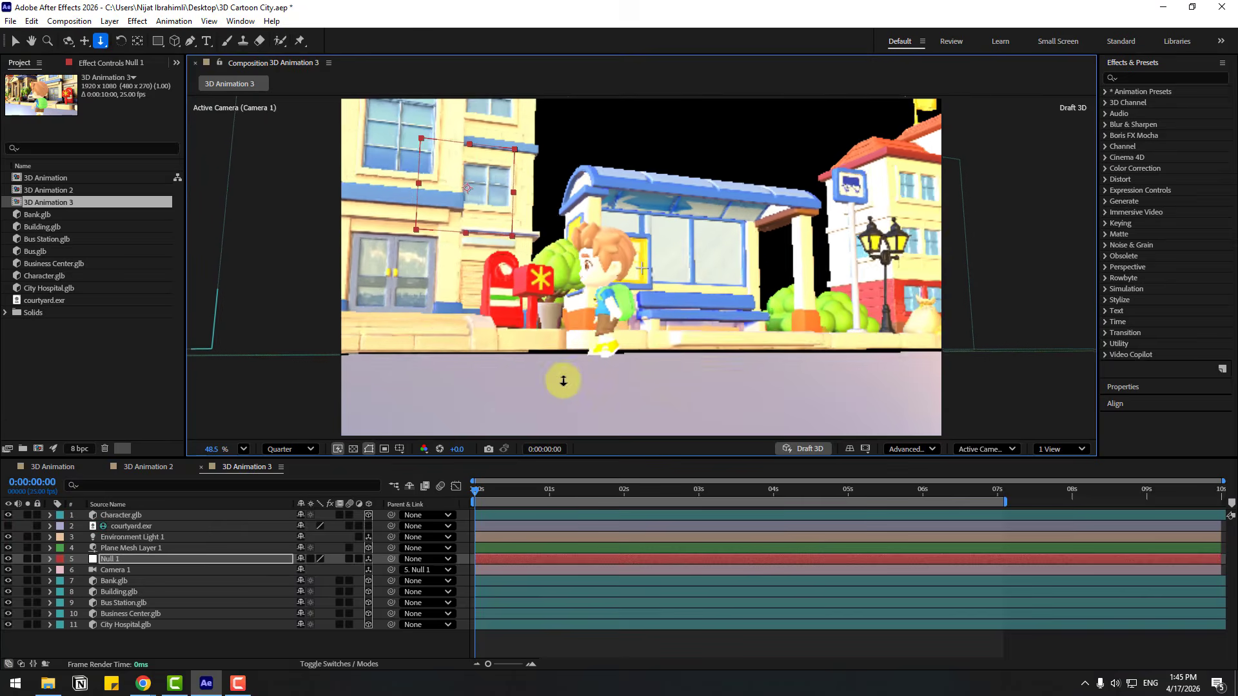
{"action": "left_click_drag", "start_coordinate": [570, 336], "coordinate": [593, 324]}
{"action": "key", "text": "v"}
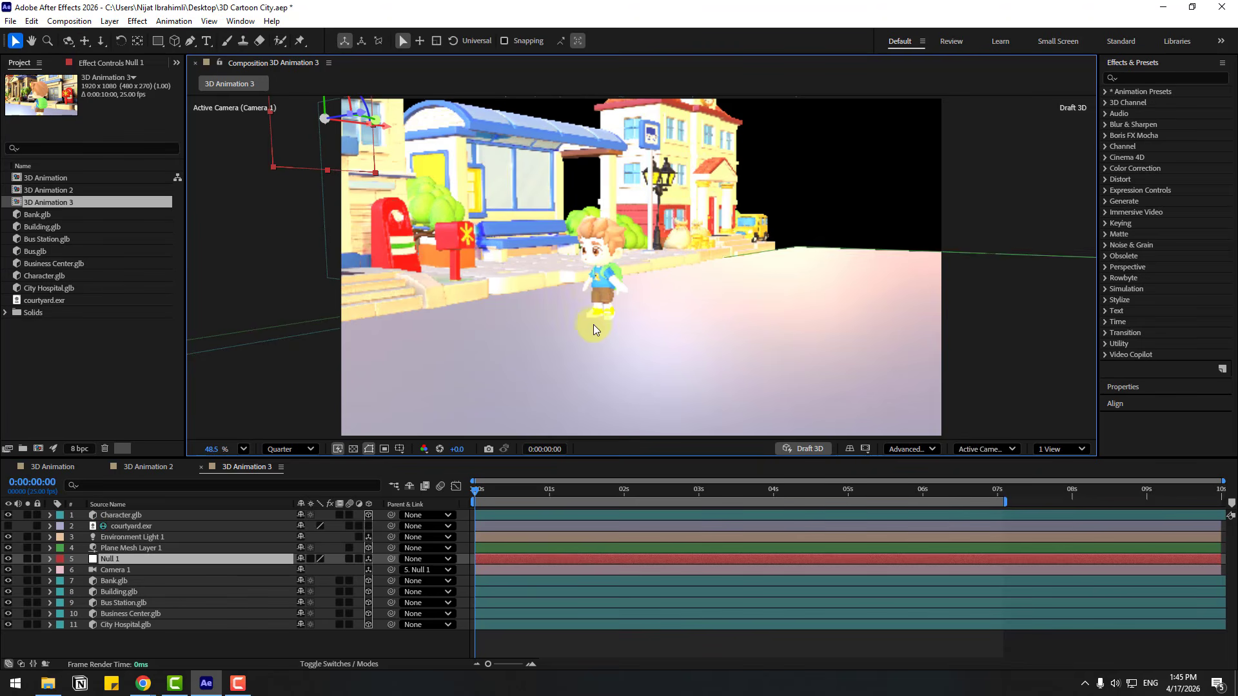
Select both of the character's position keyframes and move the walk path closer to the sidewalk, starting at about 1088.1, 765.1, -206.3
{"action": "left_click", "coordinate": [602, 261]}
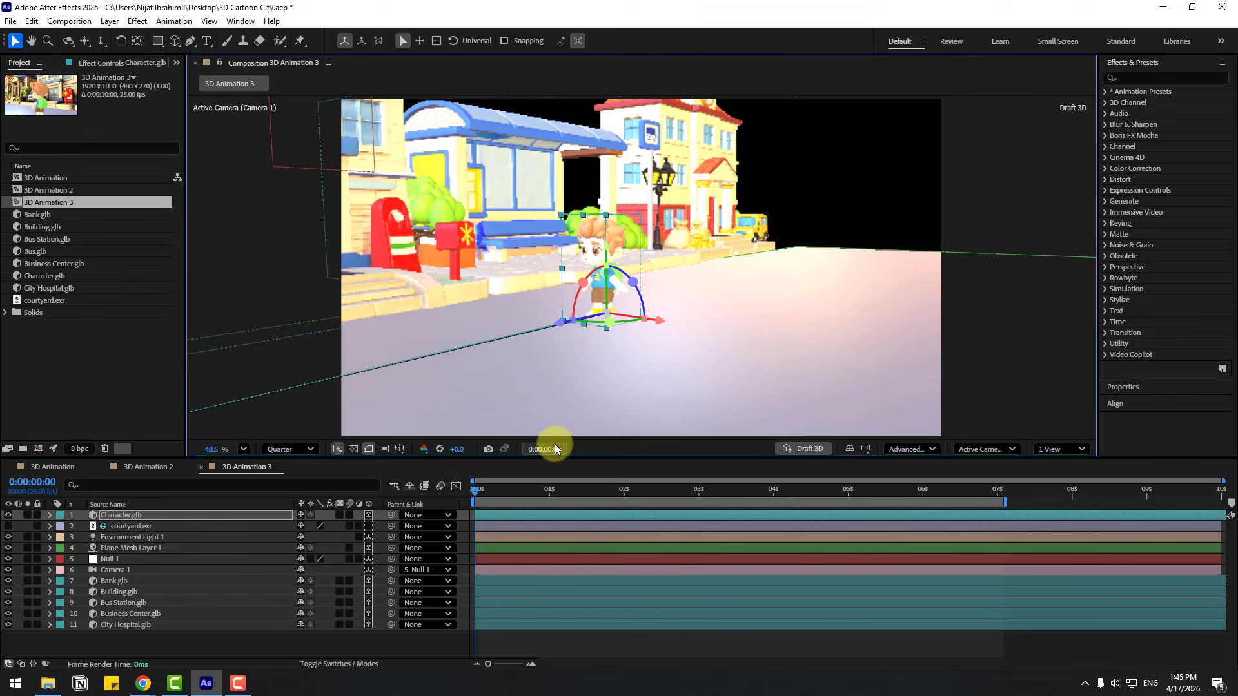
{"action": "key", "text": "p"}
{"action": "left_click", "coordinate": [1000, 525]}
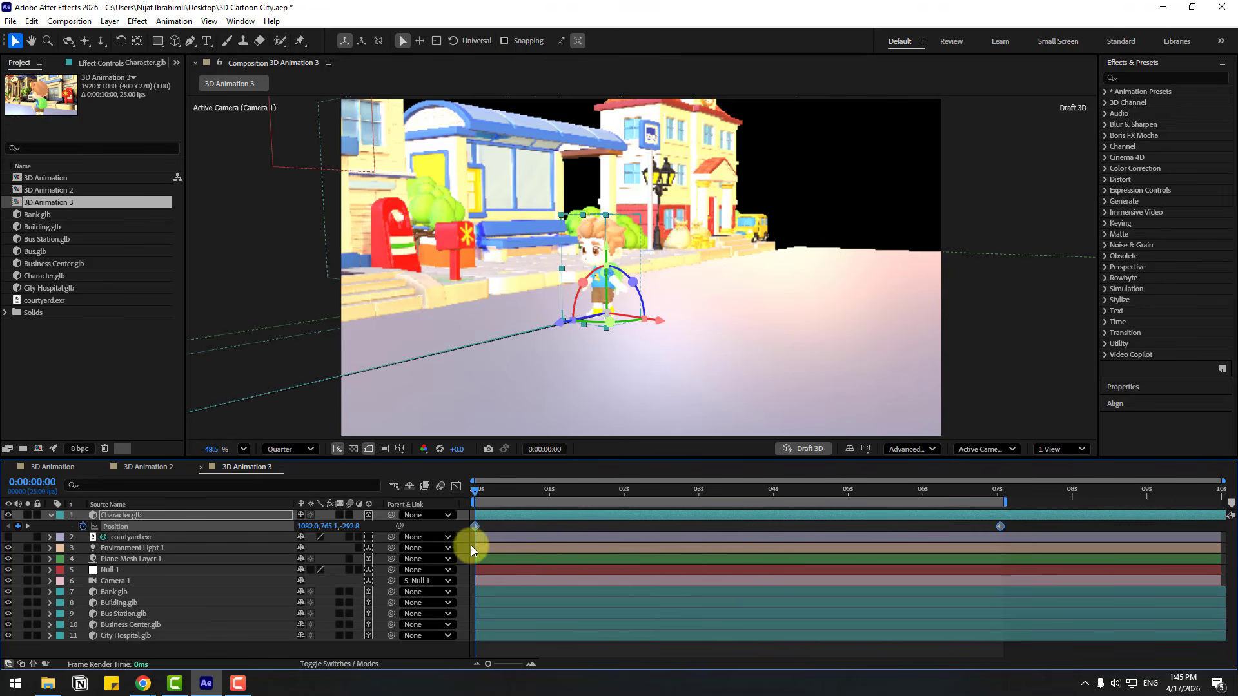
{"action": "key", "text": "c"}
{"action": "left_click_drag", "start_coordinate": [540, 279], "coordinate": [632, 316]}
{"action": "key", "text": "v"}
{"action": "key", "text": "c"}
{"action": "key", "text": "c"}
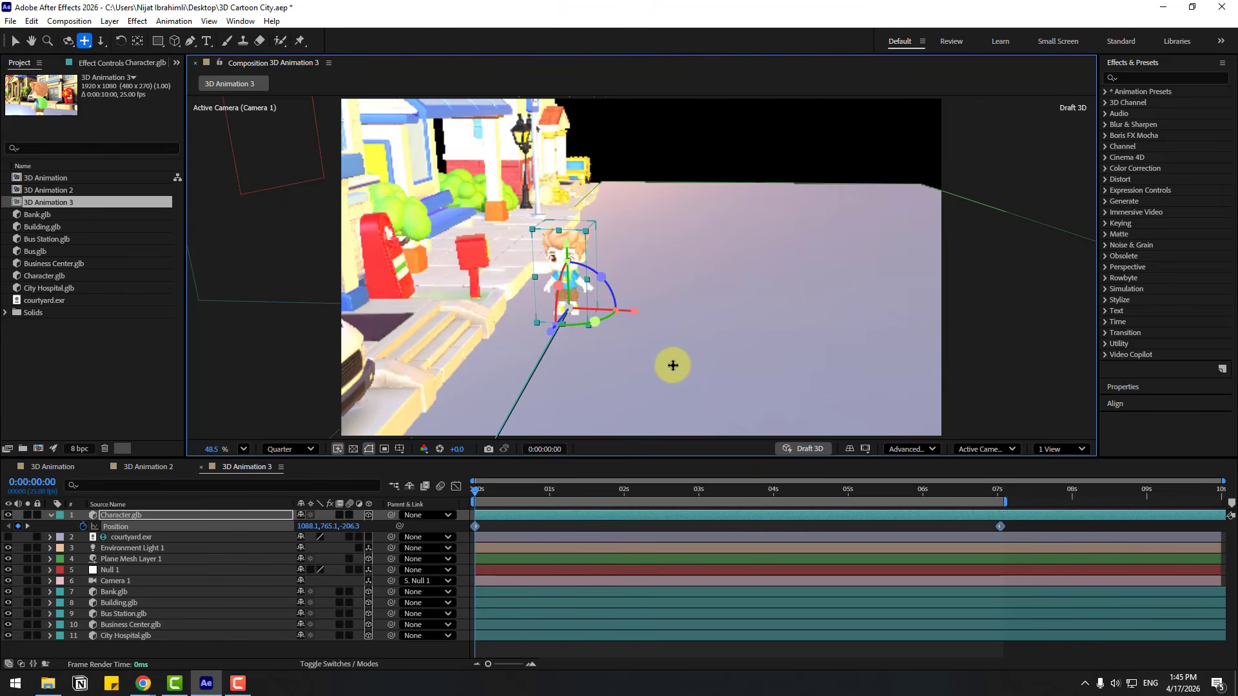
{"action": "key", "text": "v"}
Add Bus.glb as the top layer and place it, resized, on the road at about 1062.0, 675.0, -392.0
{"action": "left_click", "coordinate": [27, 253]}
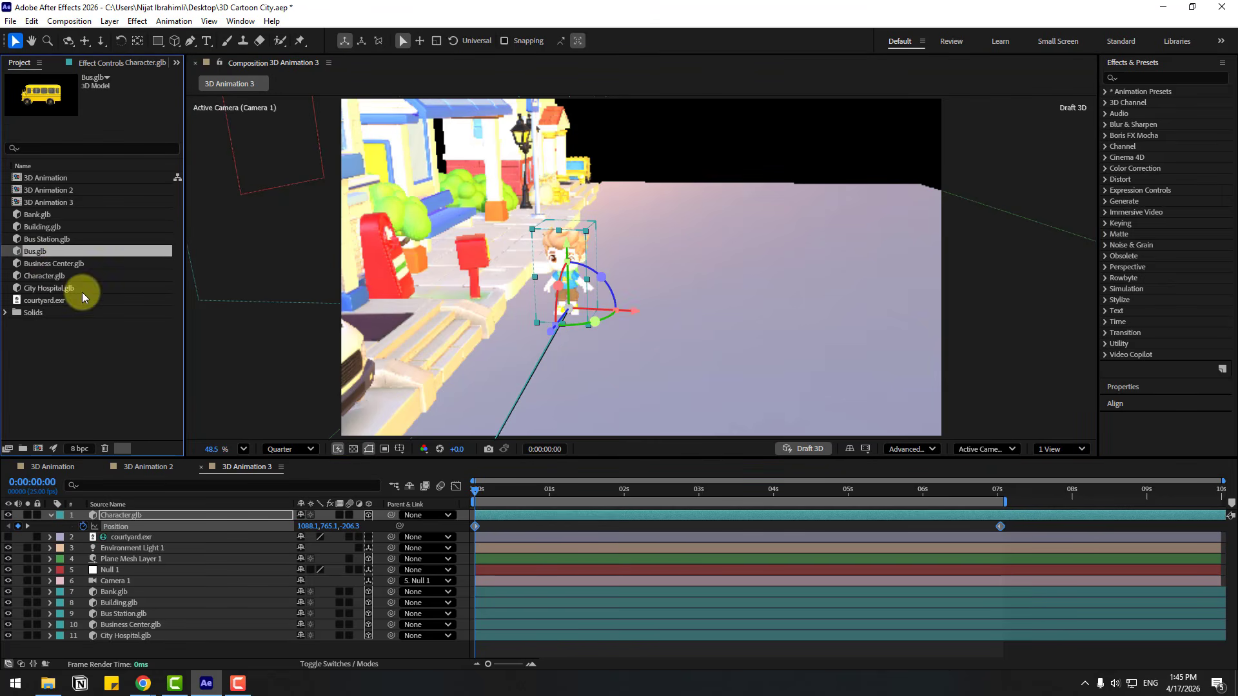
{"action": "left_click_drag", "start_coordinate": [32, 250], "coordinate": [110, 512]}
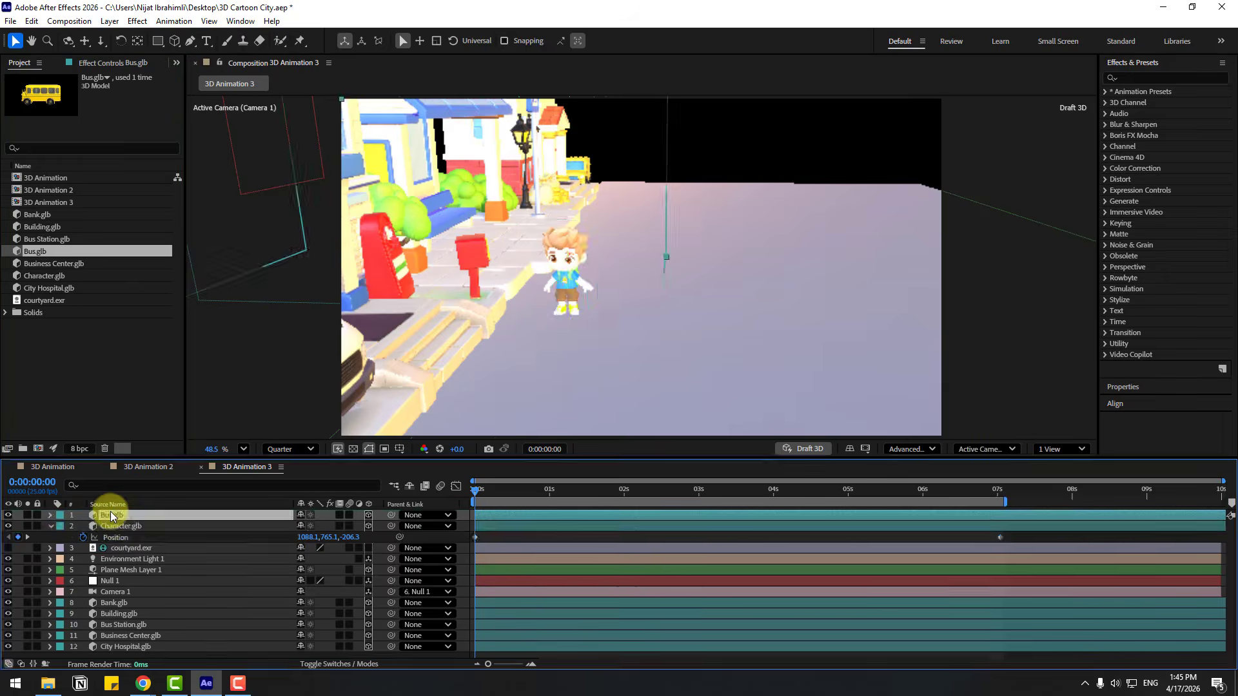
{"action": "key", "text": "s"}
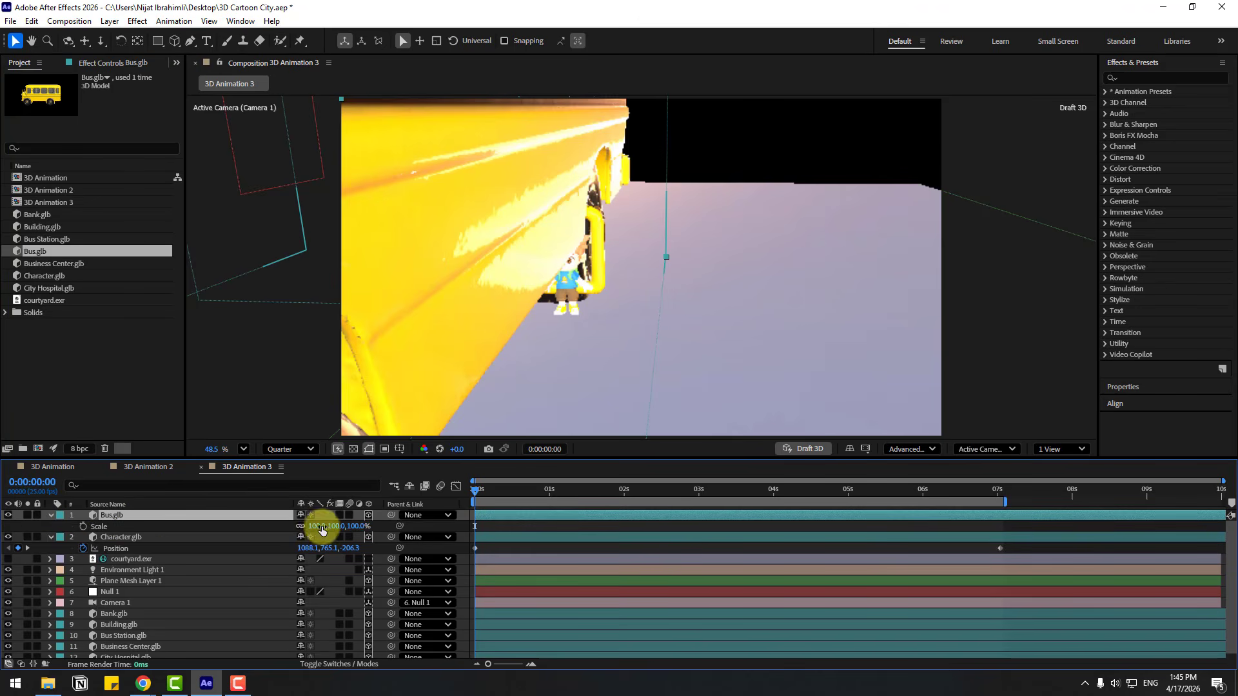
{"action": "left_click_drag", "start_coordinate": [319, 526], "coordinate": [372, 528]}
{"action": "key", "text": "p"}
{"action": "left_click_drag", "start_coordinate": [326, 527], "coordinate": [94, 537]}
Using the Left view, bring the bus down to ground level at Y 706.5 and return to the active camera
{"action": "left_click", "coordinate": [986, 450]}
{"action": "left_click", "coordinate": [970, 271]}
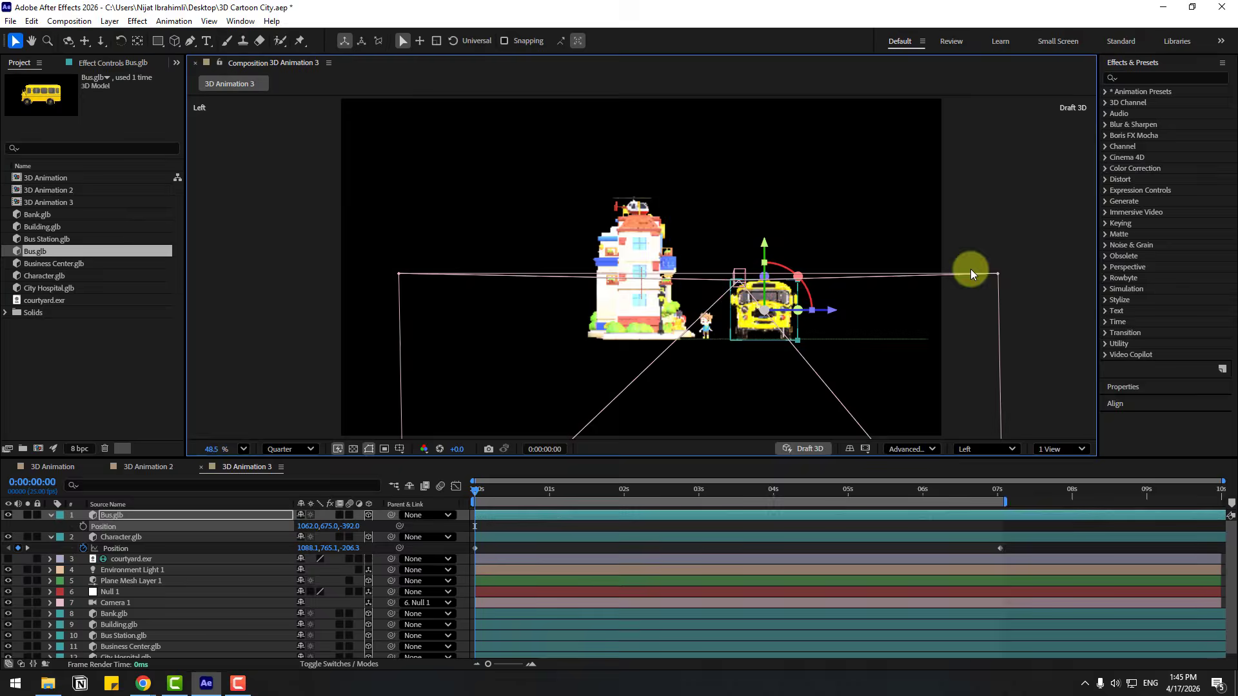
{"action": "scroll", "coordinate": [744, 332], "scroll_direction": "up", "scroll_amount": 3}
{"action": "left_click", "coordinate": [797, 448]}
{"action": "left_click_drag", "start_coordinate": [830, 163], "coordinate": [831, 156]}
{"action": "left_click", "coordinate": [803, 449]}
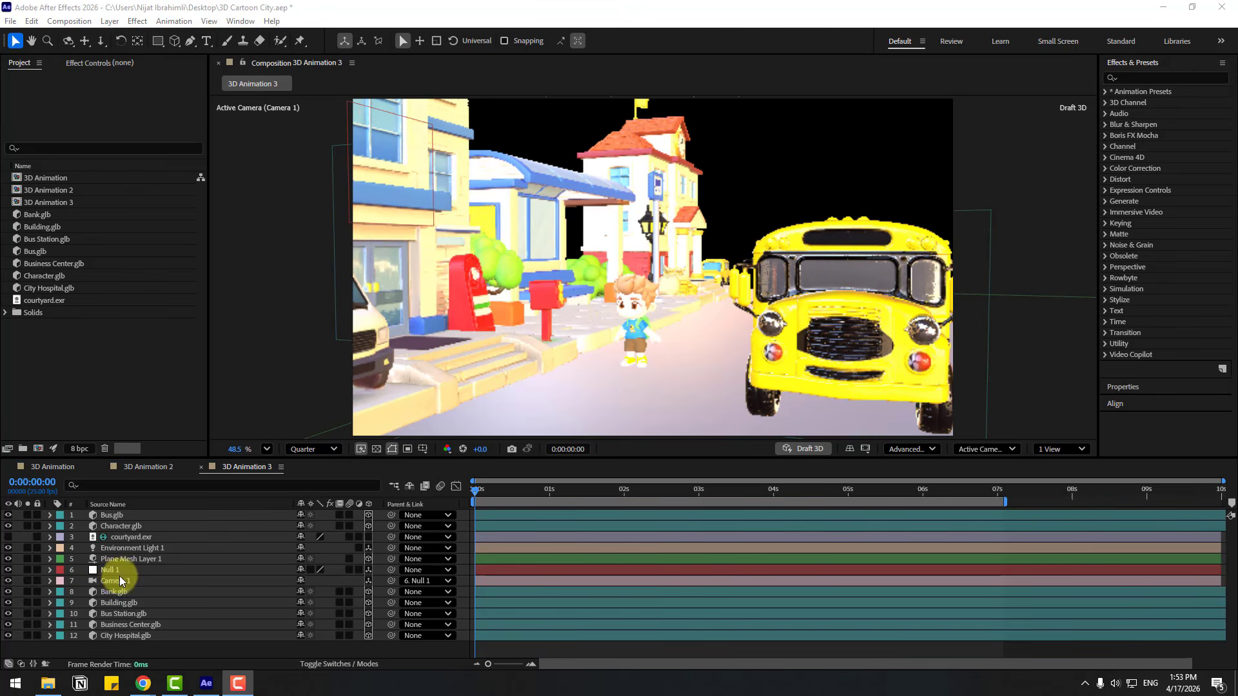
Orbit and shift Camera 1 to face the bank straight on, with the neighbouring buildings at both sides
{"action": "left_click", "coordinate": [119, 579]}
{"action": "key", "text": "c"}
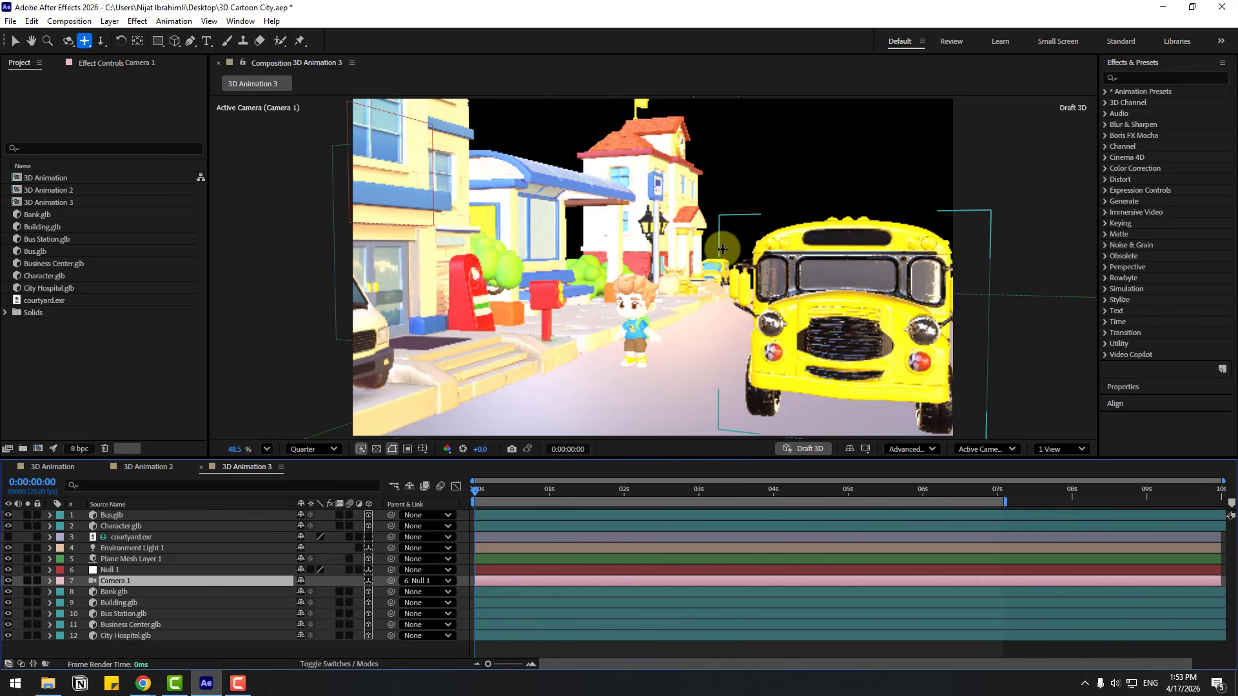
{"action": "key", "text": "c"}
{"action": "left_click_drag", "start_coordinate": [723, 247], "coordinate": [577, 319]}
{"action": "key", "text": "c"}
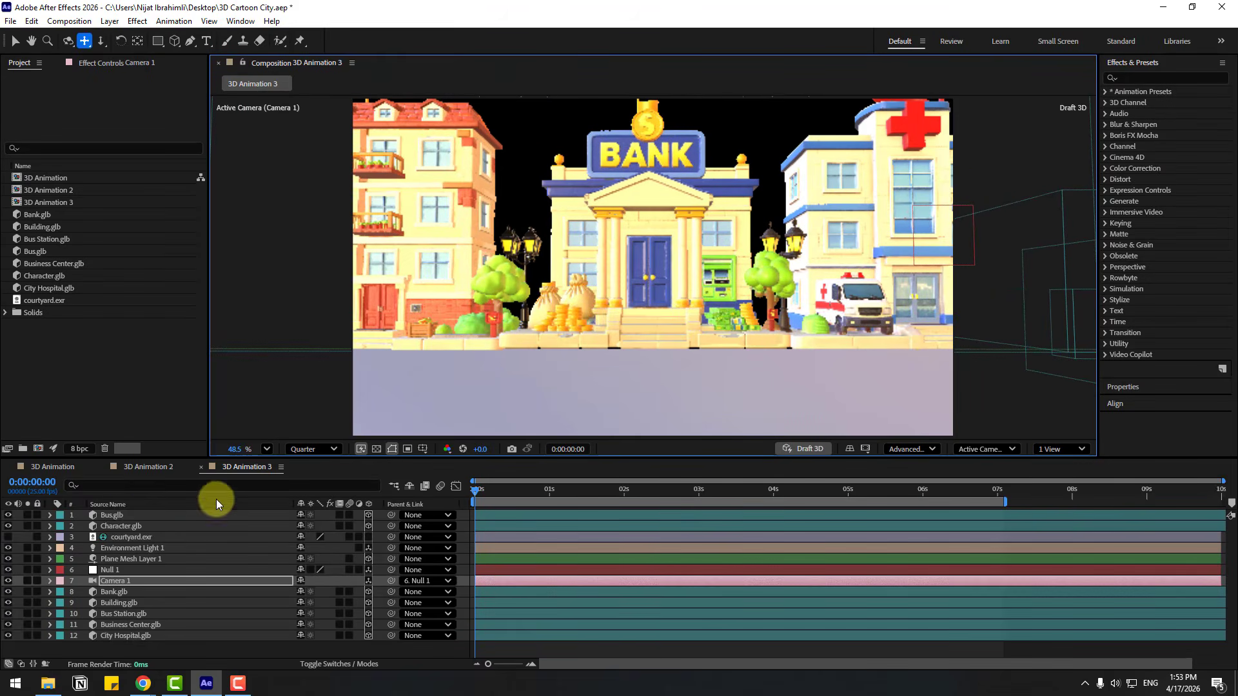
{"action": "key", "text": "v"}
Select both of the character's position keyframes and shift the walk path along X to start at 712.1, 765.1, -206.3
{"action": "left_click", "coordinate": [120, 526]}
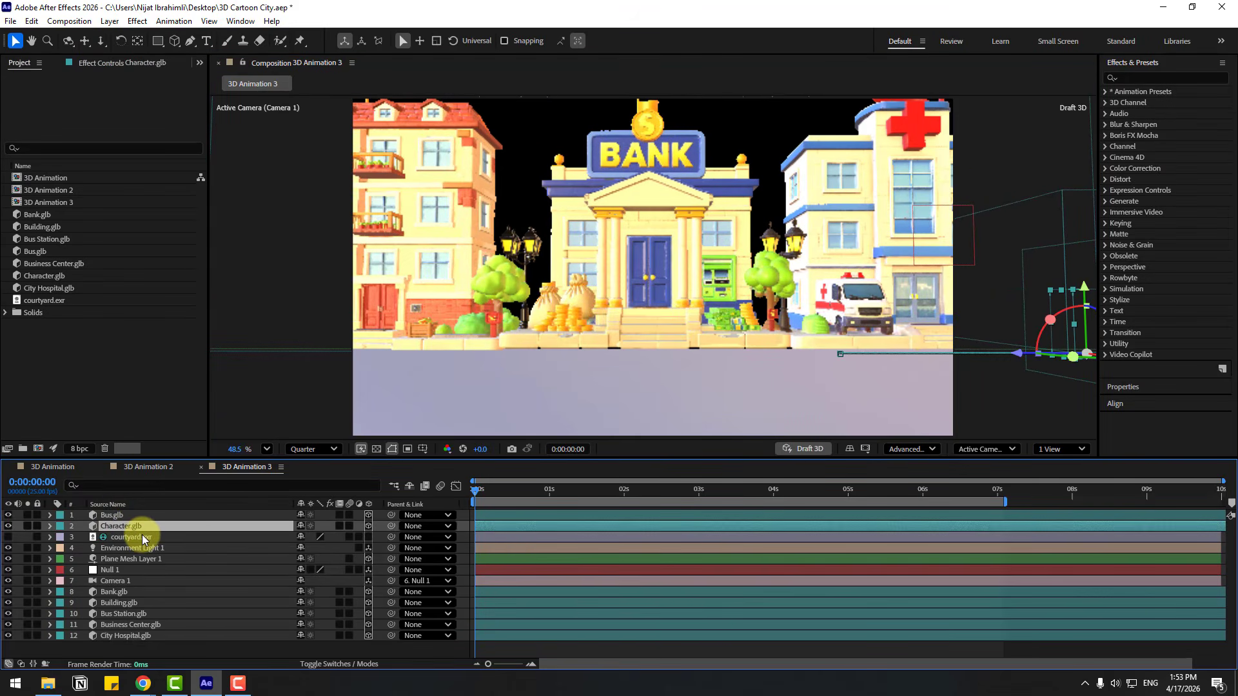
{"action": "key", "text": "p"}
{"action": "left_click_drag", "start_coordinate": [1015, 531], "coordinate": [448, 562]}
{"action": "left_click_drag", "start_coordinate": [250, 538], "coordinate": [59, 533]}
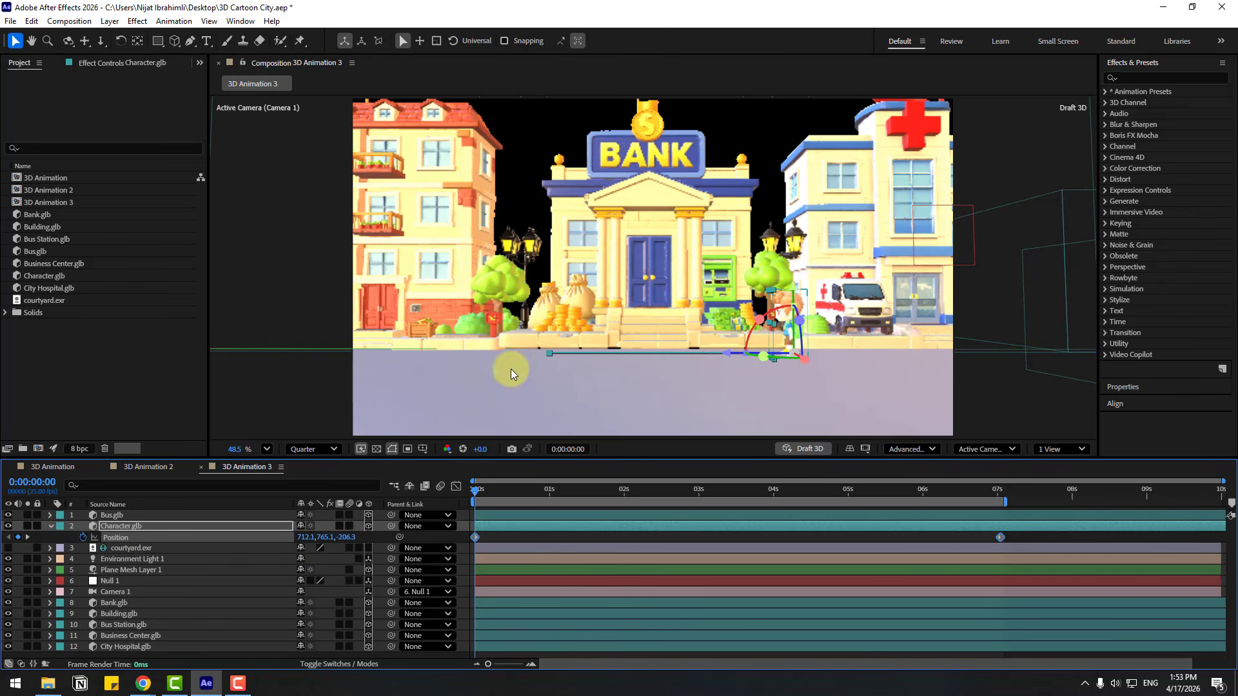
Dolly the camera in on the bank entrance and frame the character beside the ambulance
{"action": "key", "text": "c"}
{"action": "key", "text": "c"}
{"action": "key", "text": "c"}
{"action": "mouse_move", "coordinate": [625, 334]}
{"action": "left_mouse_down"}
{"action": "mouse_move", "coordinate": [646, 260]}
{"action": "mouse_move", "coordinate": [644, 337]}
{"action": "left_mouse_up"}
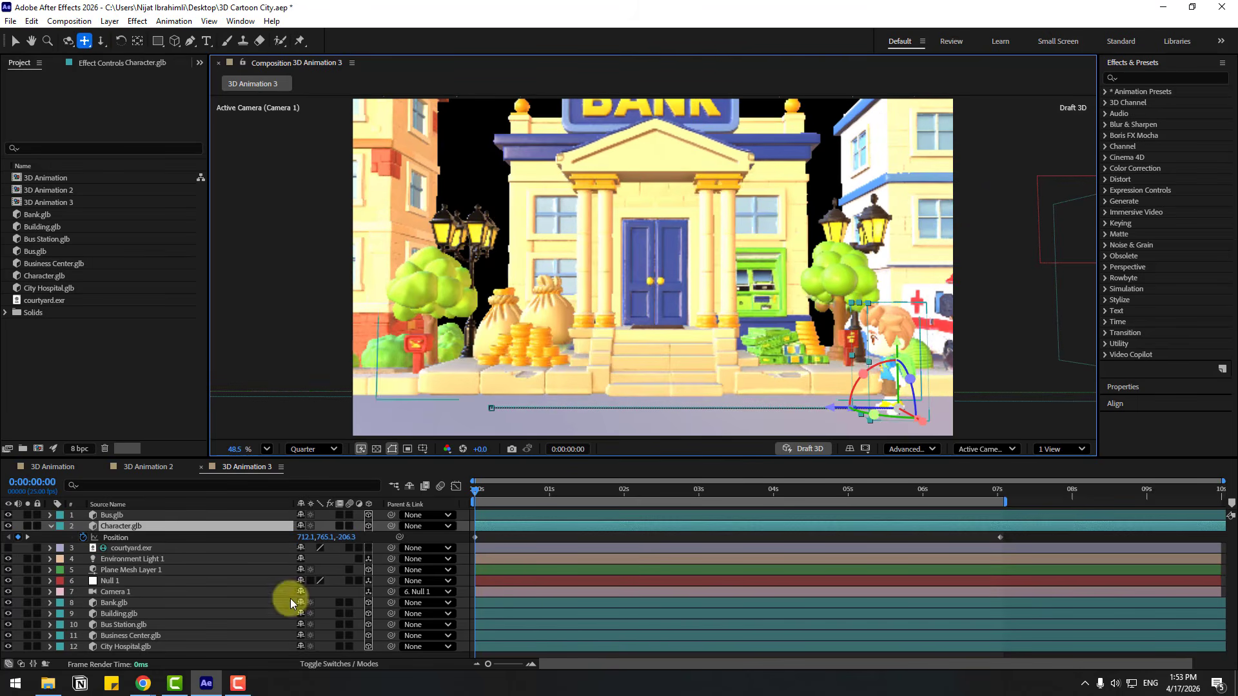
{"action": "key", "text": "v"}
Select the bus layer and show its Position property
{"action": "left_click", "coordinate": [110, 516]}
{"action": "key", "text": "p"}
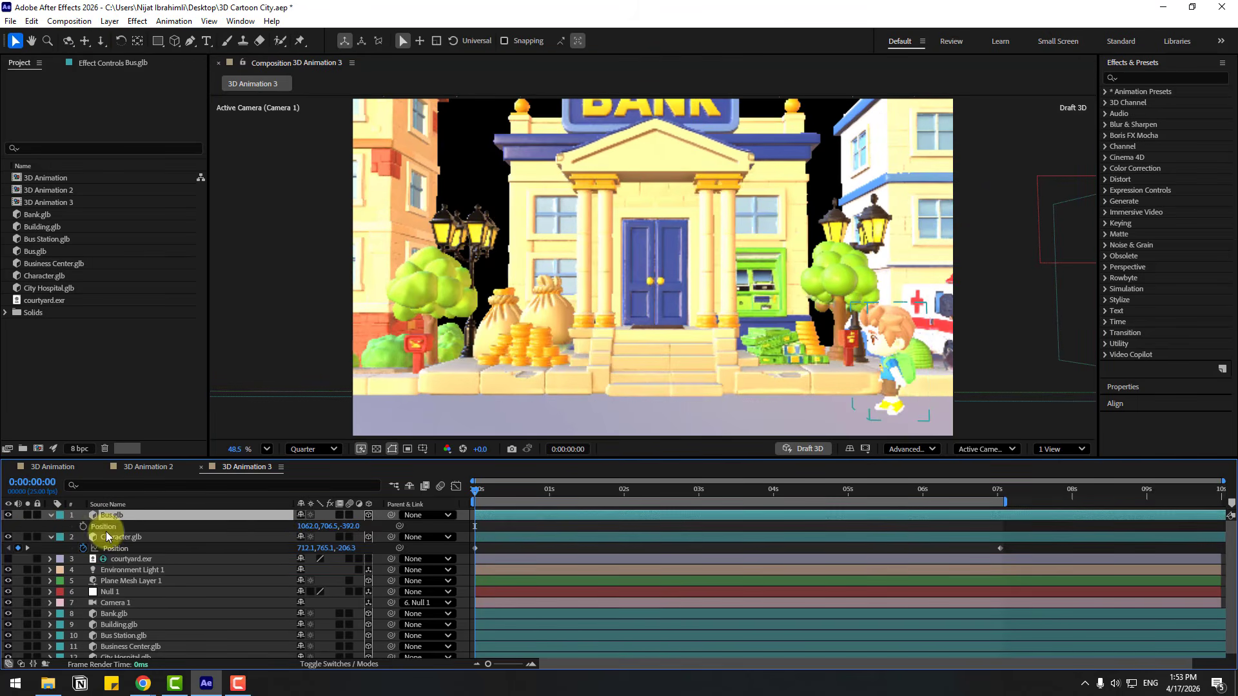
{"action": "left_click_drag", "start_coordinate": [312, 527], "coordinate": [72, 548]}
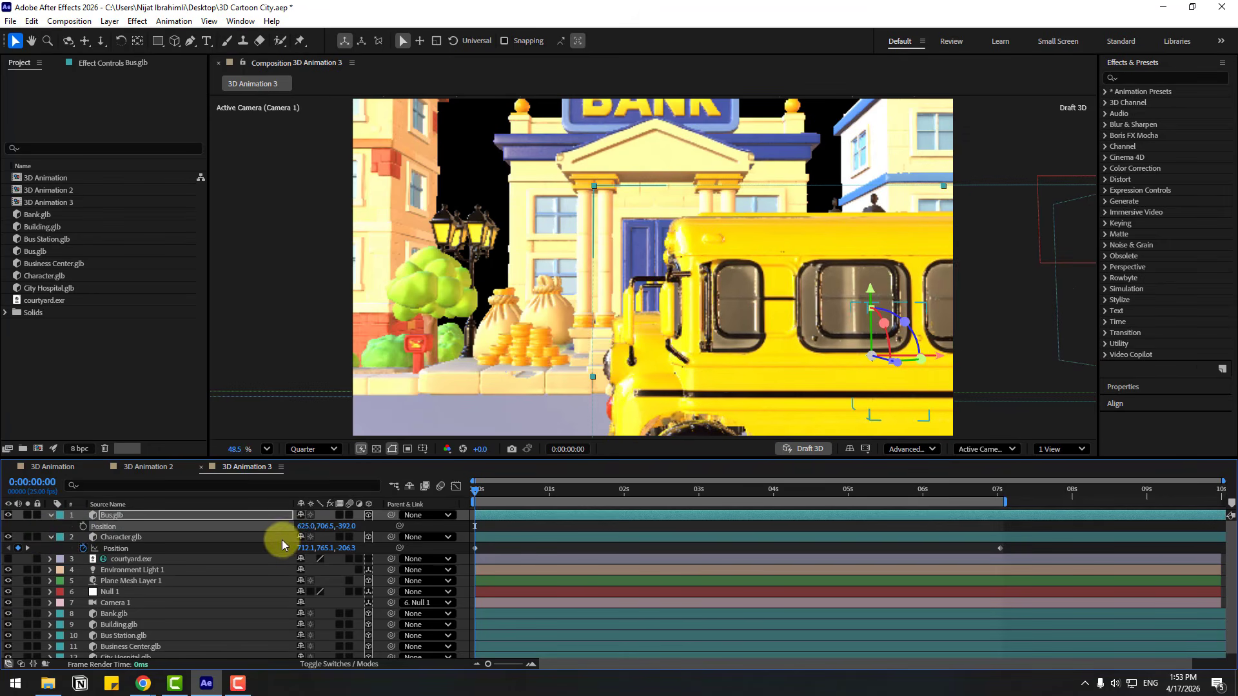
{"action": "left_click_drag", "start_coordinate": [308, 526], "coordinate": [2, 528]}
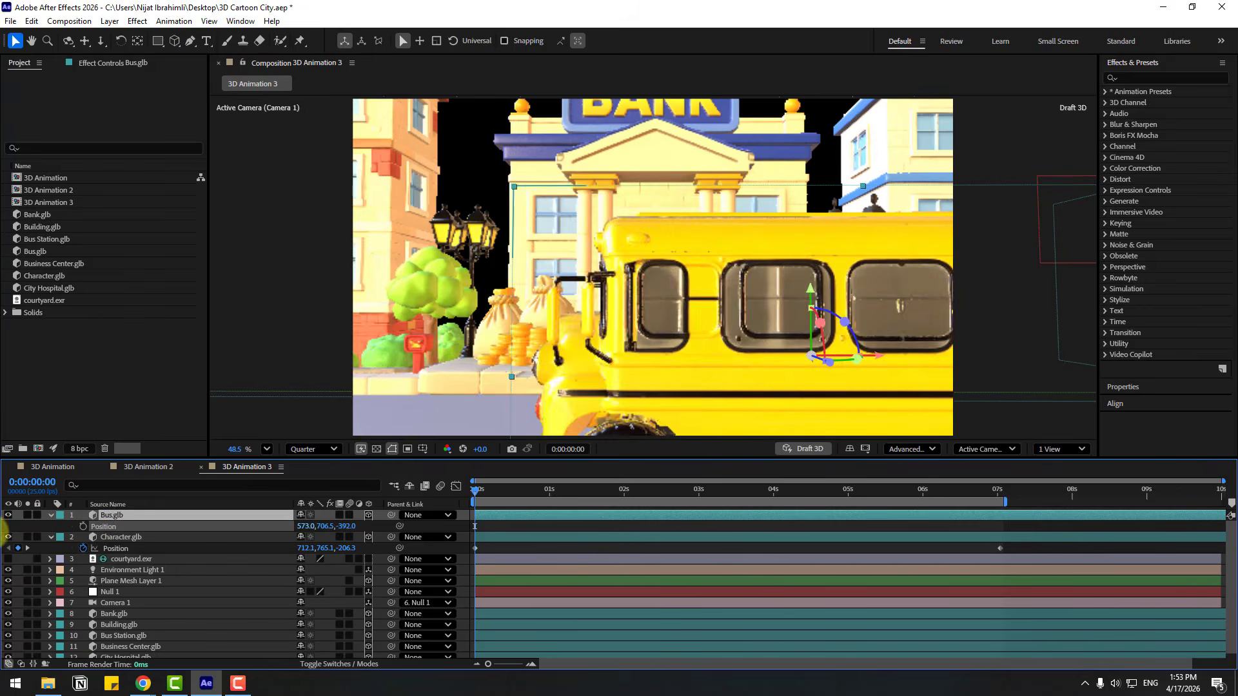
{"action": "key", "text": "ctrl+z"}
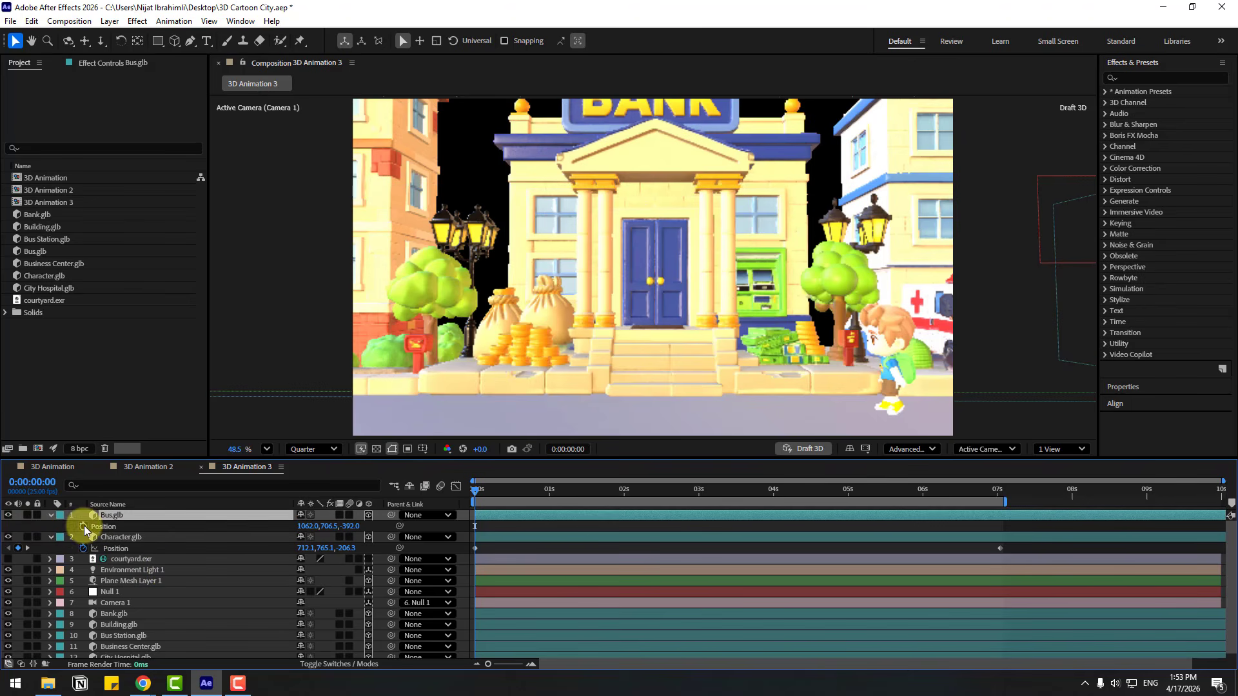
Keyframe the bus's Position at the first frame and at 0:00:03:02 with X 159.0, so it drives past the bank
{"action": "left_click", "coordinate": [84, 526]}
{"action": "left_click_drag", "start_coordinate": [601, 497], "coordinate": [705, 494]}
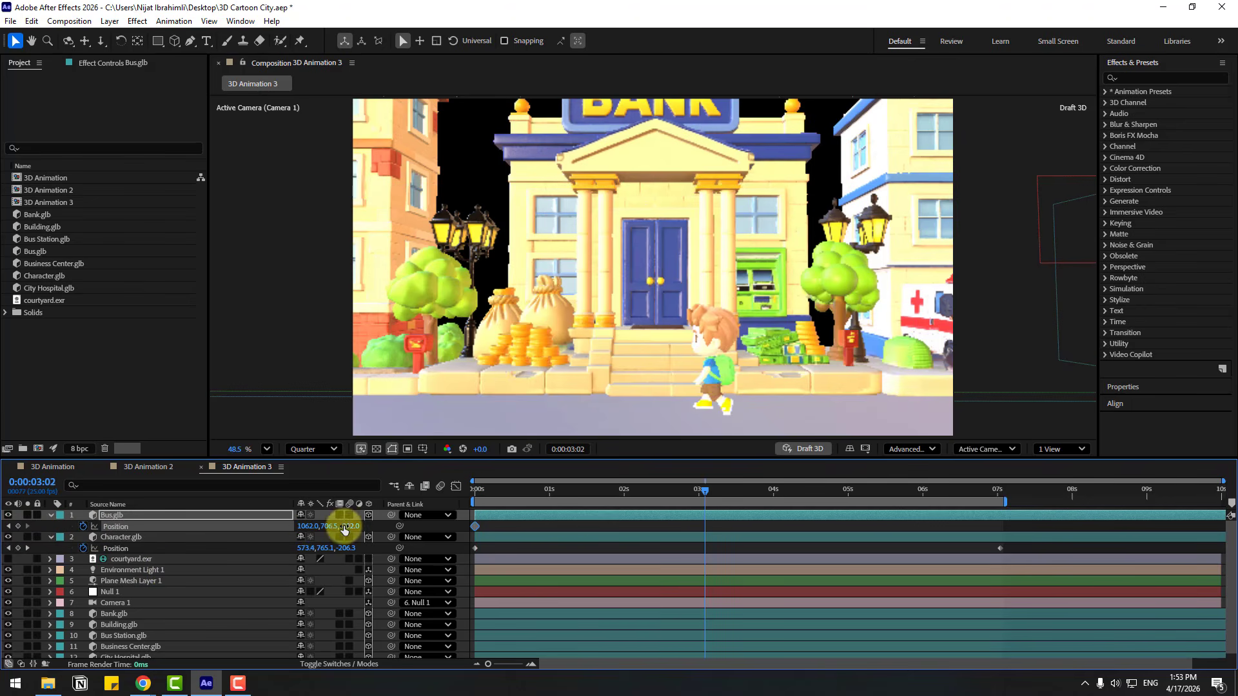
{"action": "left_click_drag", "start_coordinate": [308, 526], "coordinate": [634, 535]}
{"action": "left_click_drag", "start_coordinate": [475, 497], "coordinate": [678, 498]}
Apply Easy Ease to both of the bus's position keyframes and play the animation
{"action": "left_click_drag", "start_coordinate": [720, 522], "coordinate": [474, 530]}
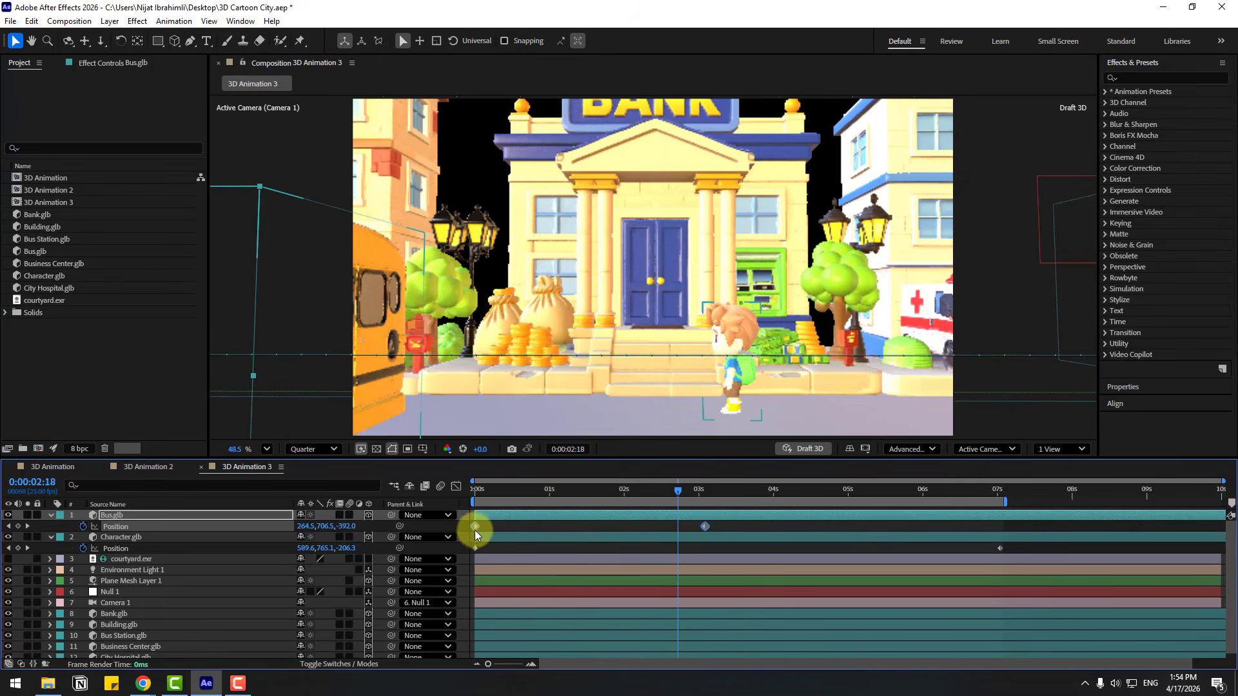
{"action": "right_click", "coordinate": [476, 528]}
{"action": "mouse_move", "coordinate": [509, 517]}
{"action": "left_click", "coordinate": [664, 378]}
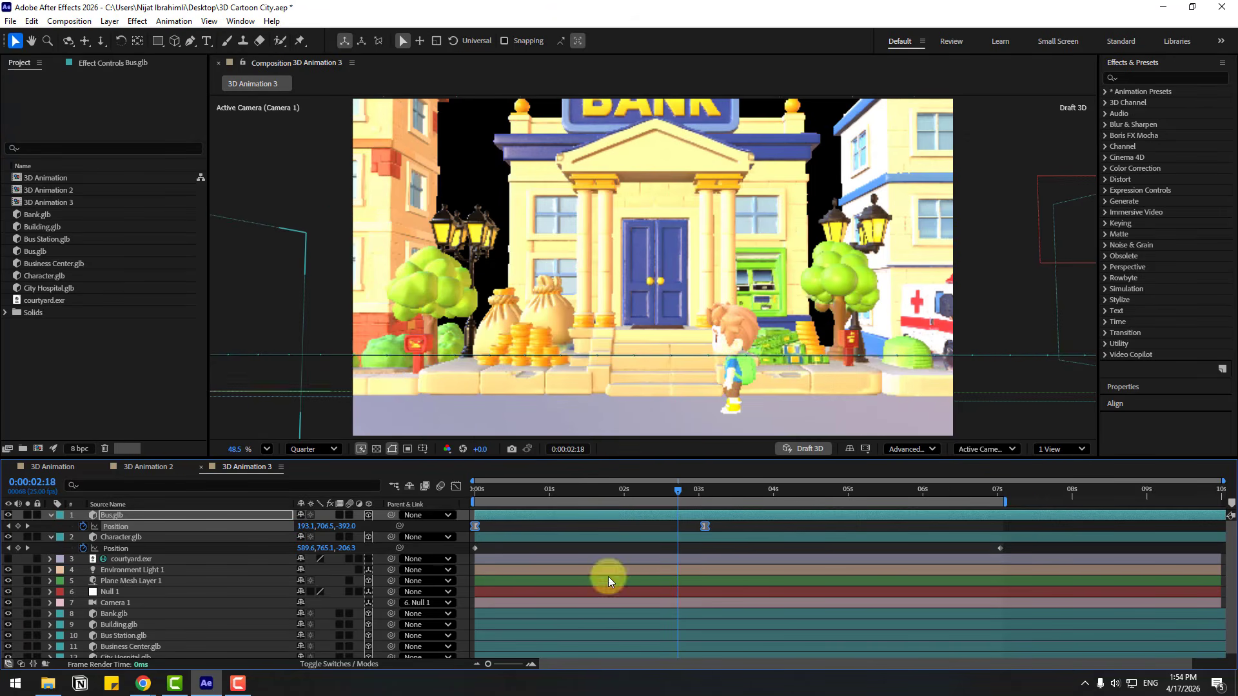
{"action": "key", "text": "space"}
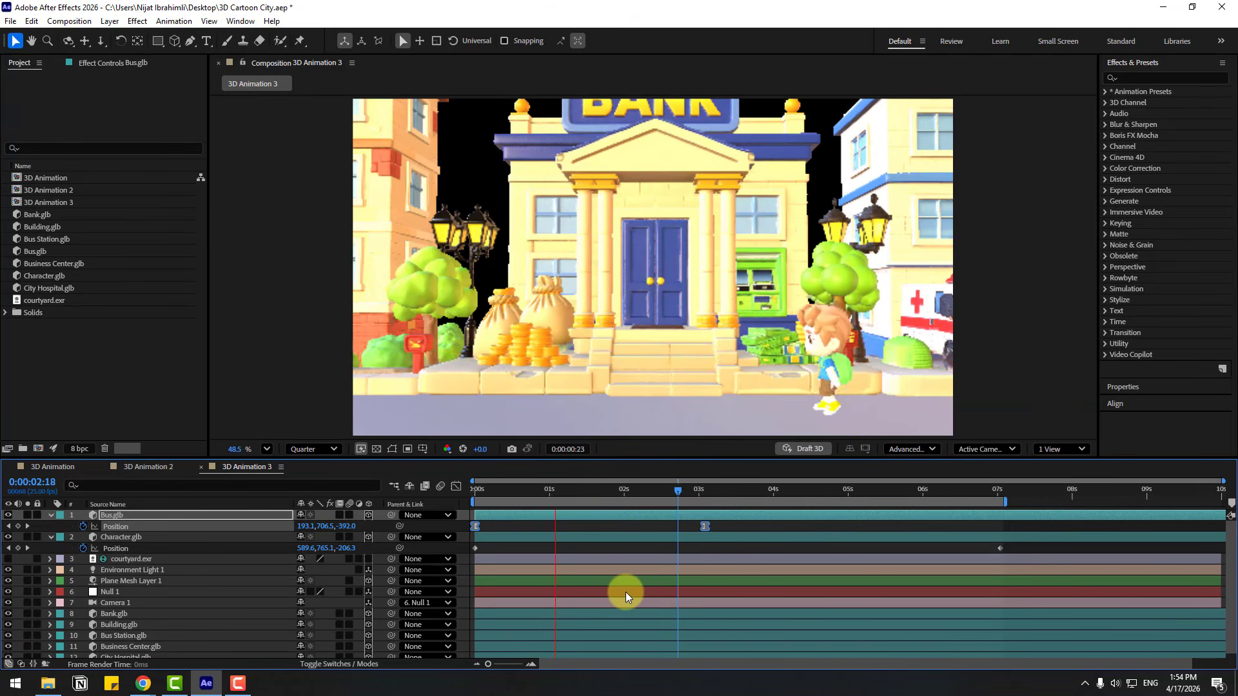
With the current time at 0:00:02:06, import the Yellow Pickup Car model from the Cars folder into the project
{"action": "left_click", "coordinate": [642, 494]}
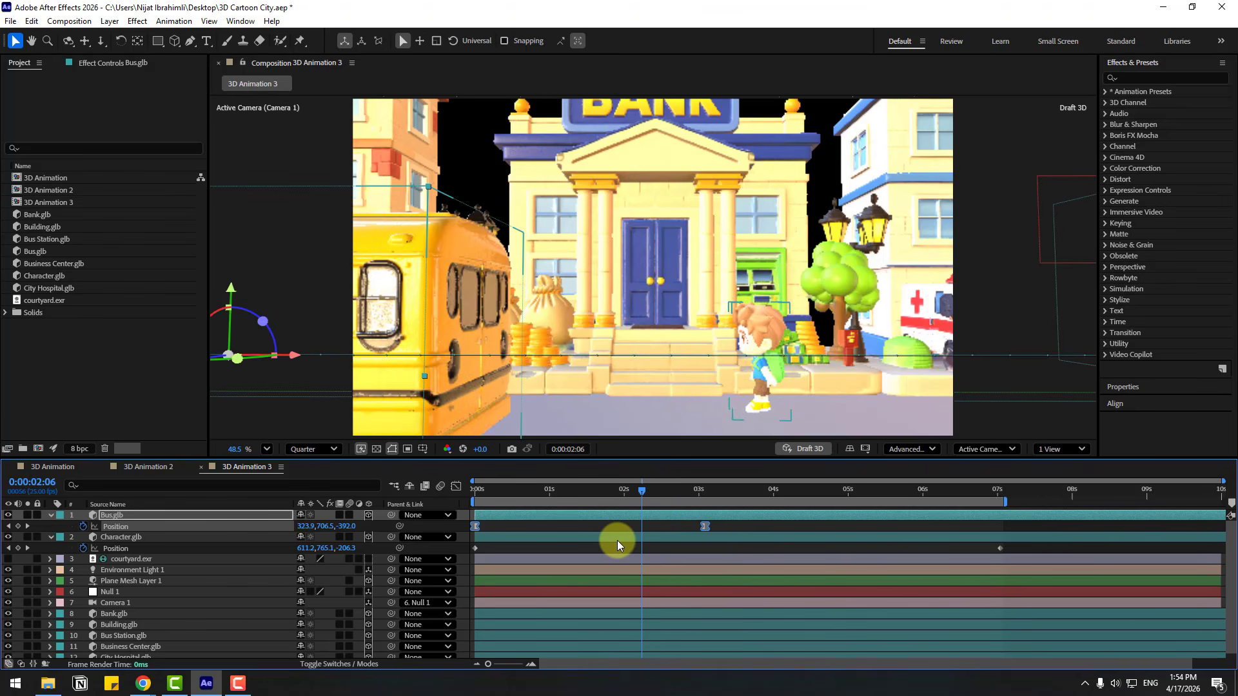
{"action": "right_click", "coordinate": [126, 372]}
{"action": "mouse_move", "coordinate": [167, 435]}
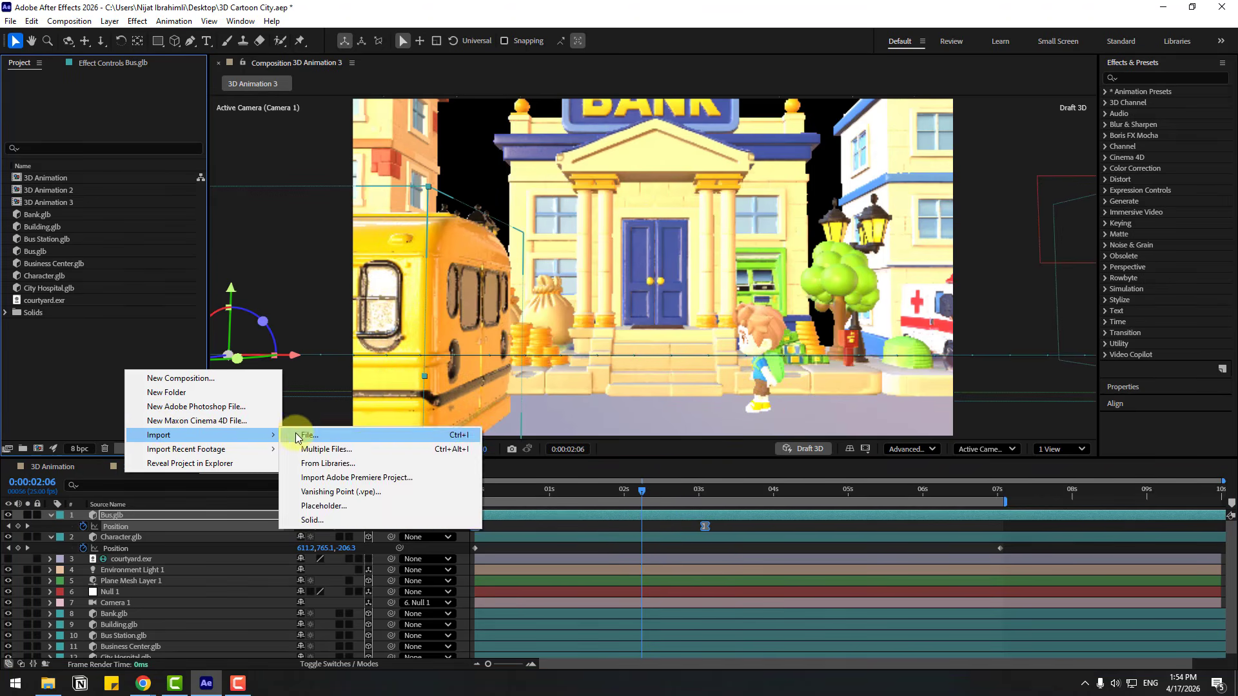
{"action": "left_click", "coordinate": [305, 434]}
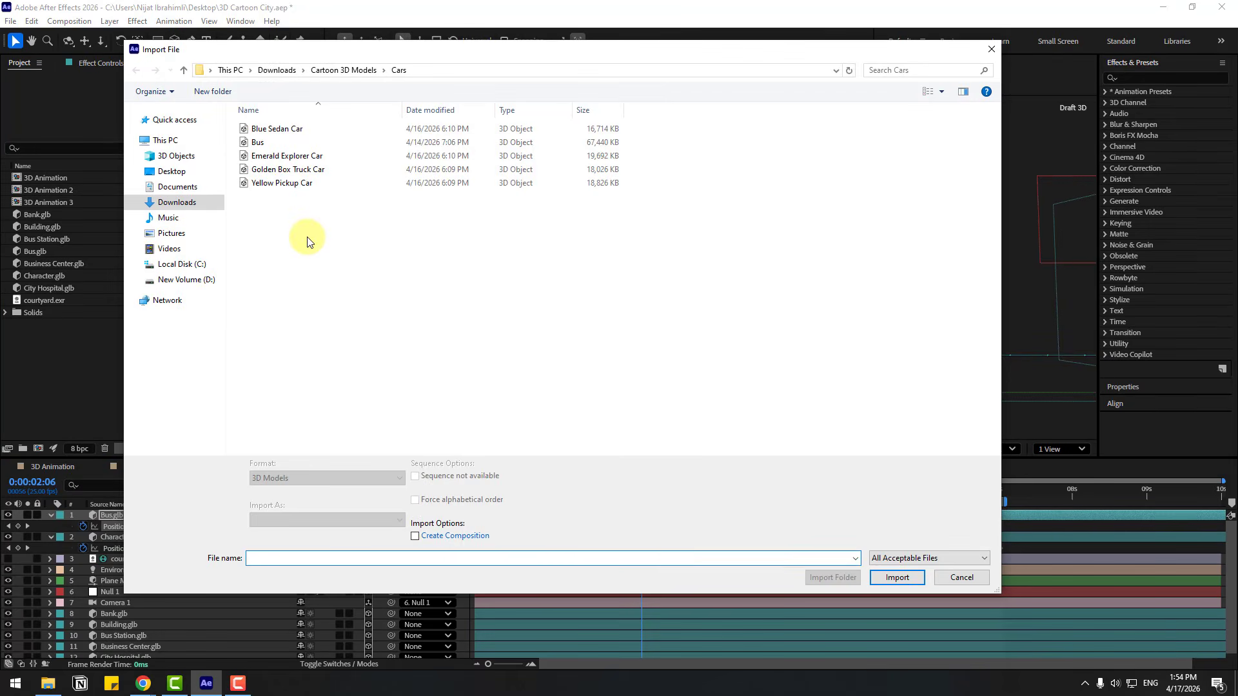
{"action": "left_click", "coordinate": [279, 185]}
{"action": "left_click", "coordinate": [884, 579]}
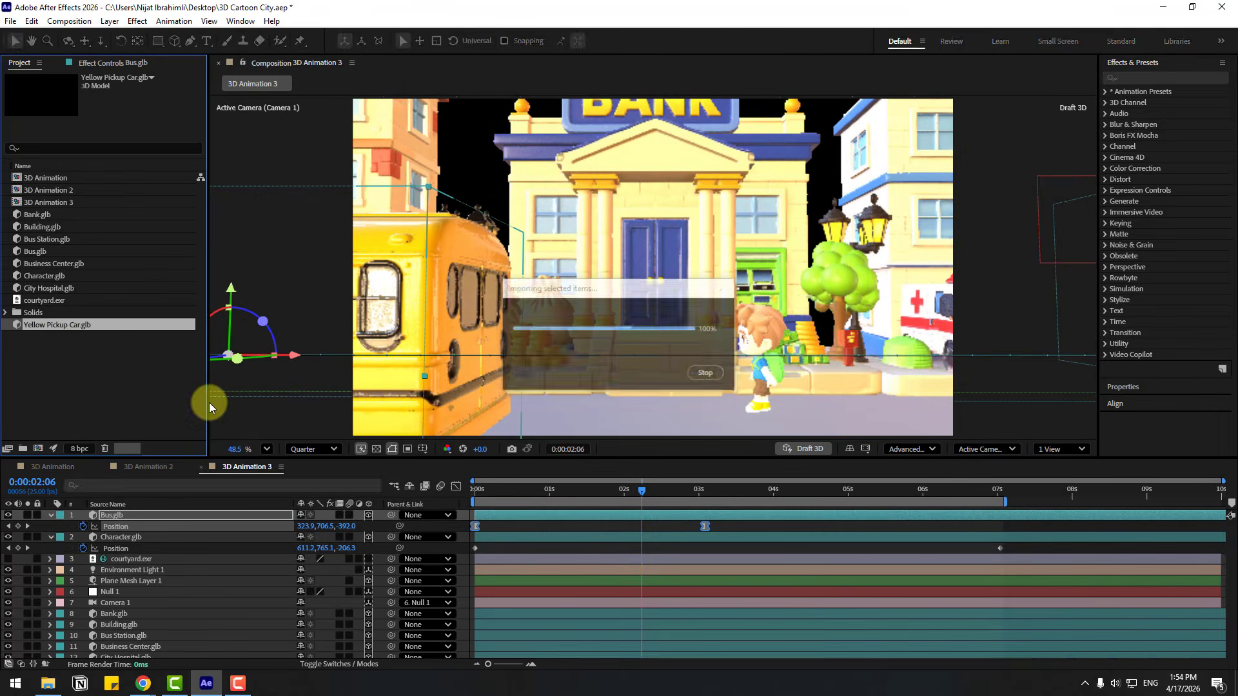
Add Yellow Pickup Car.glb as the top layer, with its model settings made to fit the composition size
{"action": "left_click_drag", "start_coordinate": [56, 328], "coordinate": [118, 527]}
{"action": "left_click", "coordinate": [809, 413]}
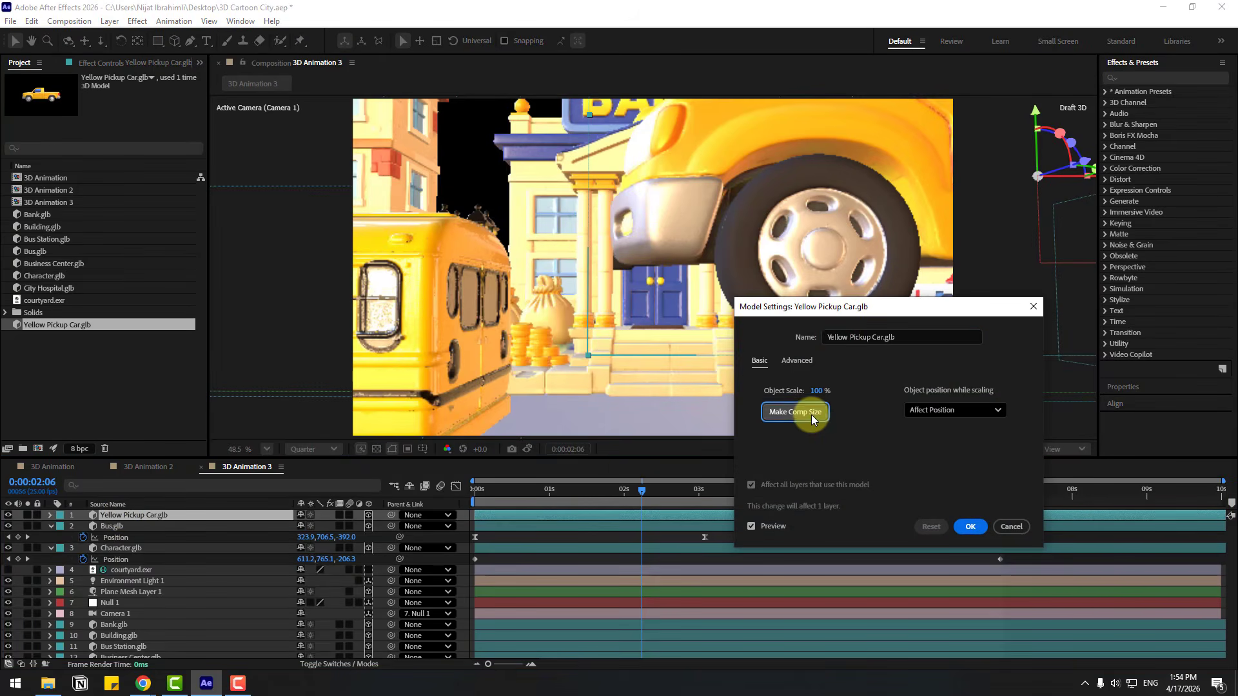
{"action": "left_click", "coordinate": [967, 525]}
Resize the yellow pickup on the road and turn it with a Y Rotation of 184°
{"action": "key", "text": "s"}
{"action": "left_click_drag", "start_coordinate": [355, 527], "coordinate": [433, 548]}
{"action": "key", "text": "p"}
{"action": "key", "text": "r"}
Move the yellow pickup out of frame beside the bus, to Position 293.0, 736.6, -464.7
{"action": "left_click", "coordinate": [159, 512]}
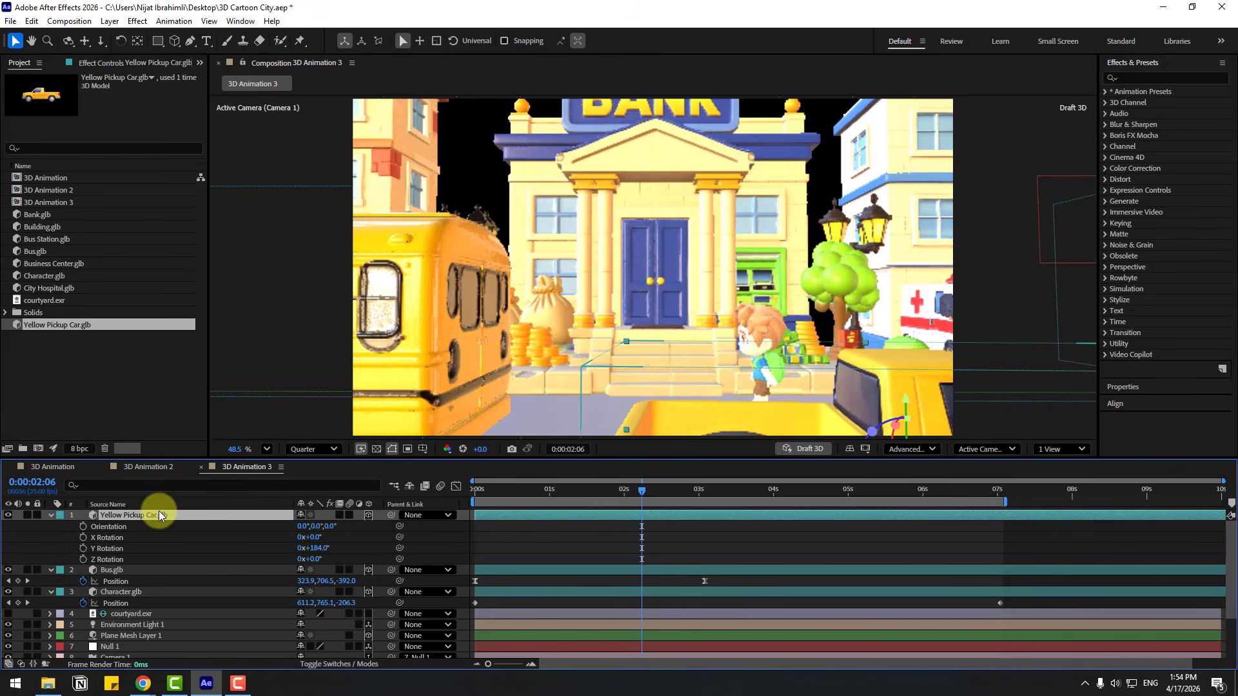
{"action": "key", "text": "p"}
{"action": "left_click_drag", "start_coordinate": [305, 532], "coordinate": [106, 527]}
Keyframe the pickup's Position at 0:00:02:09 and at 0:00:04:10 with X 762.0, so it crosses the shot
{"action": "left_click_drag", "start_coordinate": [570, 491], "coordinate": [650, 491]}
{"action": "left_click", "coordinate": [83, 526]}
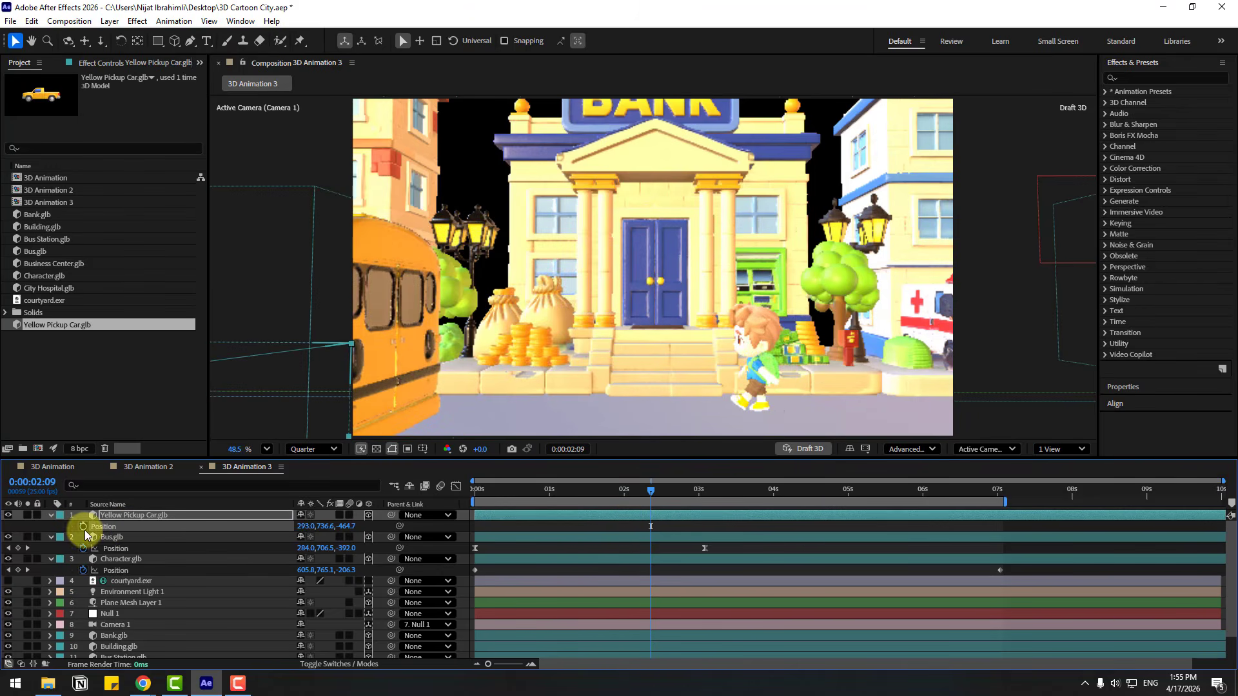
{"action": "left_click", "coordinate": [804, 492]}
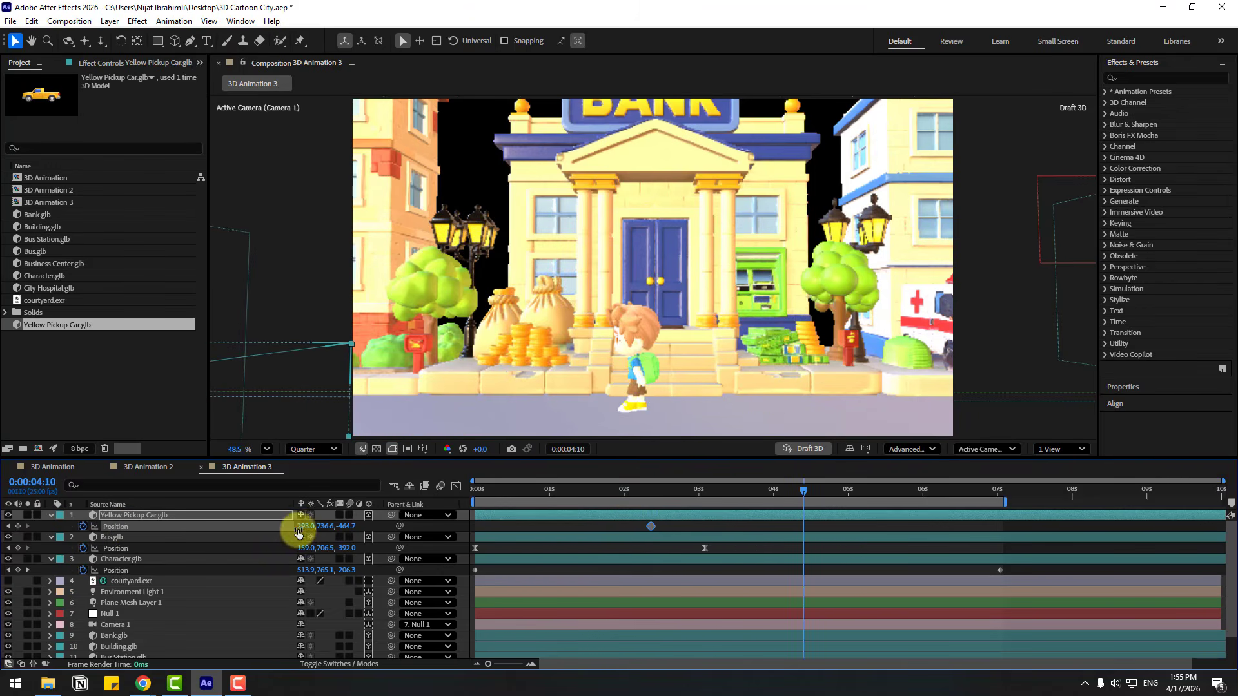
{"action": "left_click_drag", "start_coordinate": [300, 526], "coordinate": [615, 525]}
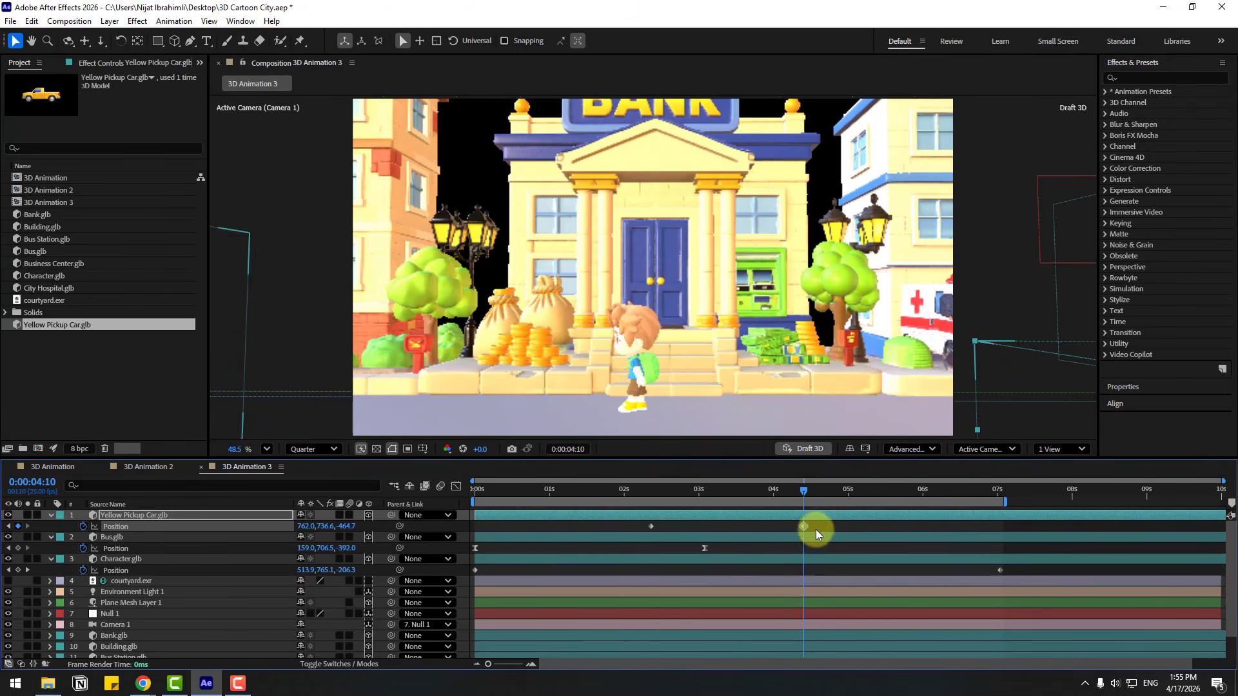
Apply Easy Ease to both of the pickup's position keyframes and play the animation
{"action": "right_click", "coordinate": [650, 527]}
{"action": "mouse_move", "coordinate": [774, 516]}
{"action": "left_click", "coordinate": [851, 387]}
{"action": "key", "text": "space"}
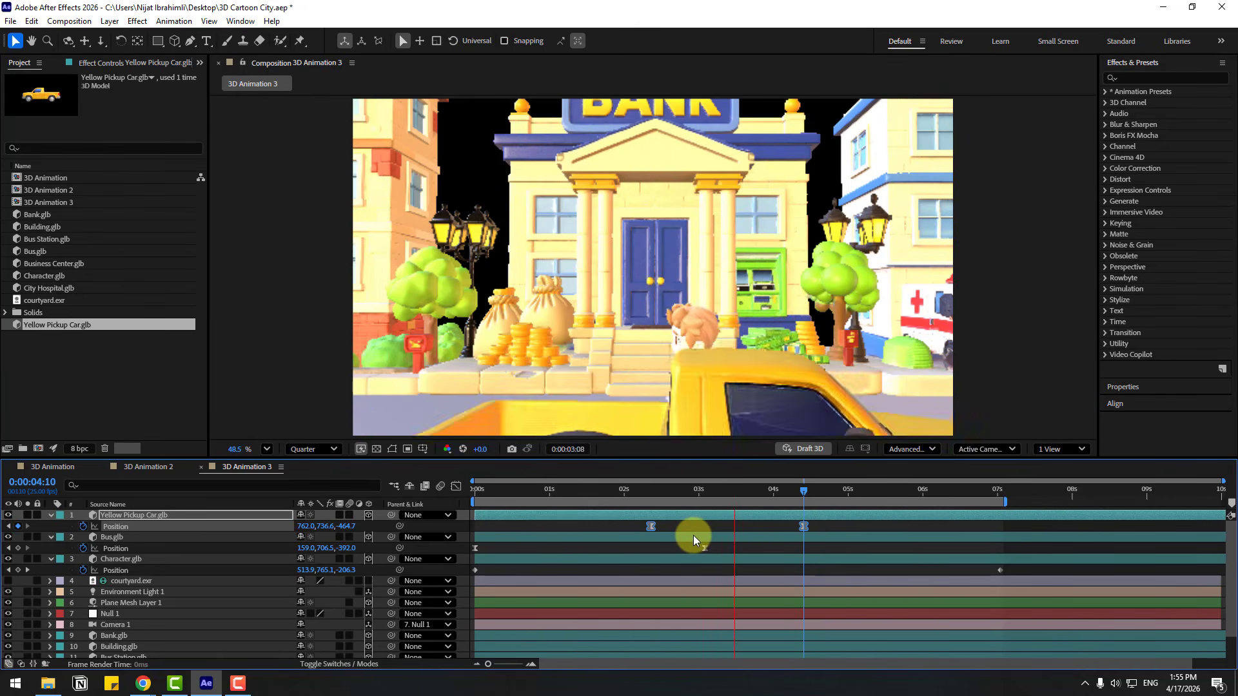
{"action": "key", "text": "space"}
Keyframe Null 1's Position at the first frame and at 0:00:07:01 with a higher Z, and play the camera move from the start
{"action": "scroll", "coordinate": [134, 614], "scroll_direction": "down", "scroll_amount": 1}
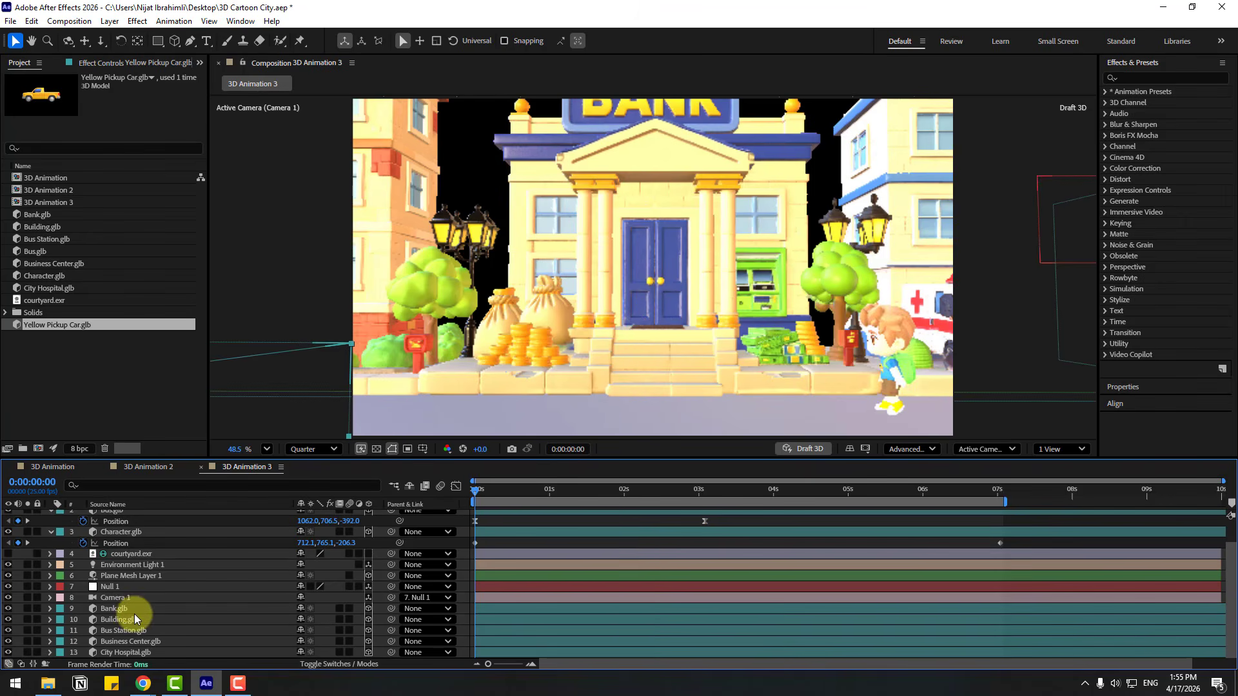
{"action": "left_click", "coordinate": [114, 588]}
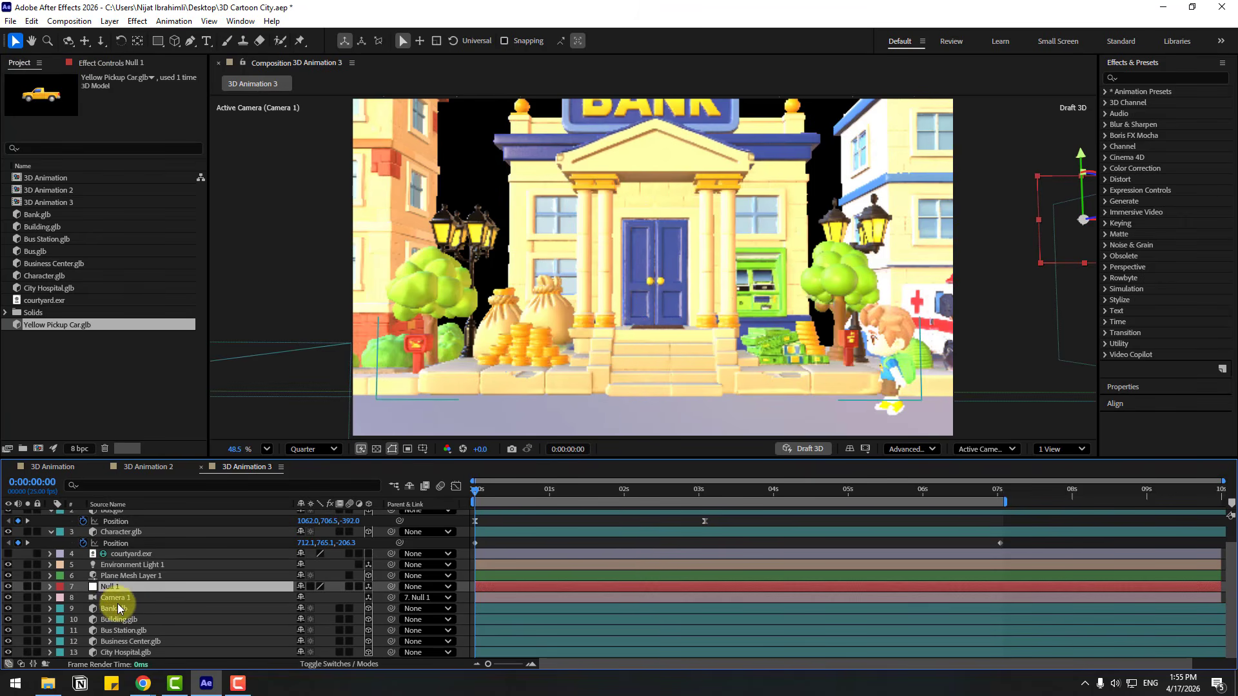
{"action": "key", "text": "p"}
{"action": "left_click", "coordinate": [83, 598]}
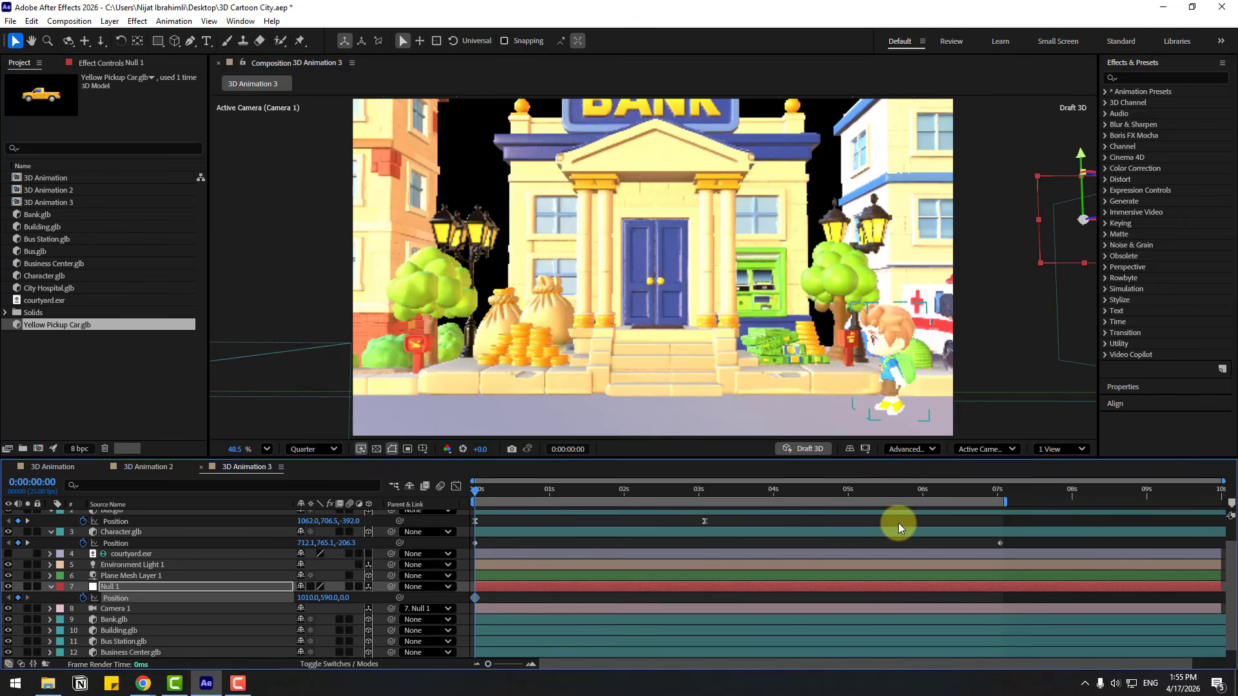
{"action": "left_click_drag", "start_coordinate": [987, 492], "coordinate": [1000, 493]}
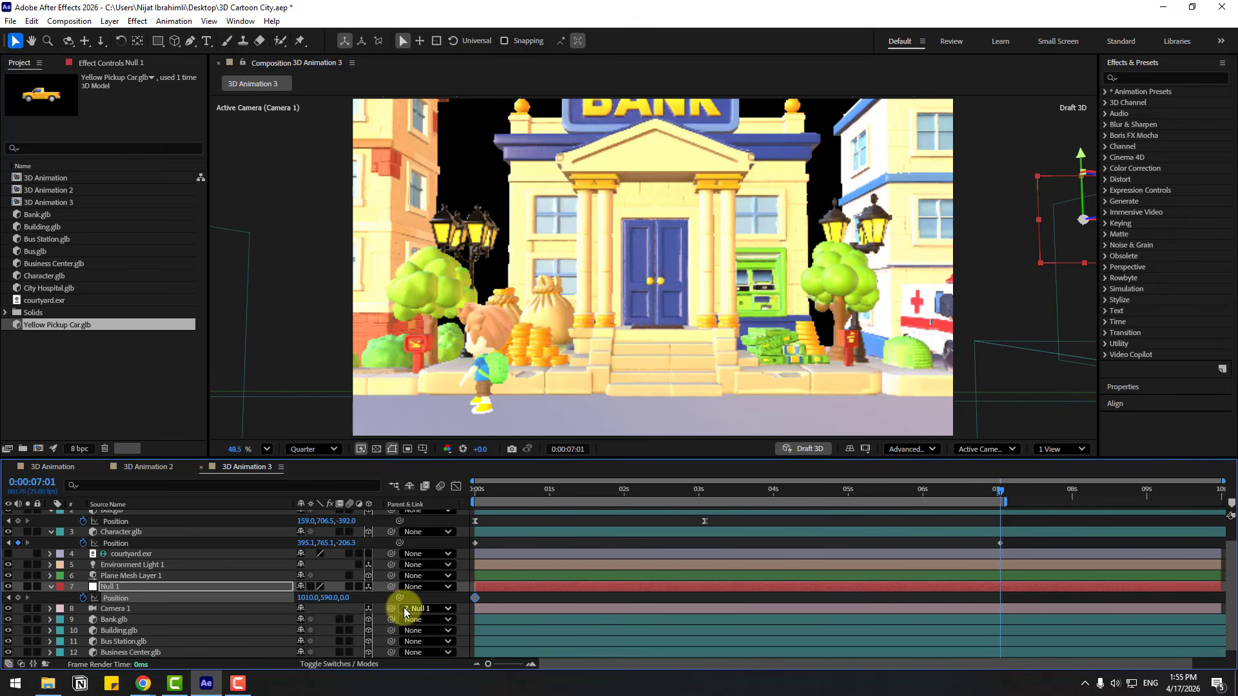
{"action": "left_click_drag", "start_coordinate": [342, 598], "coordinate": [390, 598]}
{"action": "left_click_drag", "start_coordinate": [670, 492], "coordinate": [324, 493]}
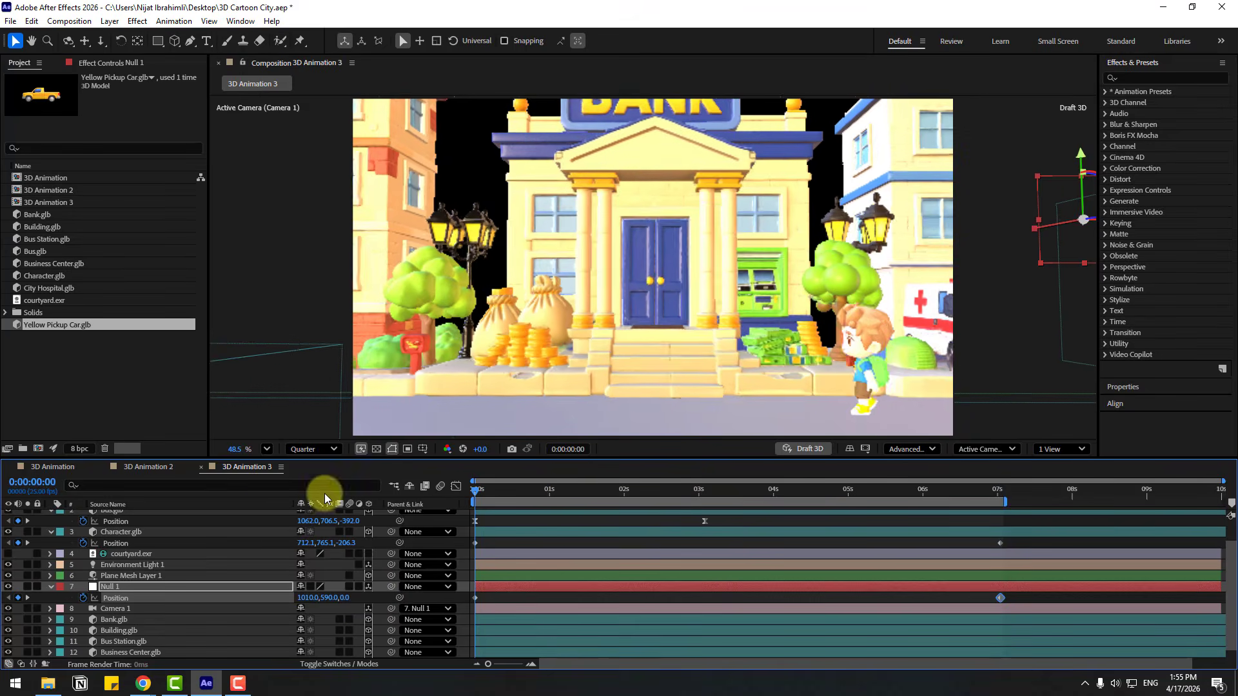
{"action": "key", "text": "space"}
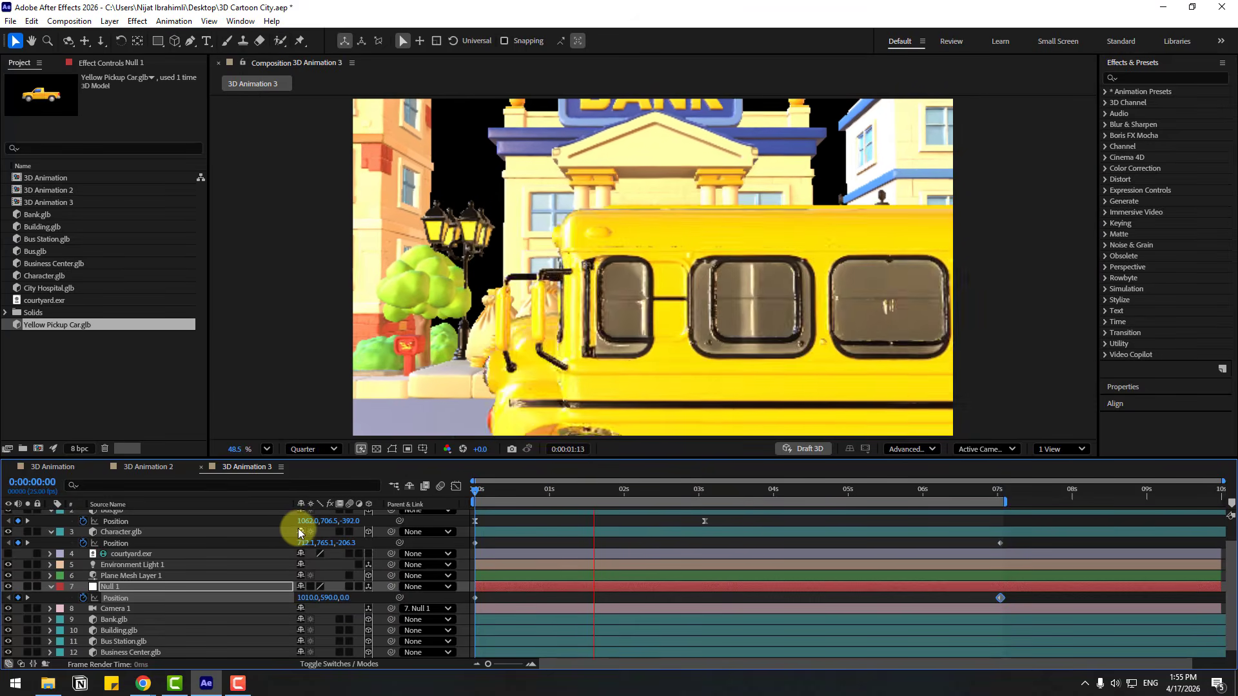